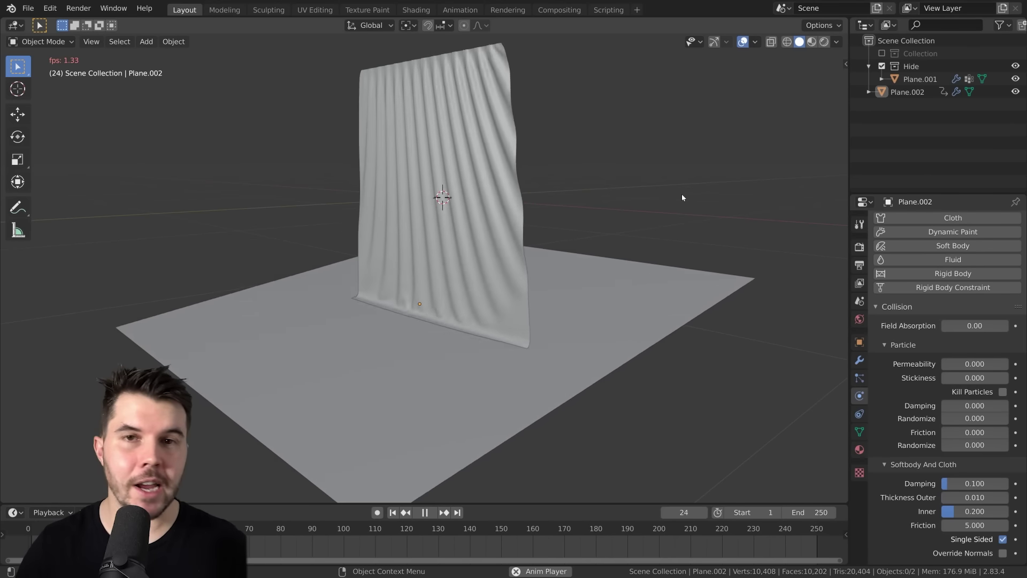
pyautogui.click(755, 42)
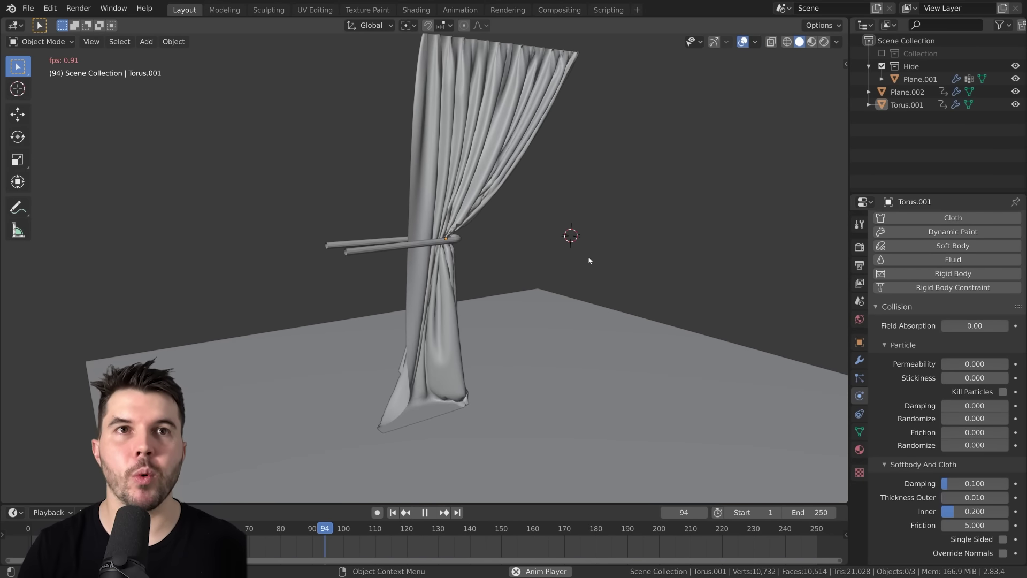
pyautogui.scroll(5, 428, 263)
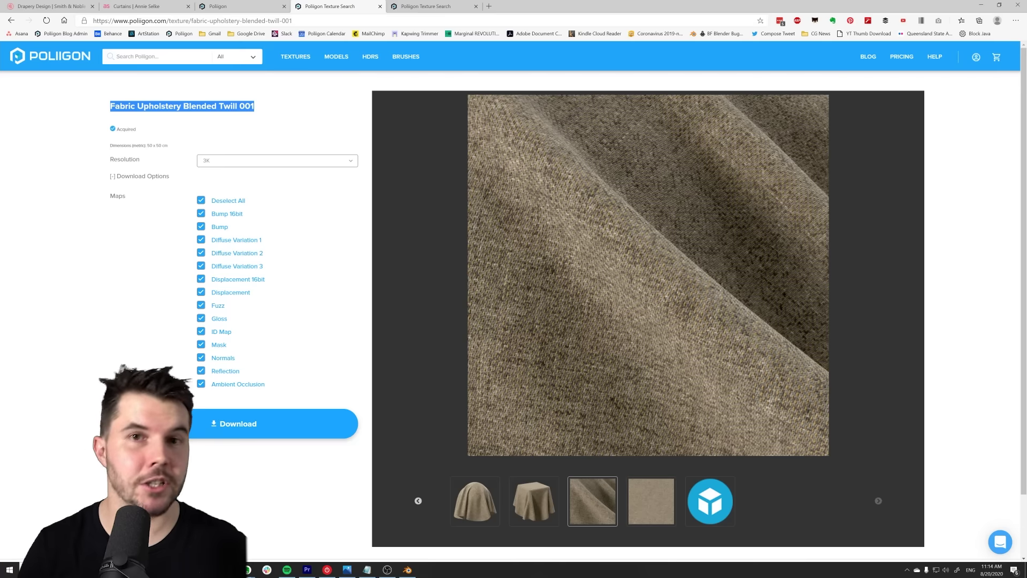
pyautogui.click(266, 109)
pyautogui.moveTo(266, 109); pyautogui.dragTo(137, 106)
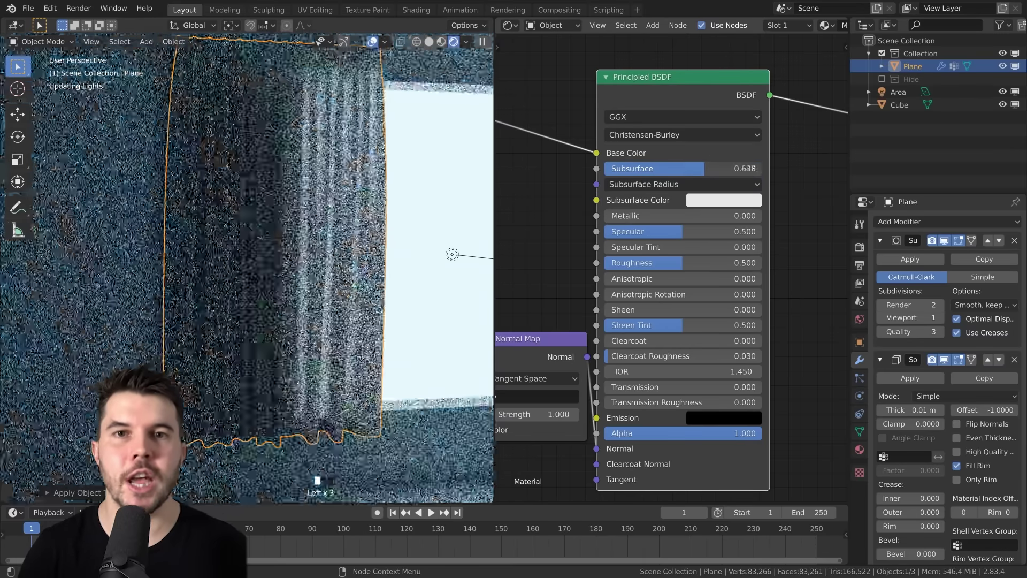
pyautogui.click(674, 184)
pyautogui.click(642, 202)
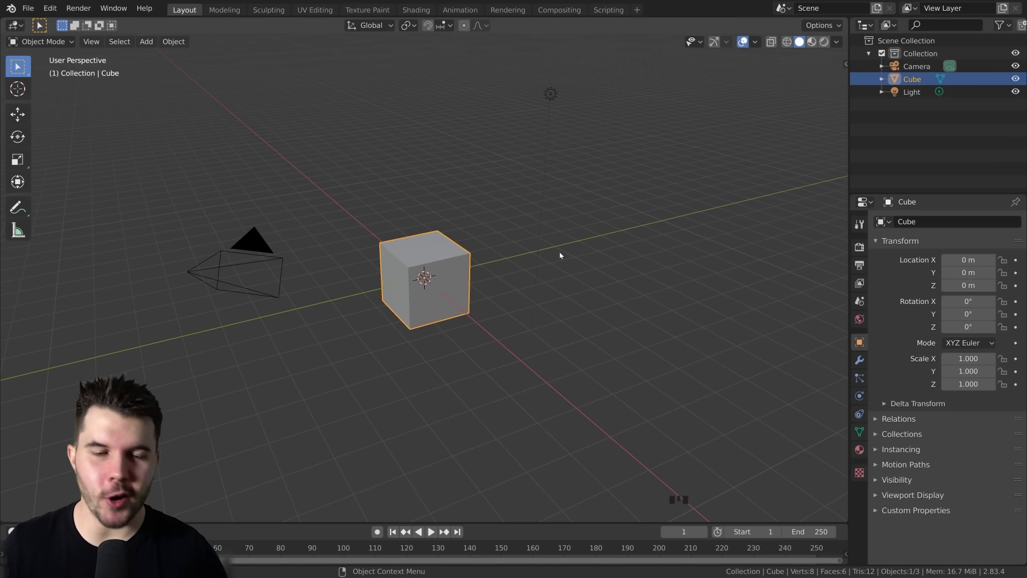
# - Delete all default objects from the scene and add a mesh plane at the origin
pyautogui.press('a')
pyautogui.press('x')
pyautogui.click(558, 253)
pyautogui.hotkey('shift', 'a')
pyautogui.moveTo(582, 277)
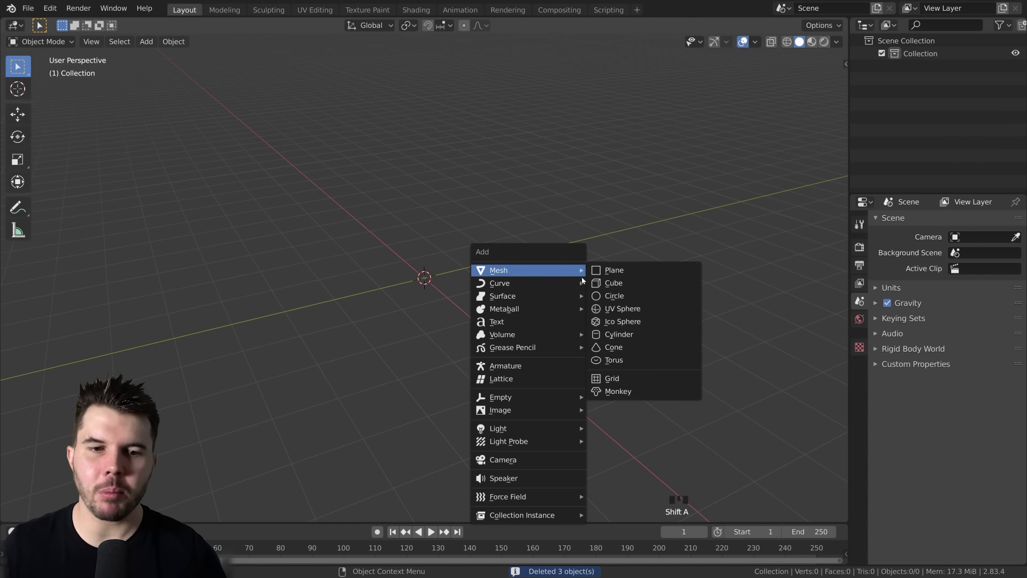
pyautogui.click(609, 270)
# - Rotate the plane 90° around the global X axis so it stands upright
pyautogui.scroll(3, 490, 292)
pyautogui.moveTo(490, 292)
pyautogui.mouseDown(button='middle')
pyautogui.moveTo(522, 310)
pyautogui.moveTo(495, 289)
pyautogui.moveTo(471, 289)
pyautogui.mouseUp(button='middle')
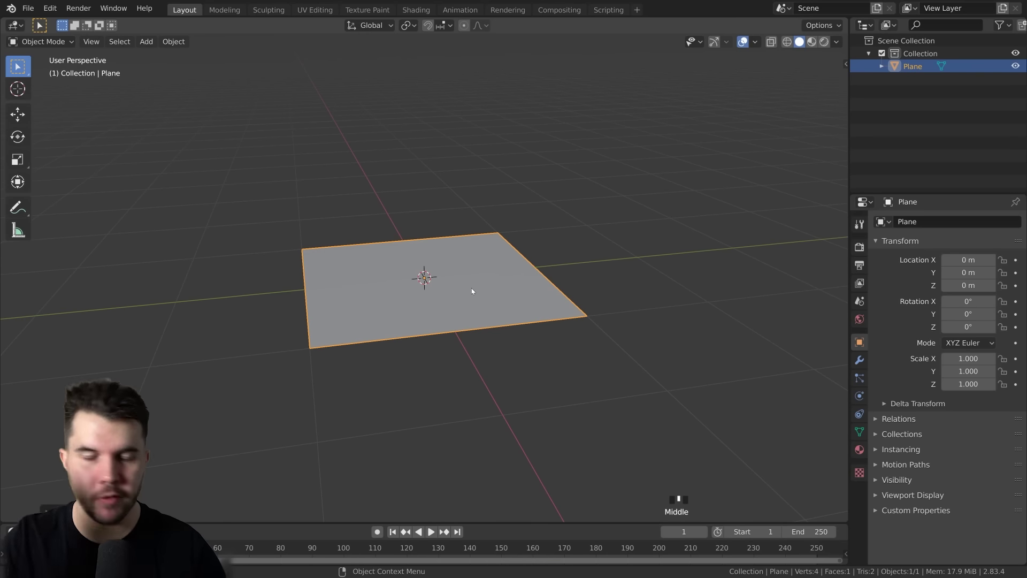
pyautogui.press('r')
pyautogui.write('x')
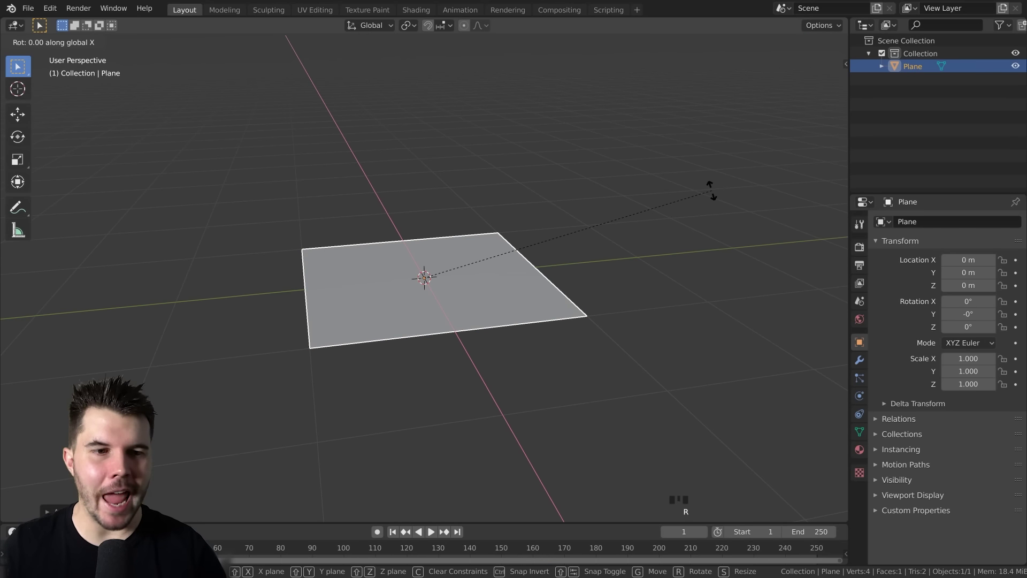
pyautogui.write('90')
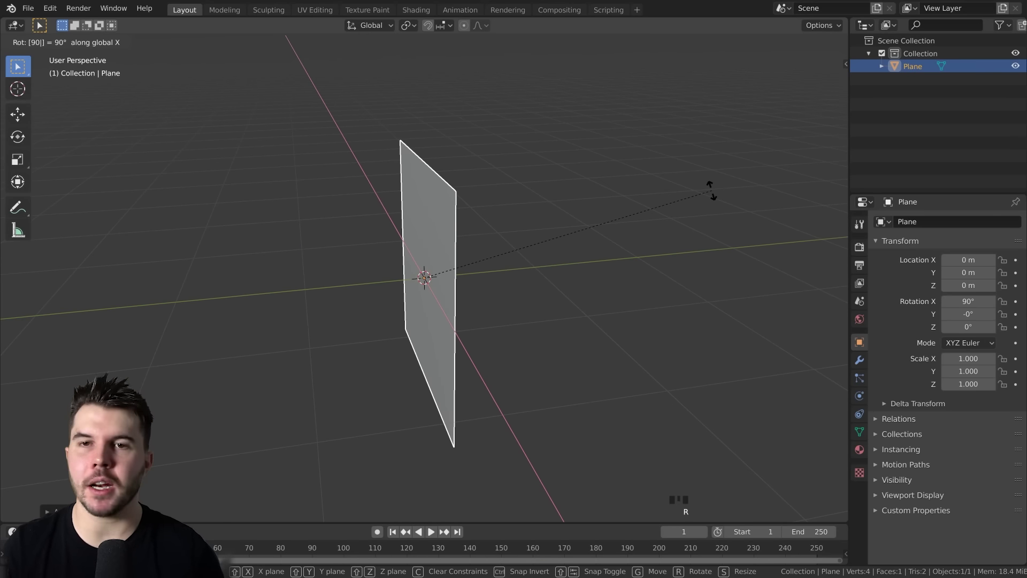
pyautogui.press('Return')
# - Subdivide the plane's mesh in Edit Mode with 100 cuts
pyautogui.moveTo(711, 190); pyautogui.dragTo(510, 181, button='middle')
pyautogui.scroll(1, 582, 245)
pyautogui.press('Tab')
pyautogui.moveTo(293, 154); pyautogui.dragTo(286, 156, button='middle')
pyautogui.moveTo(343, 161); pyautogui.dragTo(407, 162, button='middle')
pyautogui.rightClick(503, 163)
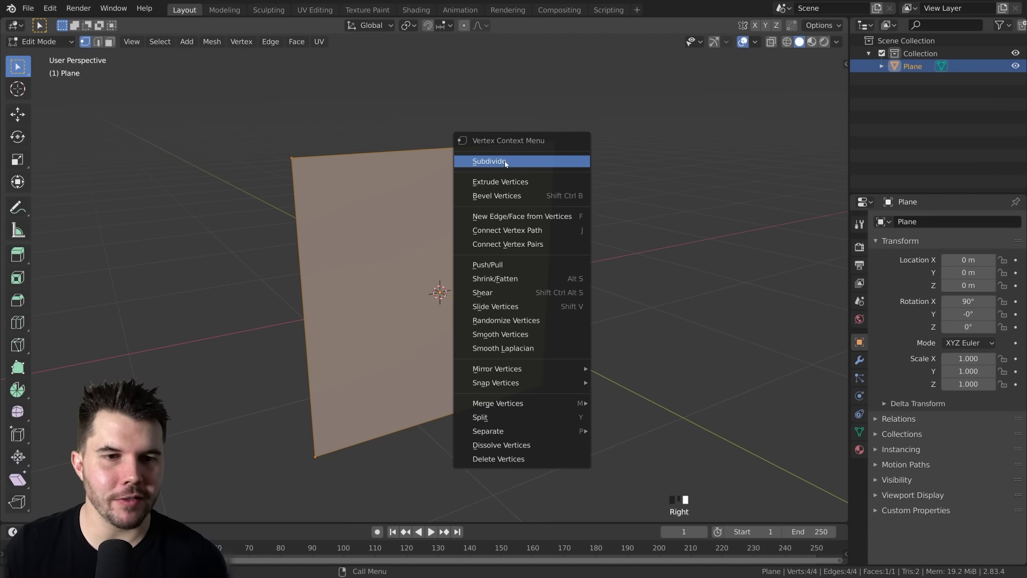
pyautogui.click(505, 161)
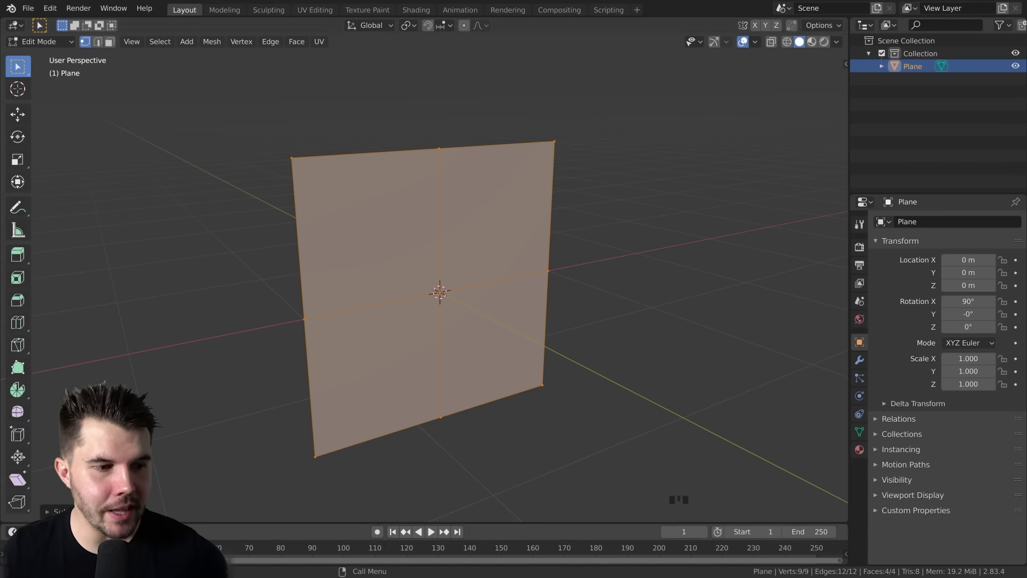
pyautogui.click(54, 512)
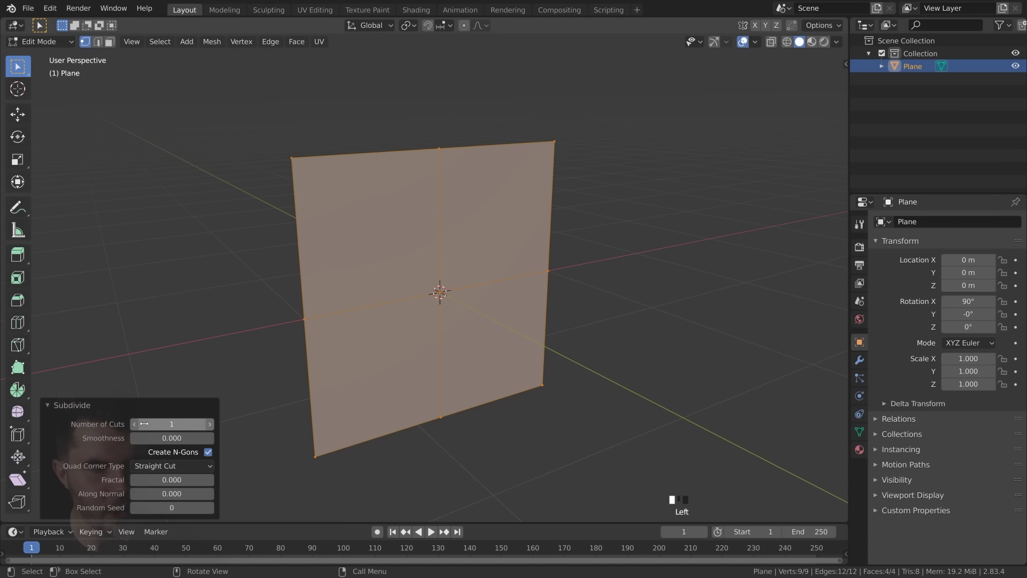
pyautogui.doubleClick(173, 424)
pyautogui.write('100')
pyautogui.press('Return')
pyautogui.scroll(2, 386, 222)
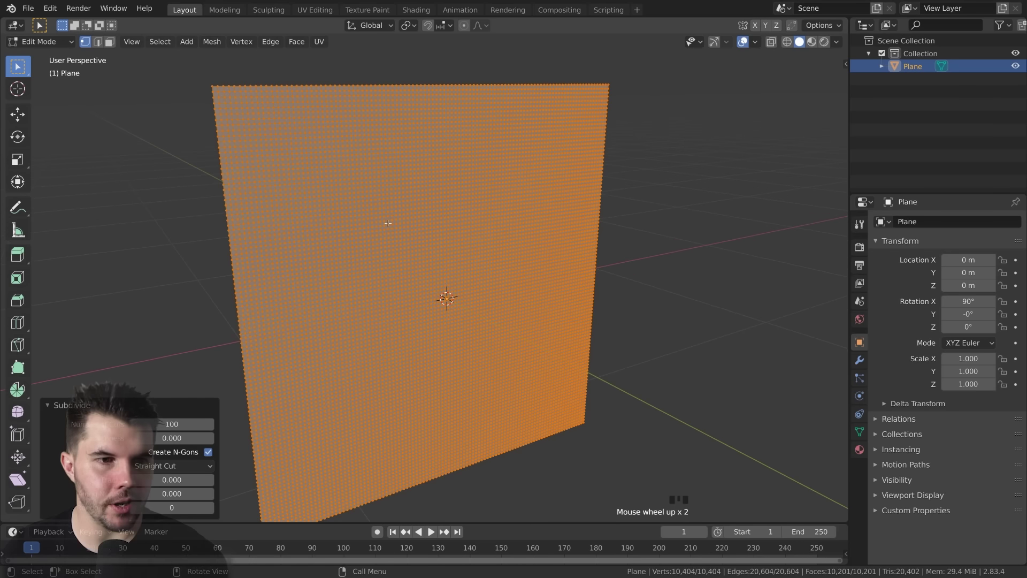
pyautogui.moveTo(386, 222); pyautogui.dragTo(305, 249, button='middle')
pyautogui.click(152, 406)
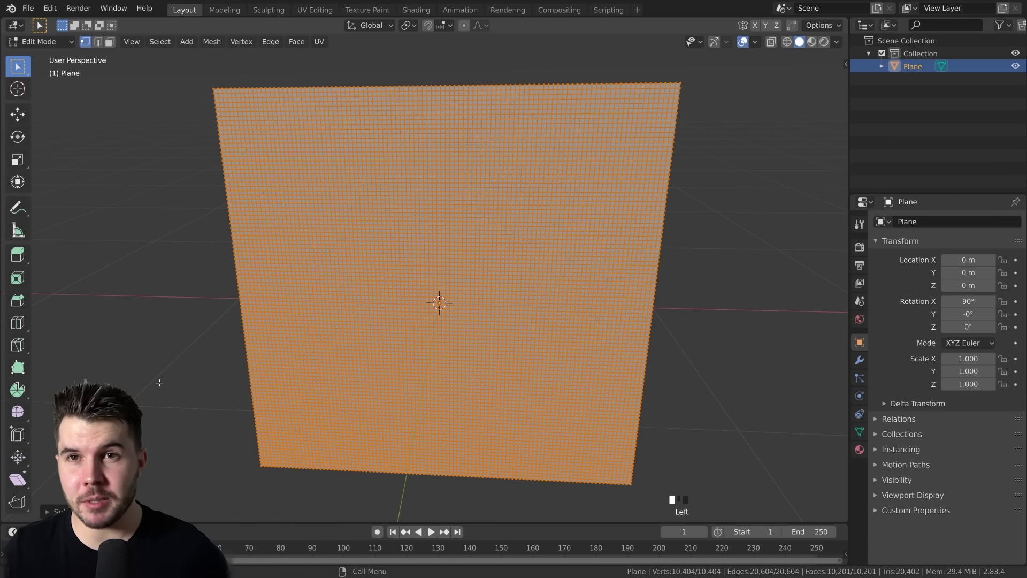
# - Return to Object Mode and enable Cloth physics on the plane
pyautogui.moveTo(159, 382); pyautogui.dragTo(427, 89, button='middle')
pyautogui.scroll(-2, 427, 89)
pyautogui.scroll(2, 428, 89)
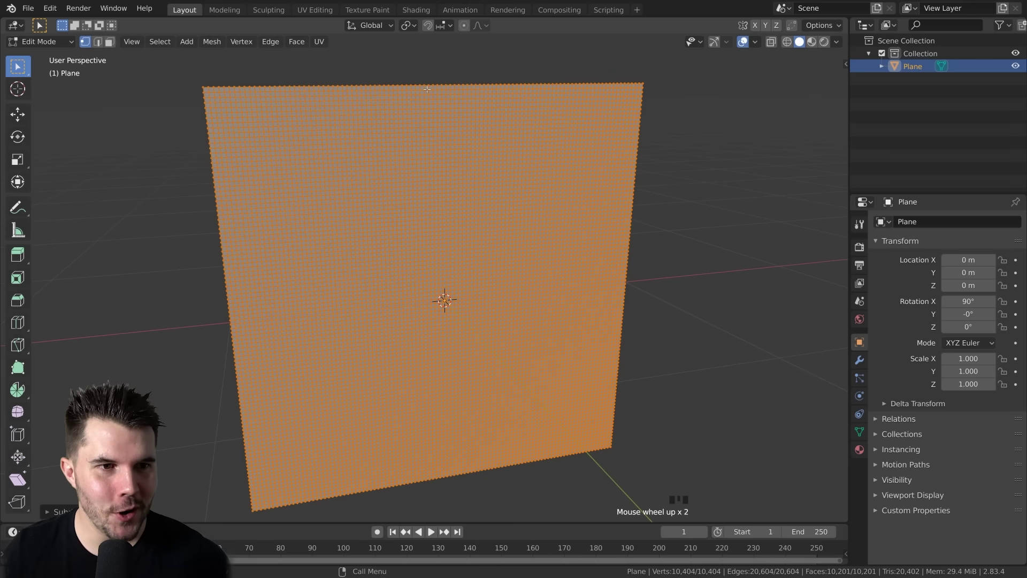
pyautogui.press('Tab')
pyautogui.click(859, 396)
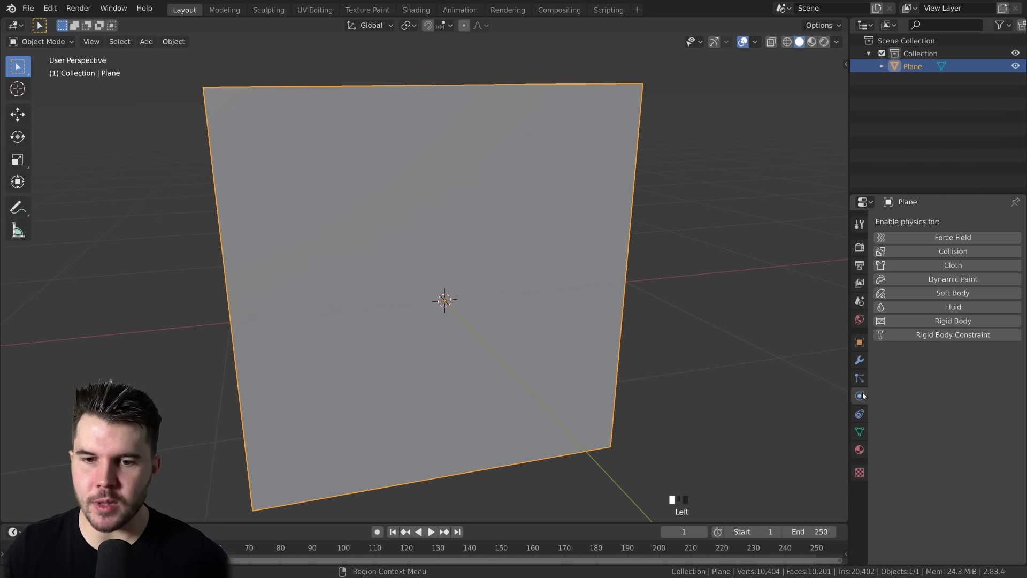
pyautogui.click(945, 265)
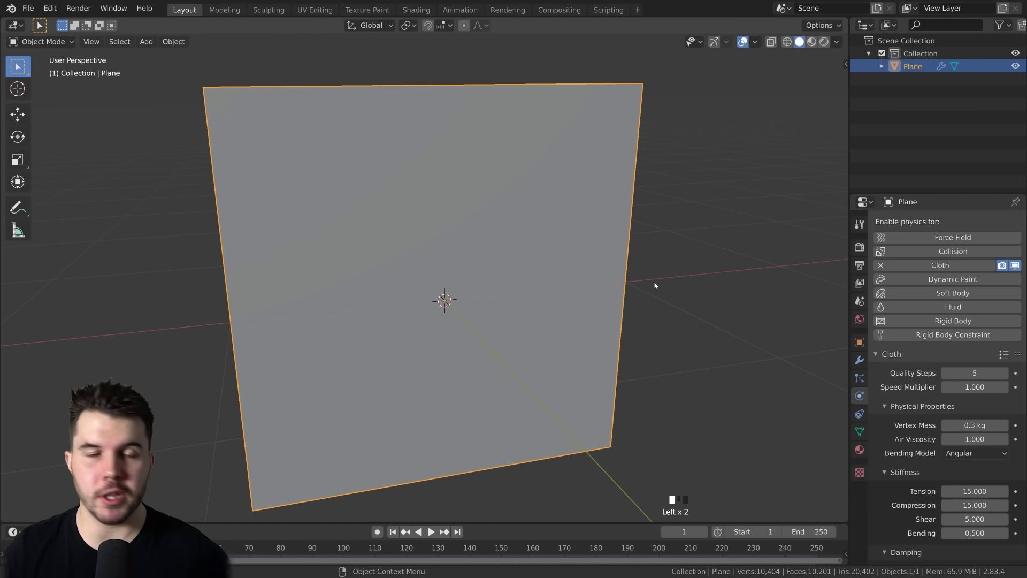
# - Play the cloth simulation to check how the plane moves, stop it and return to frame 1
pyautogui.press('space')
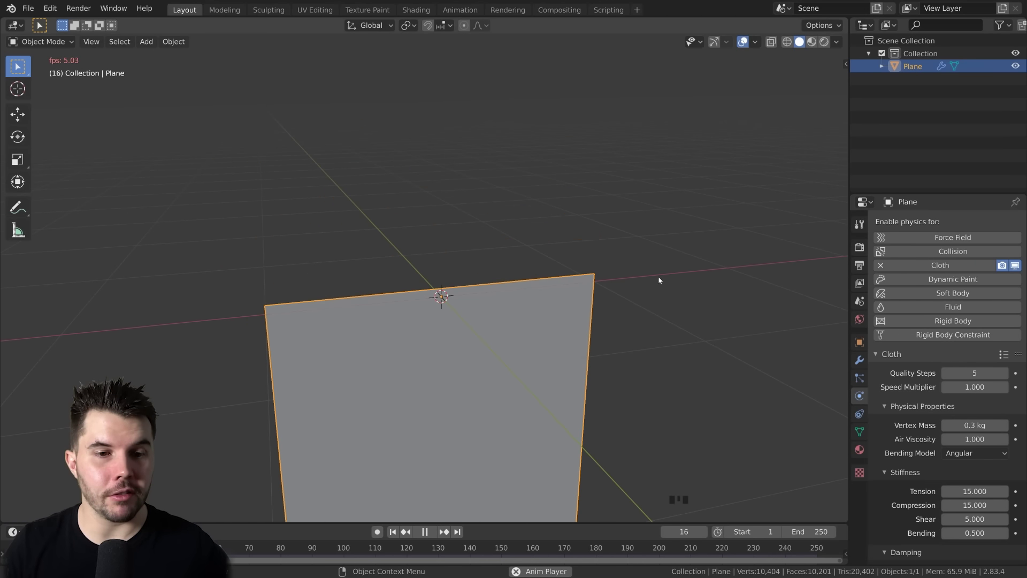
pyautogui.press('space')
pyautogui.moveTo(646, 320); pyautogui.dragTo(617, 365, button='middle')
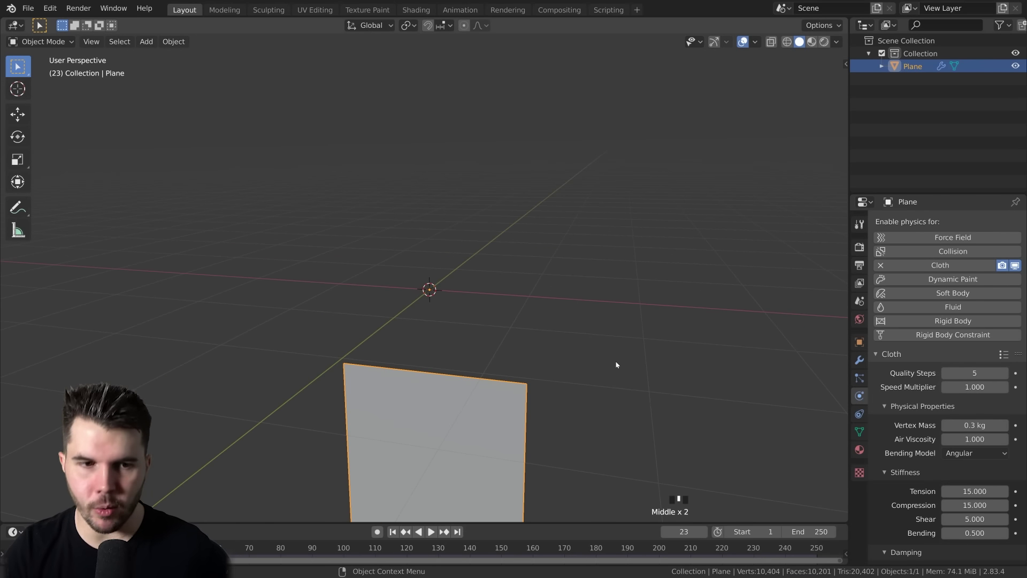
pyautogui.hotkey('shift', 'Left')
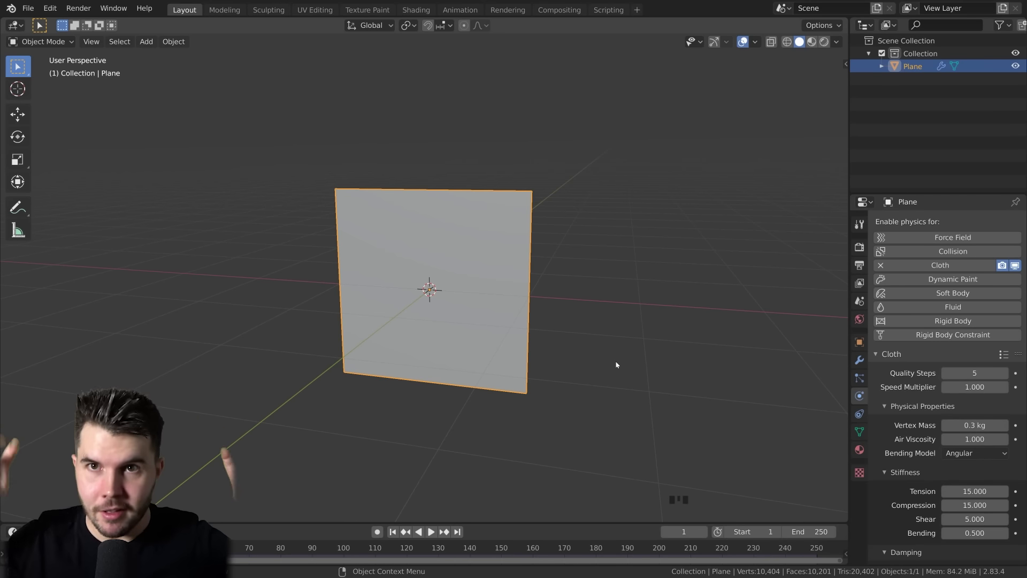
# - Expand the cloth's Shape settings and check which vertex groups the Pin Group offers
pyautogui.scroll(-15, 897, 412)
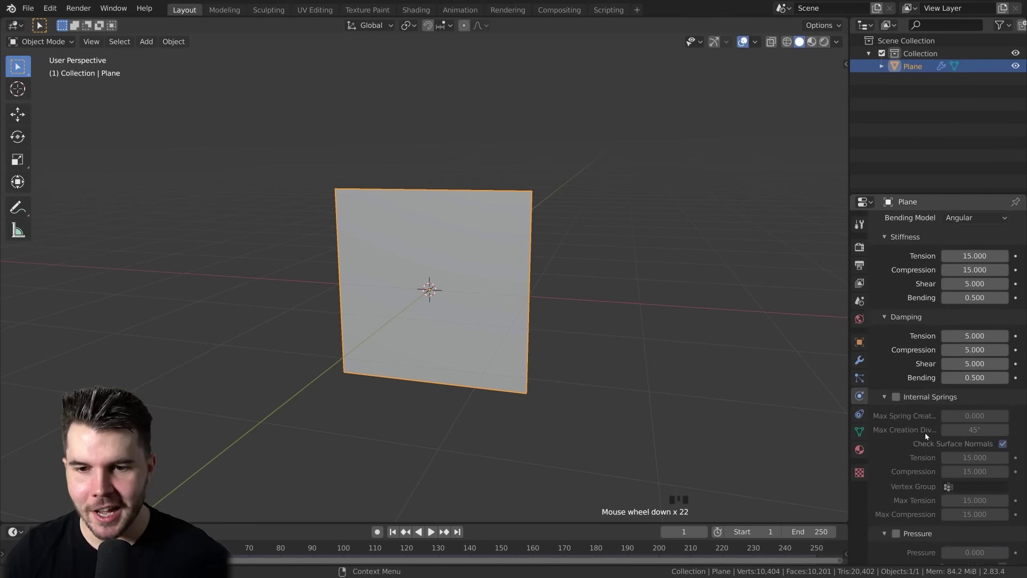
pyautogui.click(897, 498)
pyautogui.click(900, 500)
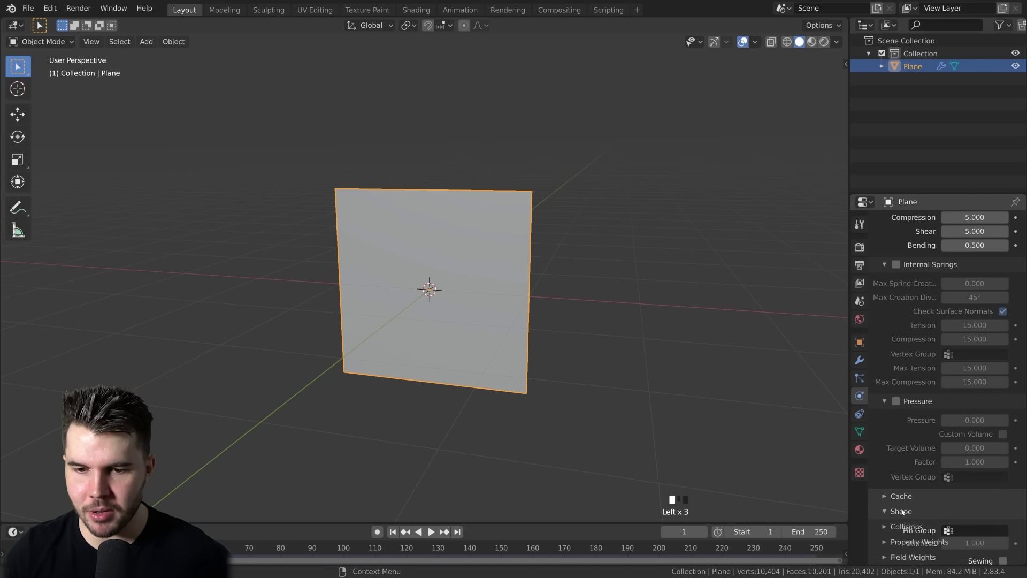
pyautogui.click(901, 510)
pyautogui.scroll(-9, 911, 504)
pyautogui.click(975, 434)
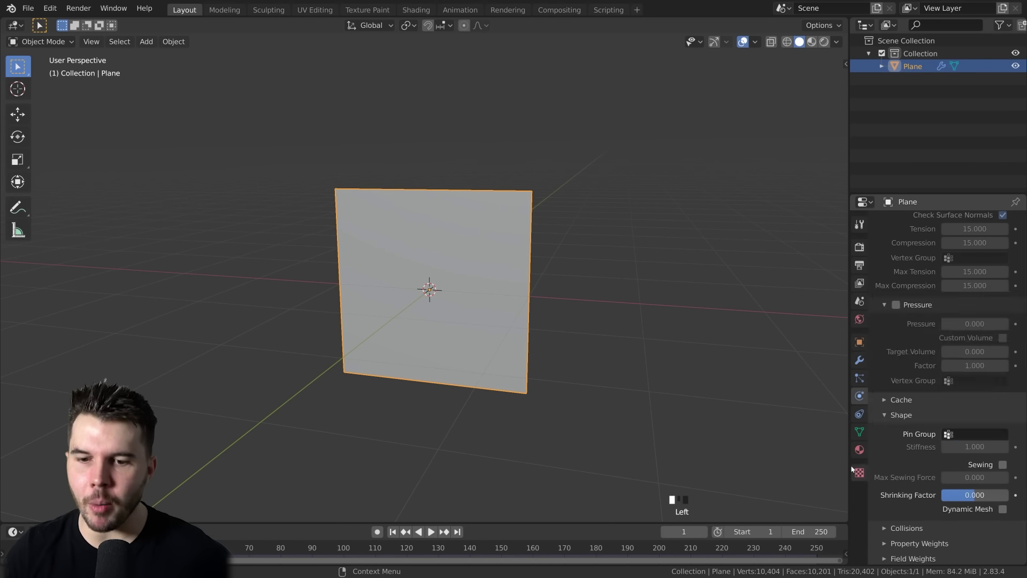
pyautogui.click(966, 433)
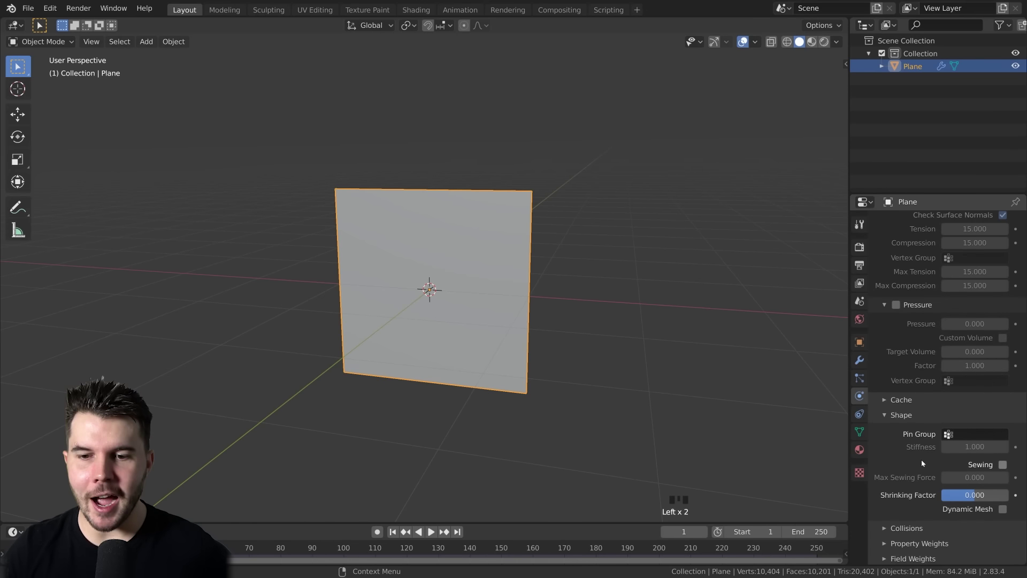
# - Add a new vertex group to the plane and enter Edit Mode
pyautogui.click(860, 431)
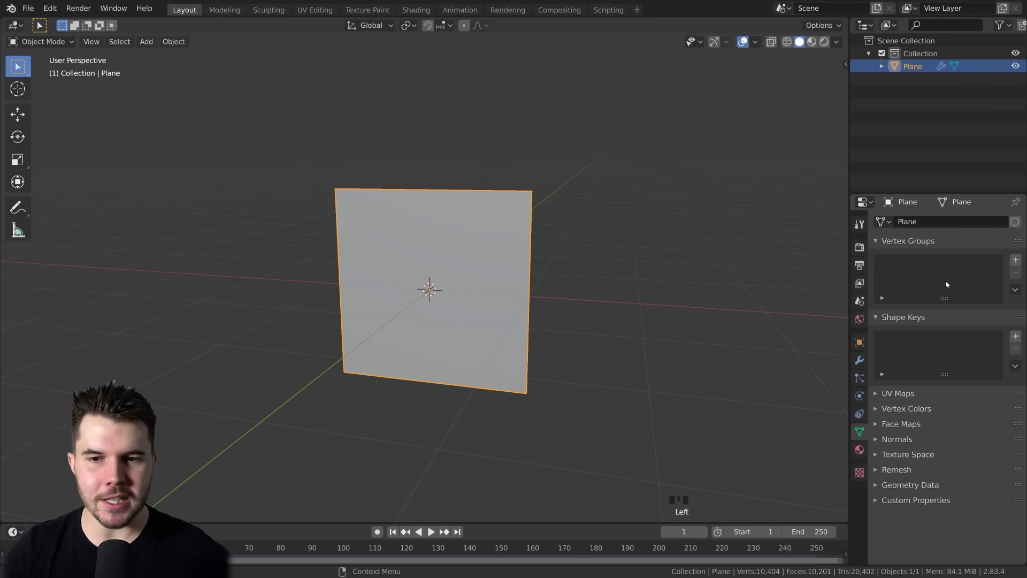
pyautogui.click(1015, 260)
pyautogui.moveTo(789, 289); pyautogui.dragTo(533, 246, button='middle')
pyautogui.press('Tab')
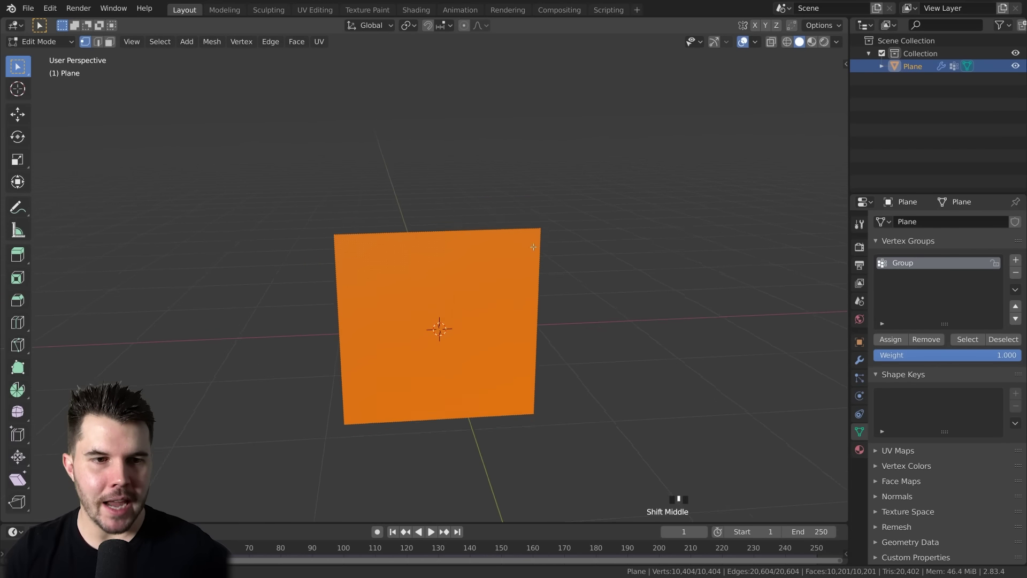
# - Select only the row of vertices along the plane's top edge and assign it to the vertex group
pyautogui.scroll(4, 534, 246)
pyautogui.keyDown('shift'); pyautogui.moveTo(524, 281); pyautogui.dragTo(515, 276, button='middle'); pyautogui.keyUp('shift')
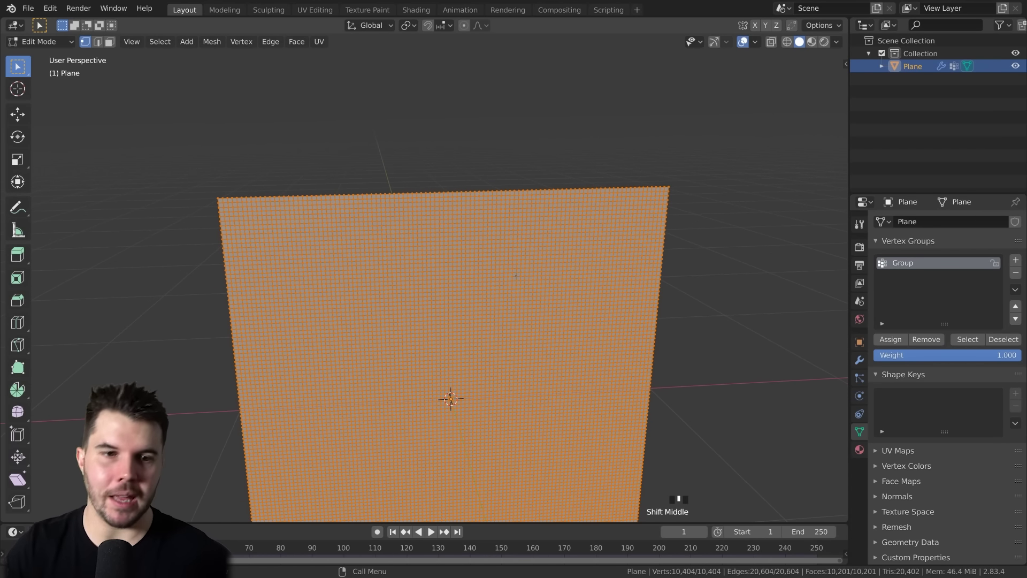
pyautogui.scroll(3, 516, 276)
pyautogui.keyDown('shift'); pyautogui.moveTo(454, 109); pyautogui.dragTo(449, 213, button='middle'); pyautogui.keyUp('shift')
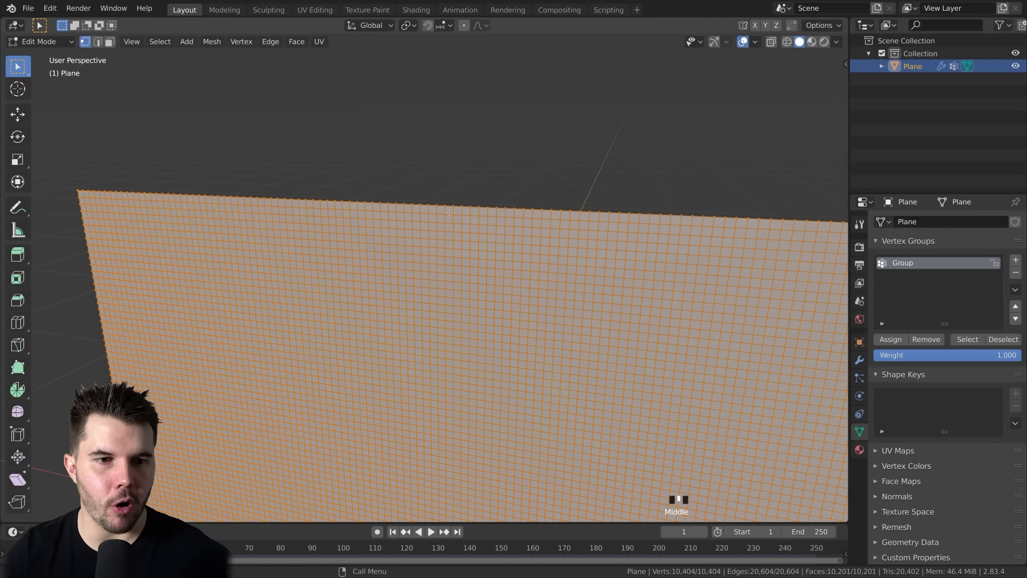
pyautogui.keyDown('alt'); pyautogui.click(509, 209); pyautogui.keyUp('alt')
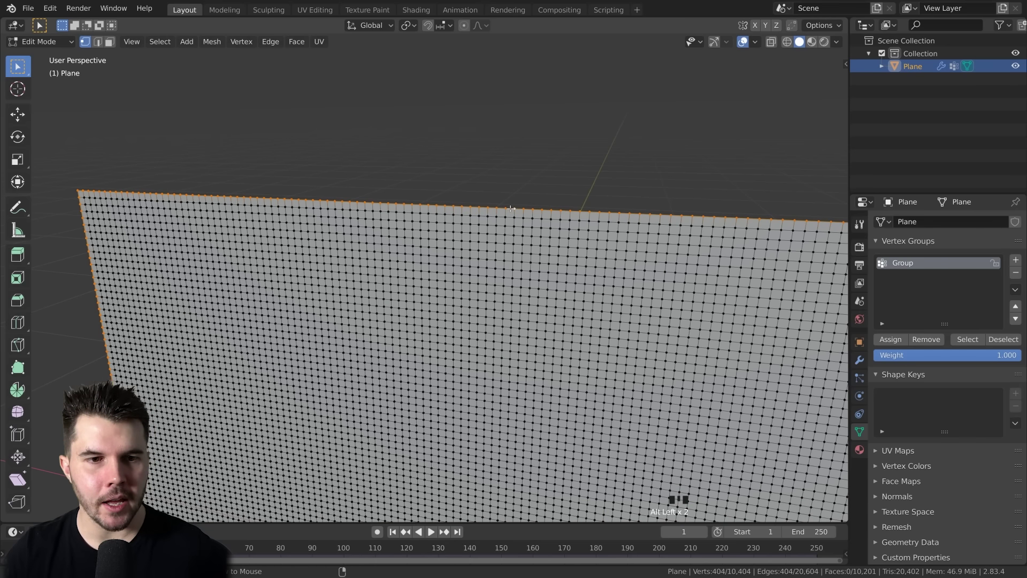
pyautogui.scroll(-2, 705, 286)
pyautogui.keyDown('shift'); pyautogui.moveTo(705, 286); pyautogui.dragTo(747, 259, button='middle'); pyautogui.keyUp('shift')
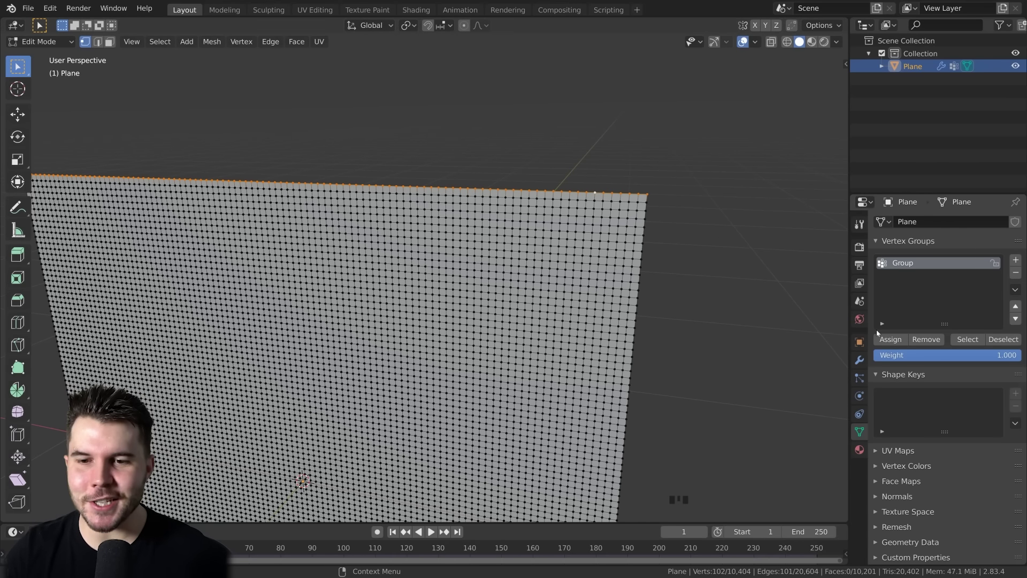
pyautogui.click(890, 339)
# - Inspect the vertex group's weights along the top edge in Weight Paint mode, and return to Object Mode
pyautogui.moveTo(769, 330); pyautogui.dragTo(778, 321, button='middle')
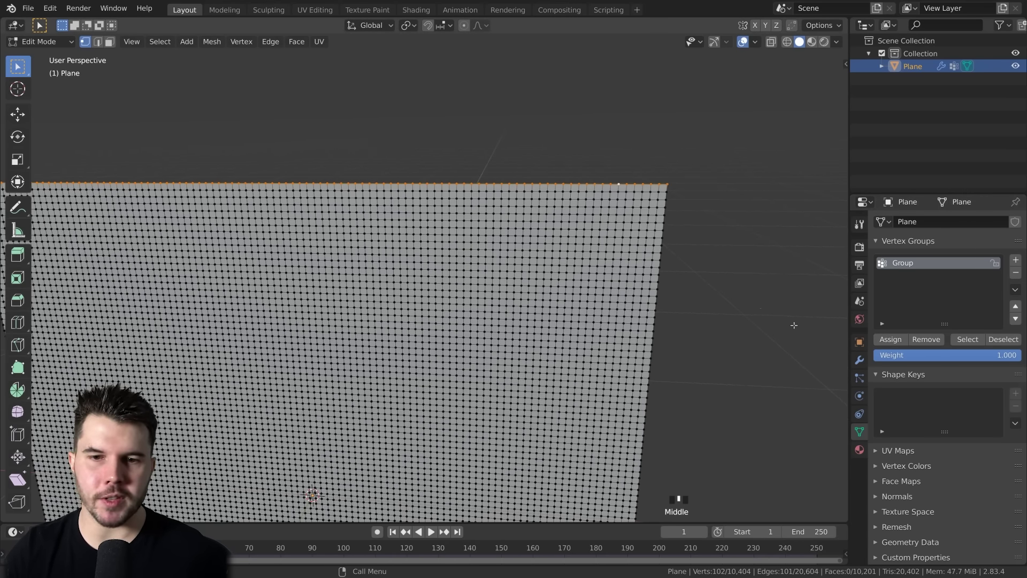
pyautogui.press('Tab')
pyautogui.hotkey('ctrl', 'Tab')
pyautogui.click(679, 237)
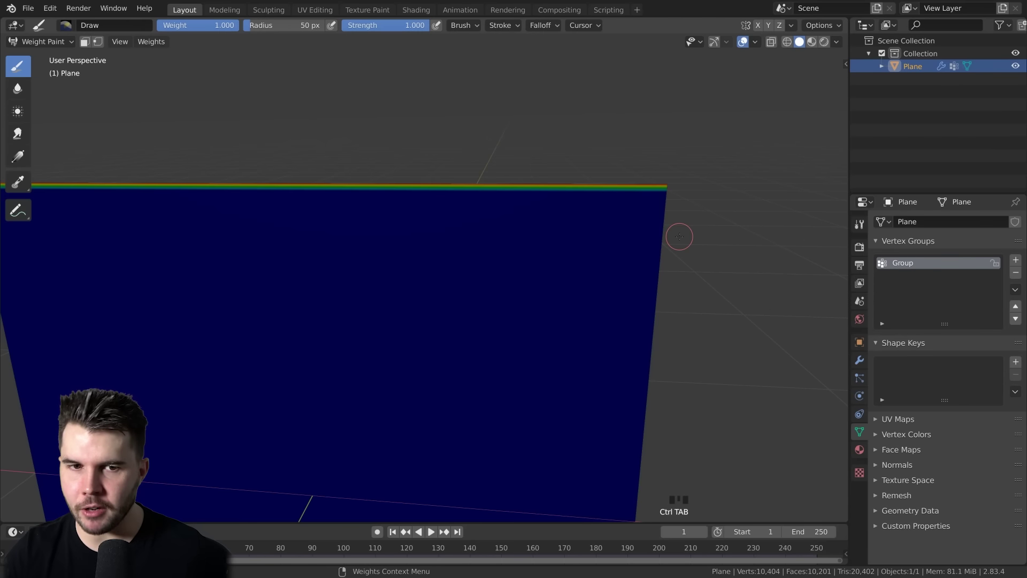
pyautogui.scroll(-3, 642, 268)
pyautogui.scroll(7, 601, 295)
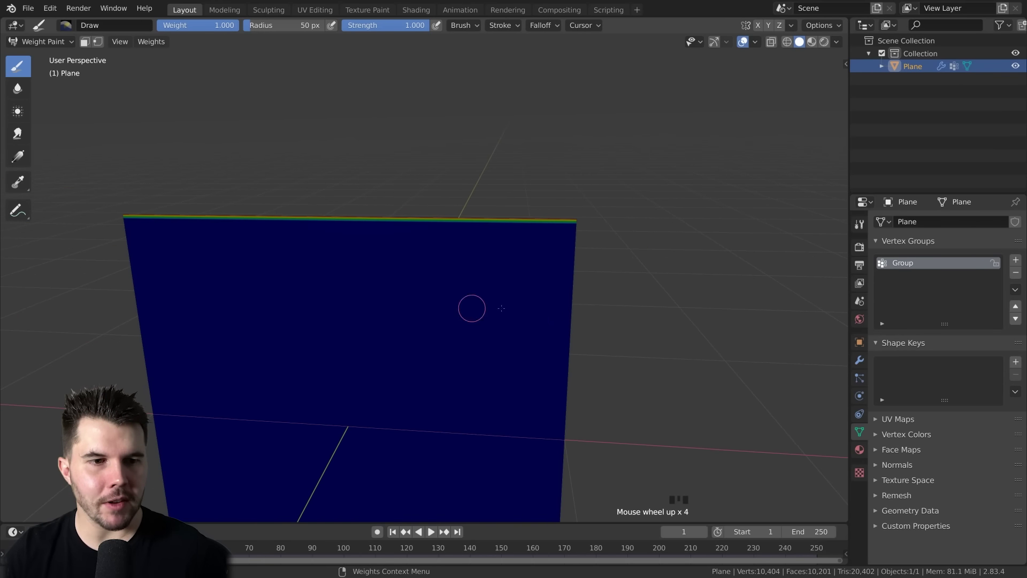
pyautogui.scroll(-3, 607, 234)
pyautogui.scroll(4, 492, 293)
pyautogui.scroll(-3, 525, 298)
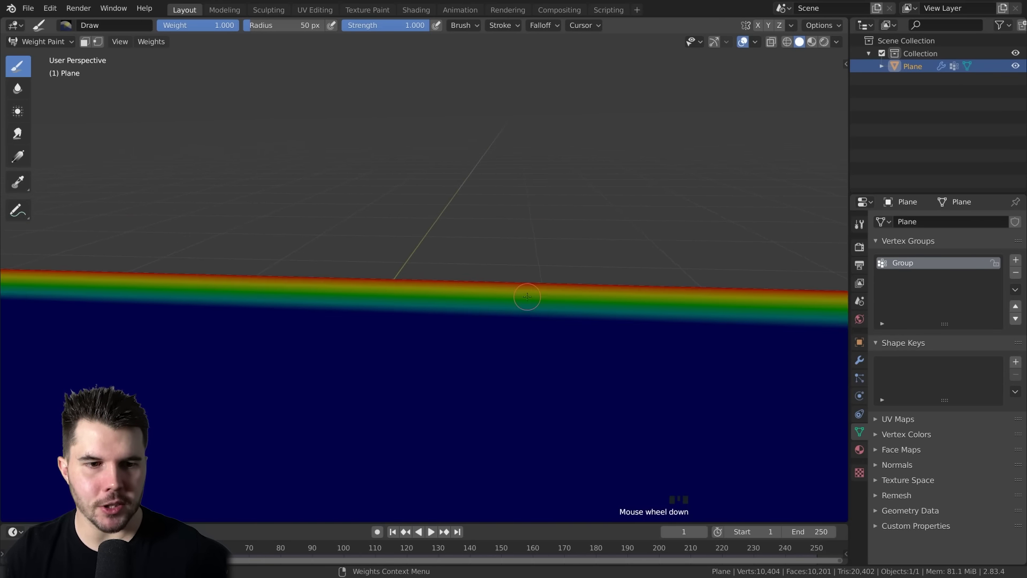
pyautogui.scroll(-1, 527, 298)
pyautogui.hotkey('ctrl', 'Tab')
pyautogui.click(483, 311)
# - Set the cloth's Pin Group to the plane's vertex group "Group"
pyautogui.scroll(-3, 580, 350)
pyautogui.keyDown('shift'); pyautogui.moveTo(589, 354); pyautogui.dragTo(761, 277, button='middle'); pyautogui.keyUp('shift')
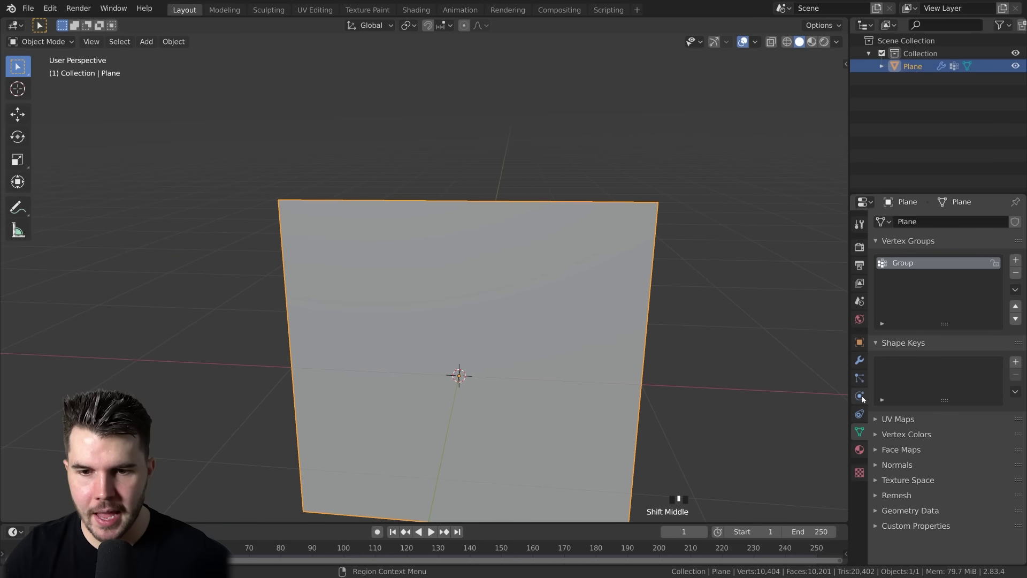
pyautogui.click(860, 397)
pyautogui.scroll(-2, 934, 421)
pyautogui.click(975, 433)
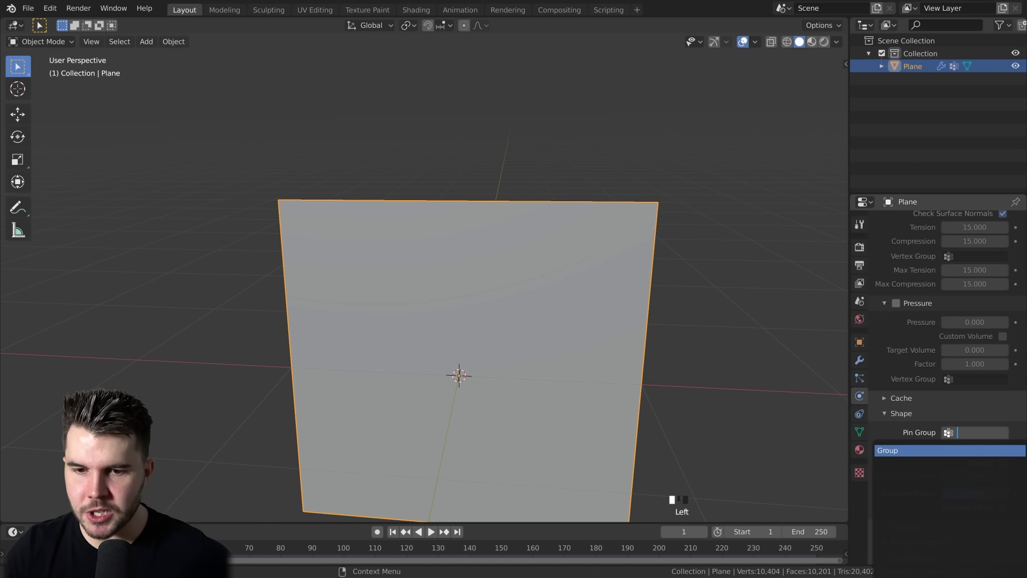
pyautogui.click(902, 451)
# - Play the cloth simulation to check how the pinned plane behaves, stop it, and return to the first frame
pyautogui.moveTo(727, 391); pyautogui.dragTo(708, 371, button='middle')
pyautogui.press('space')
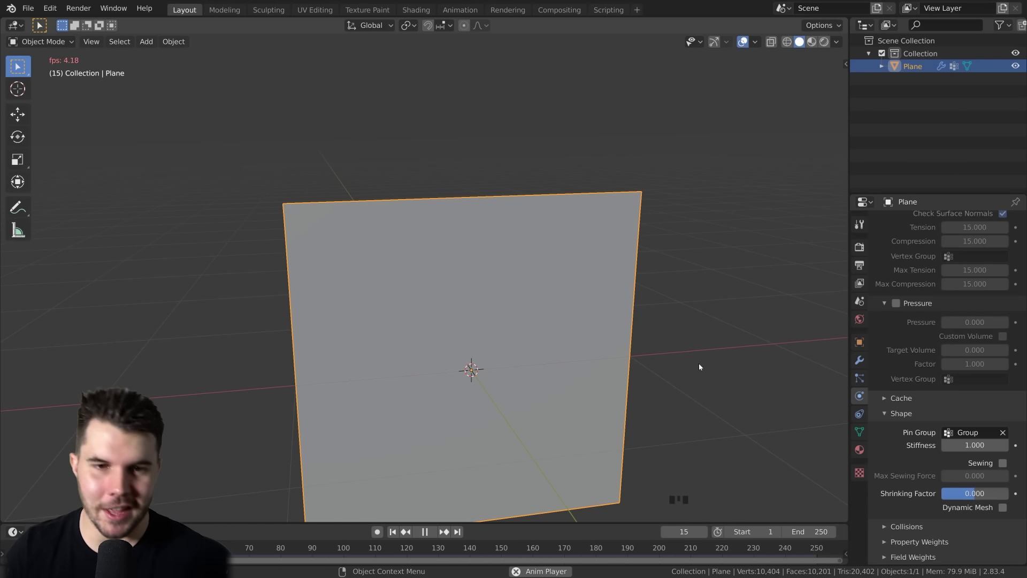
pyautogui.keyDown('shift'); pyautogui.moveTo(659, 383); pyautogui.dragTo(603, 307, button='middle'); pyautogui.keyUp('shift')
pyautogui.scroll(1, 602, 307)
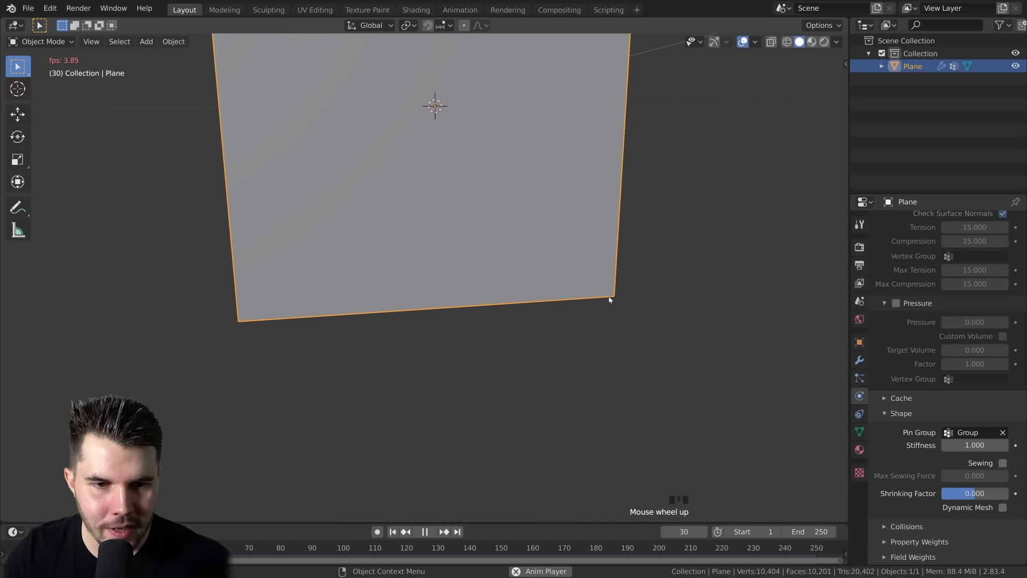
pyautogui.press('space')
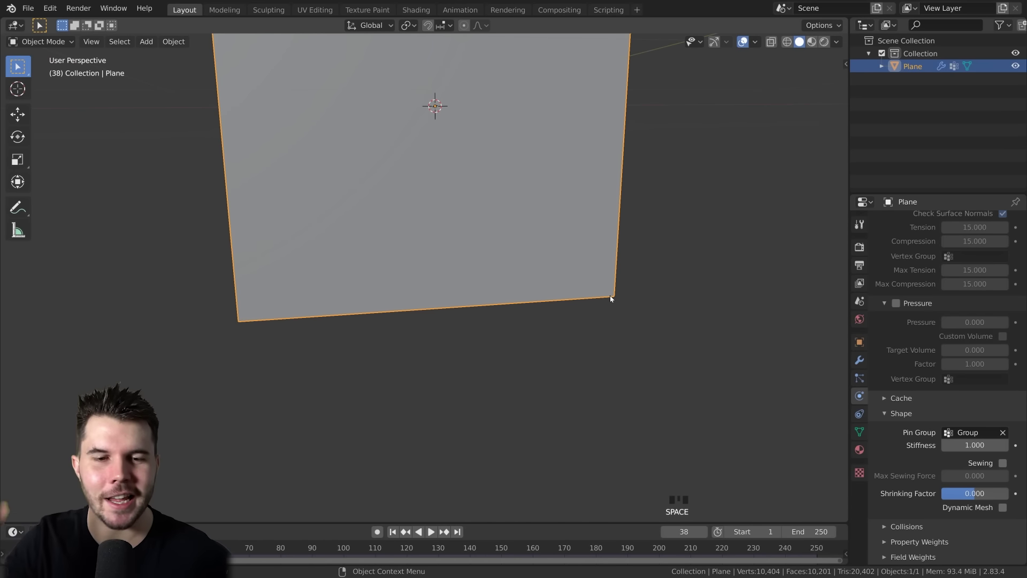
pyautogui.scroll(-3, 601, 304)
pyautogui.keyDown('shift'); pyautogui.moveTo(575, 318); pyautogui.dragTo(568, 381, button='middle'); pyautogui.keyUp('shift')
pyautogui.scroll(2, 569, 379)
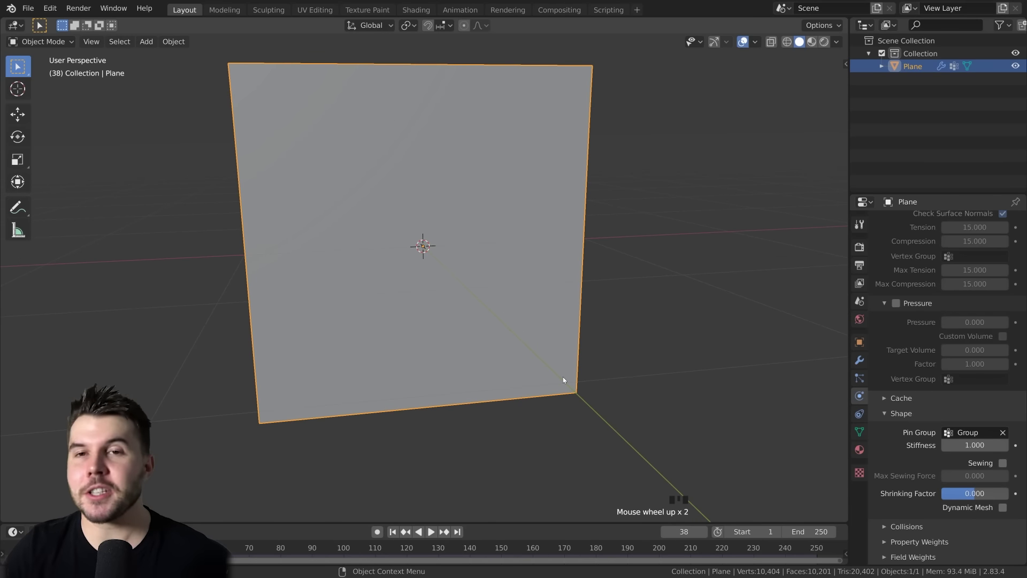
pyautogui.hotkey('shift', 'Left')
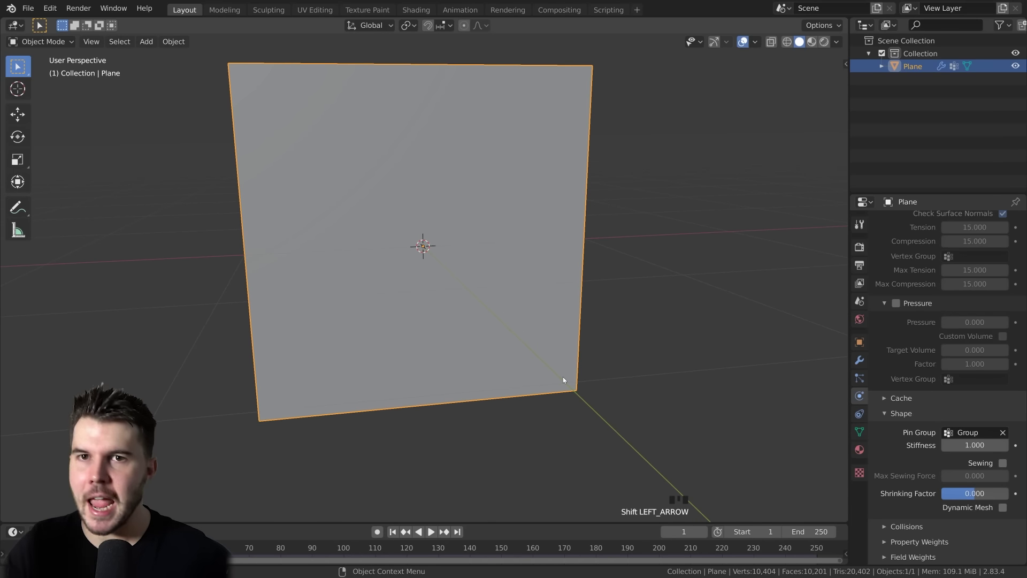
# - Try scaling the plane's top row of vertices inward in Edit Mode
pyautogui.moveTo(527, 310); pyautogui.dragTo(556, 276, button='middle')
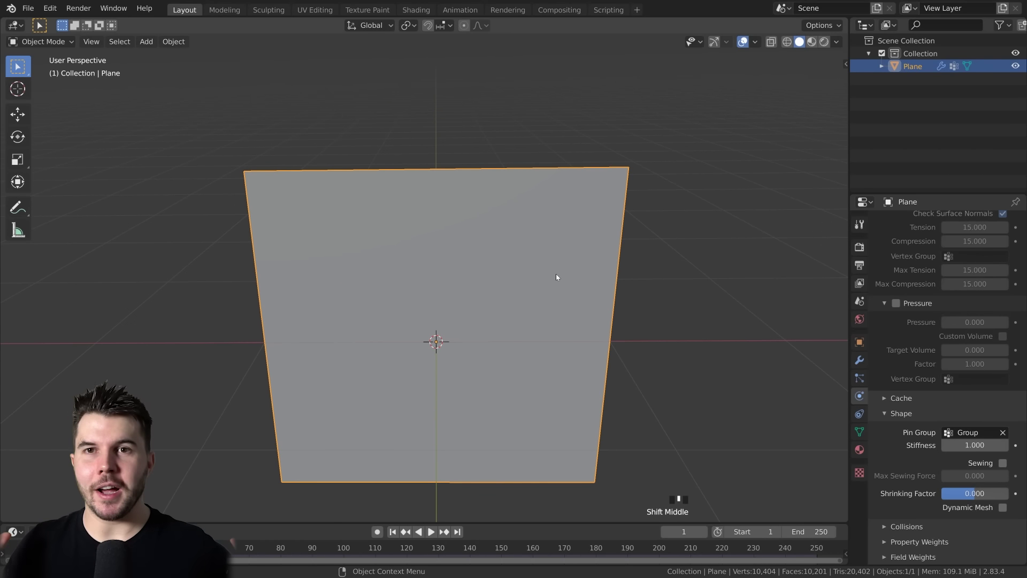
pyautogui.scroll(3, 557, 277)
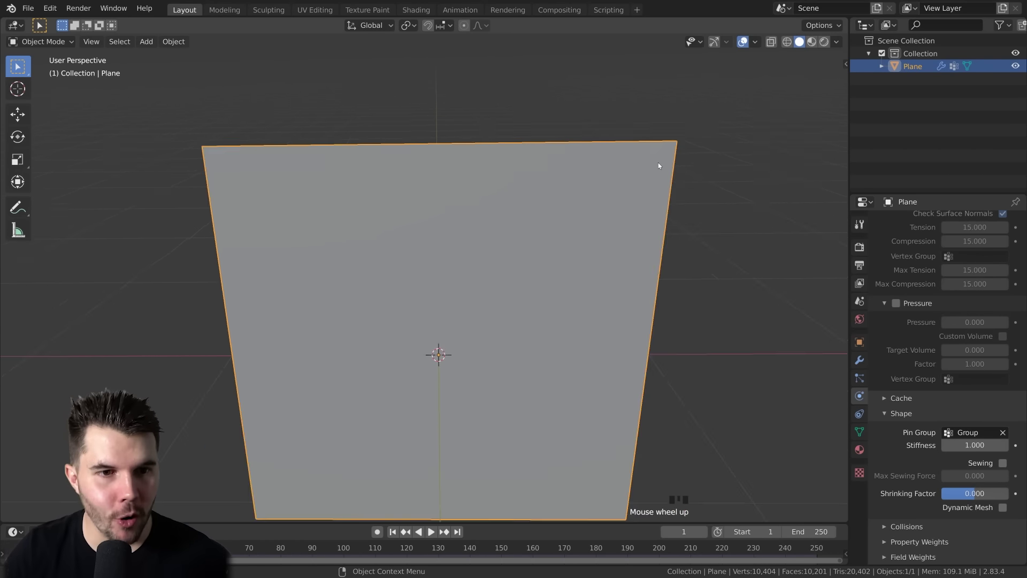
pyautogui.press('Tab')
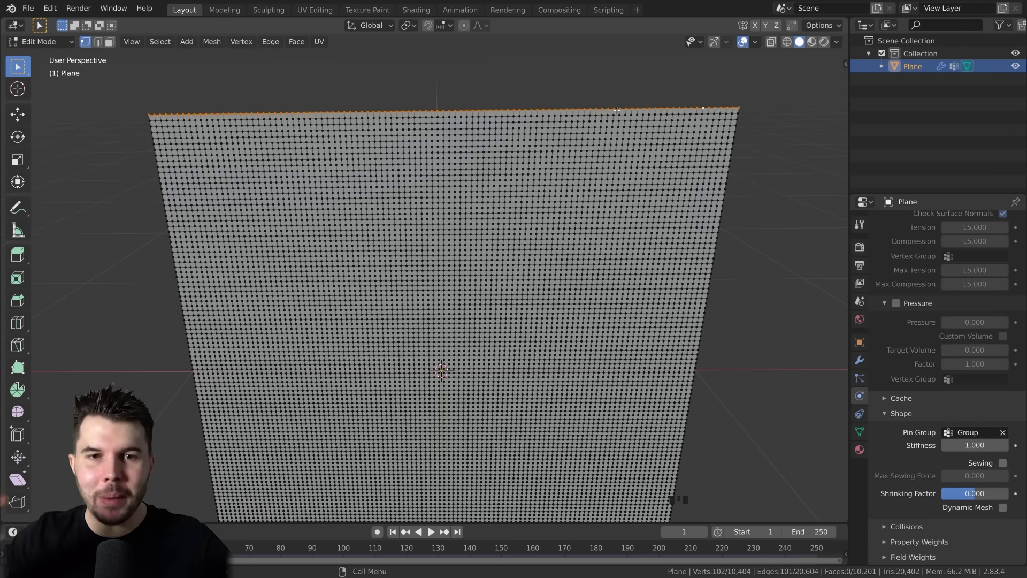
pyautogui.scroll(2, 500, 345)
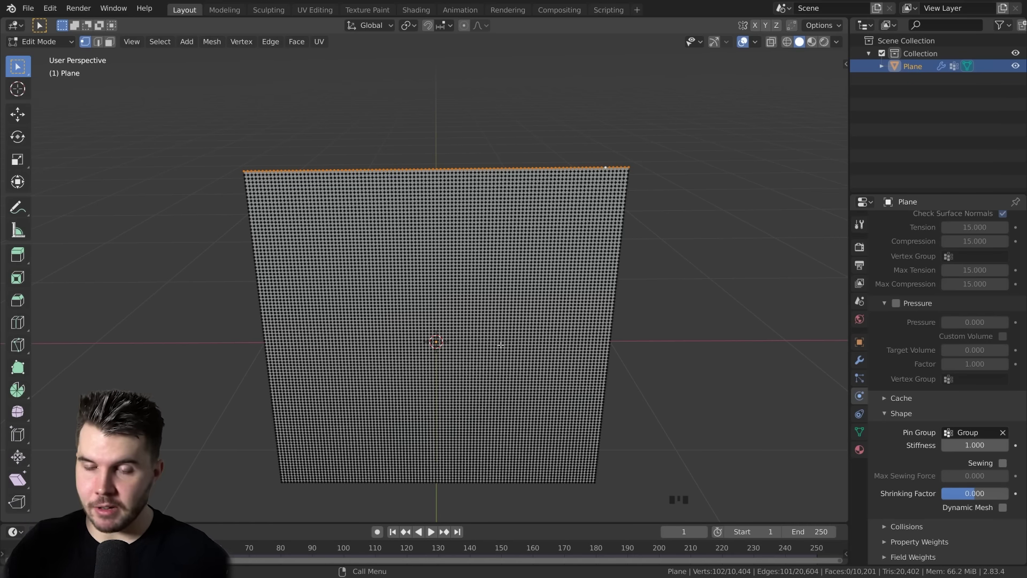
pyautogui.keyDown('shift'); pyautogui.moveTo(491, 207); pyautogui.dragTo(455, 138, button='middle'); pyautogui.keyUp('shift')
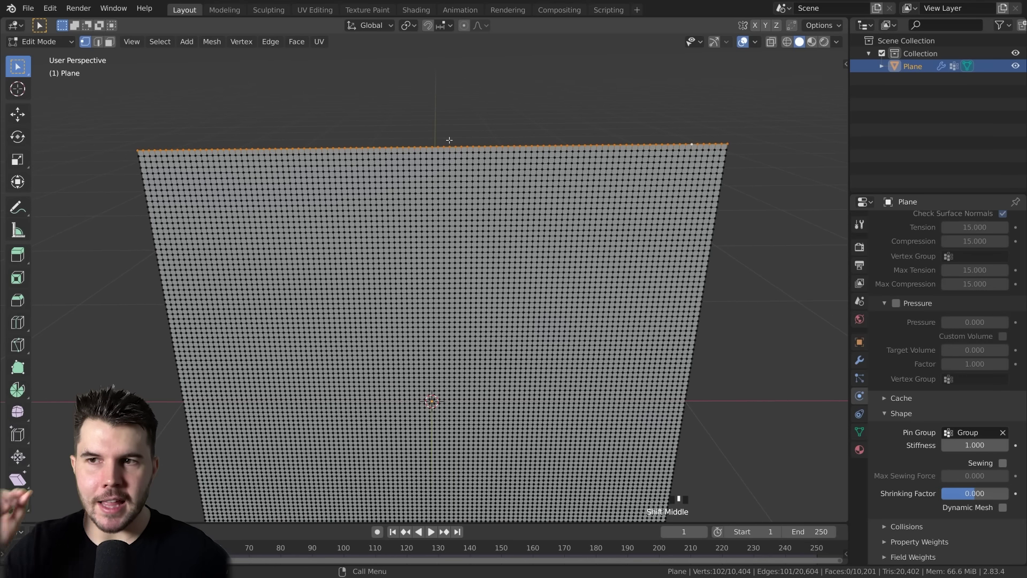
pyautogui.scroll(-1, 517, 208)
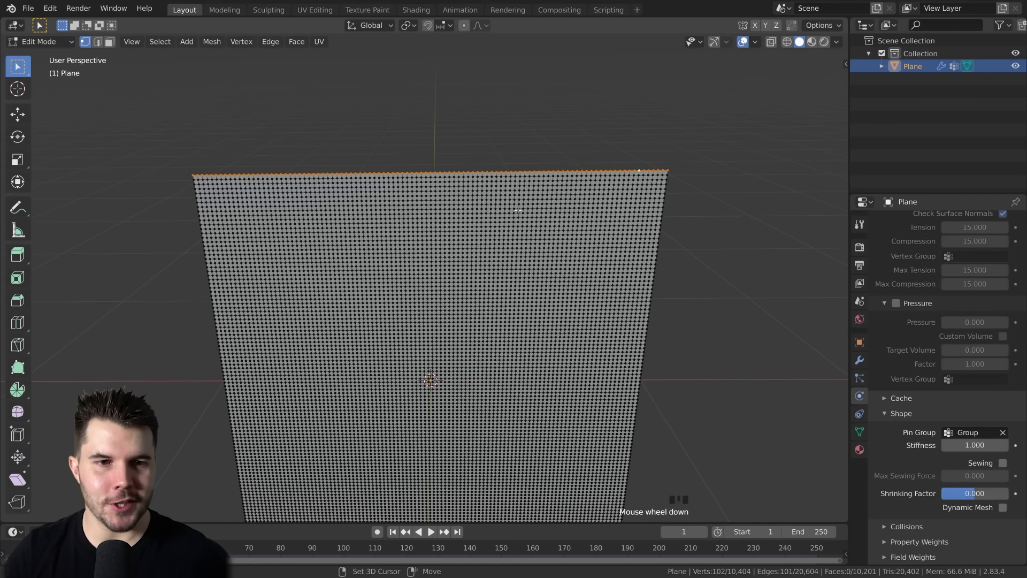
pyautogui.keyDown('shift'); pyautogui.moveTo(517, 209); pyautogui.dragTo(498, 217, button='middle'); pyautogui.keyUp('shift')
pyautogui.keyDown('shift'); pyautogui.moveTo(315, 192); pyautogui.dragTo(401, 235, button='middle'); pyautogui.keyUp('shift')
pyautogui.scroll(1, 402, 236)
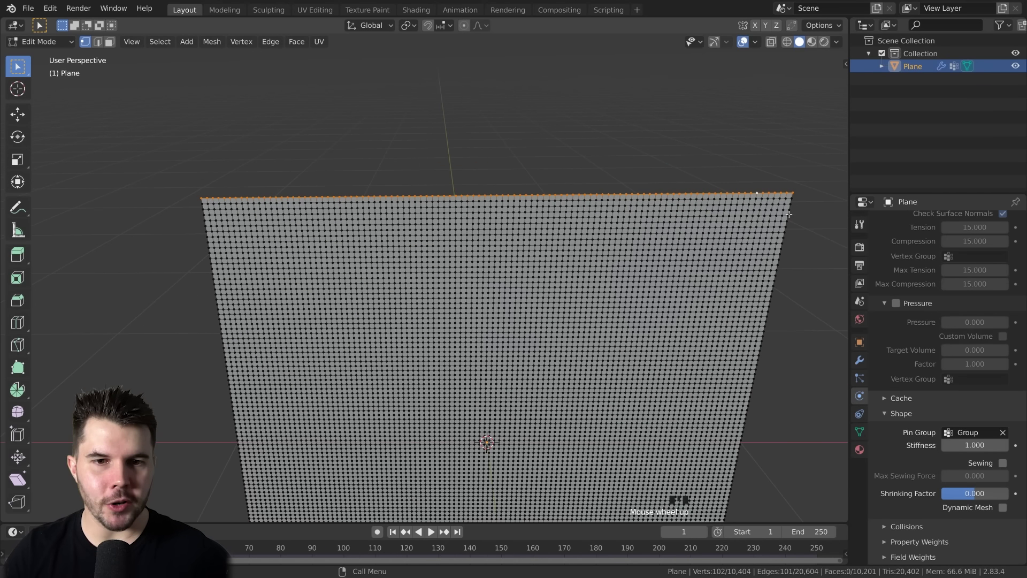
pyautogui.press('s')
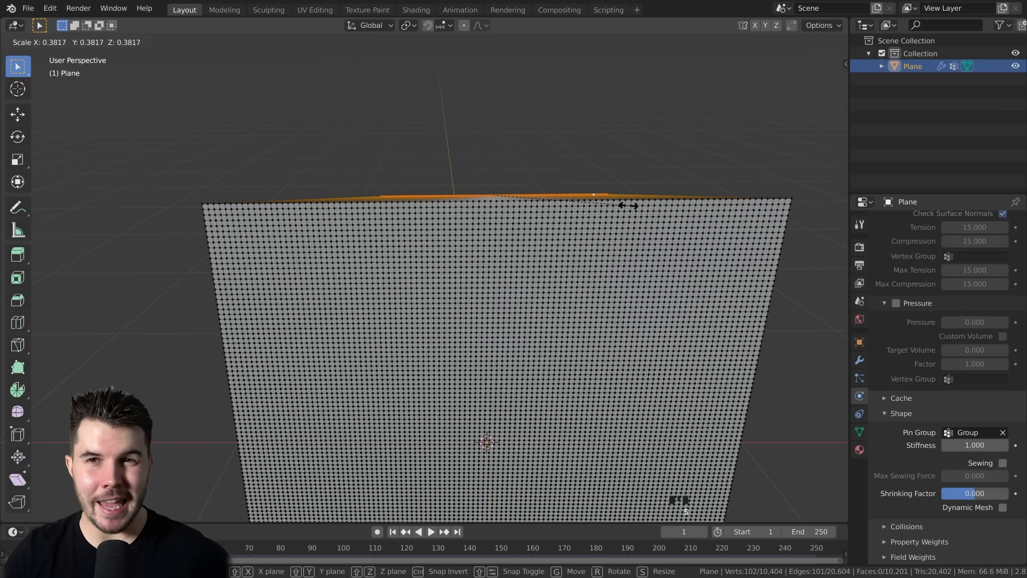
pyautogui.press('Escape')
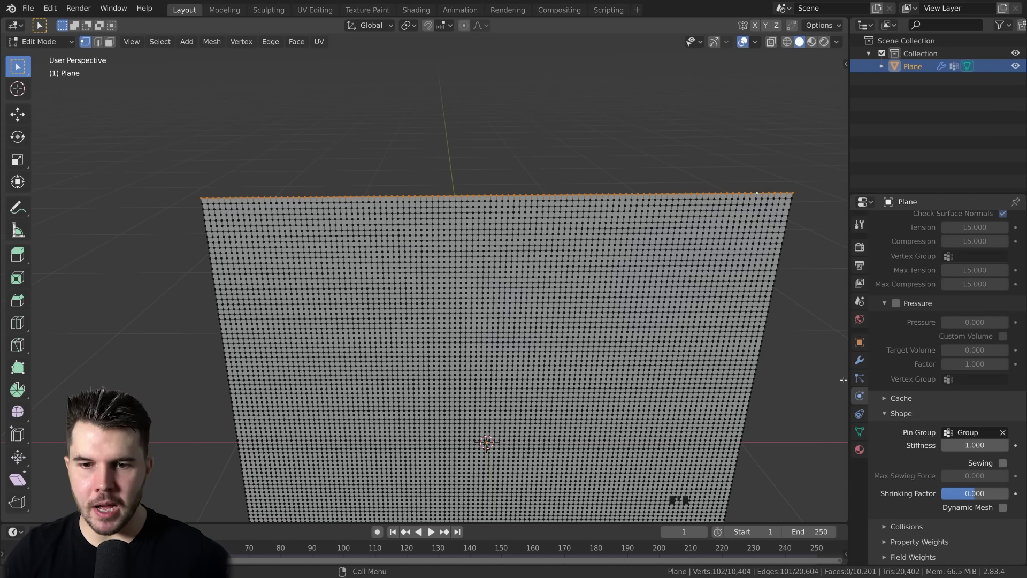
# - Return to Object Mode and add a Basis shape key to the plane
pyautogui.click(860, 432)
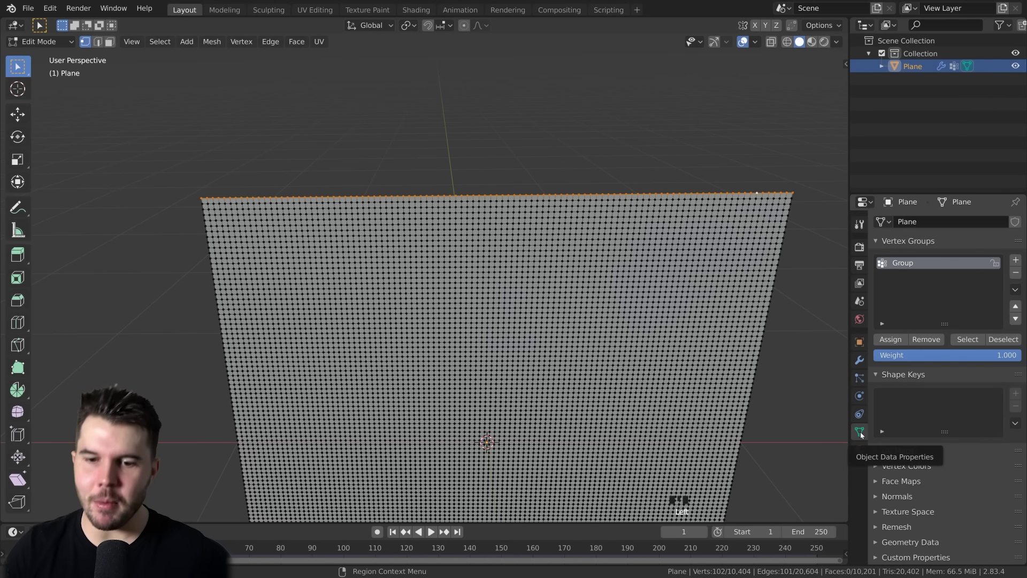
pyautogui.scroll(-8, 914, 397)
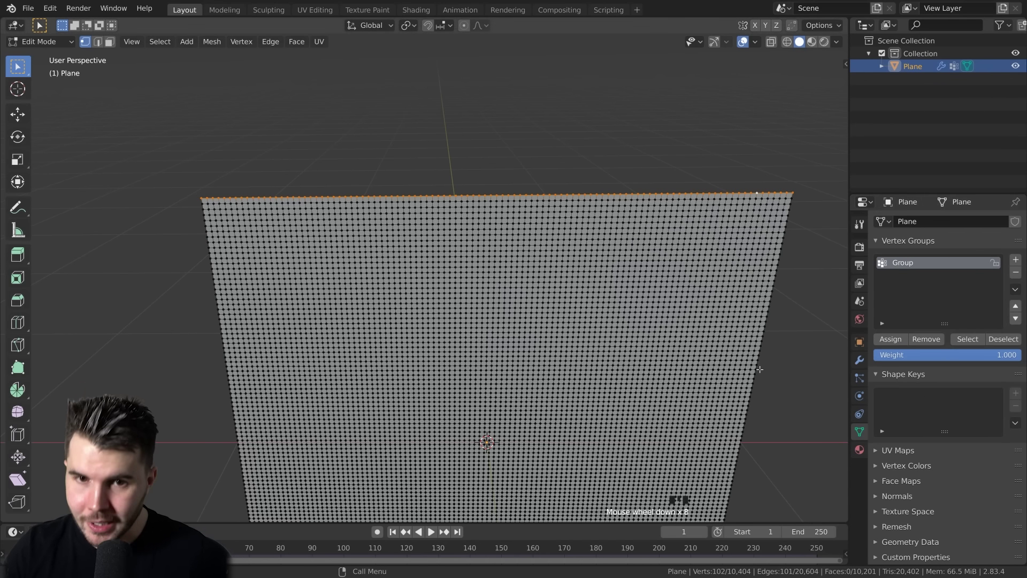
pyautogui.press('Tab')
pyautogui.scroll(-3, 941, 372)
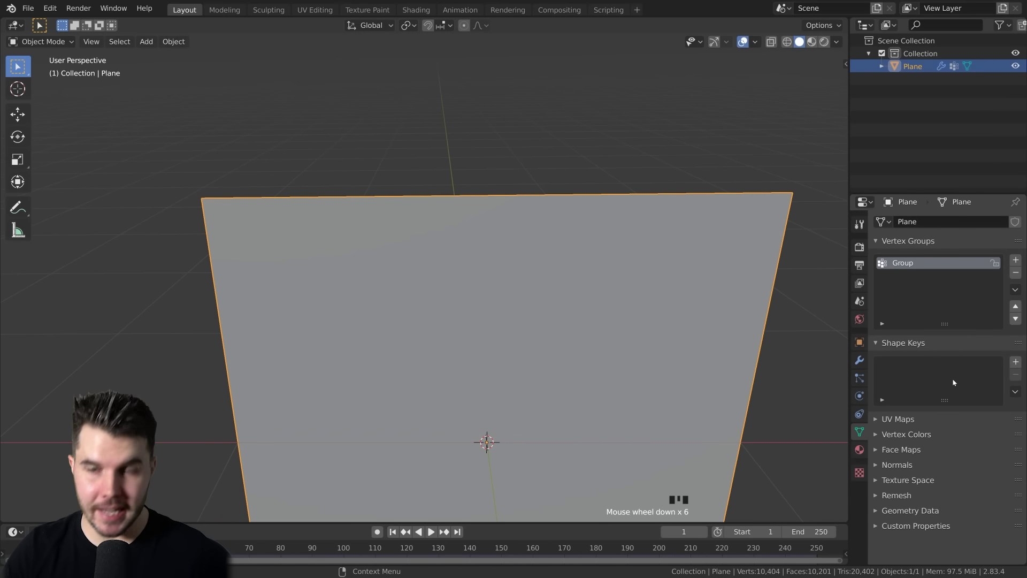
pyautogui.click(1015, 363)
pyautogui.moveTo(1005, 383); pyautogui.dragTo(948, 374, button='middle')
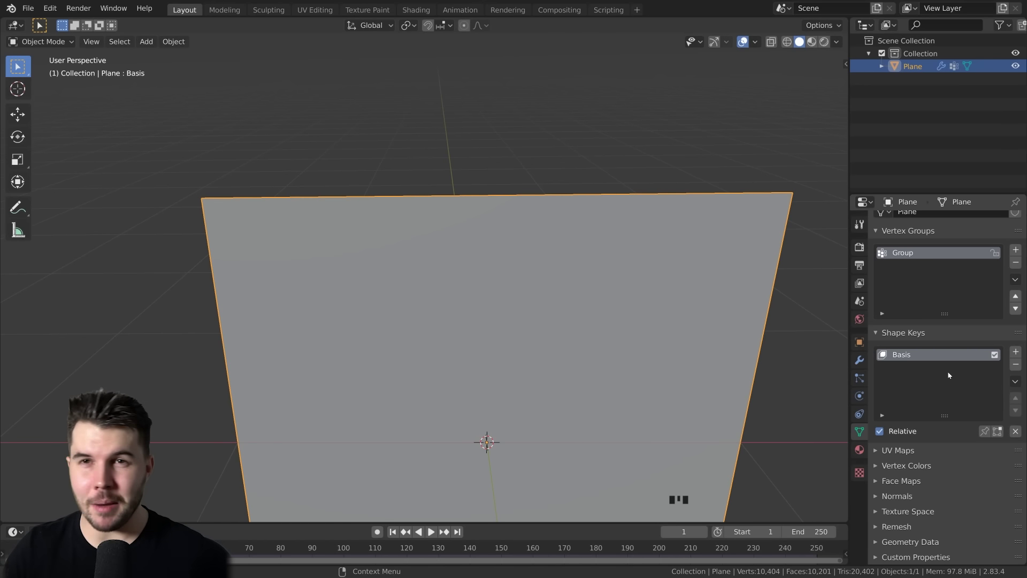
# - Add a second shape key to the plane and switch between it and the Basis key
pyautogui.scroll(-2, 711, 337)
pyautogui.moveTo(710, 337); pyautogui.dragTo(616, 255, button='middle')
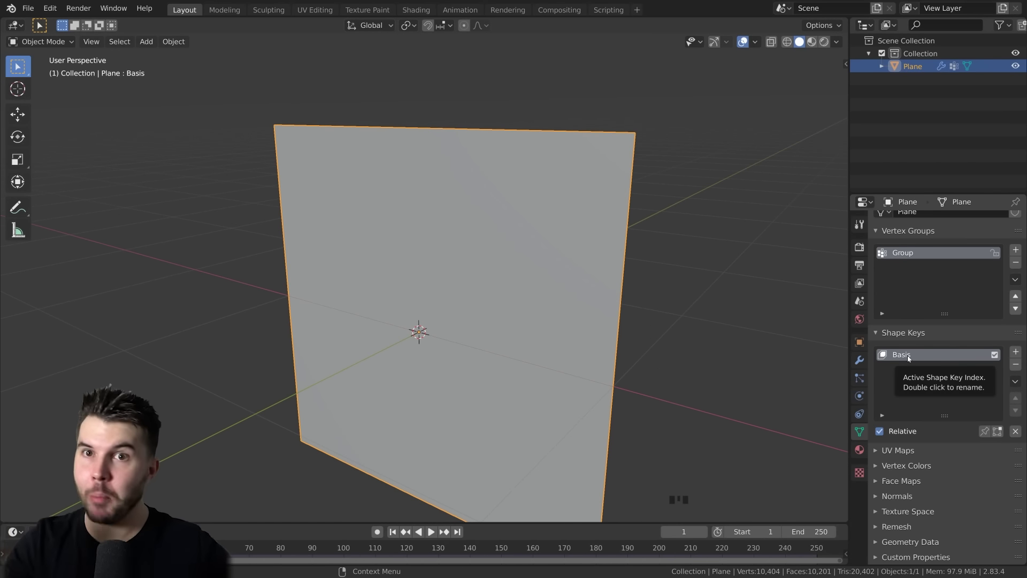
pyautogui.click(1015, 351)
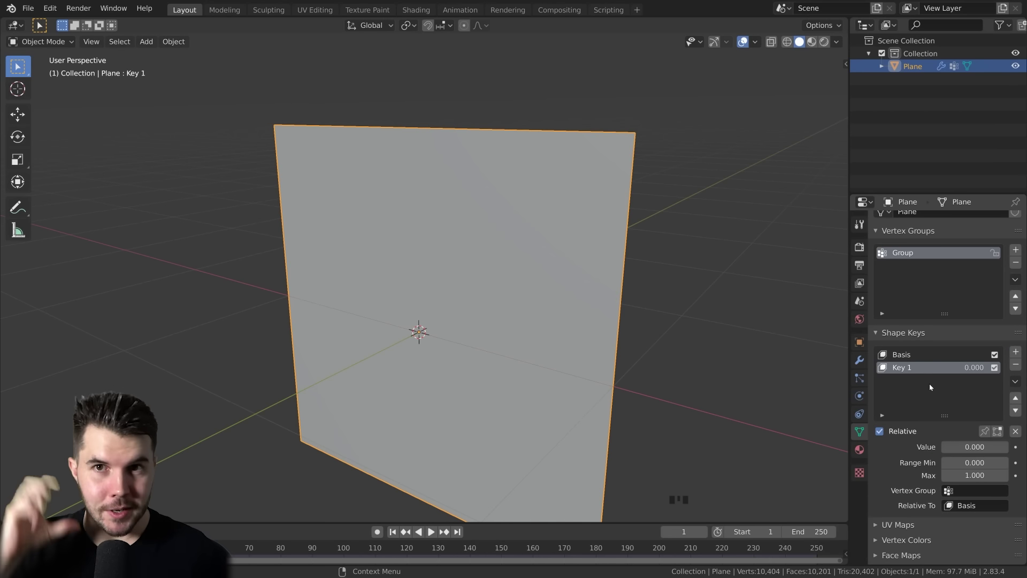
pyautogui.click(940, 355)
pyautogui.click(936, 367)
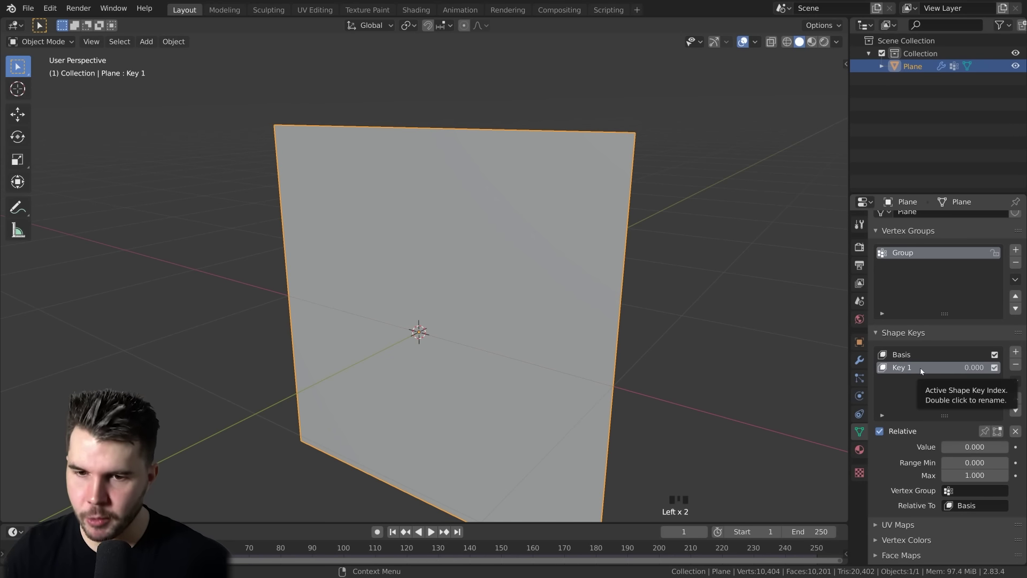
# - Pull the plane's central vertex outward with proportional editing while the second shape key is active
pyautogui.scroll(2, 736, 334)
pyautogui.scroll(-2, 678, 337)
pyautogui.press('Tab')
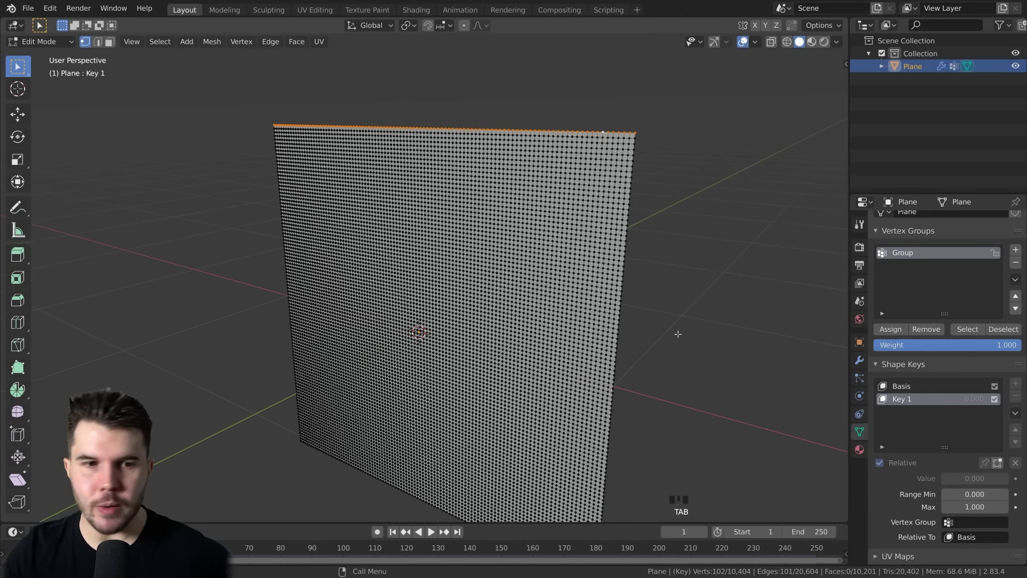
pyautogui.click(413, 330)
pyautogui.keyDown('shift'); pyautogui.moveTo(483, 347); pyautogui.dragTo(482, 303, button='middle'); pyautogui.keyUp('shift')
pyautogui.press('o')
pyautogui.press('g')
pyautogui.click(492, 303)
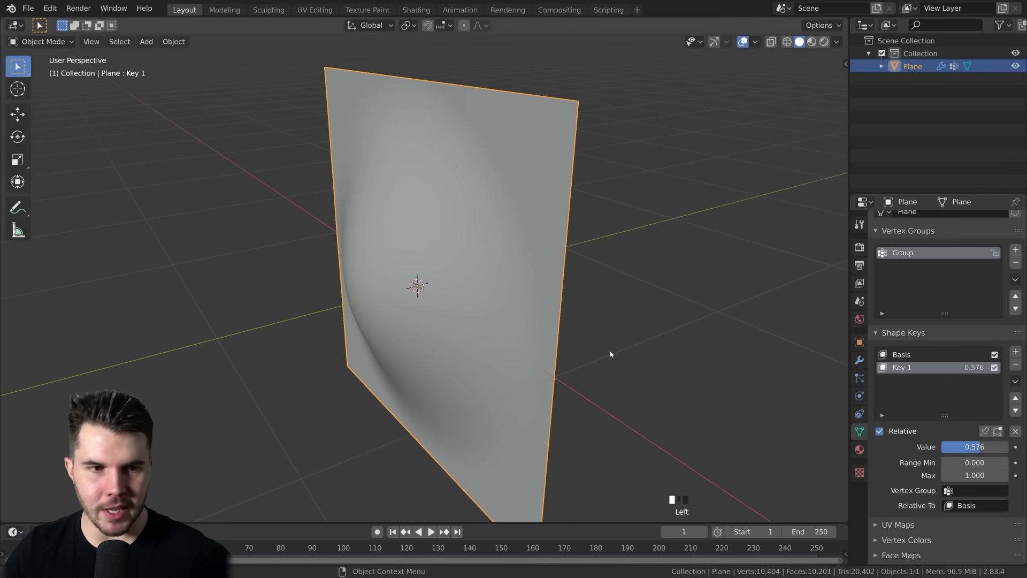
# - Try keyframing the bulged shape key's value at 0.267, and remove that shape key from the plane
pyautogui.moveTo(980, 447)
pyautogui.mouseDown()
pyautogui.moveTo(1008, 447)
pyautogui.moveTo(963, 450)
pyautogui.mouseUp()
pyautogui.press('i')
pyautogui.hotkey('ctrl', 'z')
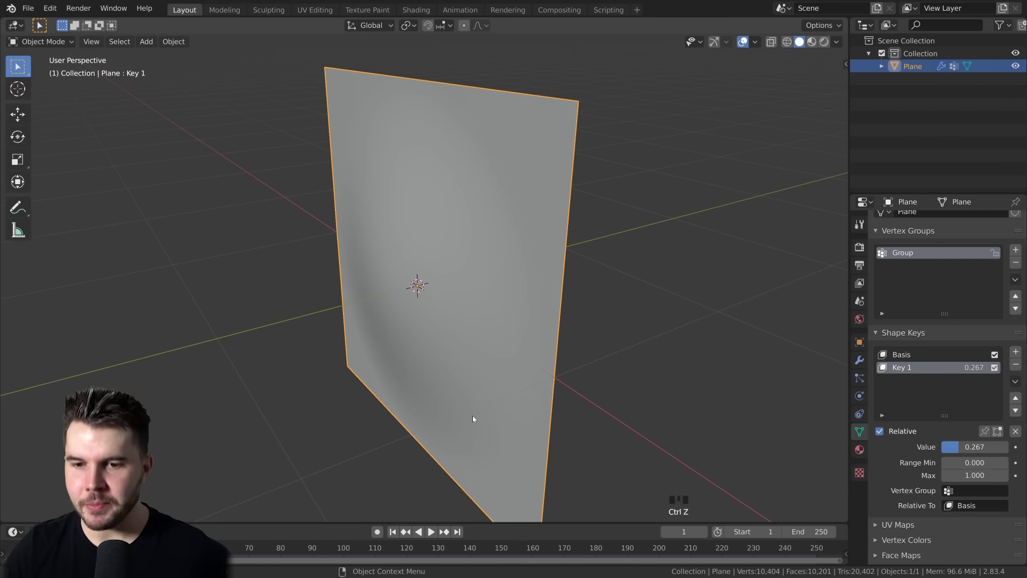
pyautogui.click(1015, 365)
pyautogui.keyDown('shift'); pyautogui.moveTo(590, 192); pyautogui.dragTo(540, 262, button='middle'); pyautogui.keyUp('shift')
# - Add a fresh second shape key and select the plane's top edge loop in Edit Mode
pyautogui.click(1015, 352)
pyautogui.moveTo(813, 350); pyautogui.dragTo(551, 166, button='middle')
pyautogui.press('Tab')
pyautogui.keyDown('alt'); pyautogui.click(548, 159); pyautogui.keyUp('alt')
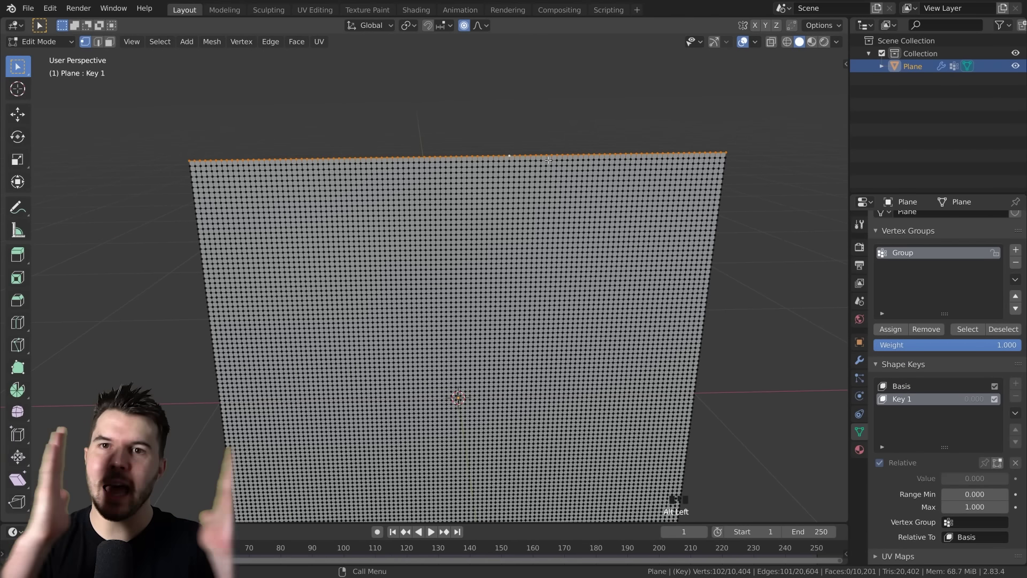
# - Try scaling the top edge loop toward its centre, with proportional editing and without it
pyautogui.press('s')
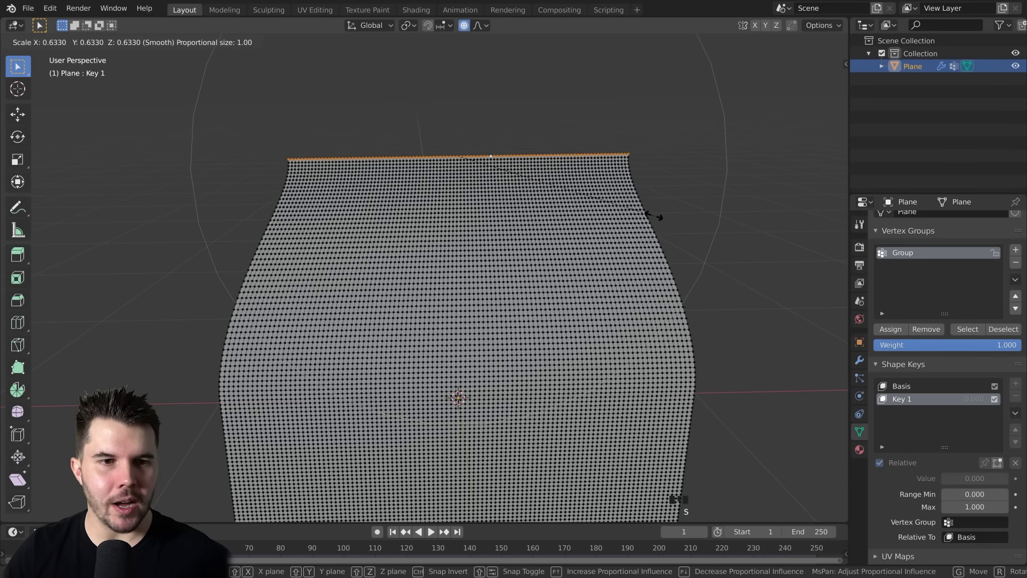
pyautogui.press('Escape')
pyautogui.press('o')
pyautogui.press('s')
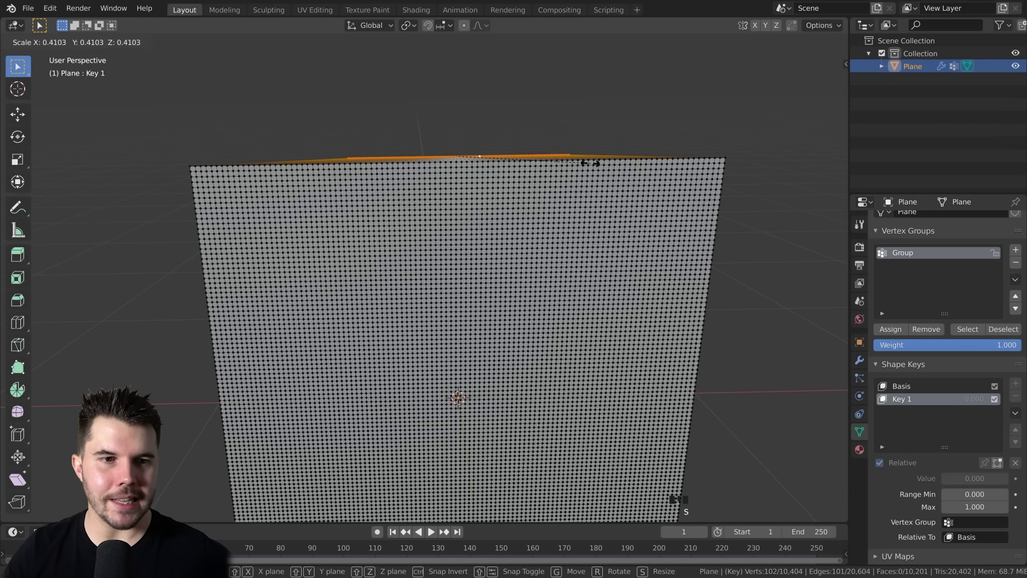
pyautogui.rightClick(590, 163)
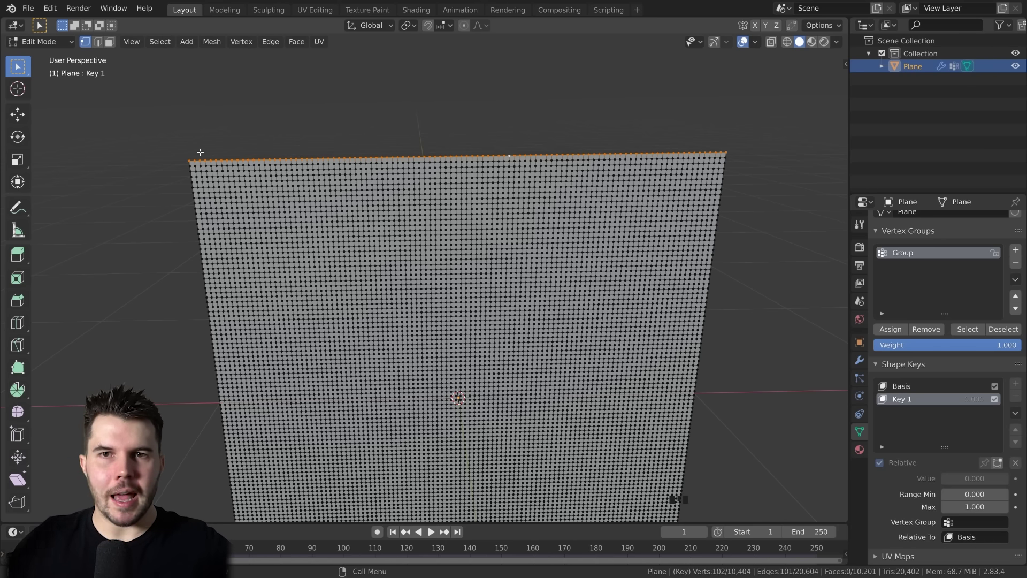
# - Snap the 3D cursor to the vertex at the plane's upper-left corner
pyautogui.click(182, 155)
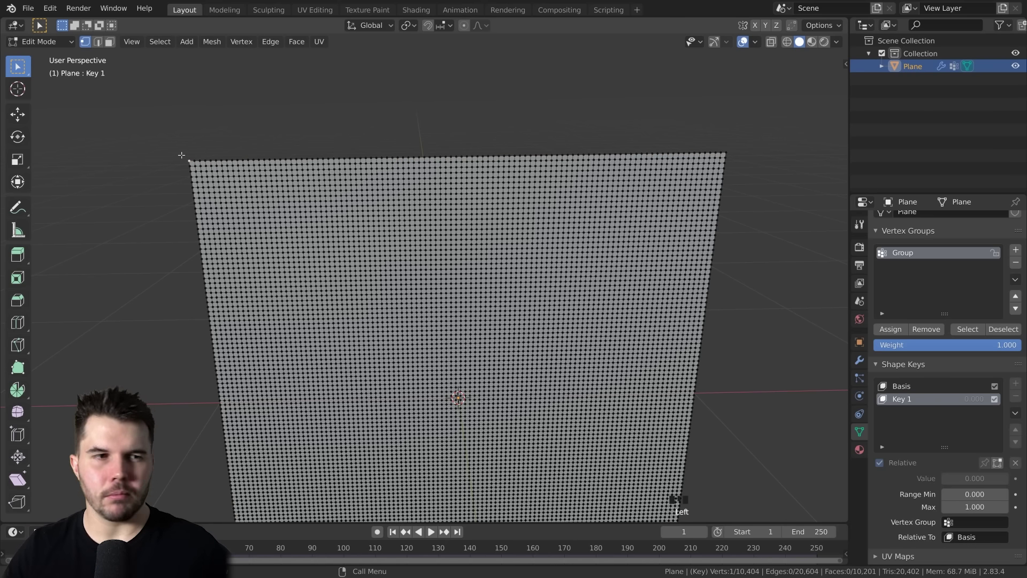
pyautogui.scroll(3, 181, 155)
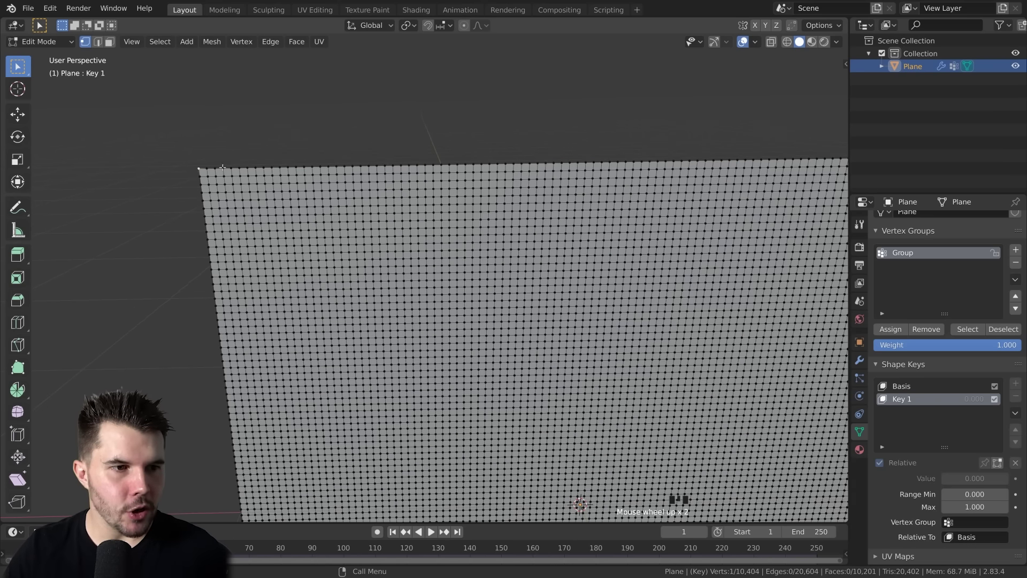
pyautogui.keyDown('shift'); pyautogui.moveTo(575, 278); pyautogui.dragTo(491, 203, button='middle'); pyautogui.keyUp('shift')
pyautogui.scroll(-3, 491, 204)
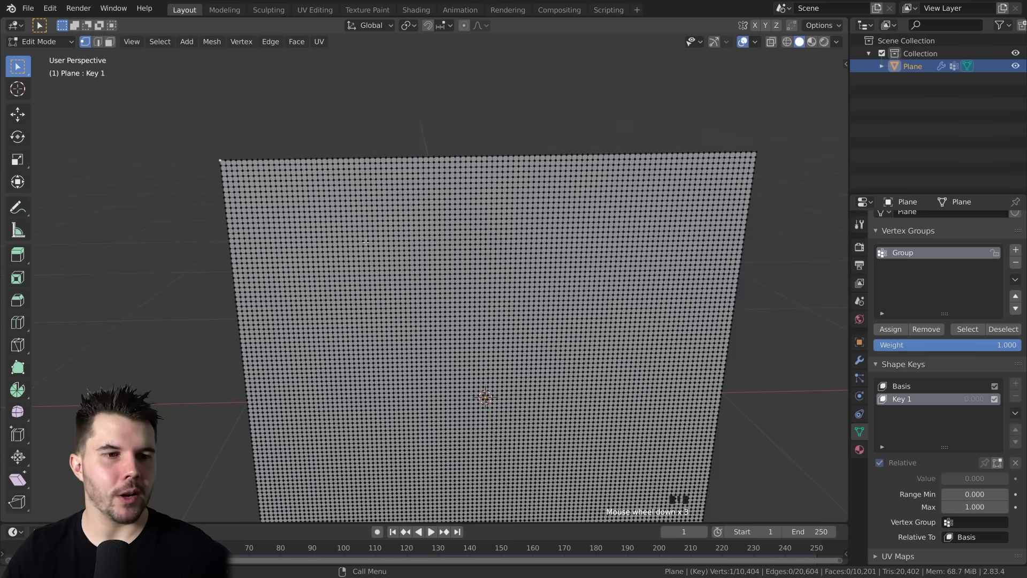
pyautogui.hotkey('shift', 's')
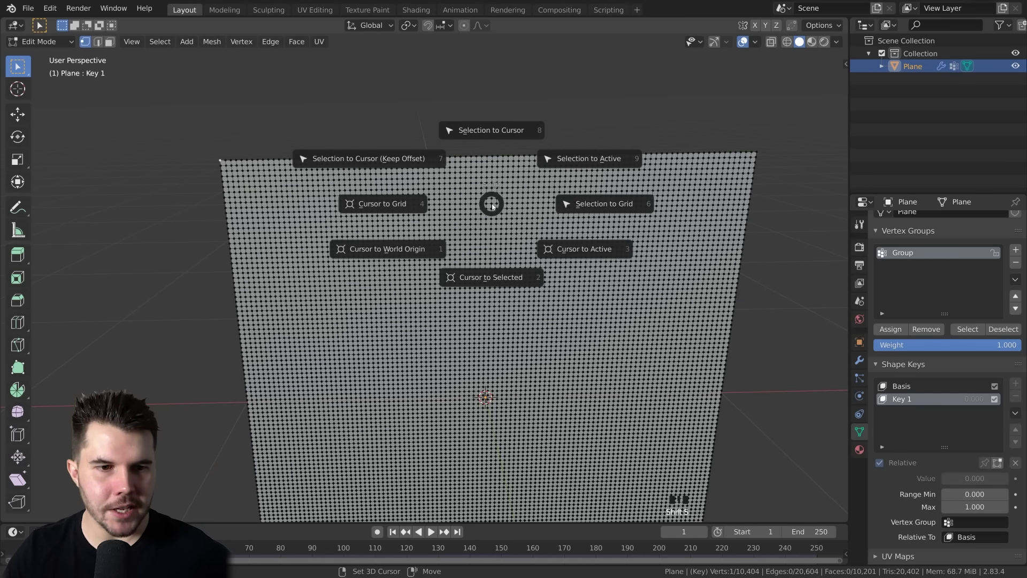
pyautogui.click(511, 270)
# - Select the plane's top edge loop and scale it to 0.5 using the 3D Cursor as the pivot point
pyautogui.keyDown('alt'); pyautogui.click(374, 157); pyautogui.keyUp('alt')
pyautogui.click(409, 25)
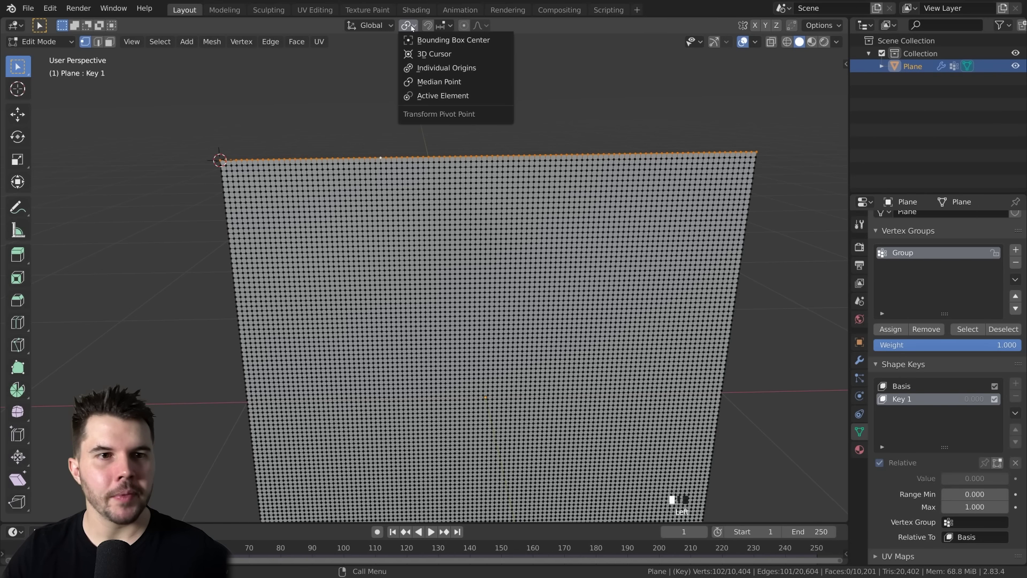
pyautogui.click(428, 54)
pyautogui.press('s')
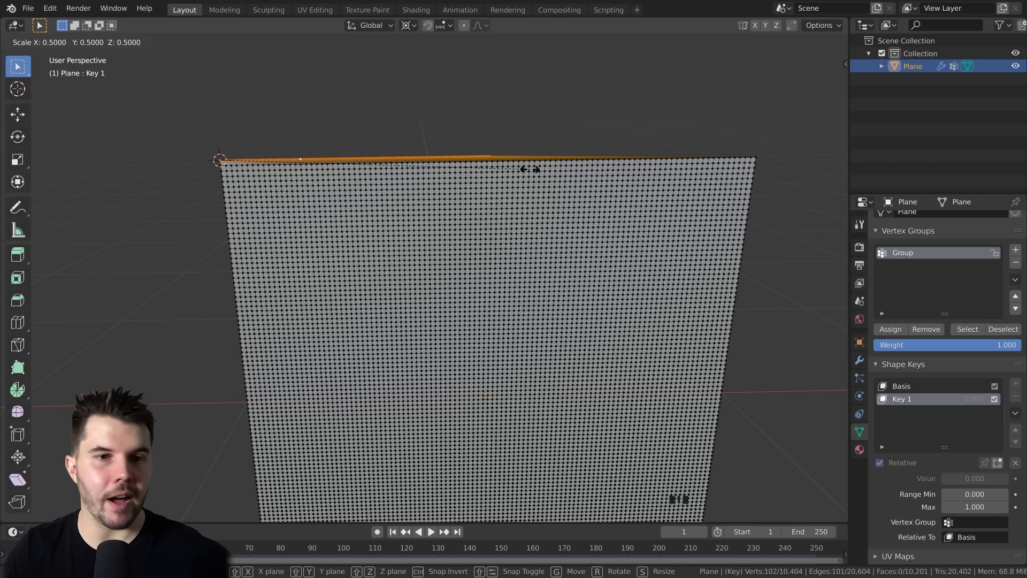
pyautogui.click(529, 170)
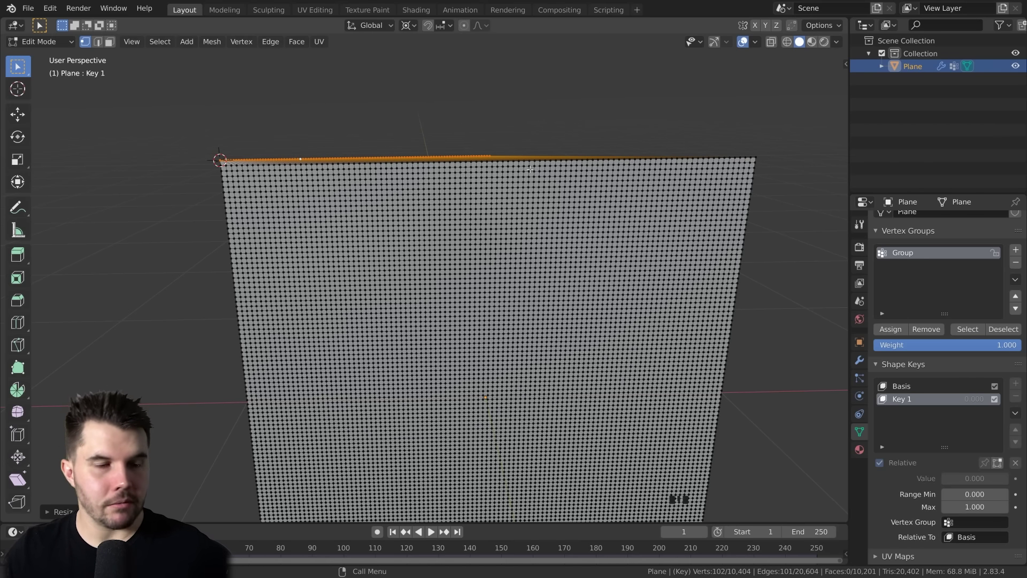
# - Return to Object Mode and preview the second shape key by sliding its value up to 1
pyautogui.moveTo(526, 171); pyautogui.dragTo(519, 207, button='middle')
pyautogui.press('Tab')
pyautogui.scroll(-2, 519, 207)
pyautogui.moveTo(964, 448); pyautogui.dragTo(1009, 450)
pyautogui.scroll(2, 525, 274)
pyautogui.keyDown('shift'); pyautogui.moveTo(526, 274); pyautogui.dragTo(521, 285, button='middle'); pyautogui.keyUp('shift')
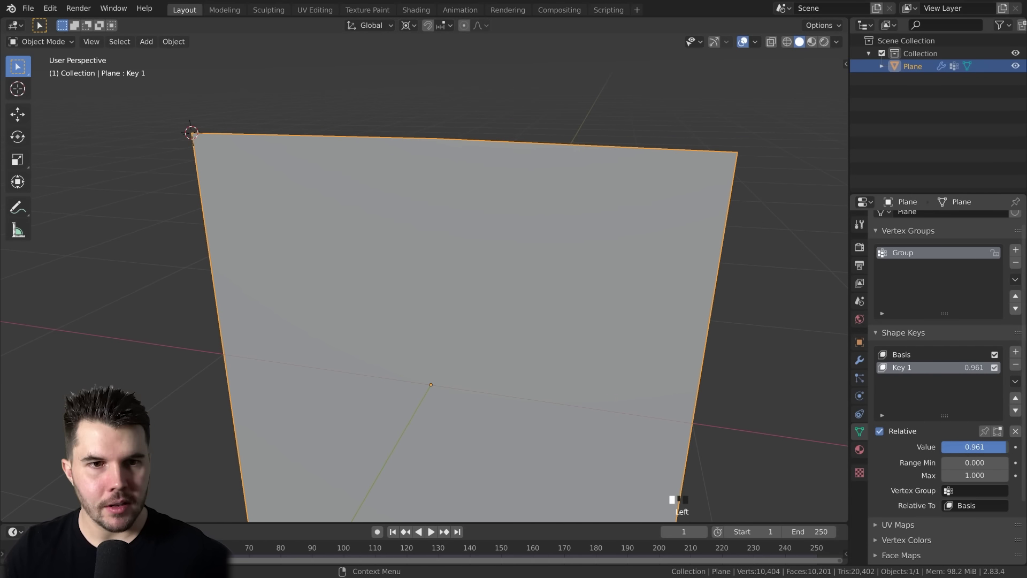
pyautogui.press('Tab')
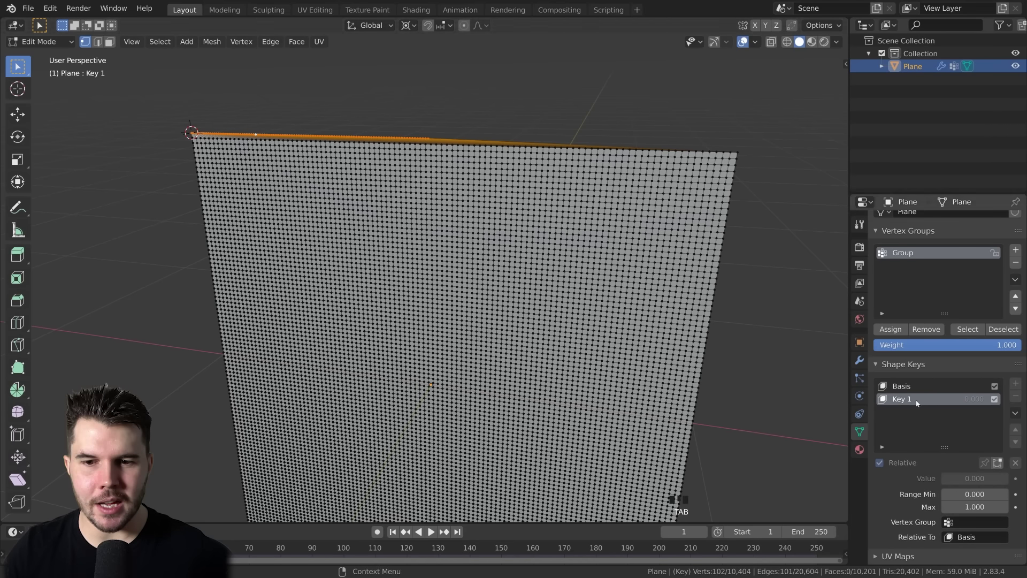
pyautogui.press('Tab')
pyautogui.press('Tab')
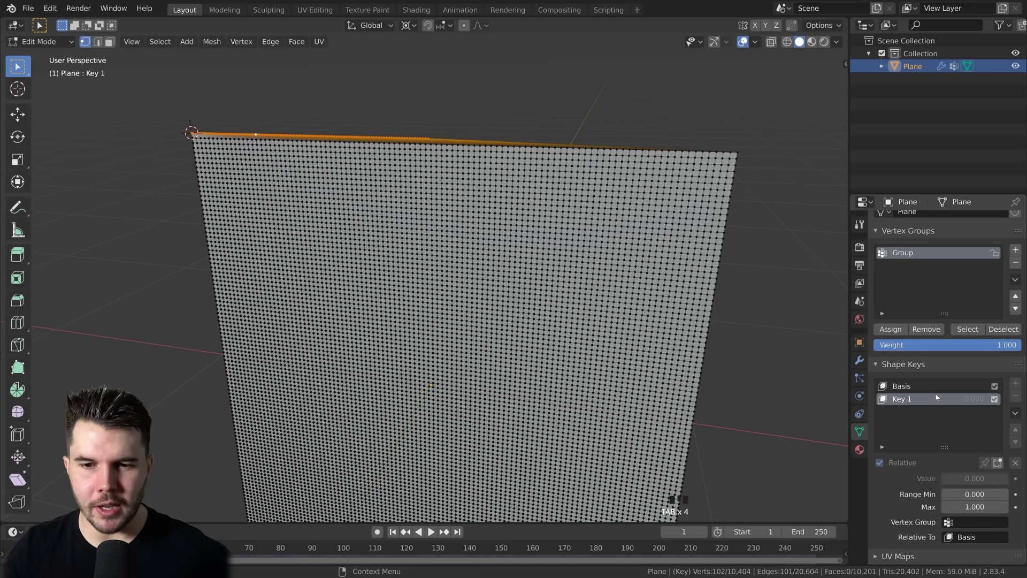
pyautogui.press('Tab')
pyautogui.moveTo(950, 446); pyautogui.dragTo(1005, 447)
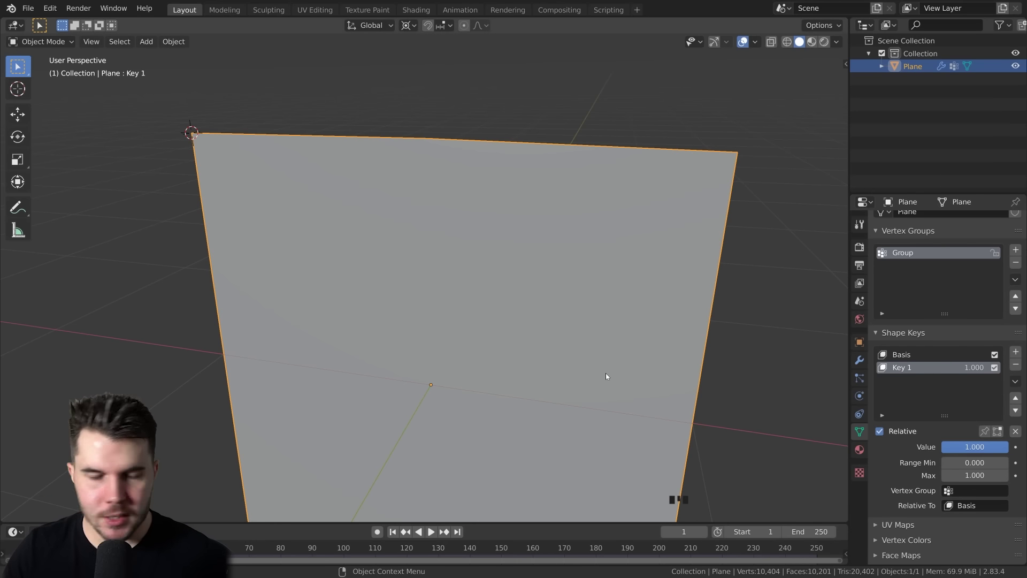
# - Set the second shape key's value to 0, keyframe it at frame 1, and enlarge the timeline
pyautogui.moveTo(1001, 447); pyautogui.dragTo(942, 448)
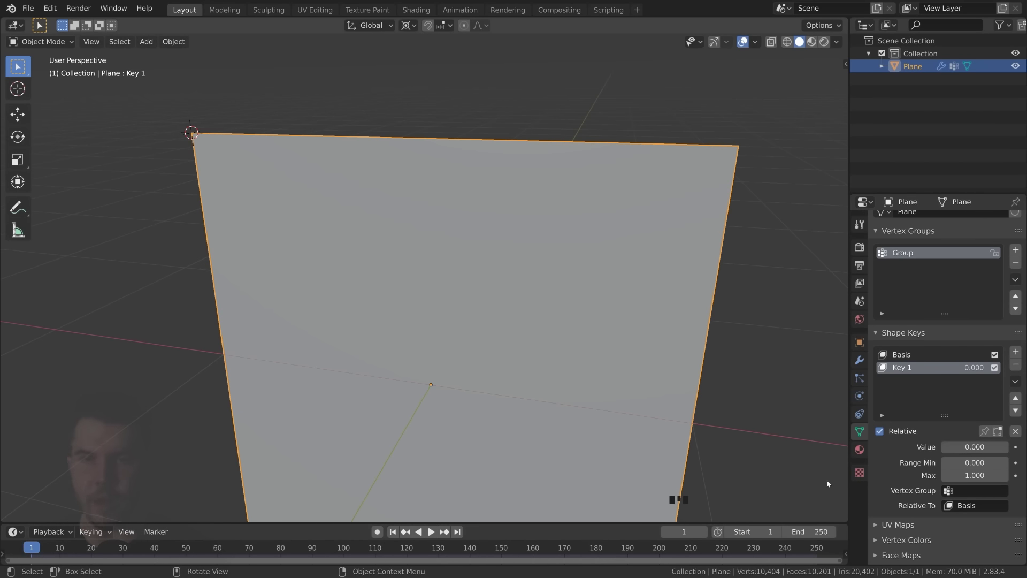
pyautogui.press('i')
pyautogui.moveTo(644, 523)
pyautogui.mouseDown()
pyautogui.moveTo(643, 491)
pyautogui.moveTo(644, 504)
pyautogui.mouseUp()
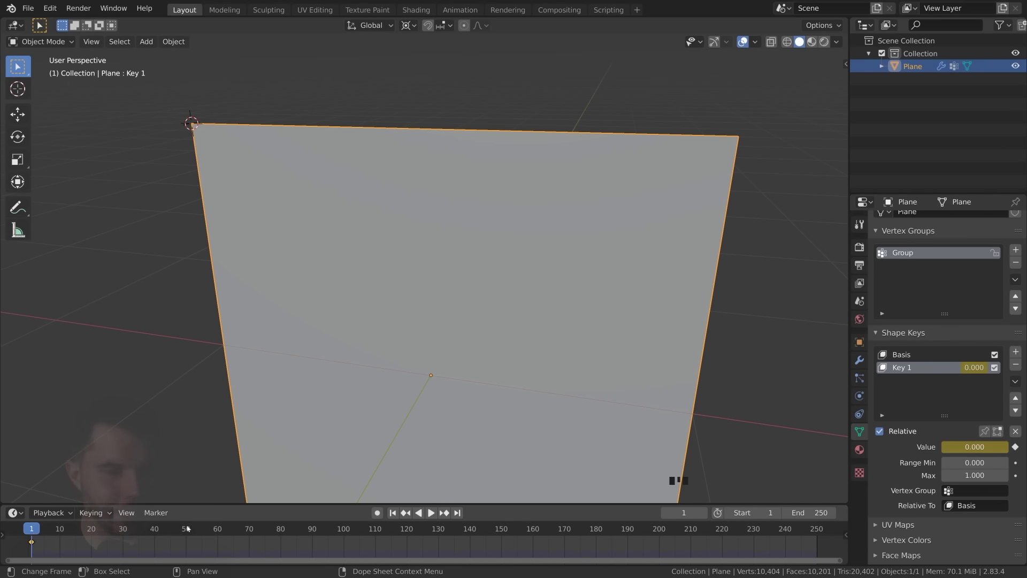
# - Set the second shape key's value to 1 at frame 50 and keyframe it
pyautogui.click(187, 529)
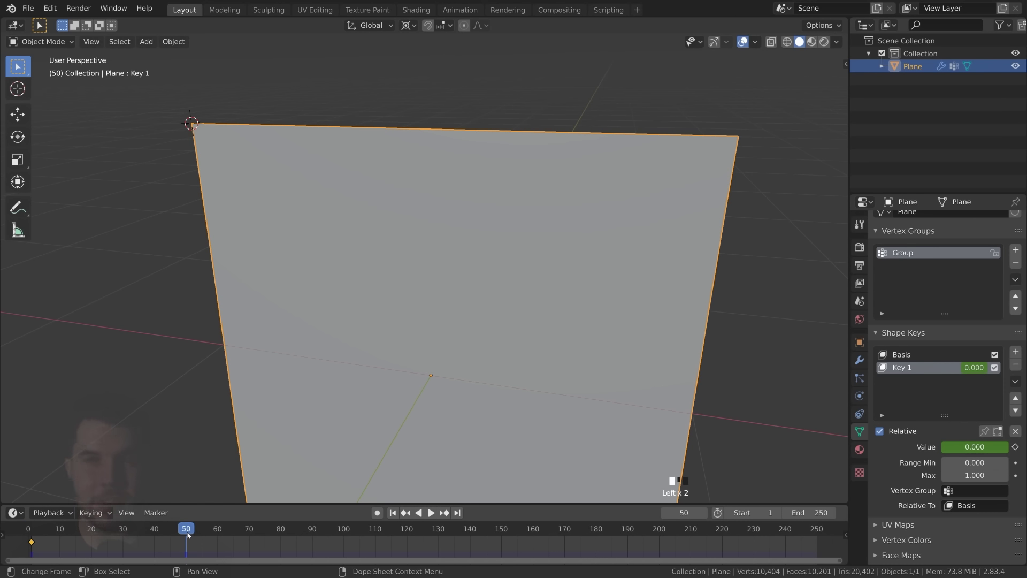
pyautogui.click(975, 446)
pyautogui.write('1')
pyautogui.press('Return')
pyautogui.press('i')
pyautogui.press('i')
# - Play the cloth simulation from frame 1 to preview the curtain being drawn together, and stop playback
pyautogui.hotkey('shift', 'Left')
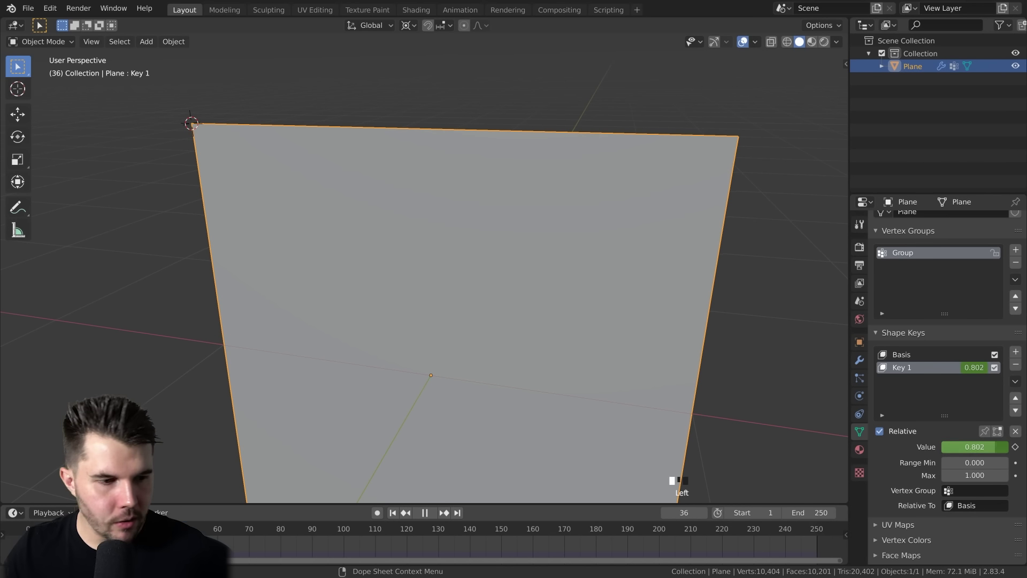
pyautogui.scroll(-2, 271, 314)
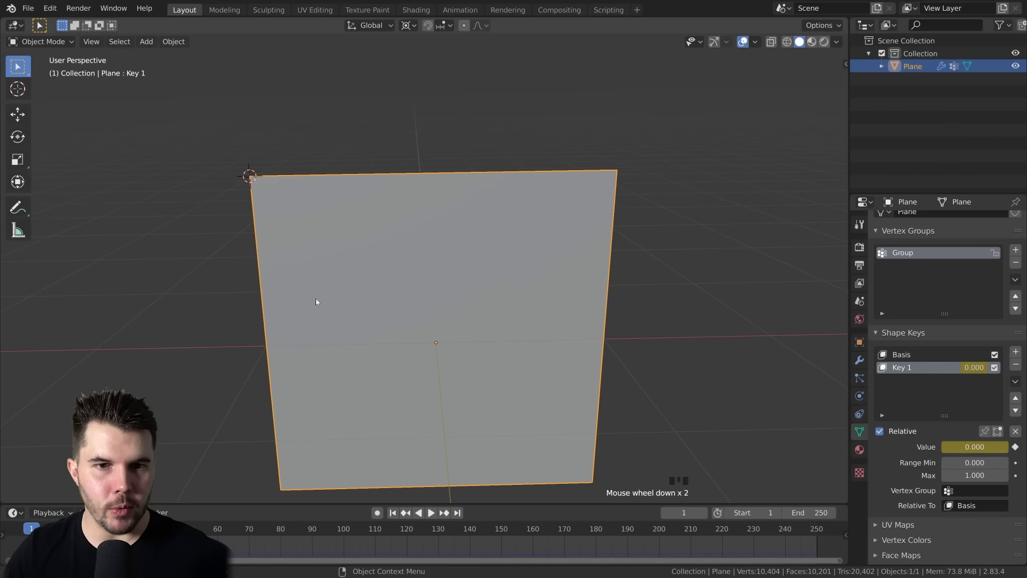
pyautogui.moveTo(316, 300); pyautogui.dragTo(351, 295, button='middle')
pyautogui.press('space')
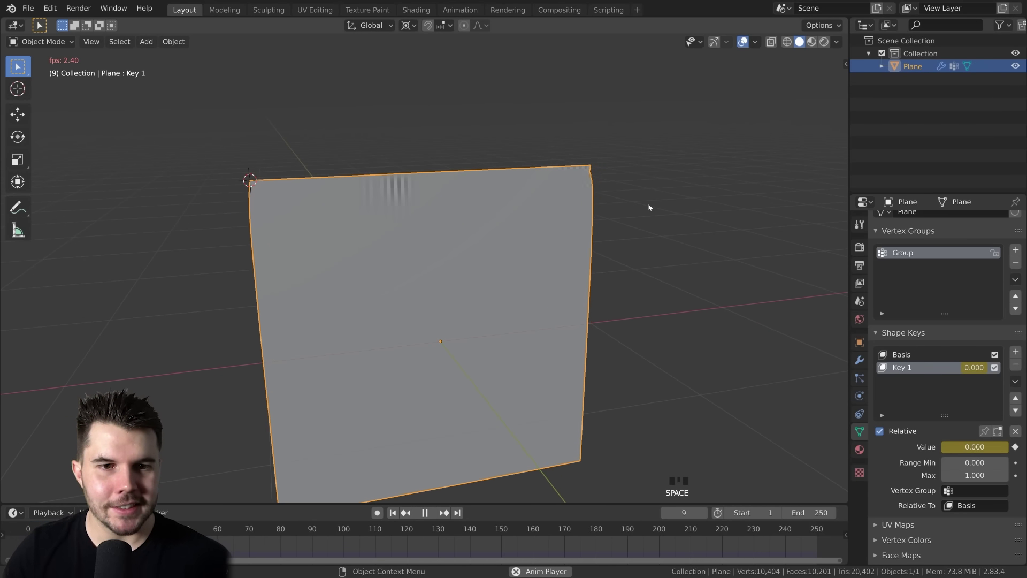
pyautogui.keyDown('shift'); pyautogui.moveTo(681, 159); pyautogui.dragTo(694, 148, button='middle'); pyautogui.keyUp('shift')
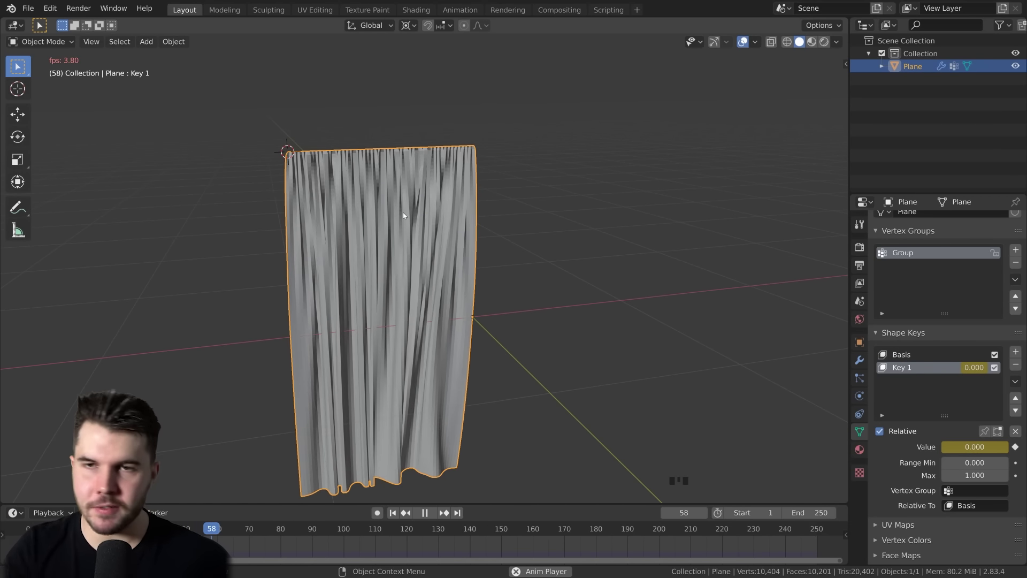
pyautogui.press('space')
# - Examine the simulated curtain's folds along its top edge for overlapping cloth
pyautogui.moveTo(460, 278); pyautogui.dragTo(487, 390, button='middle')
pyautogui.scroll(2, 476, 214)
pyautogui.moveTo(476, 214); pyautogui.dragTo(472, 197, button='middle')
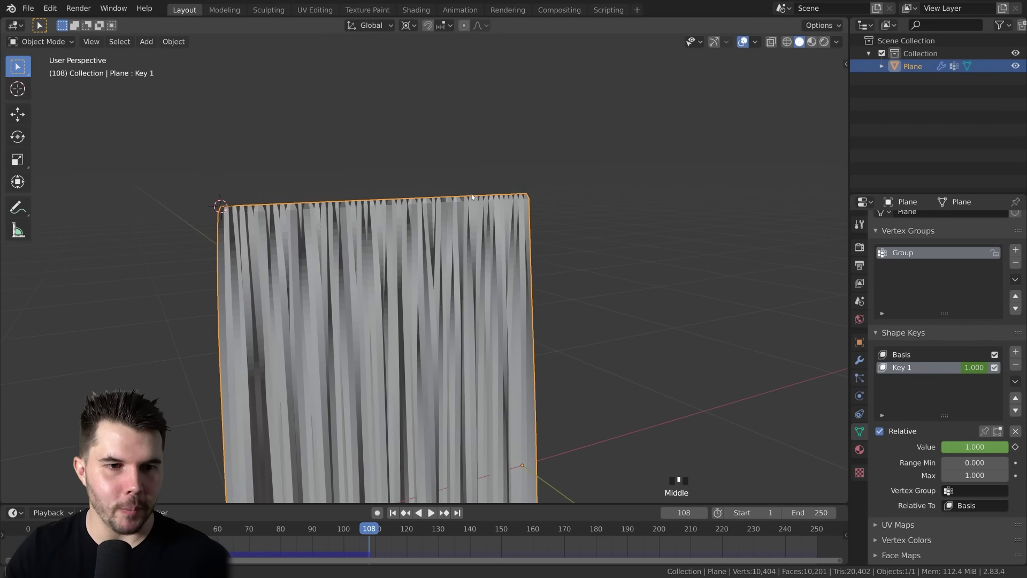
pyautogui.scroll(2, 466, 268)
pyautogui.keyDown('shift'); pyautogui.moveTo(466, 269); pyautogui.dragTo(459, 210, button='middle'); pyautogui.keyUp('shift')
pyautogui.scroll(-4, 486, 268)
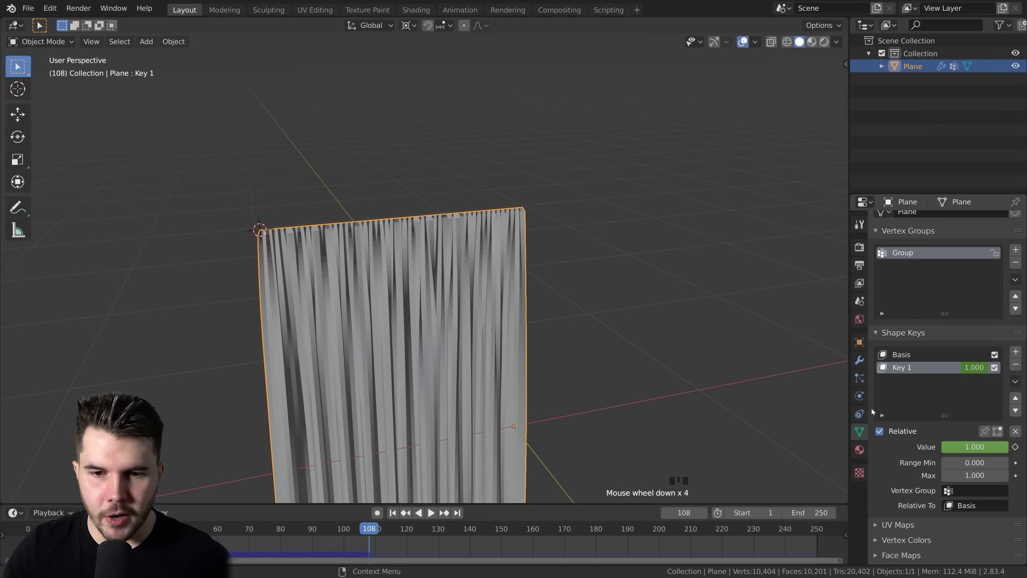
pyautogui.keyDown('shift'); pyautogui.scroll(2, 515, 329); pyautogui.keyUp('shift')
pyautogui.scroll(5, 508, 328)
pyautogui.moveTo(496, 324); pyautogui.dragTo(560, 288, button='middle')
pyautogui.scroll(-1, 511, 385)
pyautogui.scroll(3, 523, 267)
pyautogui.moveTo(504, 268); pyautogui.dragTo(541, 234, button='middle')
pyautogui.scroll(-3, 530, 281)
pyautogui.moveTo(530, 284); pyautogui.dragTo(491, 251, button='middle')
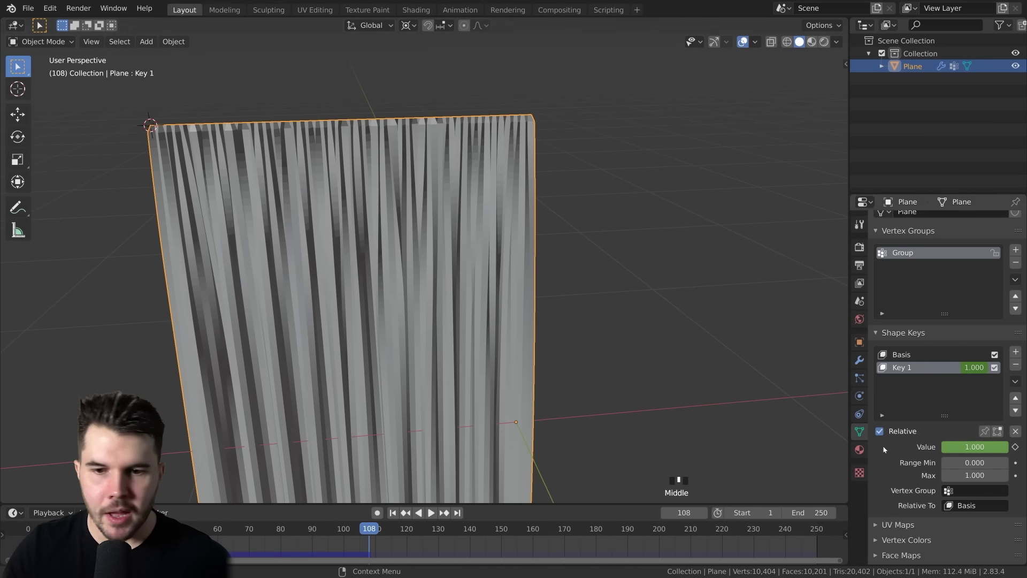
# - Enable self collisions for the cloth with a distance of 0.002 m and set the collision quality to 5
pyautogui.click(859, 396)
pyautogui.scroll(-3, 941, 375)
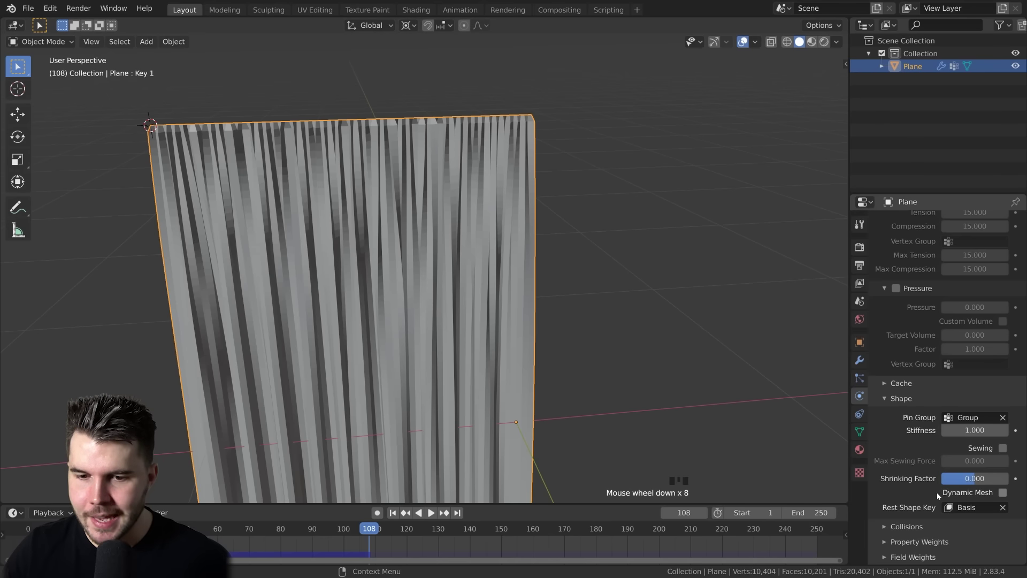
pyautogui.scroll(-20, 901, 461)
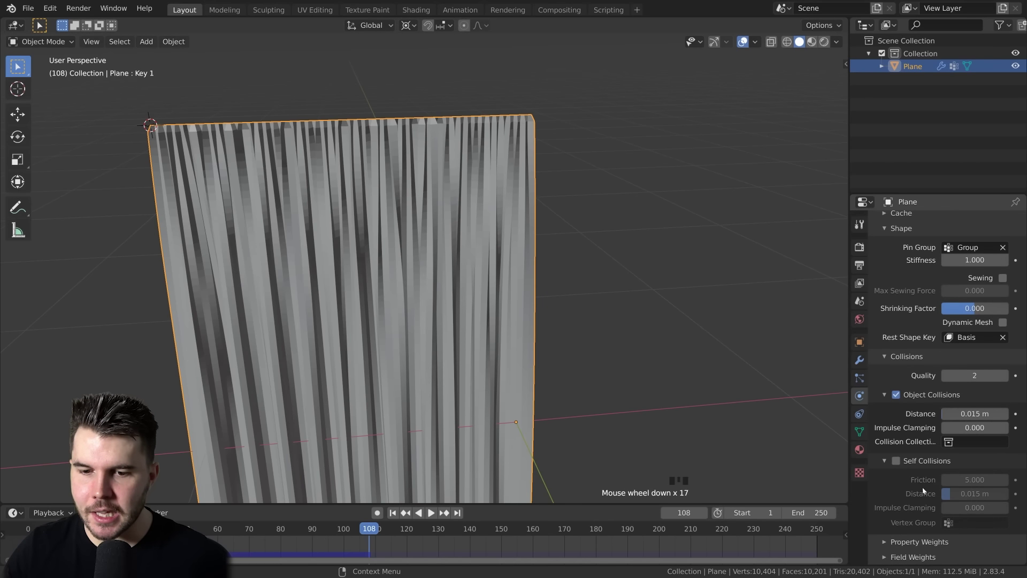
pyautogui.click(896, 461)
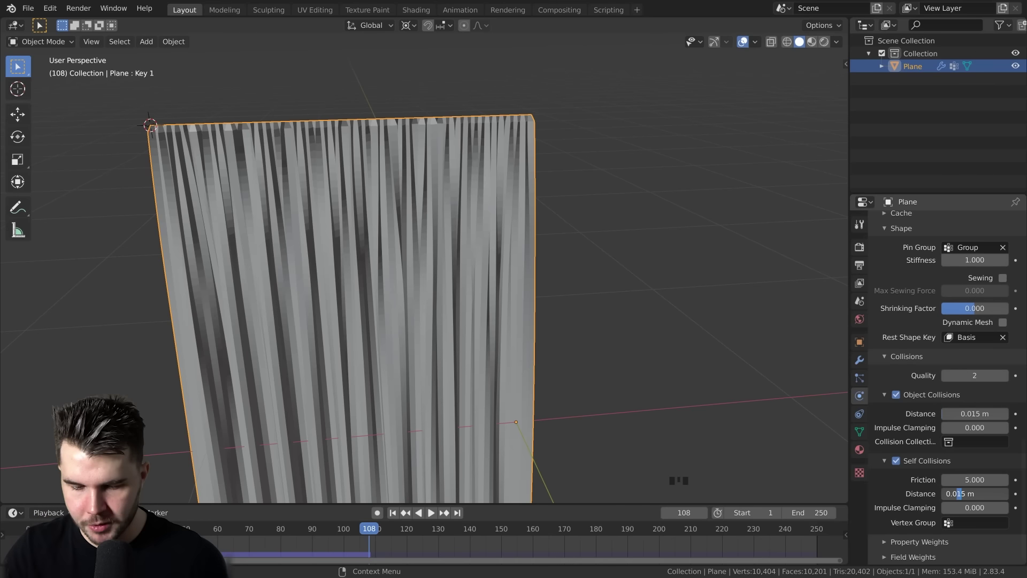
pyautogui.write('0')
pyautogui.press('BackSpace')
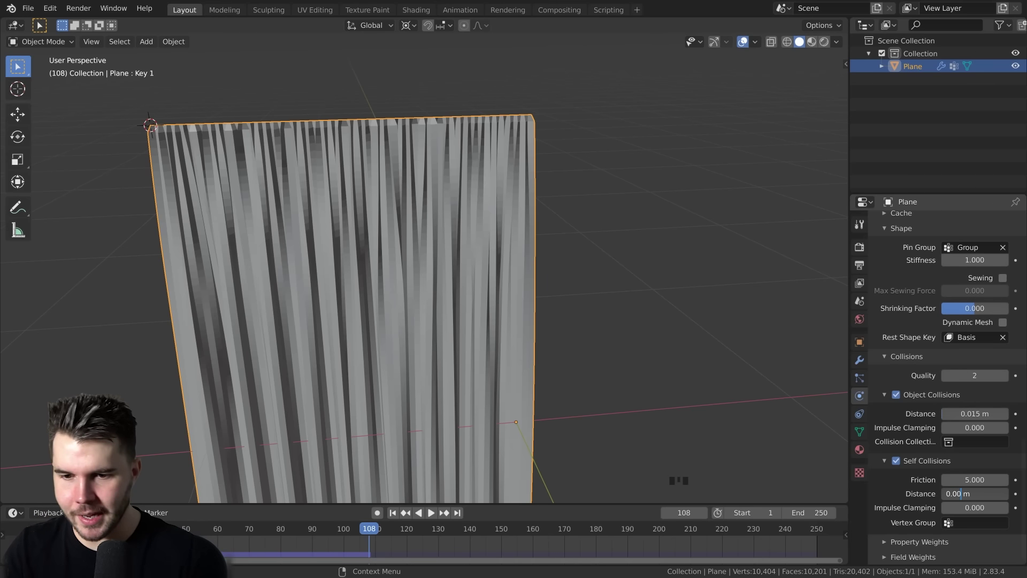
pyautogui.write('2')
pyautogui.press('Return')
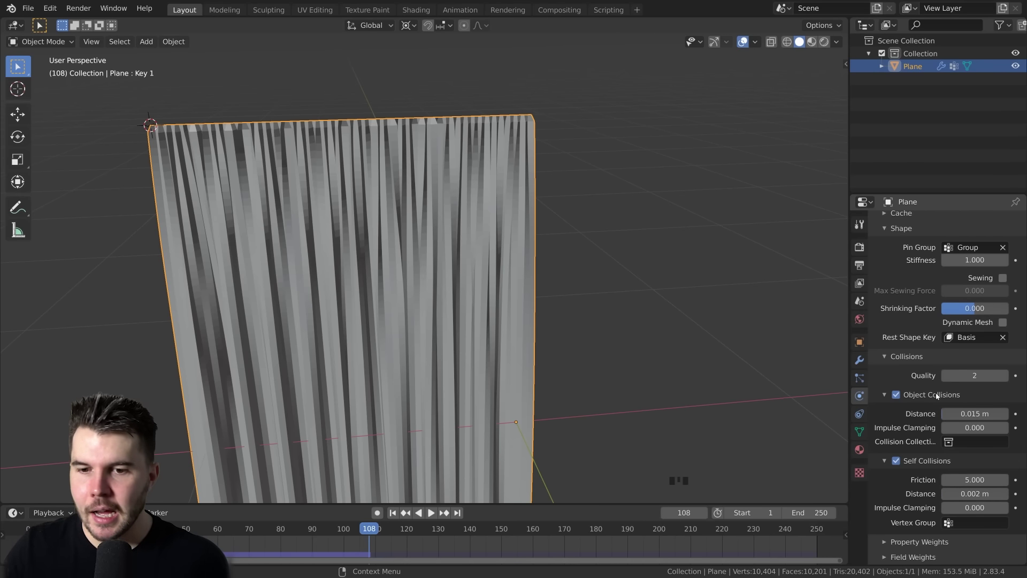
pyautogui.click(963, 375)
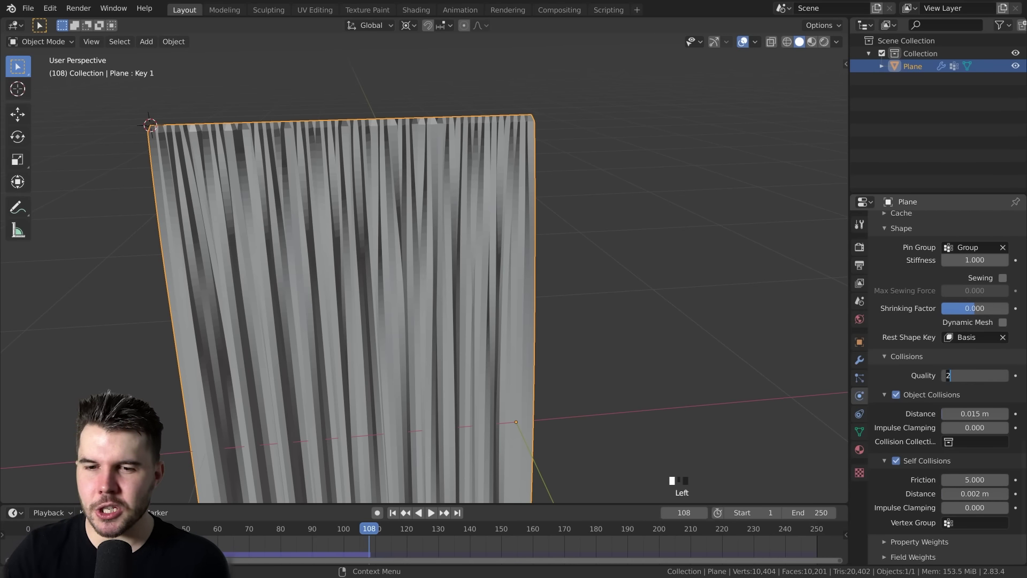
pyautogui.press('Return')
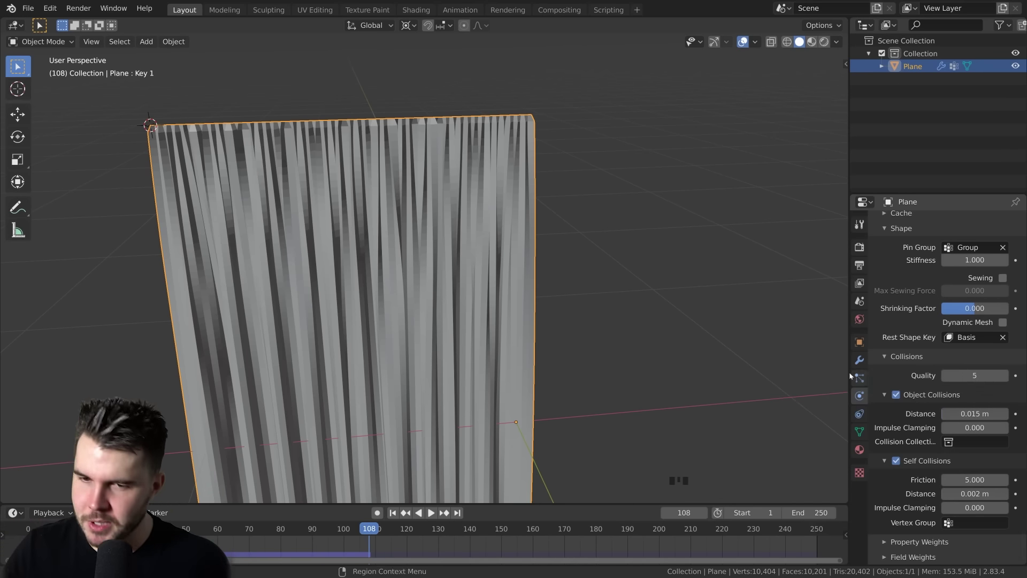
# - Replay the cloth simulation from frame 1 with self collisions on and inspect the folds down to the hem
pyautogui.scroll(20, 954, 410)
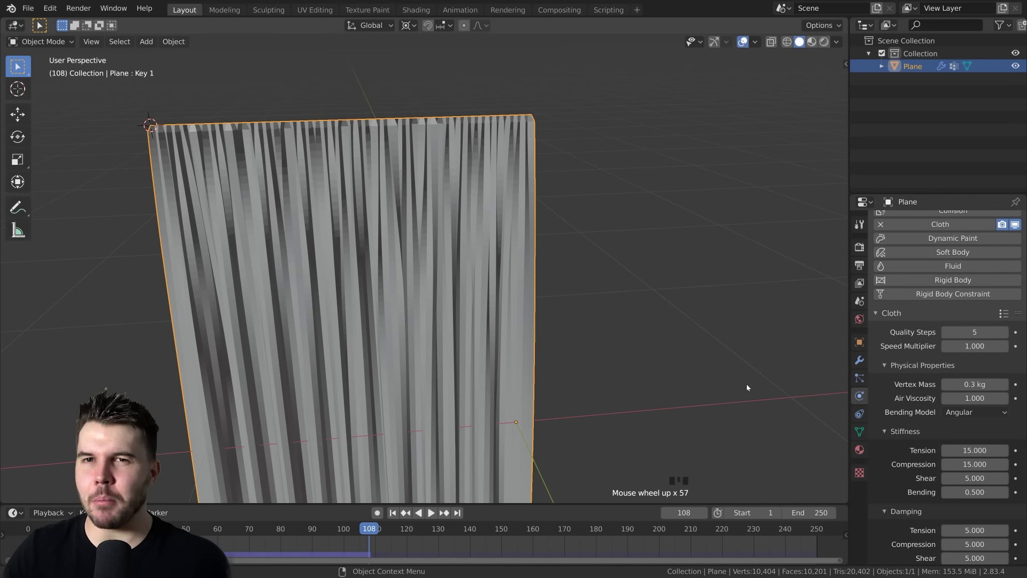
pyautogui.scroll(-2, 746, 383)
pyautogui.moveTo(746, 383); pyautogui.dragTo(726, 393, button='middle')
pyautogui.scroll(1, 712, 398)
pyautogui.hotkey('shift', 'Left')
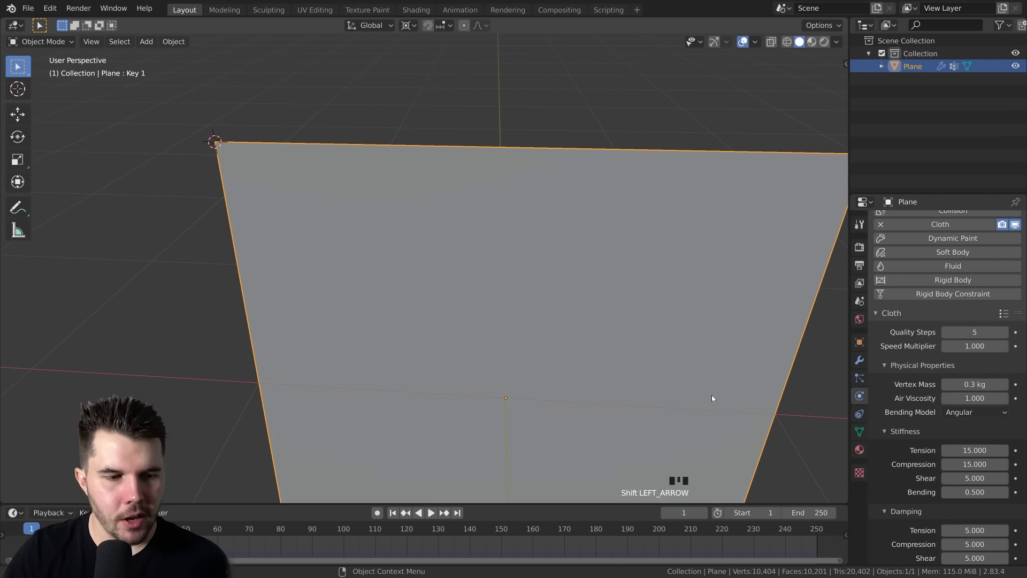
pyautogui.press('space')
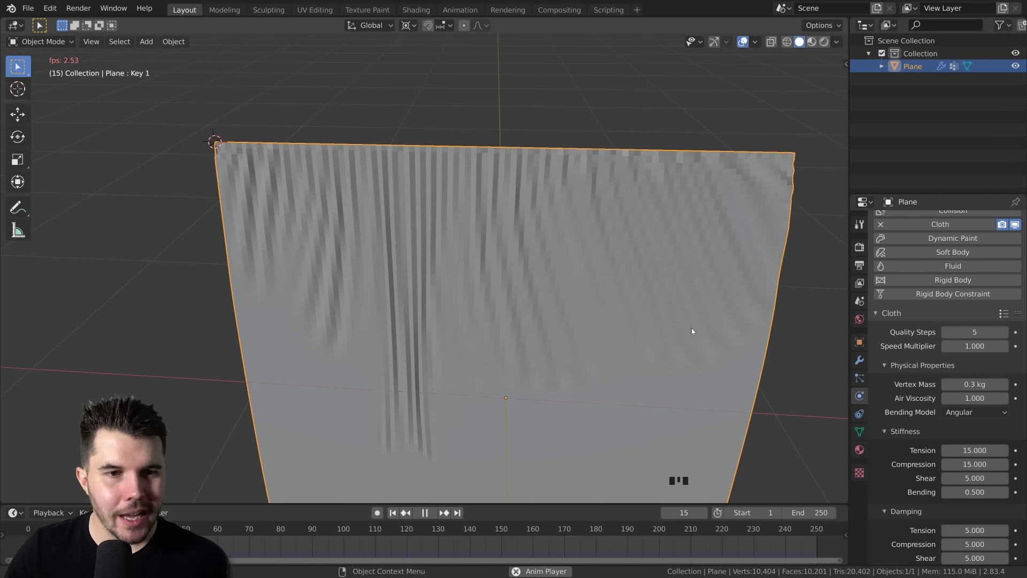
pyautogui.keyDown('shift'); pyautogui.moveTo(693, 284); pyautogui.dragTo(694, 249, button='middle'); pyautogui.keyUp('shift')
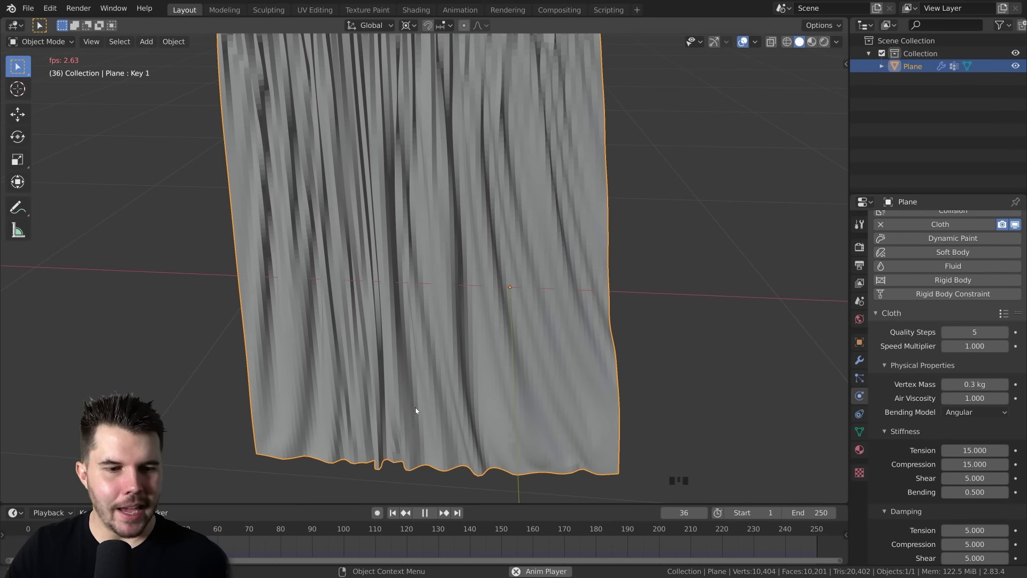
pyautogui.keyDown('shift'); pyautogui.moveTo(436, 298); pyautogui.dragTo(480, 320, button='middle'); pyautogui.keyUp('shift')
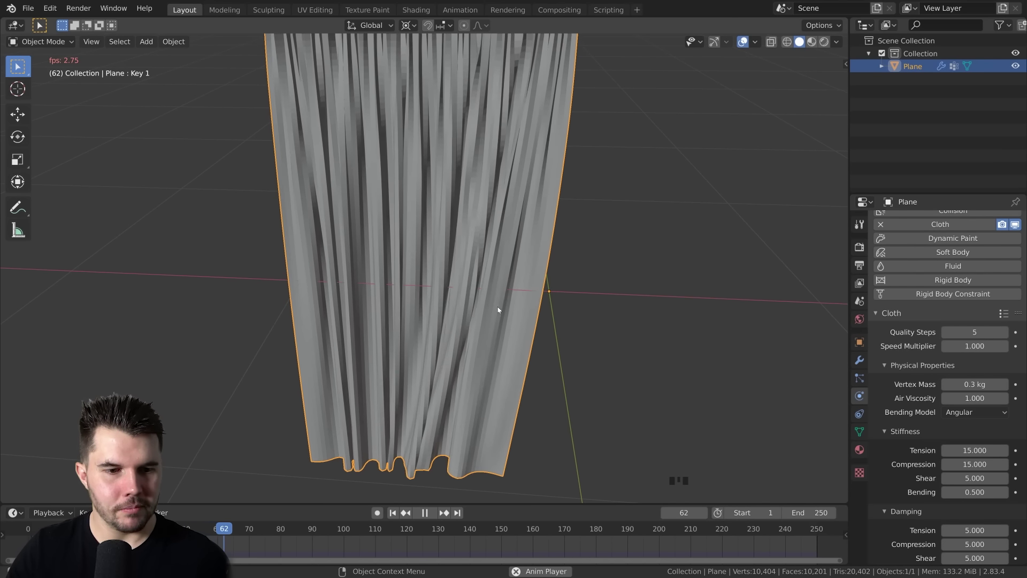
pyautogui.scroll(5, 569, 294)
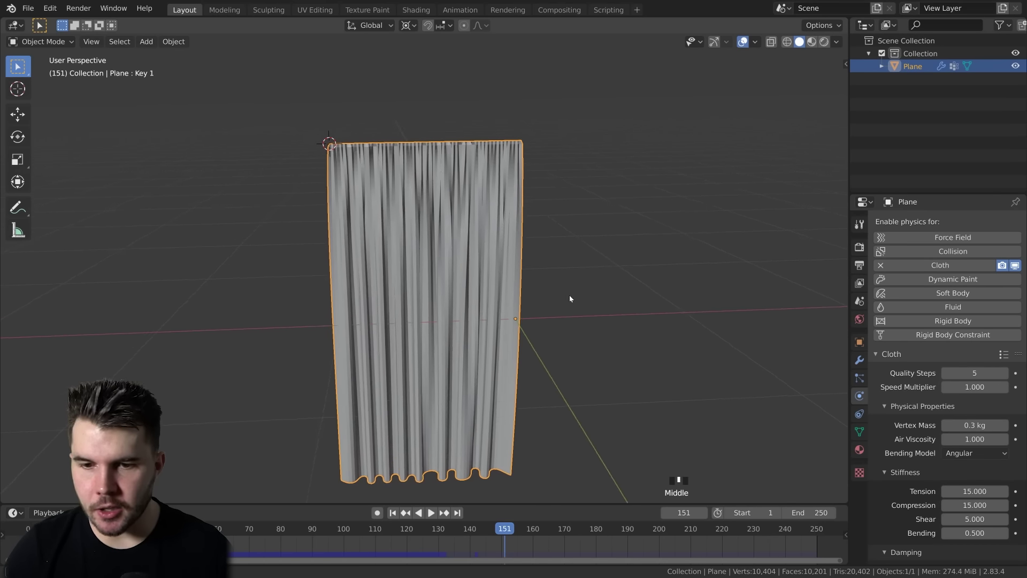
# - Set the cloth's vertex mass to 0.1 kg
pyautogui.moveTo(607, 280); pyautogui.dragTo(1019, 443, button='middle')
pyautogui.scroll(-4, 974, 438)
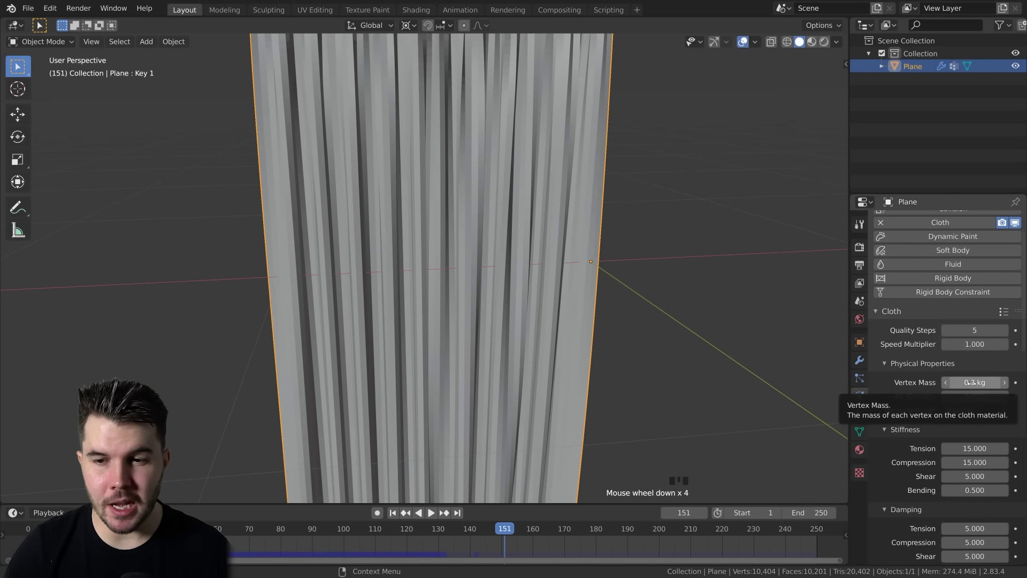
pyautogui.scroll(-1, 523, 294)
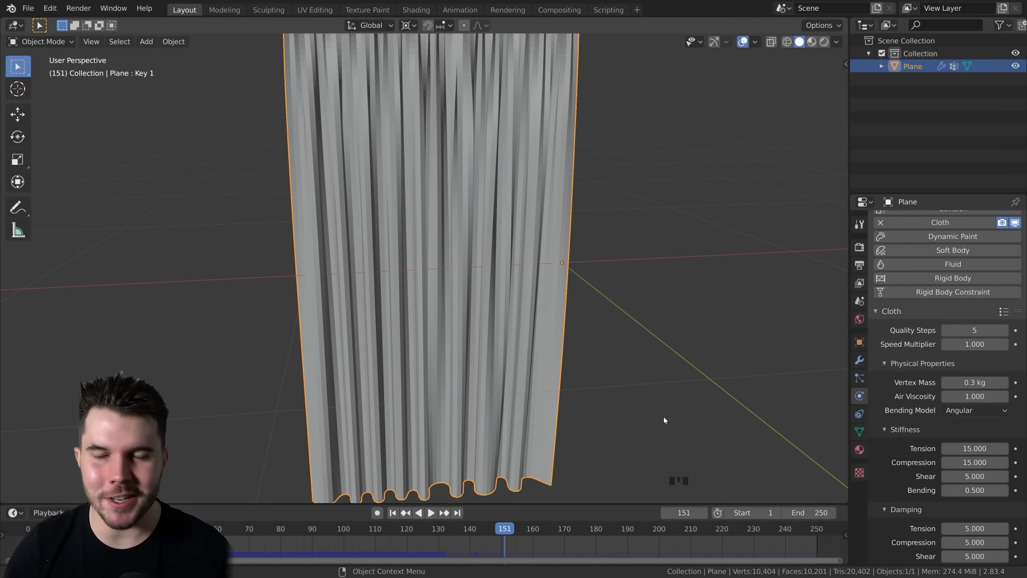
pyautogui.scroll(1, 682, 406)
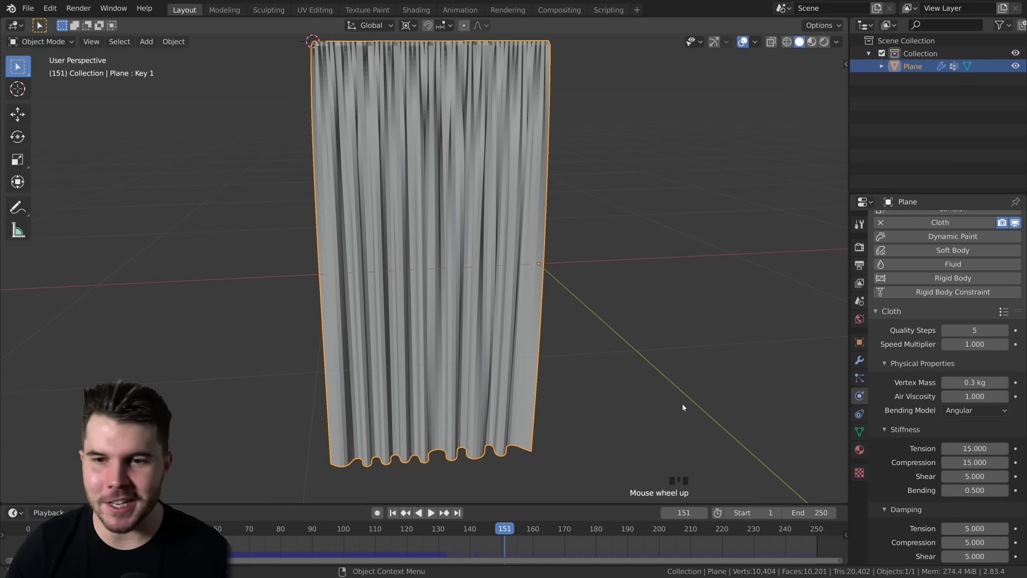
pyautogui.click(973, 383)
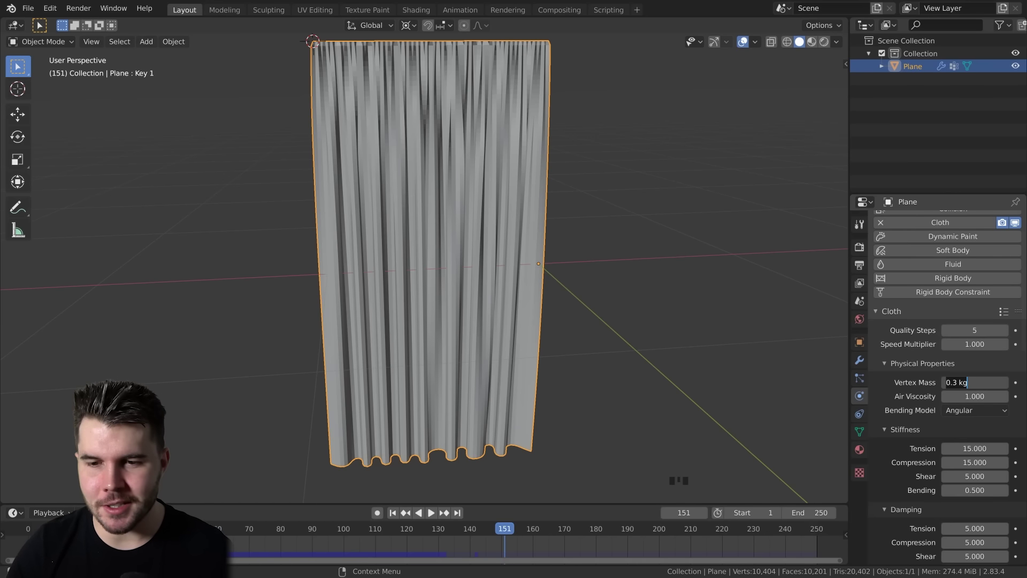
pyautogui.write('.1')
pyautogui.press('Return')
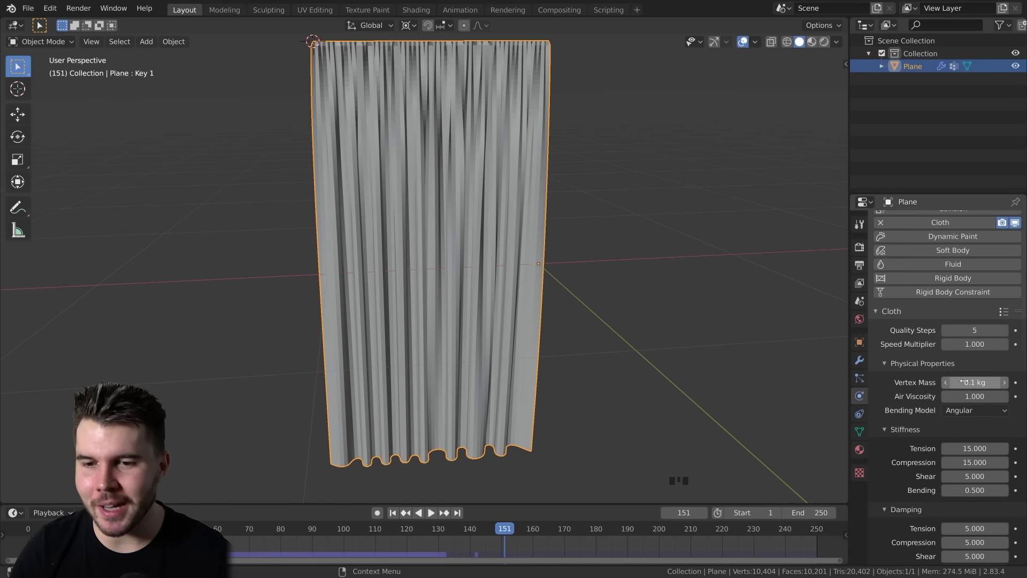
# - Set the cloth's compression stiffness to 5
pyautogui.scroll(-1, 668, 407)
pyautogui.scroll(1, 668, 407)
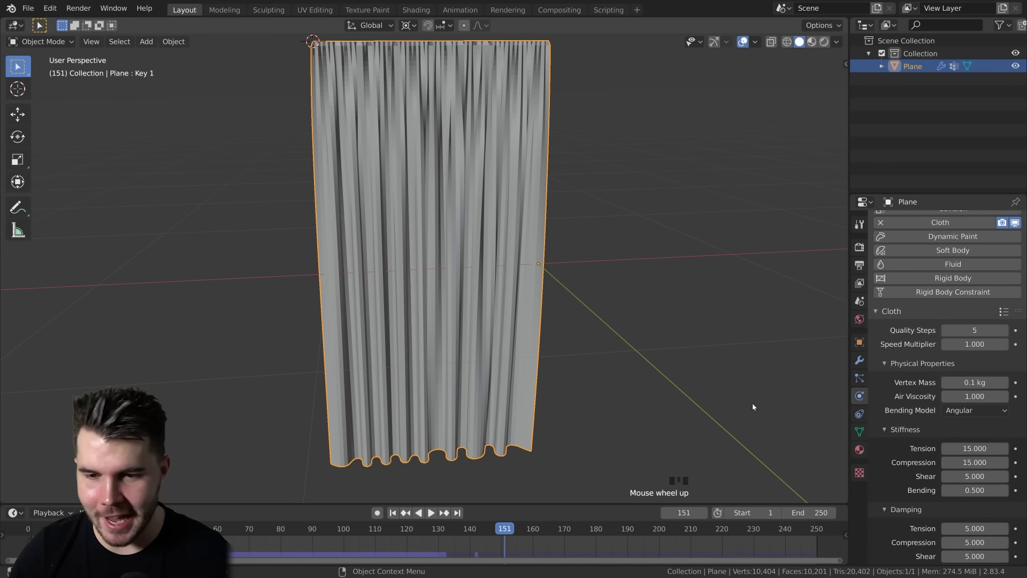
pyautogui.scroll(-4, 970, 419)
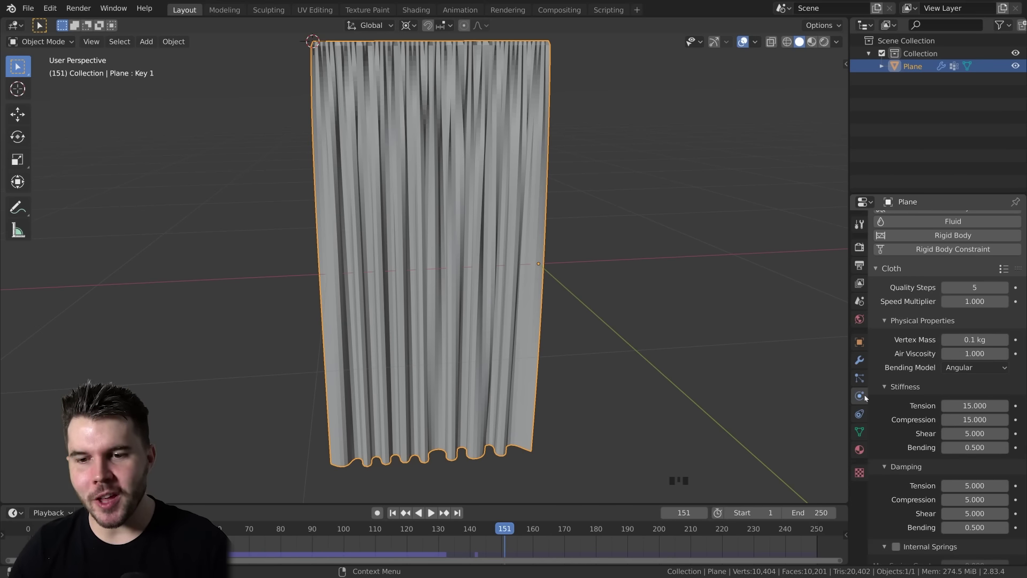
pyautogui.scroll(1, 587, 314)
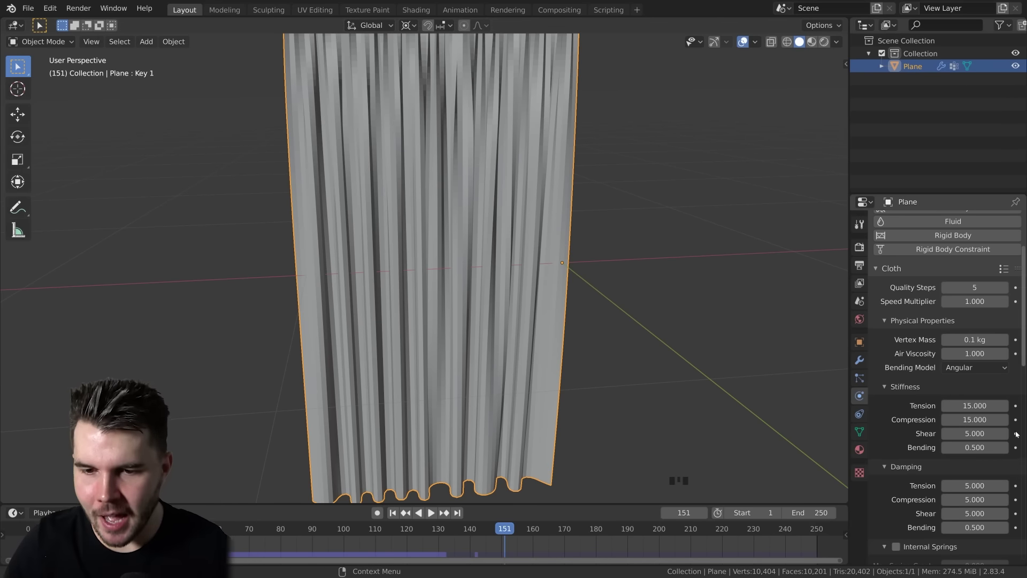
pyautogui.click(974, 420)
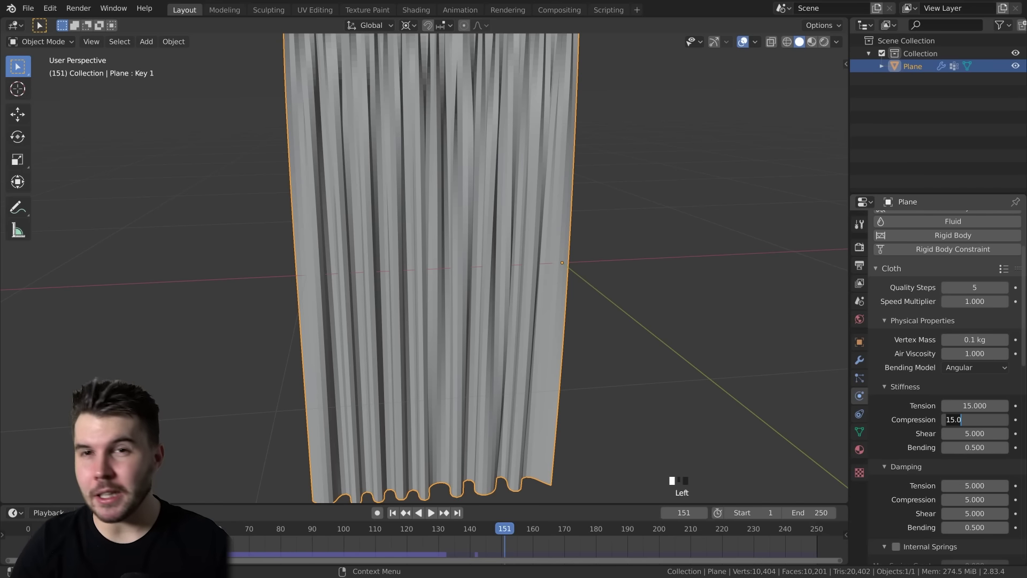
pyautogui.press('Escape')
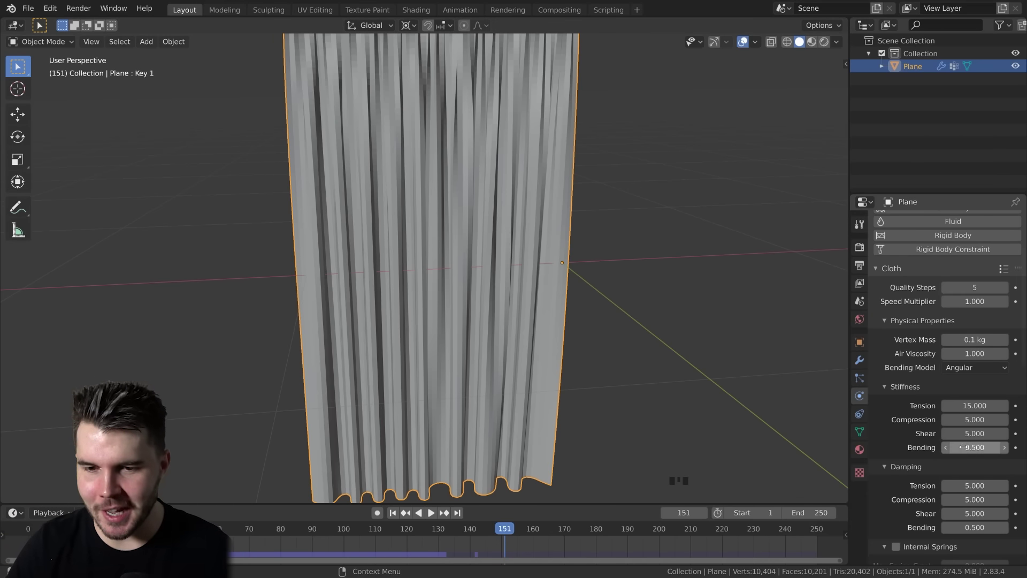
# - Replay the cloth simulation from frame 1 to about frame 84 with the new compression stiffness
pyautogui.scroll(-2, 706, 385)
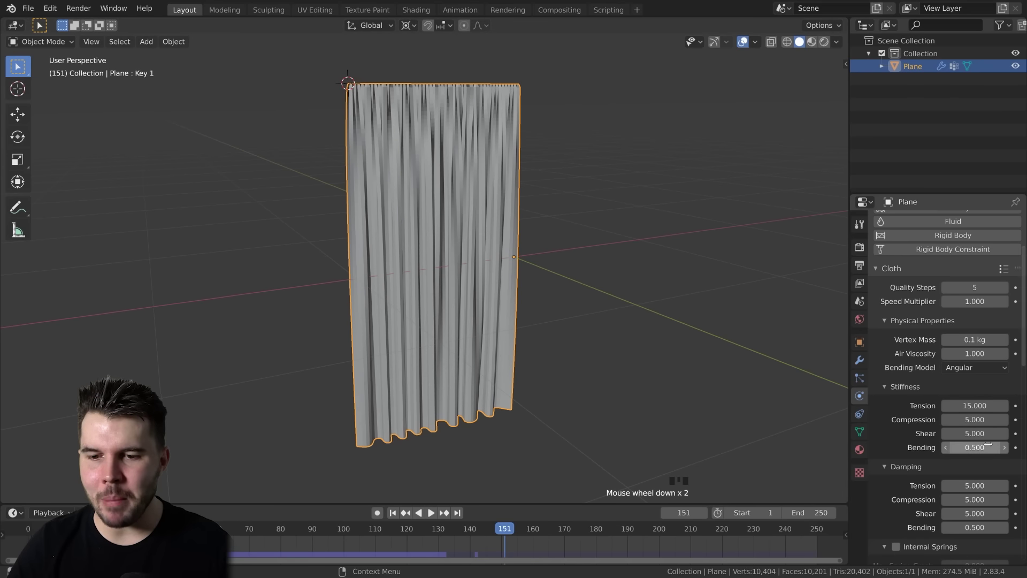
pyautogui.hotkey('shift', 'Left')
pyautogui.press('space')
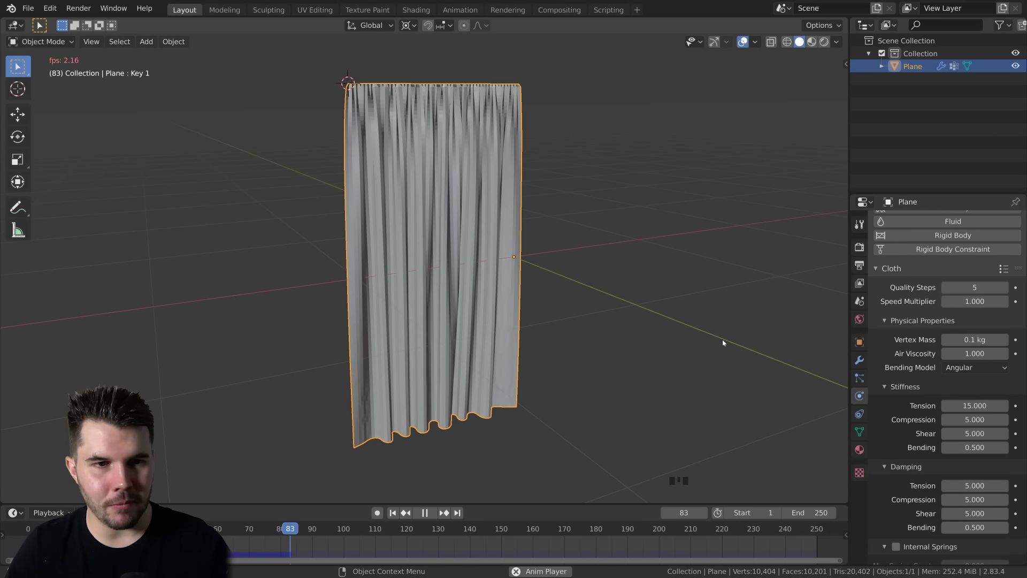
pyautogui.press('space')
# - Examine the simulated curtain's overall drape and the gathered folds along its top edge
pyautogui.scroll(1, 647, 340)
pyautogui.moveTo(705, 326); pyautogui.dragTo(657, 251, button='middle')
pyautogui.scroll(-1, 657, 255)
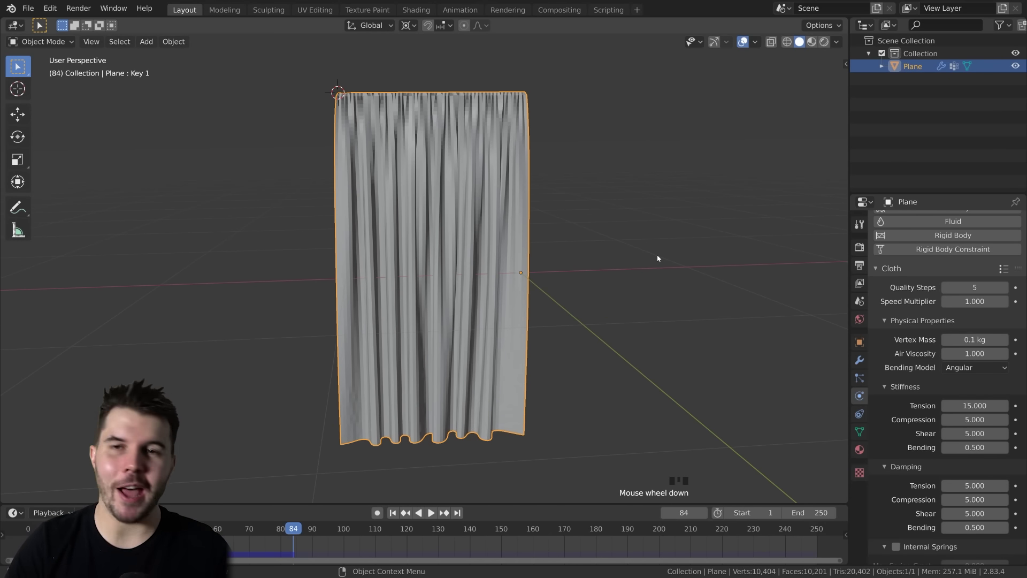
pyautogui.scroll(2, 506, 138)
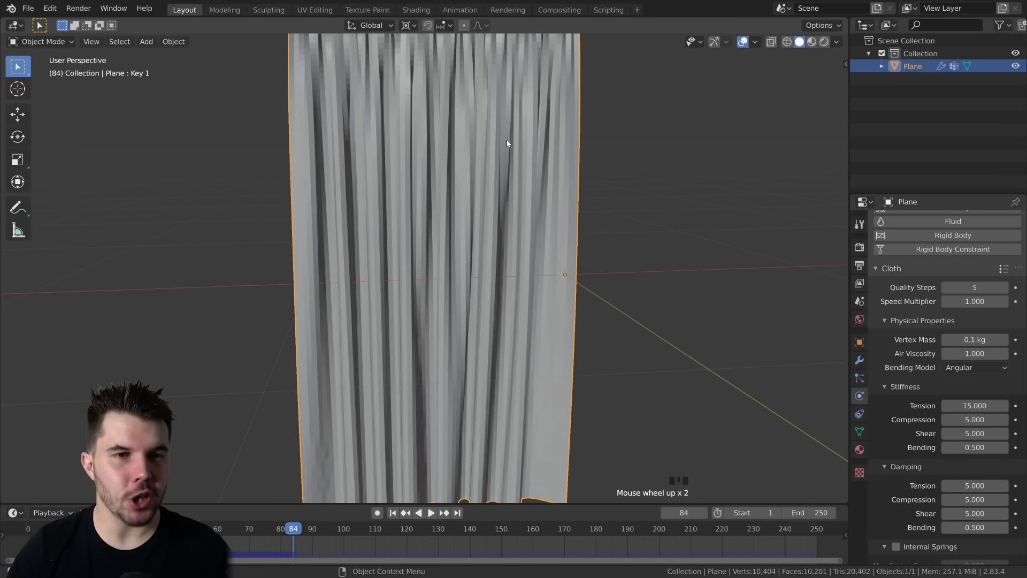
pyautogui.moveTo(507, 138); pyautogui.dragTo(480, 277, button='middle')
pyautogui.scroll(1, 507, 273)
pyautogui.scroll(-1, 508, 272)
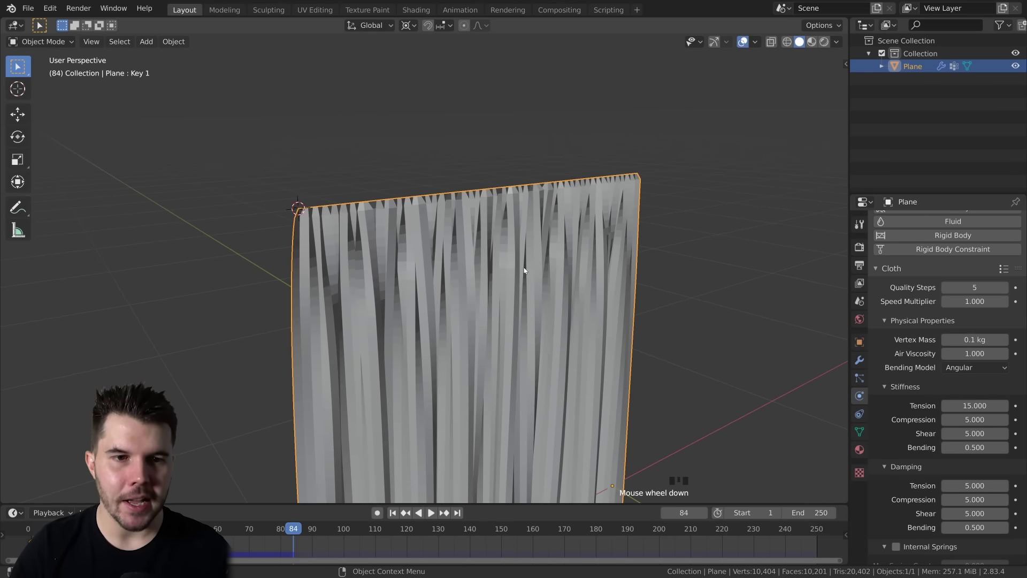
pyautogui.moveTo(346, 221); pyautogui.dragTo(325, 215, button='middle')
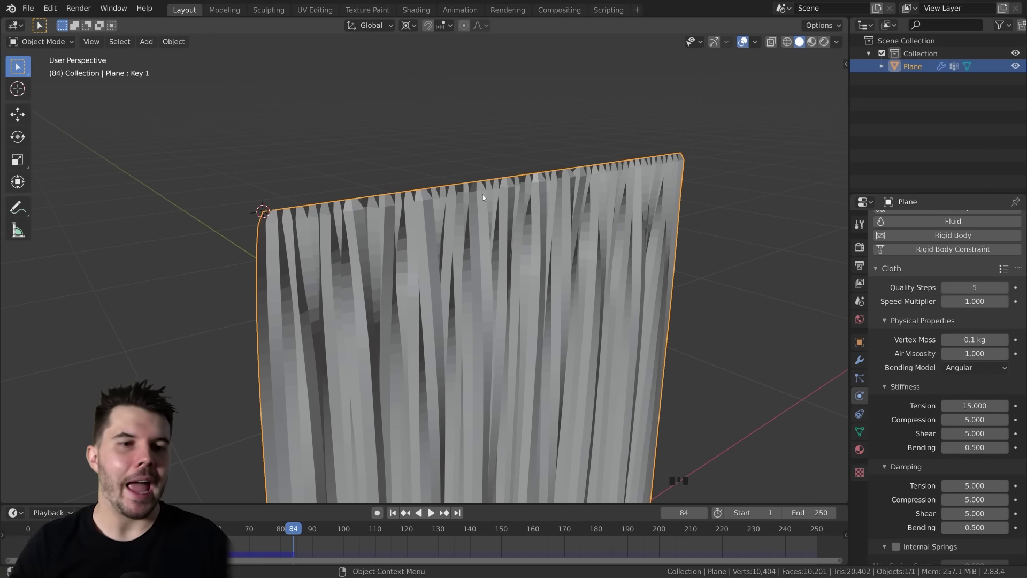
pyautogui.moveTo(612, 244); pyautogui.dragTo(533, 230, button='middle')
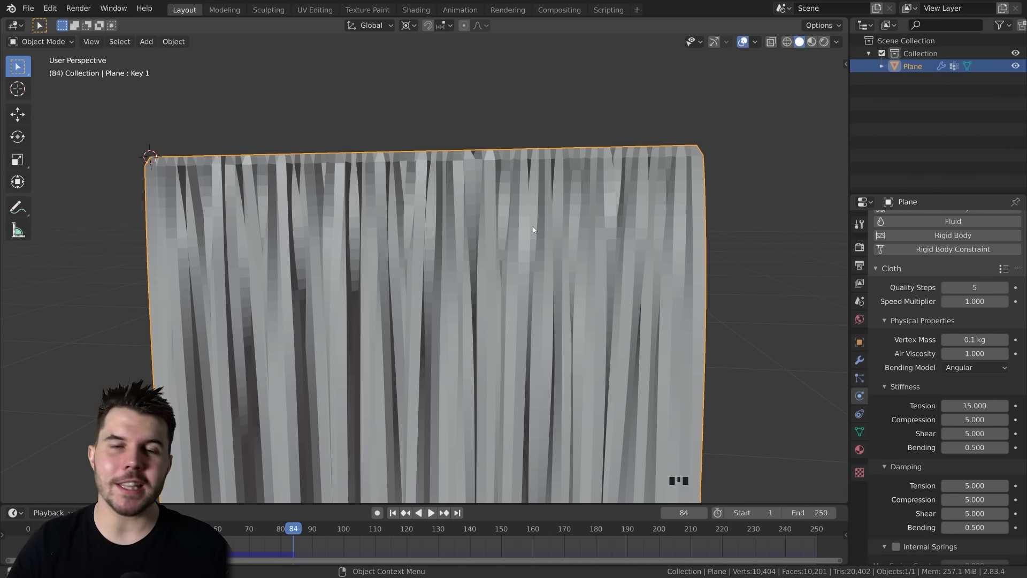
# - Switch to the browser's curtain style chart and compare the simulated curtain in Blender with the rod pocket style
pyautogui.hotkey('alt', 'Tab')
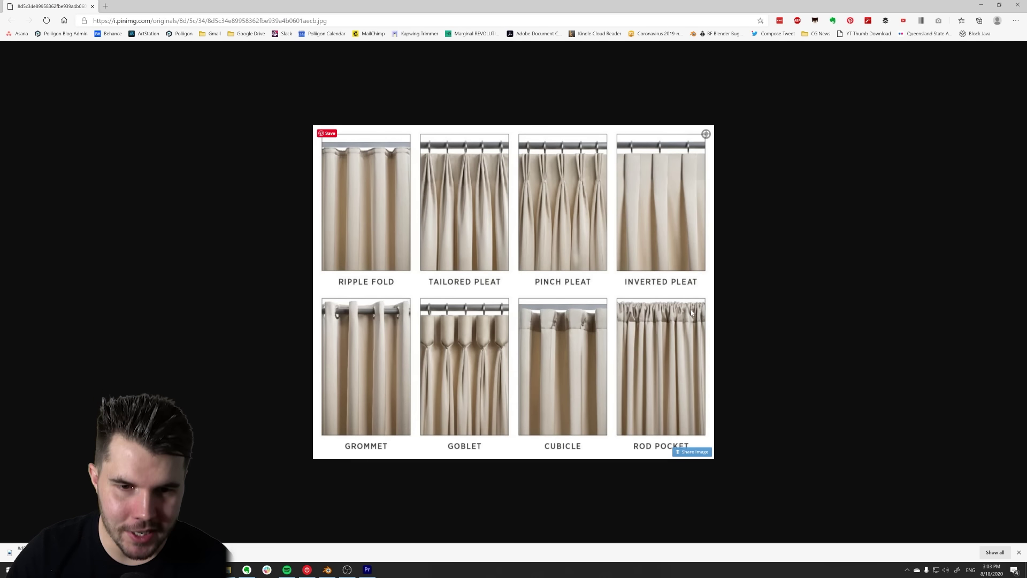
pyautogui.hotkey('alt', 'Tab')
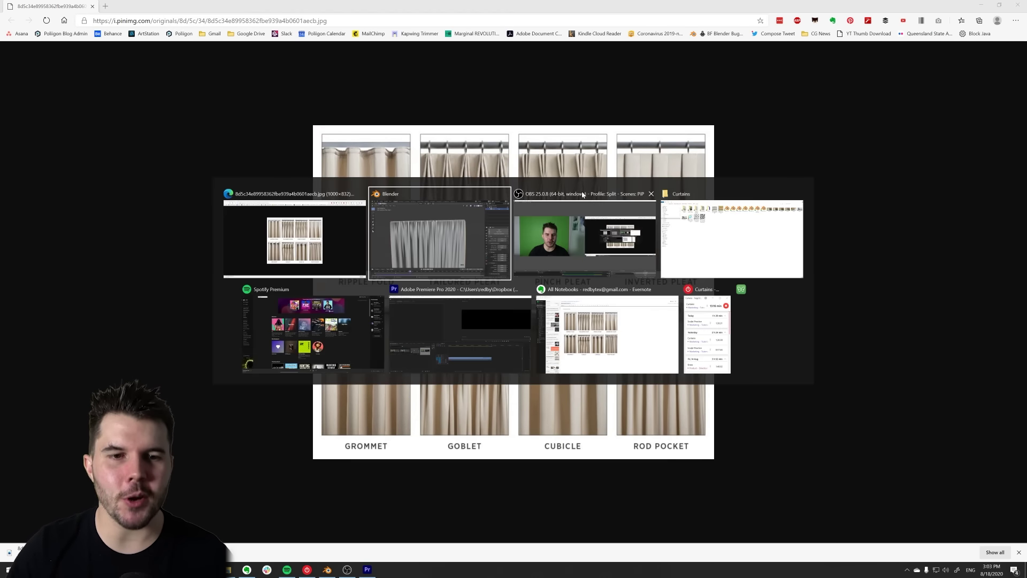
pyautogui.hotkey('alt', 'Tab')
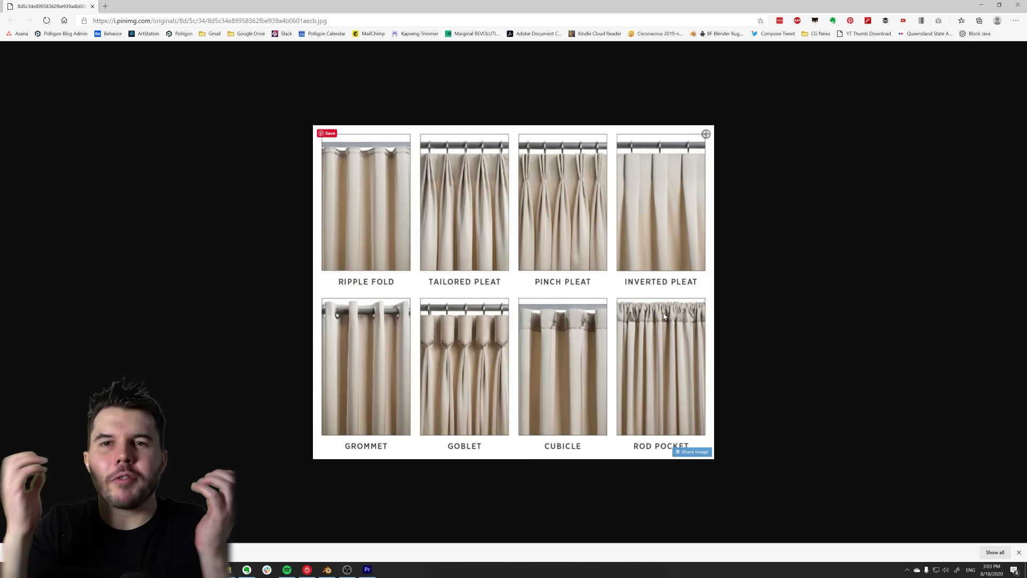
pyautogui.hotkey('alt', 'Tab')
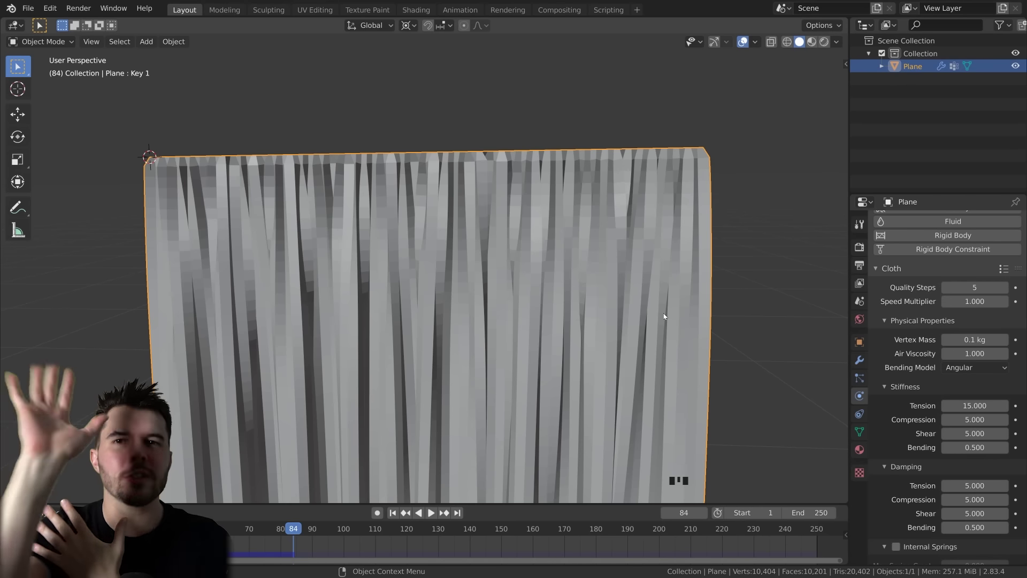
pyautogui.scroll(-5, 411, 379)
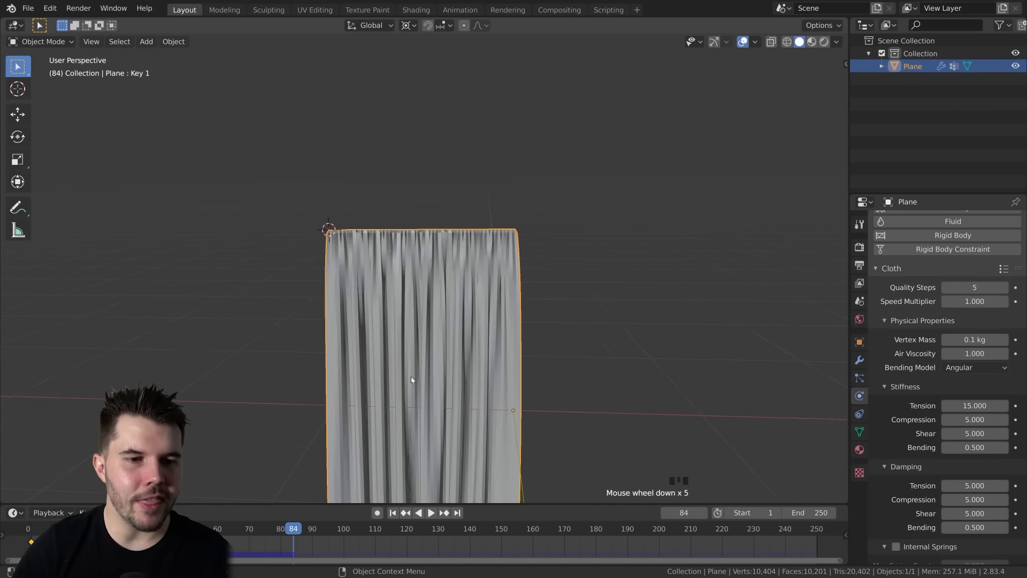
pyautogui.moveTo(411, 379); pyautogui.dragTo(525, 393, button='middle')
pyautogui.scroll(1, 482, 303)
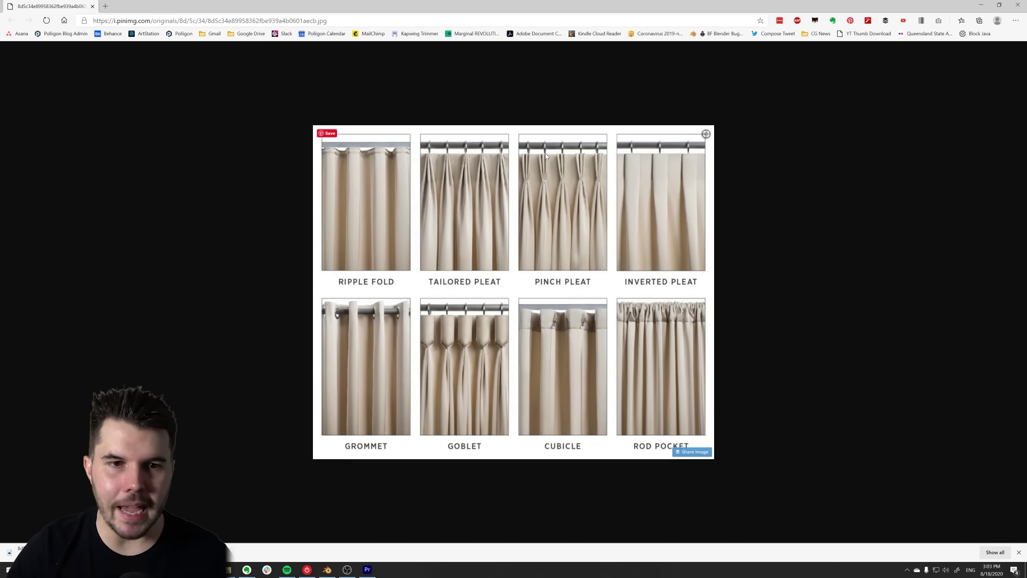
# - Search the web in a new browser tab for "double pleat curtains"
pyautogui.click(105, 7)
pyautogui.write('doubl')
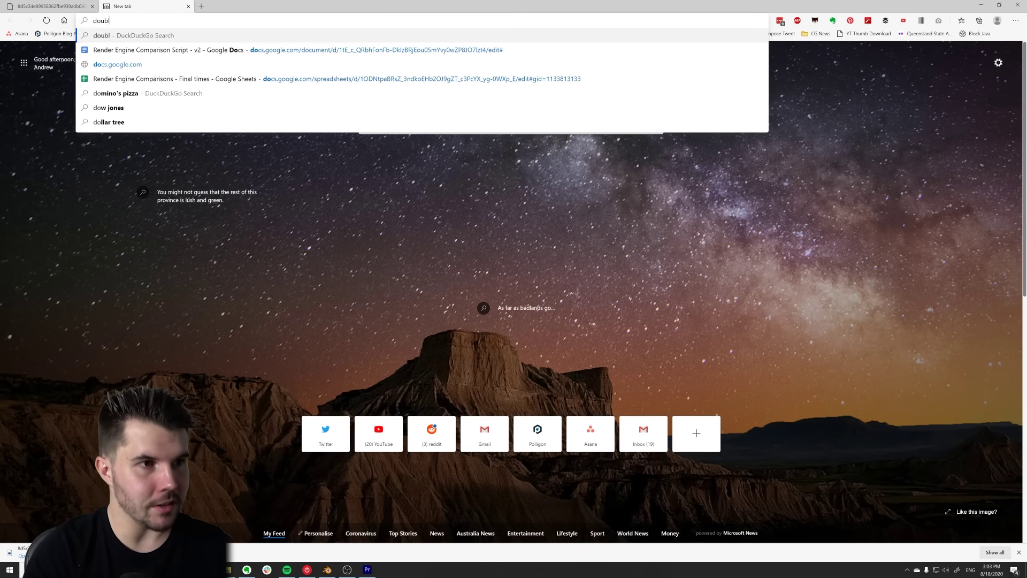
pyautogui.write('e pleat curtain')
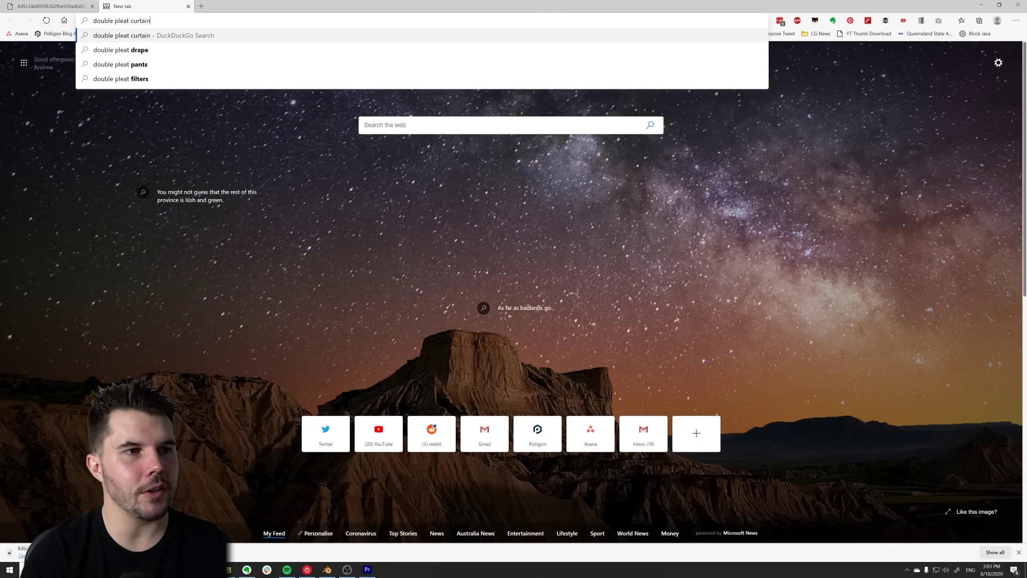
pyautogui.write('s')
pyautogui.press('Return')
# - Compare the pinch pleat in the style chart with several double pleat curtain photos from the image results
pyautogui.click(50, 6)
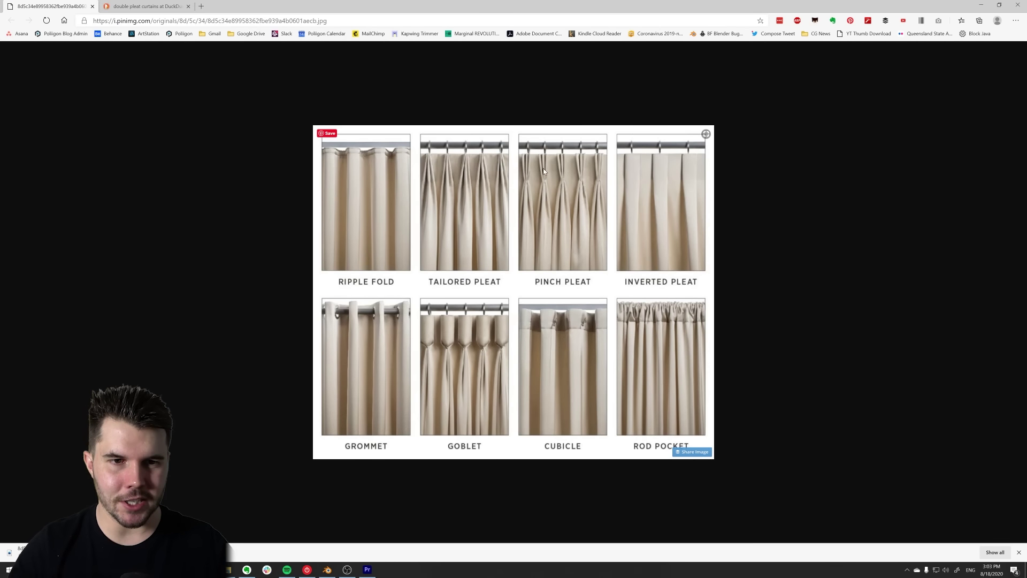
pyautogui.click(142, 6)
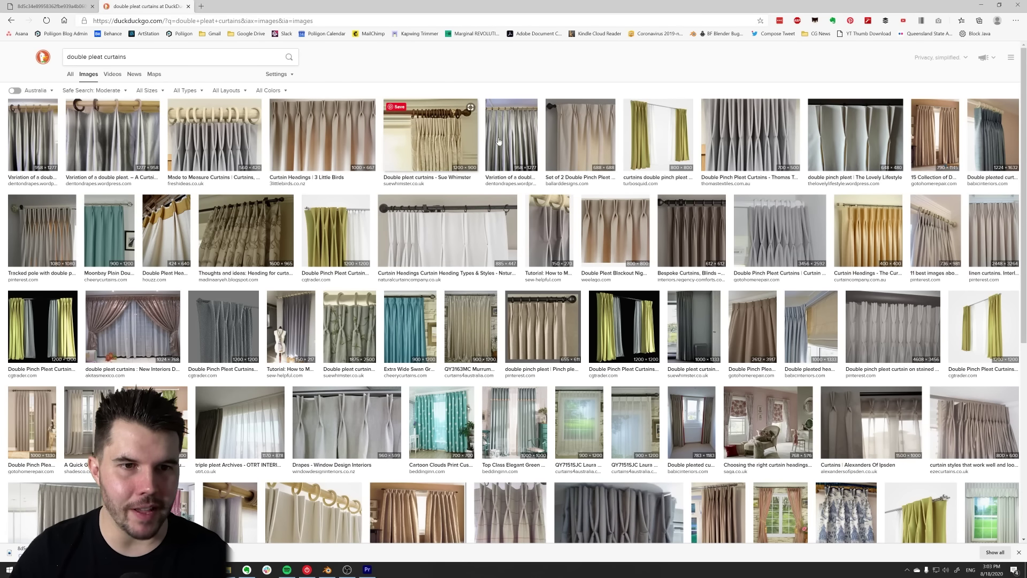
pyautogui.click(790, 142)
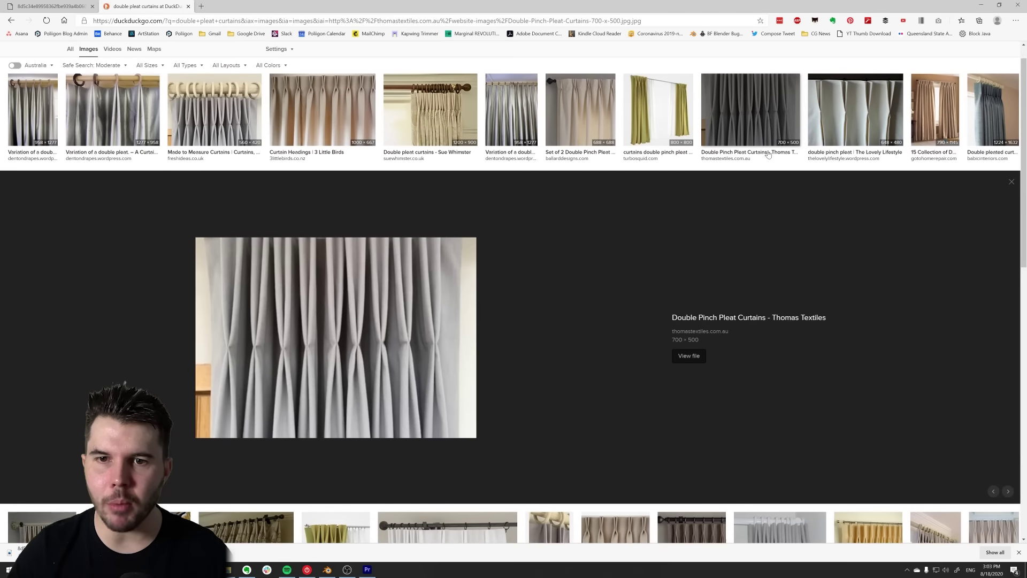
pyautogui.click(842, 123)
pyautogui.click(935, 107)
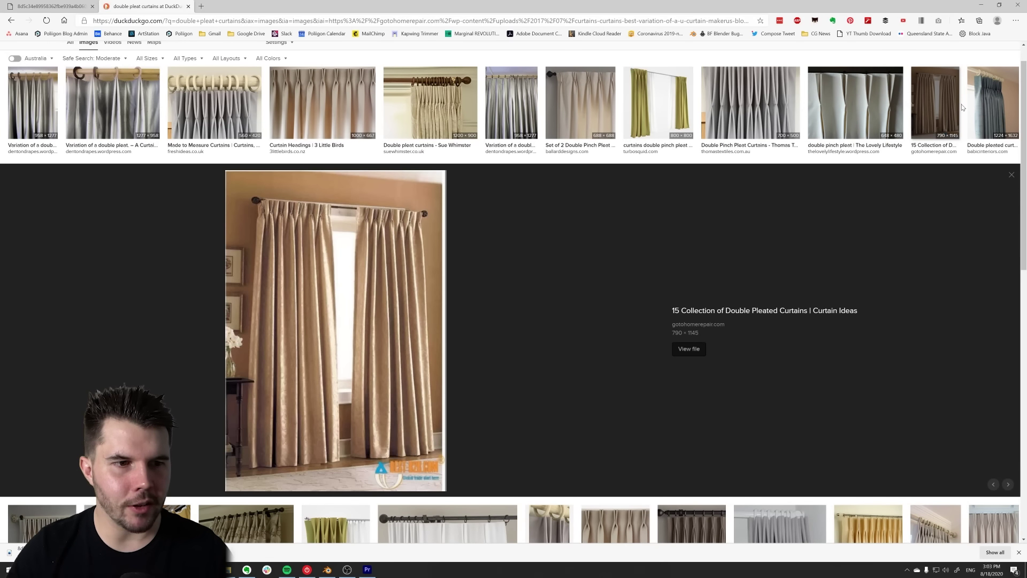
pyautogui.press('Right')
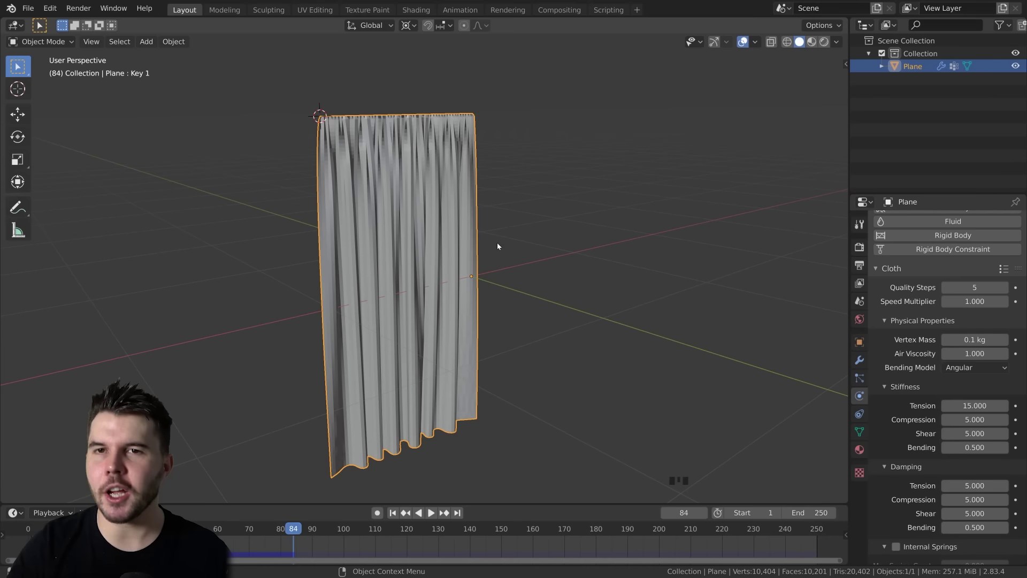
# - Return to Blender, enter Edit Mode on the curtain's Key 1 shape key, and select the top edge loop of vertices
pyautogui.keyDown('shift'); pyautogui.moveTo(605, 149); pyautogui.dragTo(557, 287, button='middle'); pyautogui.keyUp('shift')
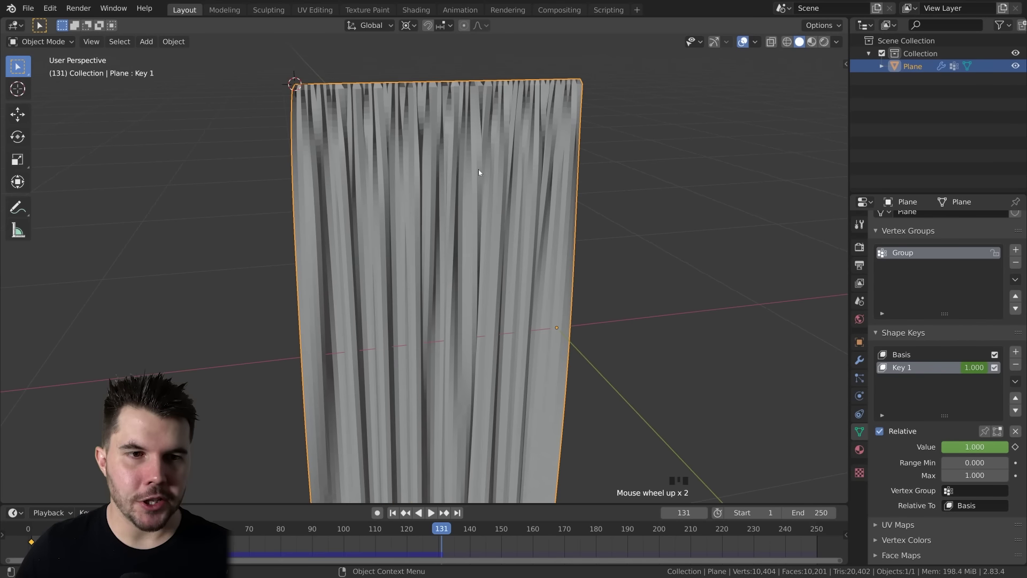
pyautogui.keyDown('shift'); pyautogui.moveTo(480, 172); pyautogui.dragTo(481, 196, button='middle'); pyautogui.keyUp('shift')
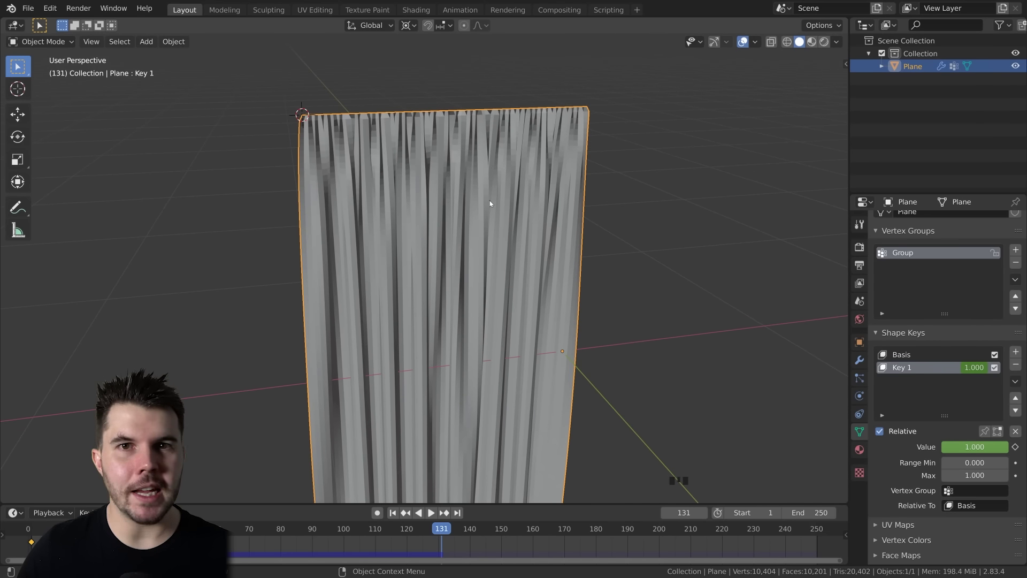
pyautogui.scroll(1, 472, 198)
pyautogui.moveTo(491, 203); pyautogui.dragTo(512, 276, button='middle')
pyautogui.press('Tab')
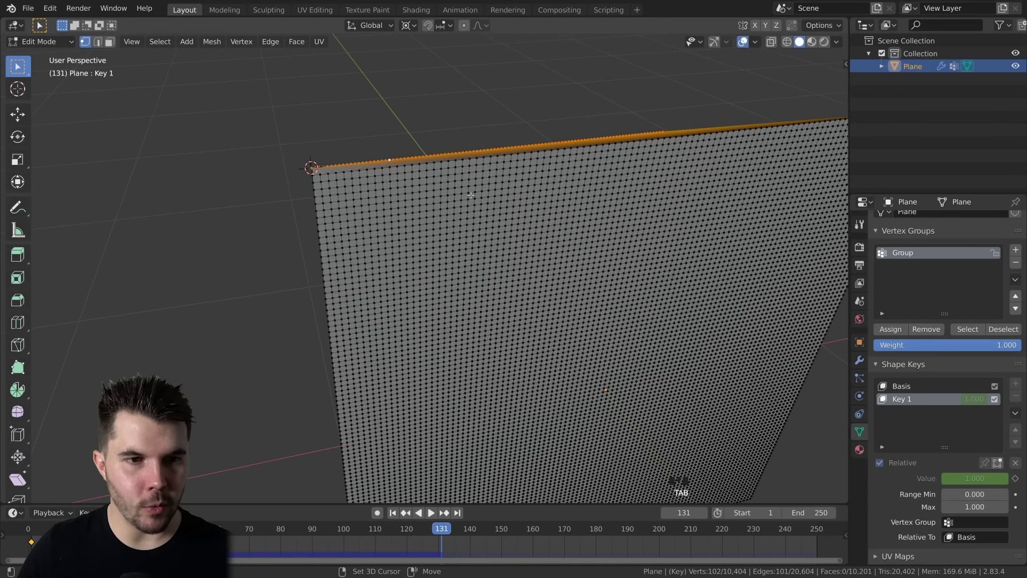
pyautogui.scroll(2, 487, 273)
pyautogui.keyDown('shift'); pyautogui.moveTo(475, 172); pyautogui.dragTo(477, 231, button='middle'); pyautogui.keyUp('shift')
pyautogui.keyDown('alt'); pyautogui.click(477, 227); pyautogui.keyUp('alt')
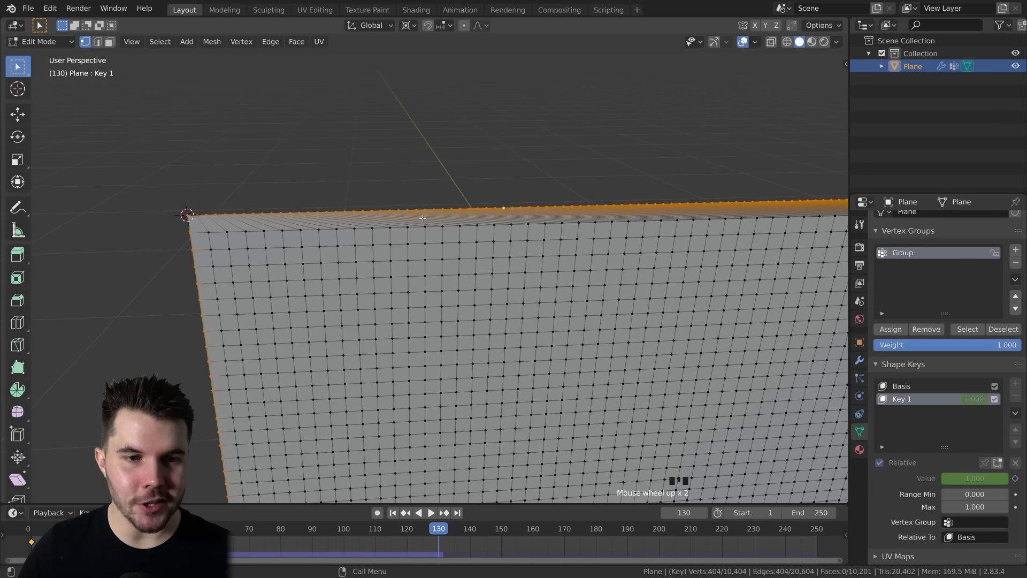
pyautogui.keyDown('alt'); pyautogui.click(398, 198); pyautogui.keyUp('alt')
pyautogui.scroll(-2, 662, 233)
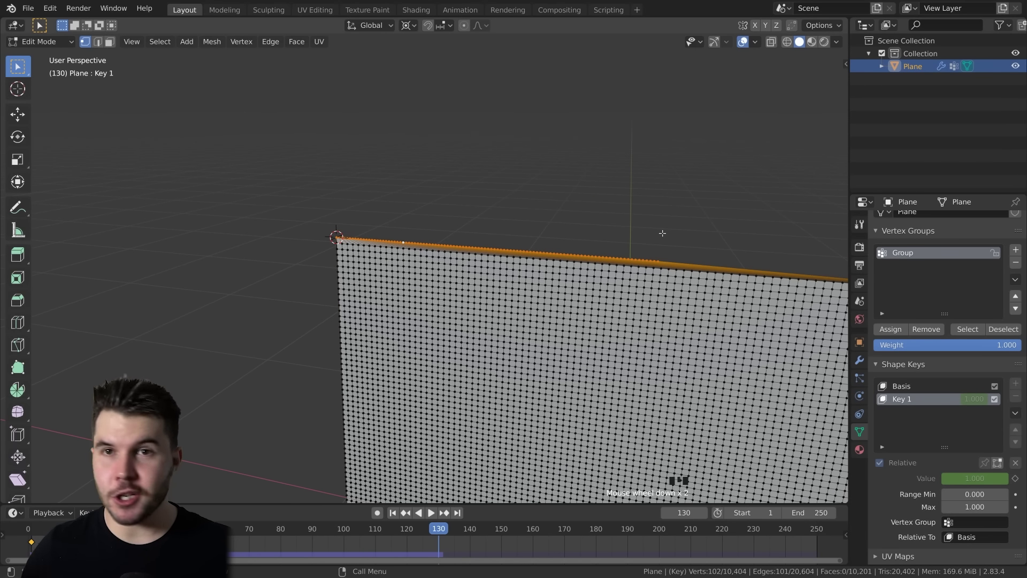
# - Invert the selection and hide all vertices except the curtain's top row
pyautogui.moveTo(662, 233); pyautogui.dragTo(351, 231, button='middle')
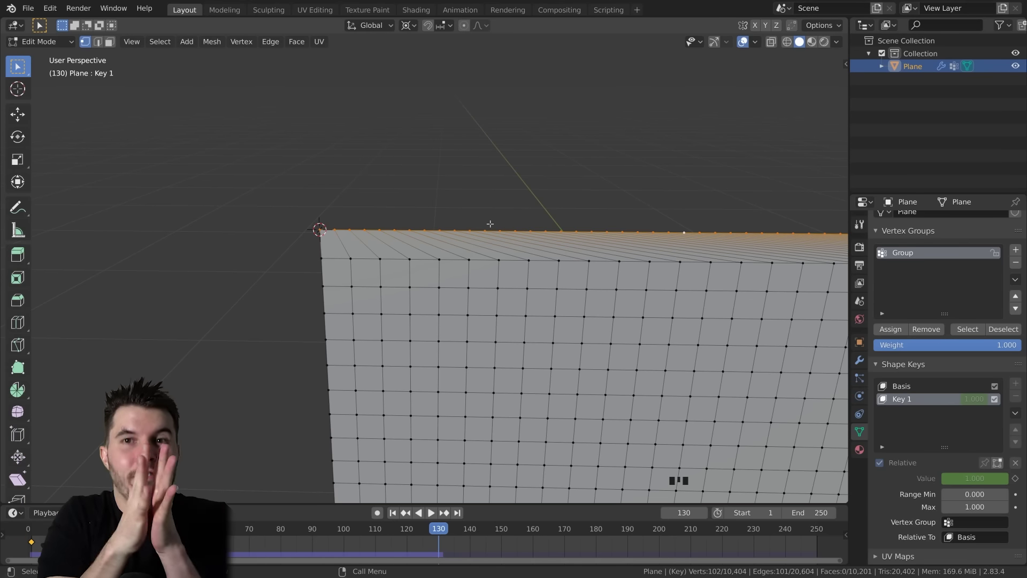
pyautogui.scroll(2, 311, 212)
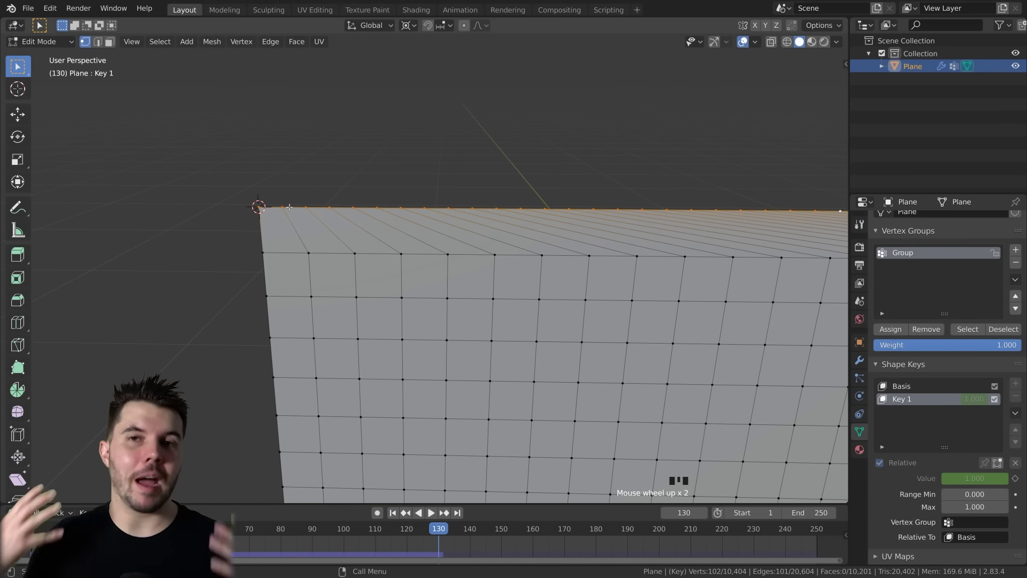
pyautogui.press('KP_7')
pyautogui.moveTo(505, 323); pyautogui.dragTo(609, 224, button='middle')
pyautogui.scroll(-2, 534, 298)
pyautogui.scroll(-1, 608, 225)
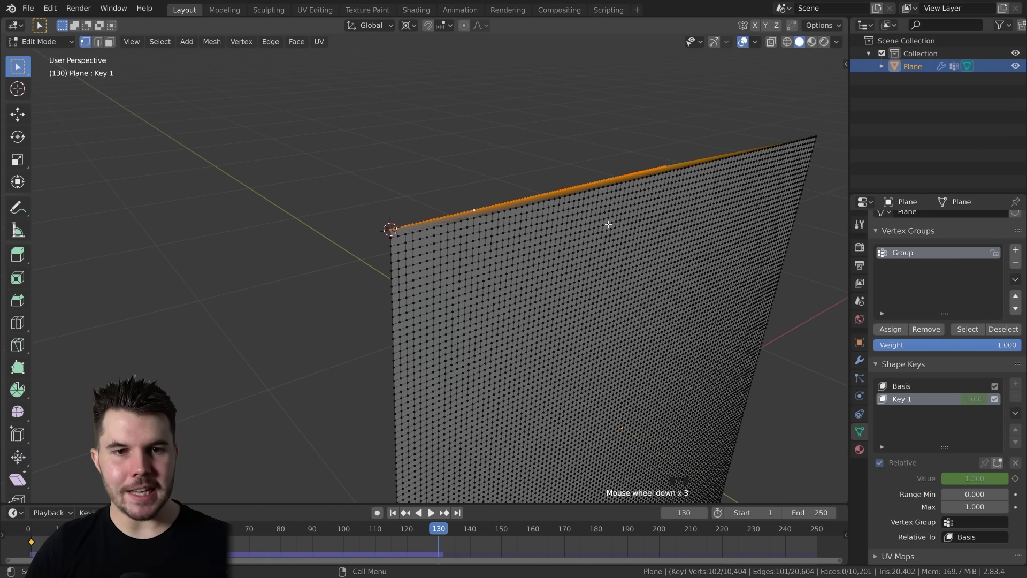
pyautogui.hotkey('ctrl', 'i')
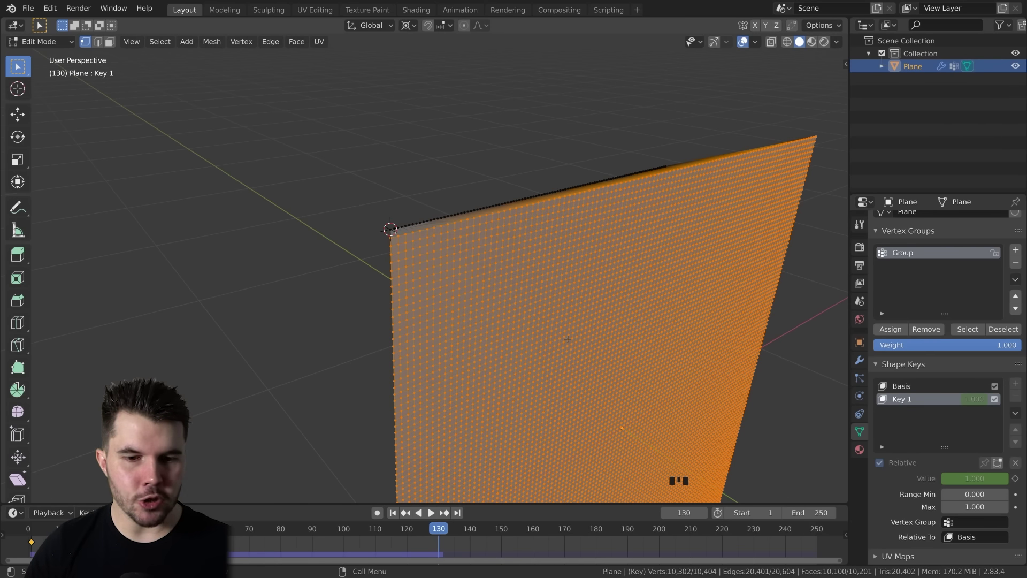
pyautogui.press('h')
pyautogui.scroll(1, 575, 339)
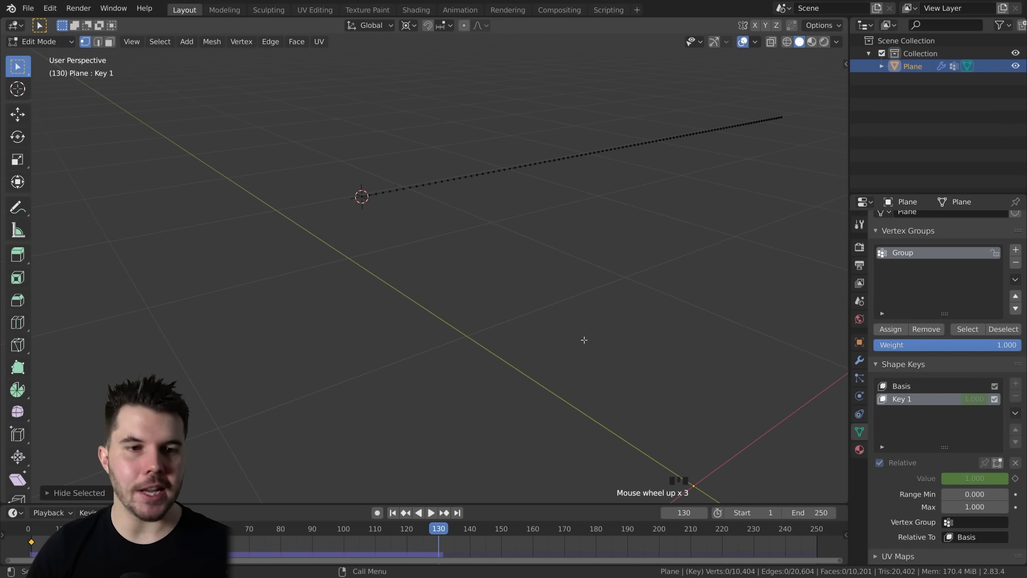
# - Select all visible vertices of the curtain's top row and switch to the top orthographic view at the row's starting corner
pyautogui.press('a')
pyautogui.moveTo(456, 213); pyautogui.dragTo(413, 206, button='middle')
pyautogui.press('KP_7')
pyautogui.scroll(4, 360, 252)
pyautogui.scroll(-2, 348, 200)
pyautogui.scroll(2, 324, 213)
pyautogui.keyDown('shift'); pyautogui.moveTo(409, 222); pyautogui.dragTo(487, 228, button='middle'); pyautogui.keyUp('shift')
pyautogui.scroll(-1, 367, 230)
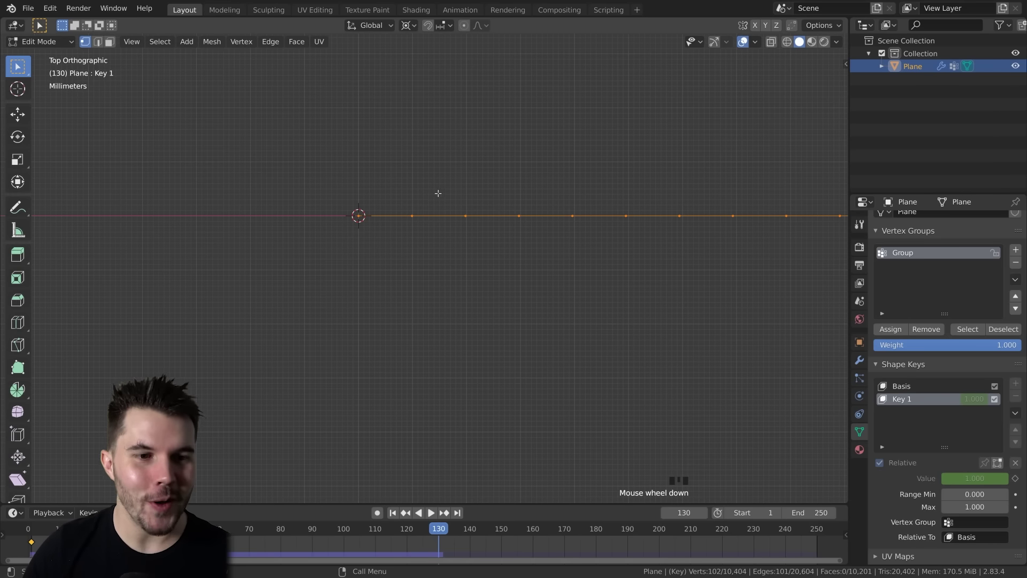
pyautogui.hotkey('alt', 'Tab')
pyautogui.click(331, 323)
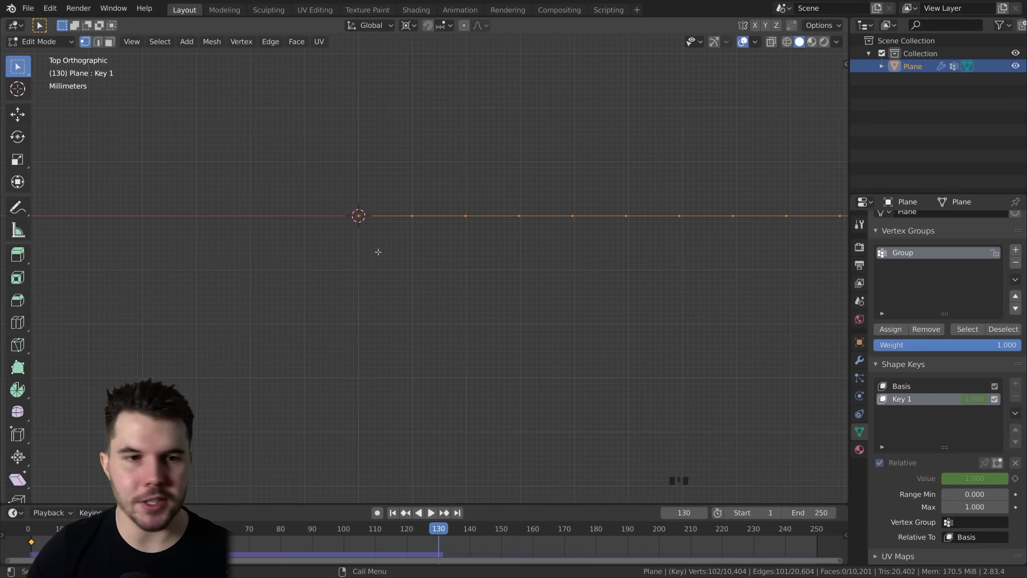
# - Deselect the top row's first vertex and move all the others about 0.01 m in negative Y to start the first fold
pyautogui.scroll(1, 392, 231)
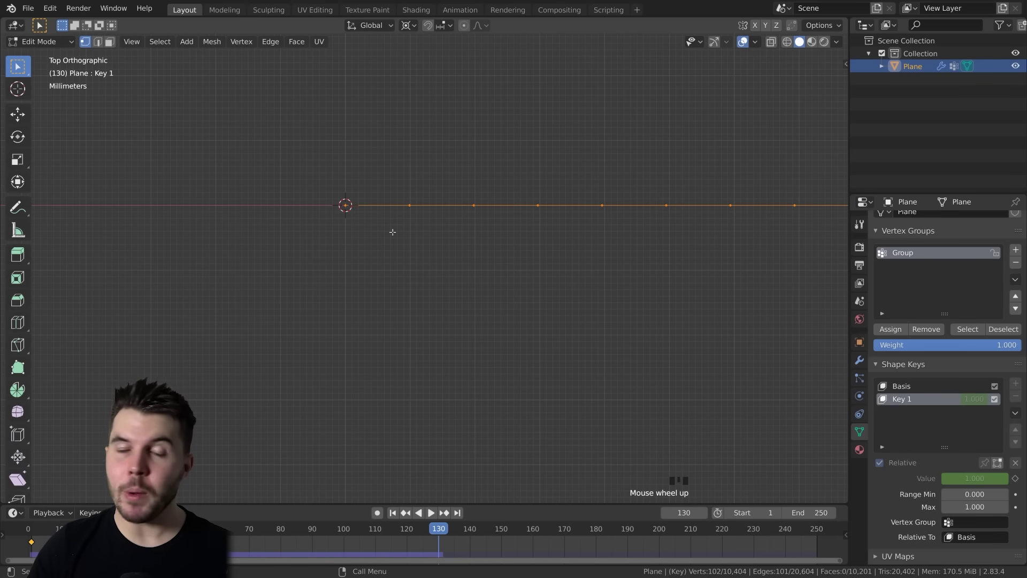
pyautogui.scroll(2, 335, 199)
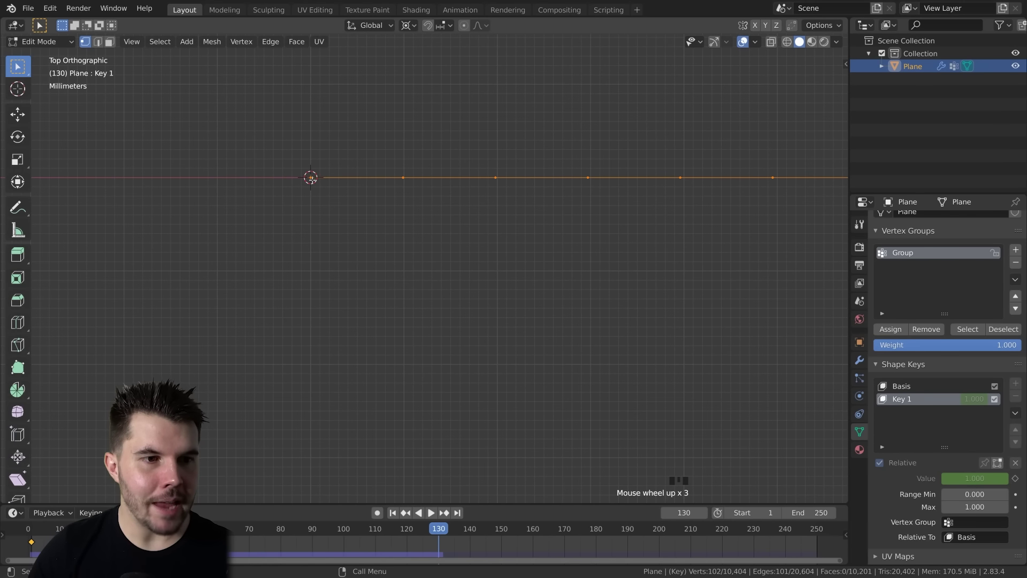
pyautogui.scroll(-10, 428, 267)
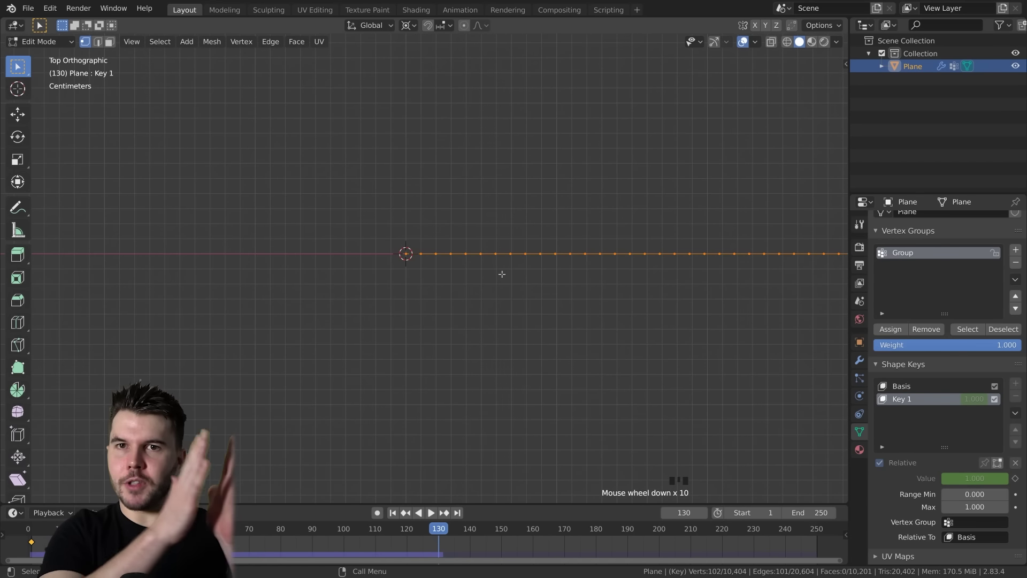
pyautogui.scroll(2, 491, 260)
pyautogui.scroll(6, 393, 253)
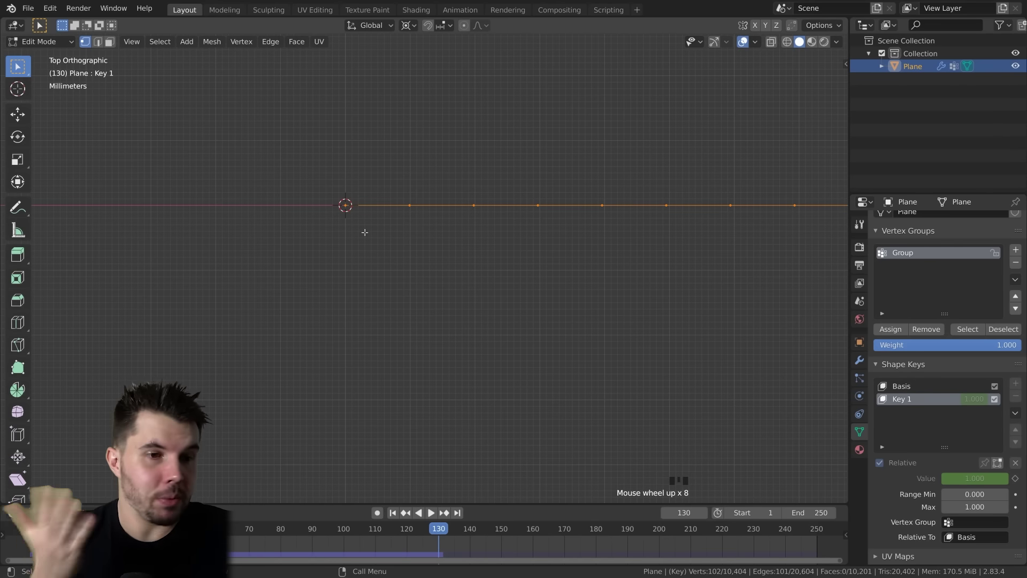
pyautogui.scroll(2, 353, 214)
pyautogui.keyDown('shift'); pyautogui.moveTo(314, 182); pyautogui.dragTo(319, 208, button='middle'); pyautogui.keyUp('shift')
pyautogui.scroll(-10, 756, 291)
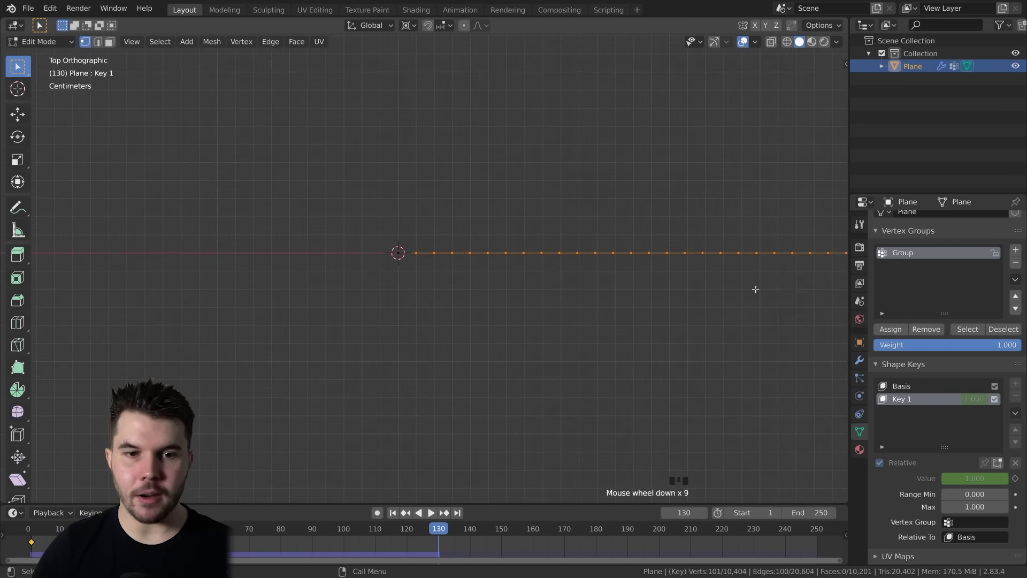
pyautogui.scroll(13, 396, 252)
pyautogui.scroll(3, 401, 241)
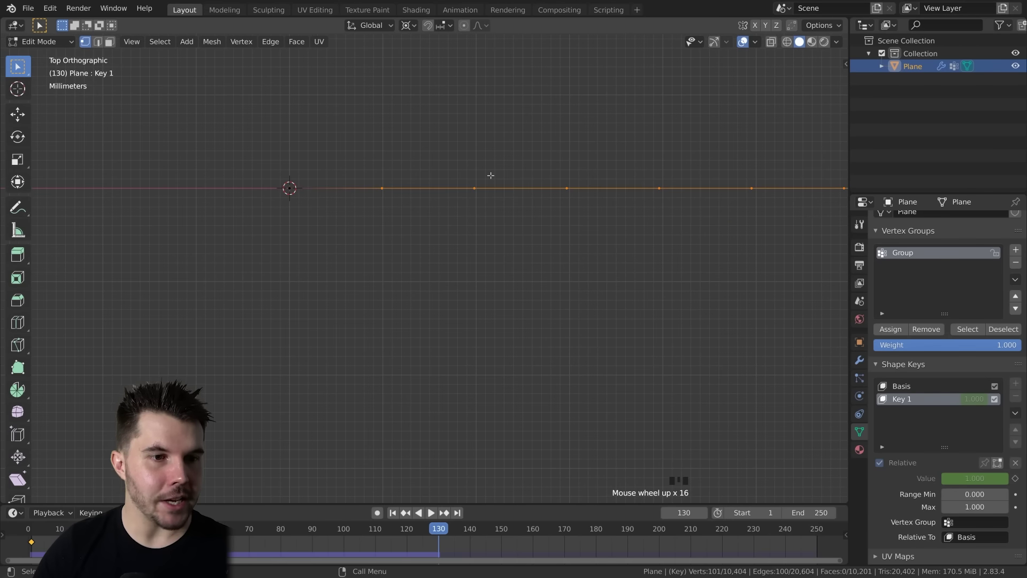
pyautogui.press('g')
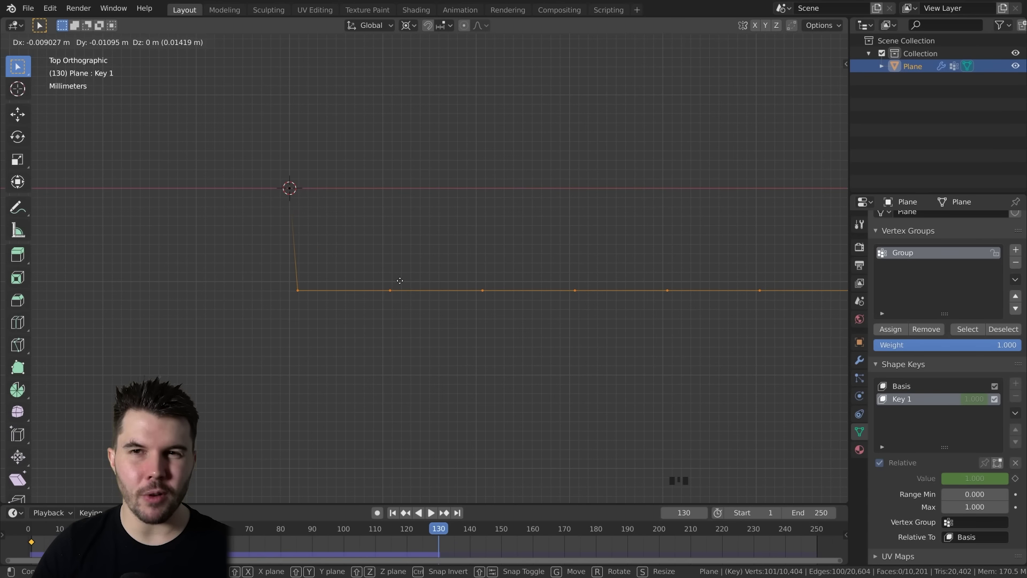
pyautogui.click(401, 279)
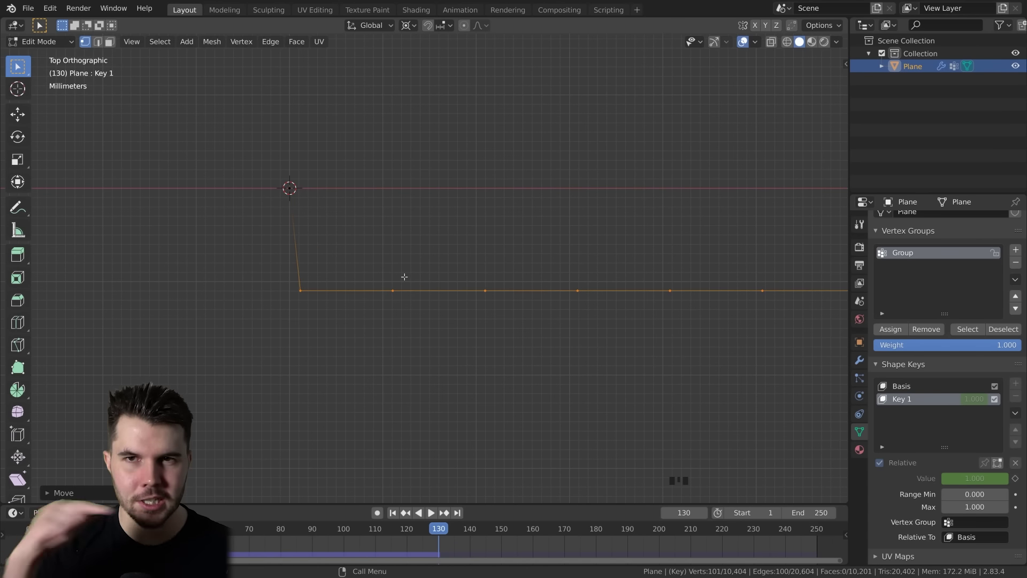
pyautogui.scroll(1, 364, 256)
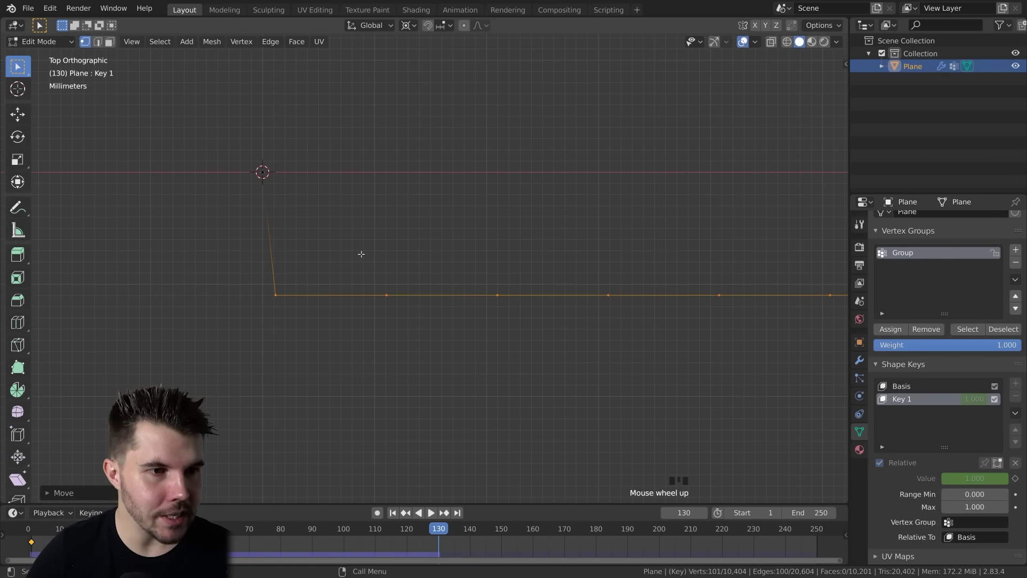
pyautogui.keyDown('shift'); pyautogui.moveTo(333, 241); pyautogui.dragTo(365, 230, button='middle'); pyautogui.keyUp('shift')
pyautogui.press('g')
pyautogui.click(332, 213)
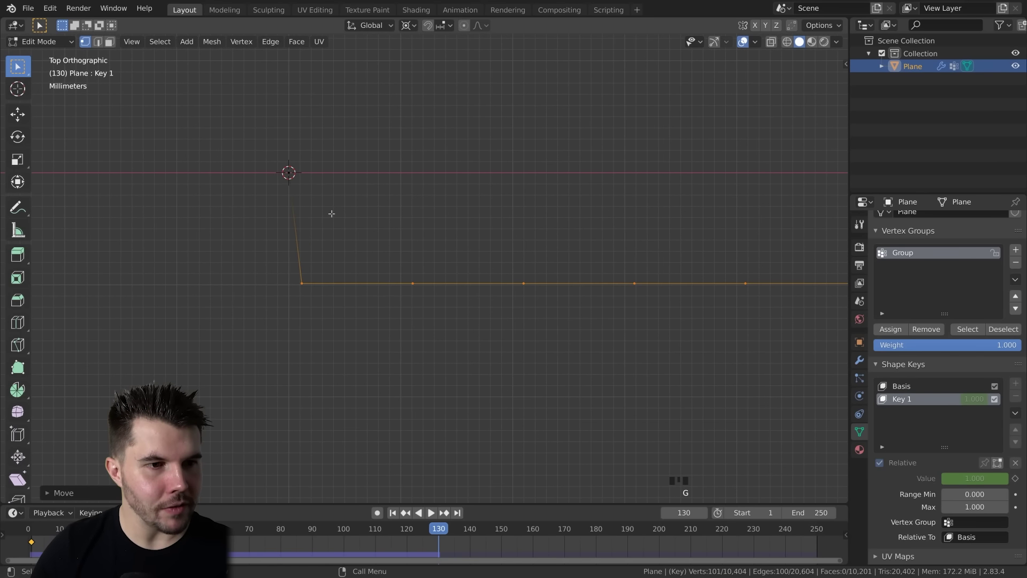
pyautogui.click(302, 283)
pyautogui.keyDown('shift'); pyautogui.click(288, 172); pyautogui.keyUp('shift')
pyautogui.click(302, 283)
pyautogui.keyDown('shift'); pyautogui.click(413, 283); pyautogui.keyUp('shift')
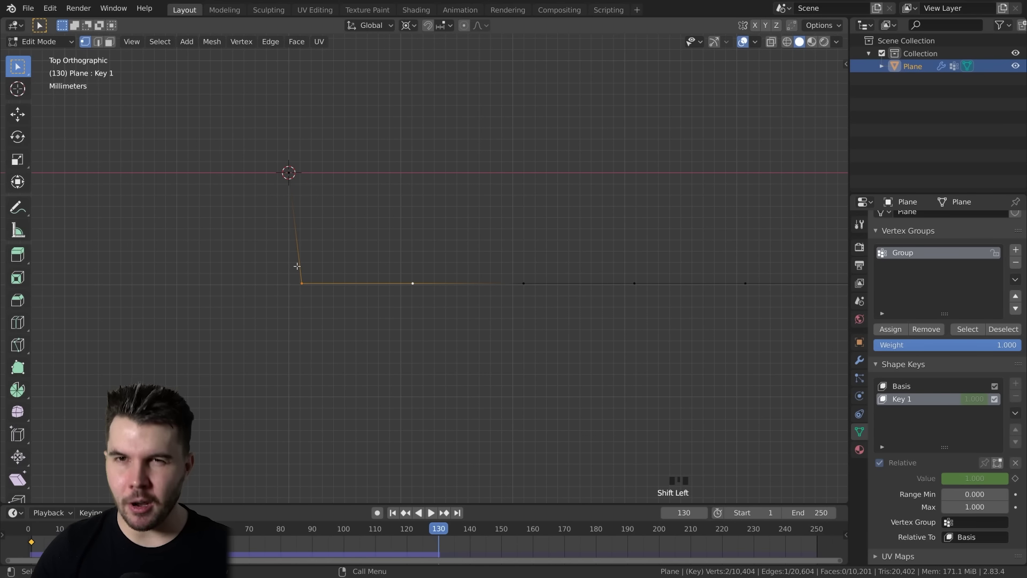
# - Reselect the row without its first two vertices and move it back onto the original line, closing a narrow first fold
pyautogui.scroll(-2, 339, 278)
pyautogui.keyDown('alt'); pyautogui.click(350, 277); pyautogui.keyUp('alt')
pyautogui.scroll(-1, 350, 276)
pyautogui.scroll(2, 349, 220)
pyautogui.scroll(-4, 369, 251)
pyautogui.scroll(7, 379, 266)
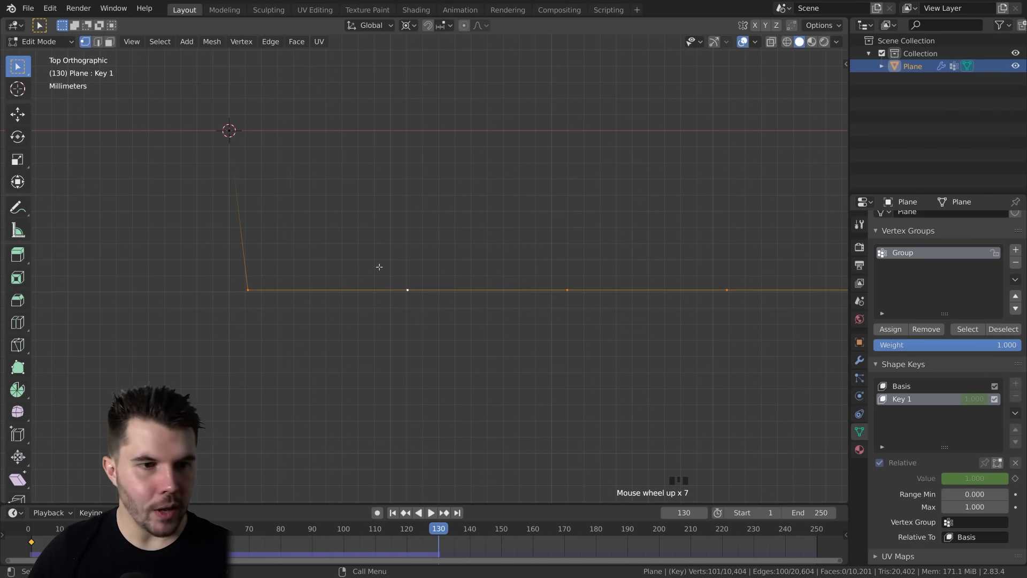
pyautogui.keyDown('shift'); pyautogui.click(248, 289); pyautogui.keyUp('shift')
pyautogui.keyDown('shift'); pyautogui.moveTo(314, 250); pyautogui.dragTo(362, 280, button='middle'); pyautogui.keyUp('shift')
pyautogui.press('g')
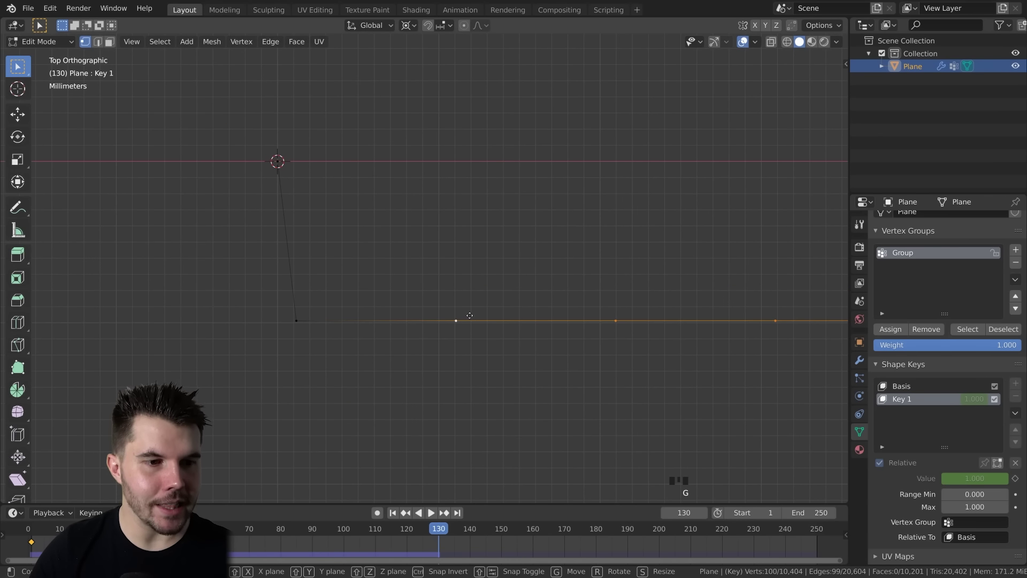
pyautogui.click(336, 162)
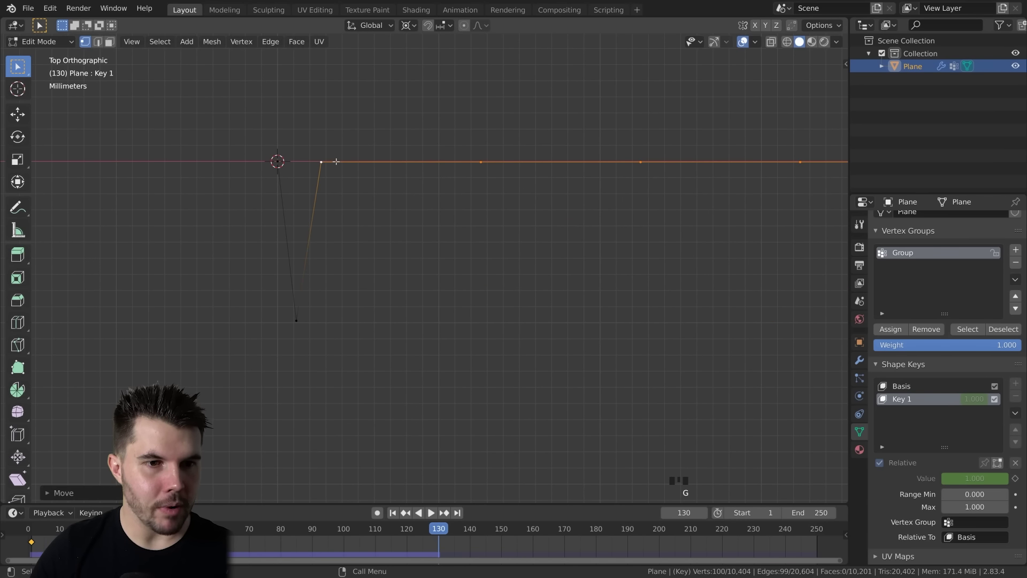
# - Form a second narrow fold beside the first by moving the remaining vertices about 0.01 m out and back, deselecting one vertex before each move
pyautogui.keyDown('shift'); pyautogui.click(321, 162); pyautogui.keyUp('shift')
pyautogui.press('g')
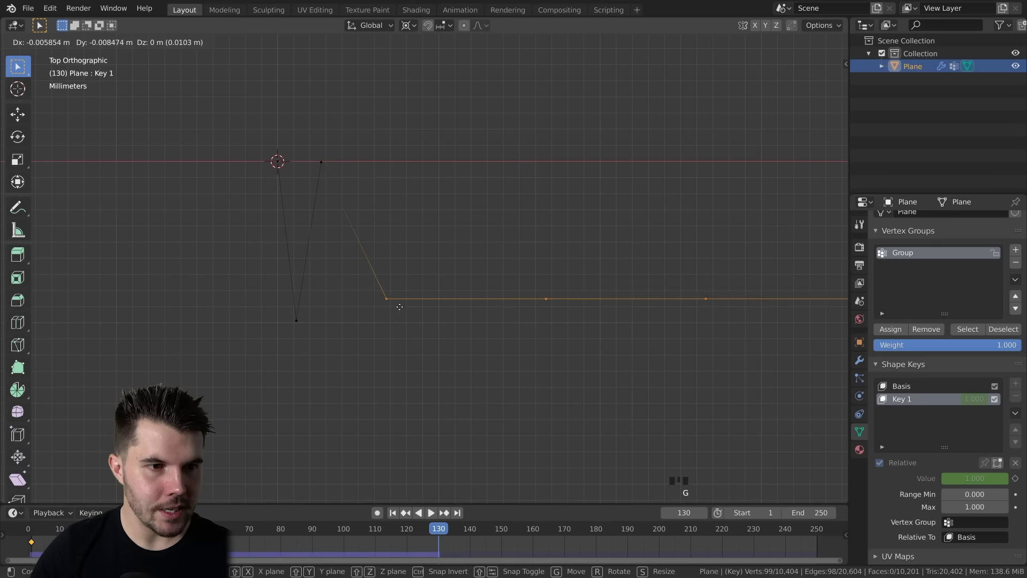
pyautogui.click(362, 328)
pyautogui.keyDown('shift'); pyautogui.click(348, 321); pyautogui.keyUp('shift')
pyautogui.press('g')
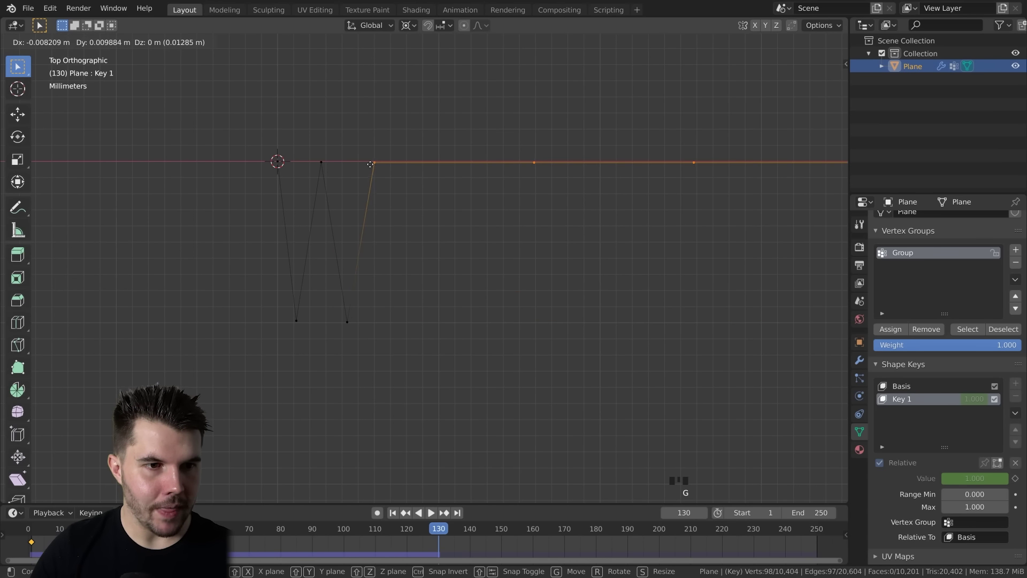
pyautogui.click(370, 163)
pyautogui.scroll(-2, 393, 238)
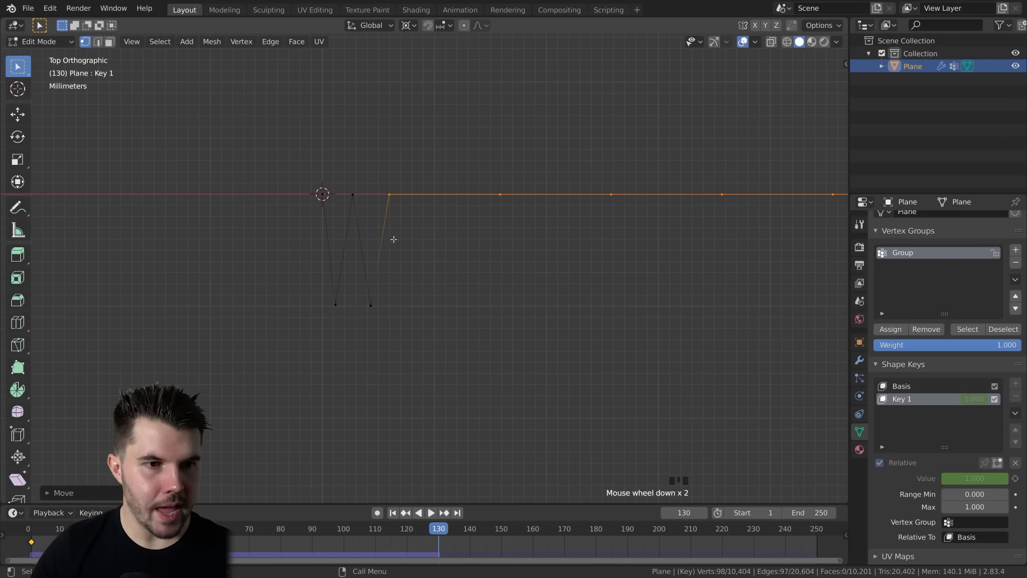
pyautogui.keyDown('shift'); pyautogui.moveTo(413, 218); pyautogui.dragTo(350, 217, button='middle'); pyautogui.keyUp('shift')
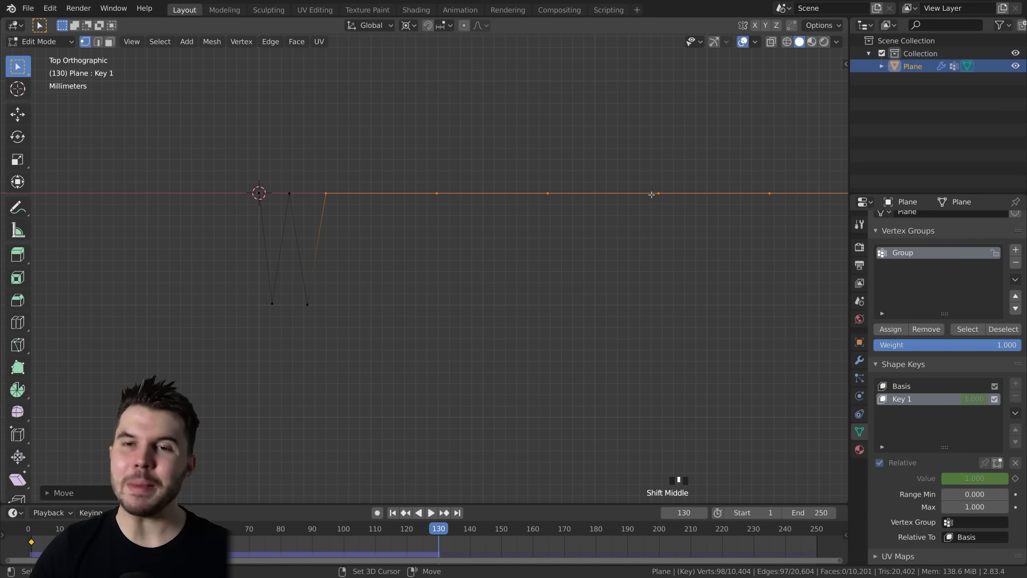
pyautogui.keyDown('shift'); pyautogui.click(324, 192); pyautogui.keyUp('shift')
pyautogui.keyDown('shift'); pyautogui.click(437, 192); pyautogui.keyUp('shift')
pyautogui.keyDown('shift'); pyautogui.click(547, 192); pyautogui.keyUp('shift')
pyautogui.keyDown('shift'); pyautogui.moveTo(602, 243); pyautogui.dragTo(555, 249, button='middle'); pyautogui.keyUp('shift')
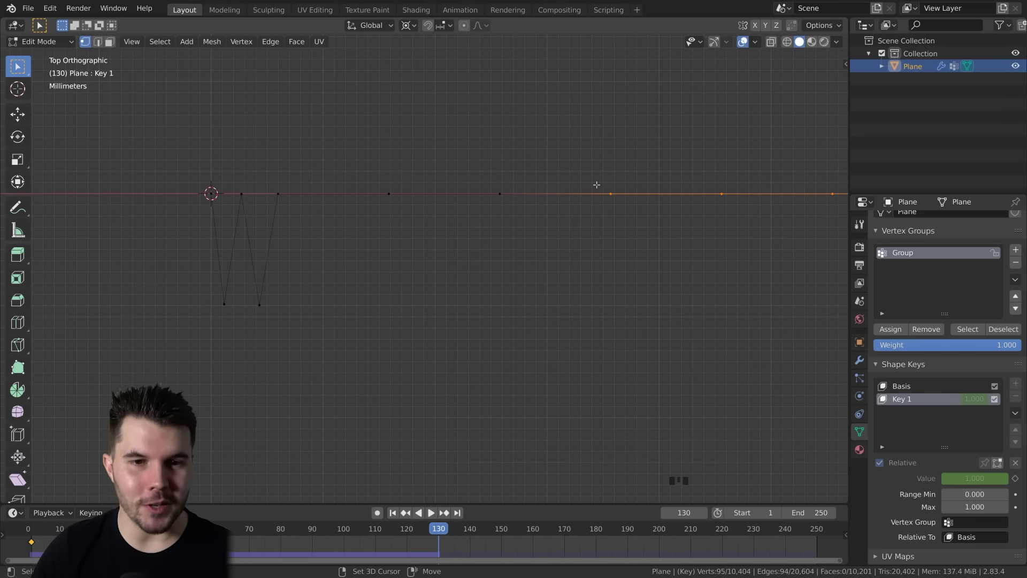
pyautogui.hotkey('alt', 'Tab')
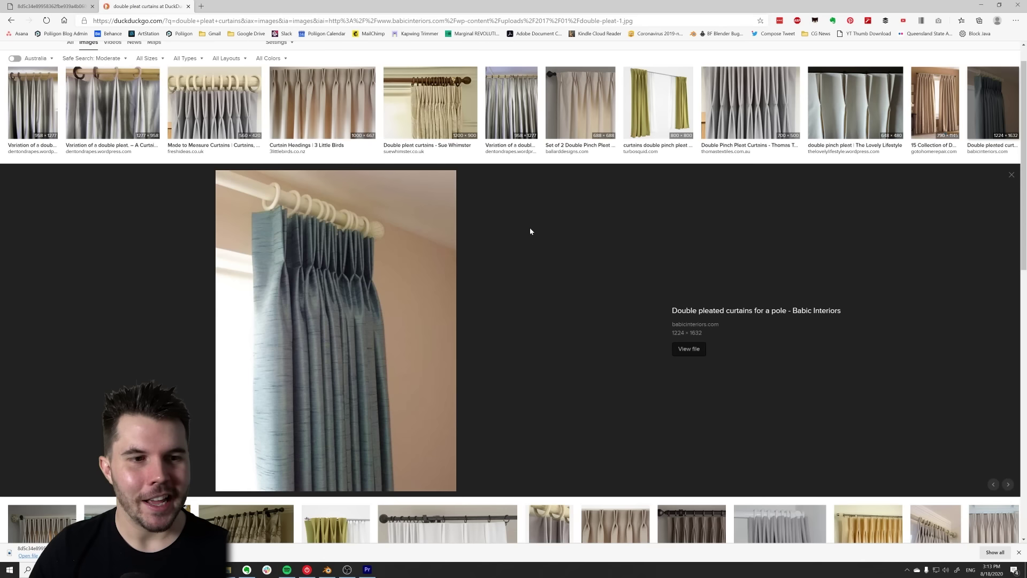
pyautogui.hotkey('alt', 'Tab')
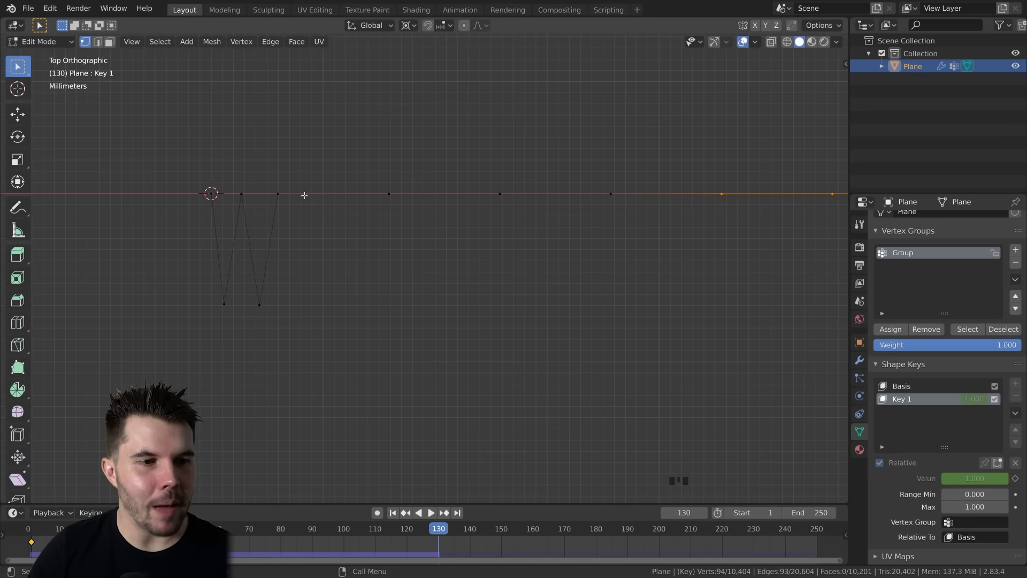
pyautogui.keyDown('shift'); pyautogui.click(610, 194); pyautogui.keyUp('shift')
pyautogui.keyDown('shift'); pyautogui.click(499, 194); pyautogui.keyUp('shift')
pyautogui.keyDown('shift'); pyautogui.click(389, 194); pyautogui.keyUp('shift')
pyautogui.keyDown('shift'); pyautogui.click(278, 193); pyautogui.keyUp('shift')
# - Leave four vertices in line as a flat gap, and shape the next pleat's first fold with the remaining vertices
pyautogui.keyDown('shift'); pyautogui.click(277, 192); pyautogui.keyUp('shift')
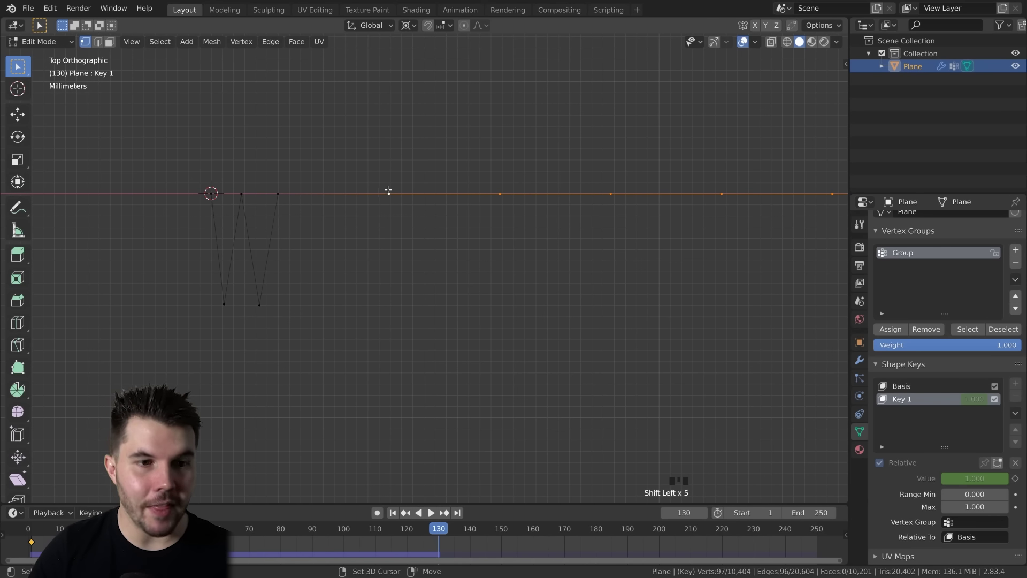
pyautogui.keyDown('shift'); pyautogui.click(389, 192); pyautogui.keyUp('shift')
pyautogui.keyDown('shift'); pyautogui.click(500, 193); pyautogui.keyUp('shift')
pyautogui.keyDown('shift'); pyautogui.click(611, 193); pyautogui.keyUp('shift')
pyautogui.keyDown('shift'); pyautogui.moveTo(704, 234); pyautogui.dragTo(572, 221, button='middle'); pyautogui.keyUp('shift')
pyautogui.press('g')
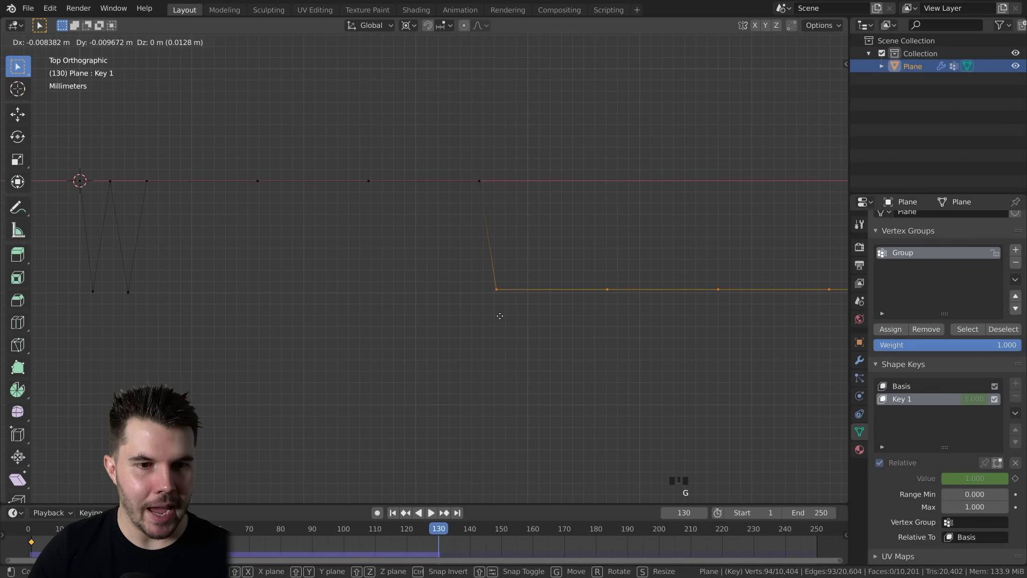
pyautogui.click(499, 317)
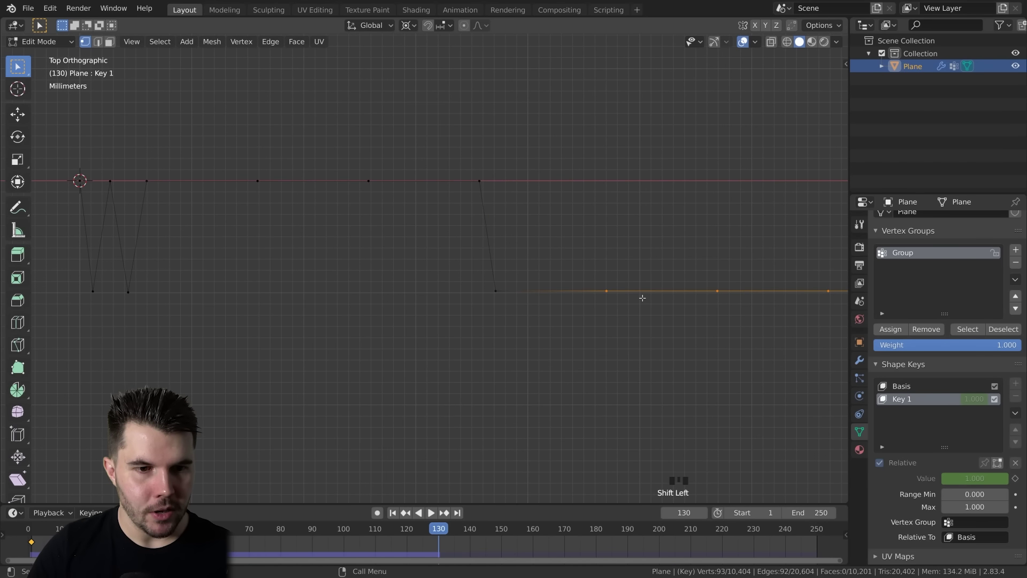
pyautogui.press('g')
pyautogui.click(518, 182)
# - Add the second pleat's other fold by moving the remaining vertices out and back to the original line, leaving one vertex behind each time
pyautogui.press('g')
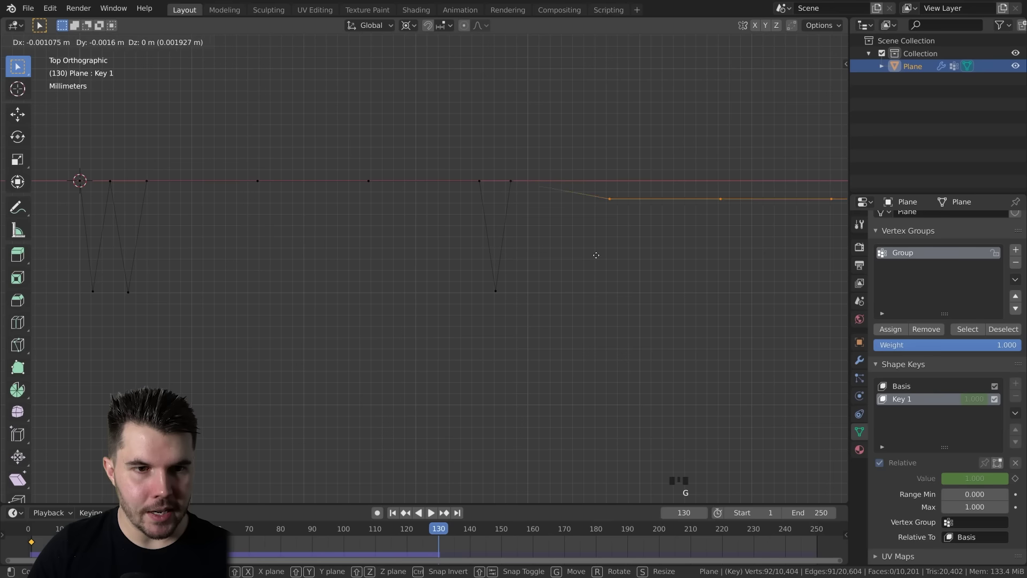
pyautogui.click(533, 300)
pyautogui.press('g')
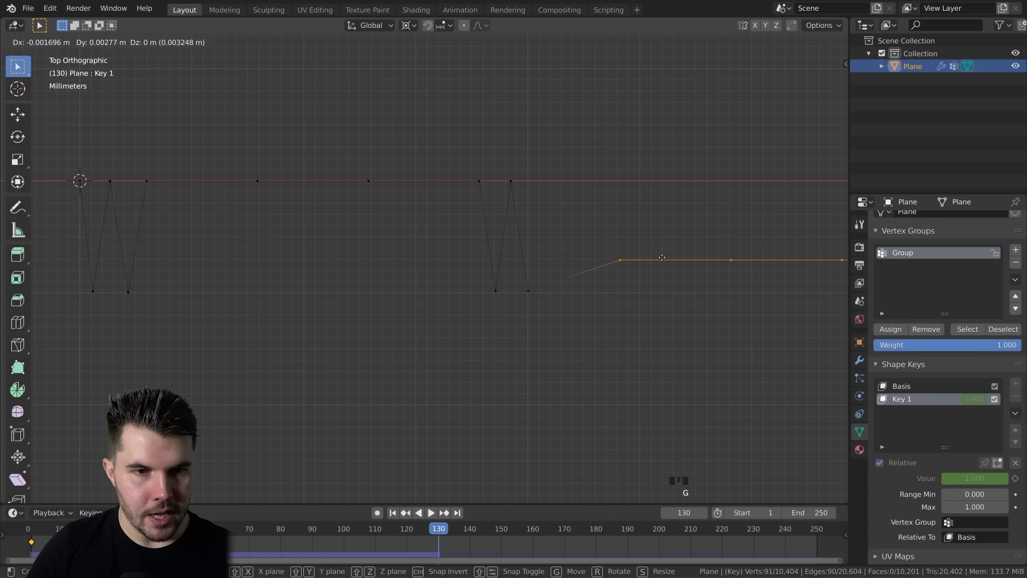
pyautogui.click(599, 188)
pyautogui.scroll(-3, 580, 260)
pyautogui.scroll(-1, 580, 260)
pyautogui.moveTo(580, 260)
pyautogui.keyDown('shift'); pyautogui.mouseDown(button='middle')
pyautogui.moveTo(606, 250)
pyautogui.moveTo(626, 273)
pyautogui.moveTo(579, 256)
pyautogui.mouseUp(button='middle'); pyautogui.keyUp('shift')
pyautogui.scroll(-11, 626, 274)
pyautogui.scroll(-3, 578, 255)
pyautogui.scroll(6, 610, 160)
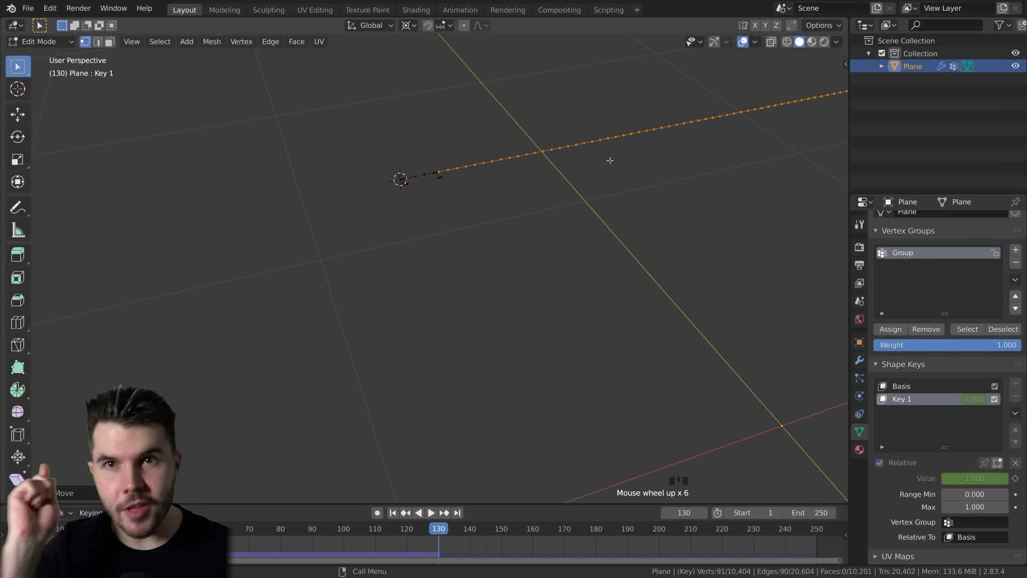
# - Reveal the hidden curtain vertices, return to Object Mode, and go back to frame 1
pyautogui.hotkey('alt', 'h')
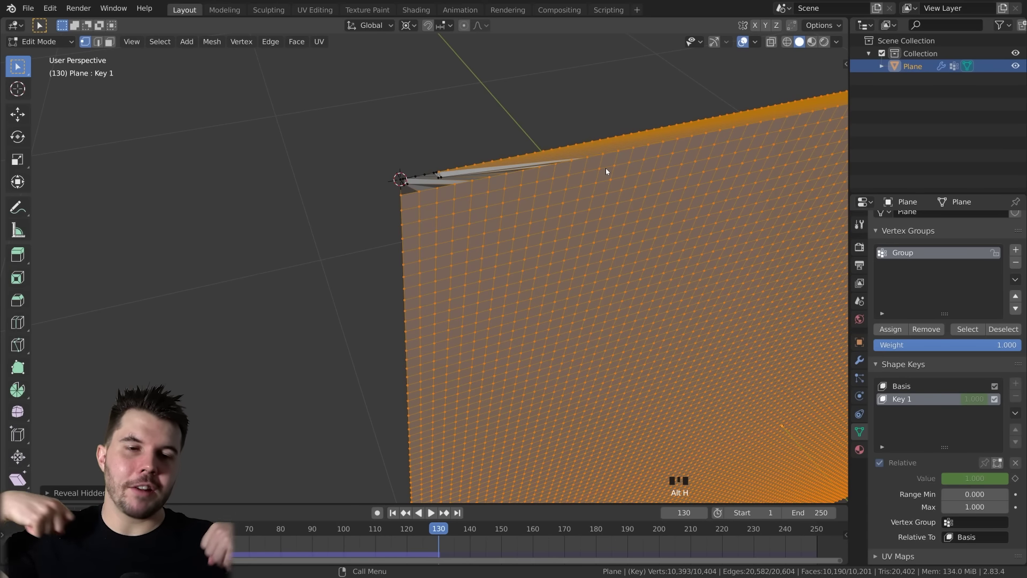
pyautogui.press('Tab')
pyautogui.hotkey('shift', 'Left')
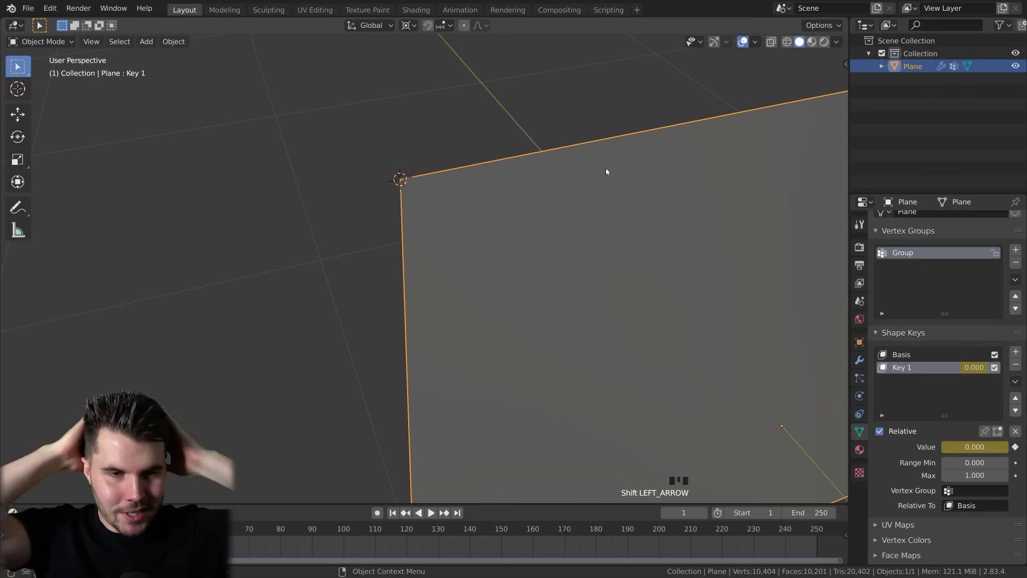
# - Play the cloth simulation from frame 1 with the whole curtain in view to examine how the top edge gathers
pyautogui.scroll(-6, 541, 224)
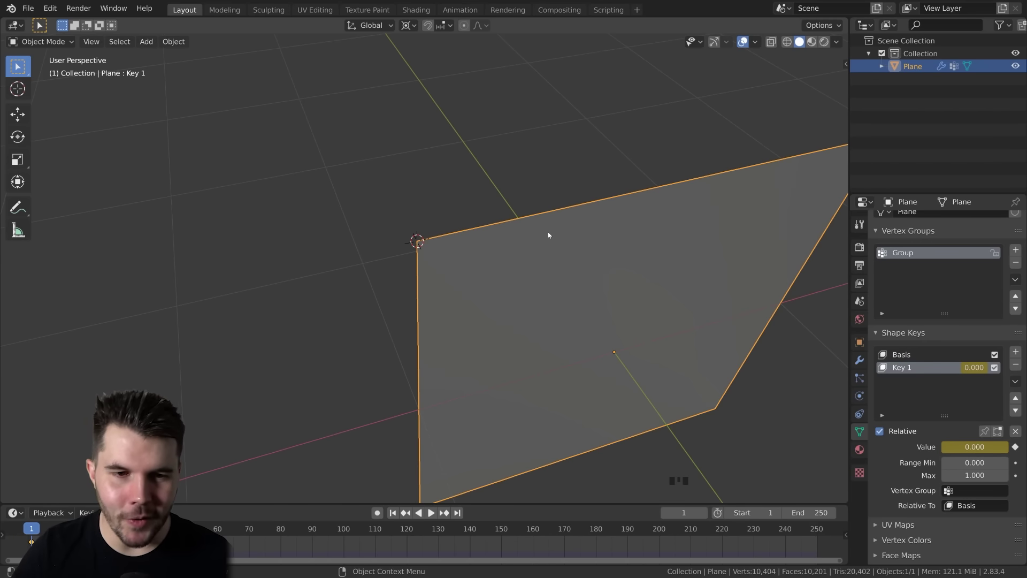
pyautogui.scroll(6, 549, 235)
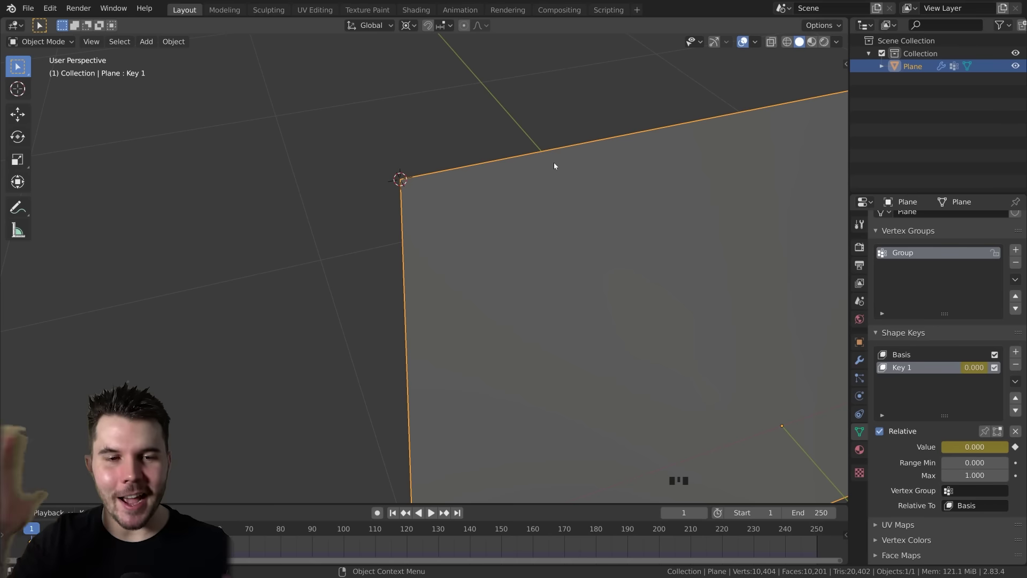
pyautogui.scroll(-4, 554, 166)
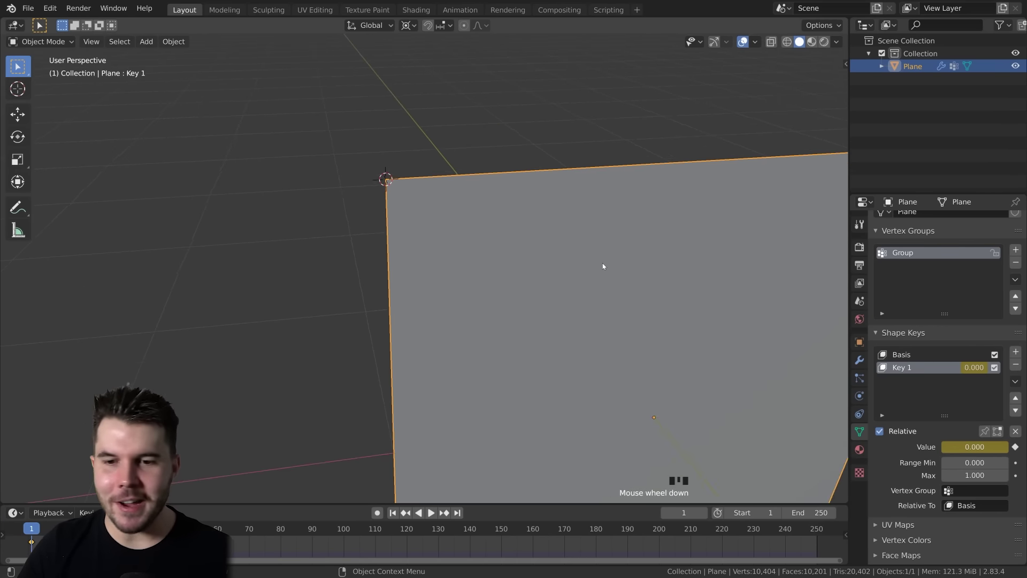
pyautogui.scroll(-3, 640, 302)
pyautogui.press('space')
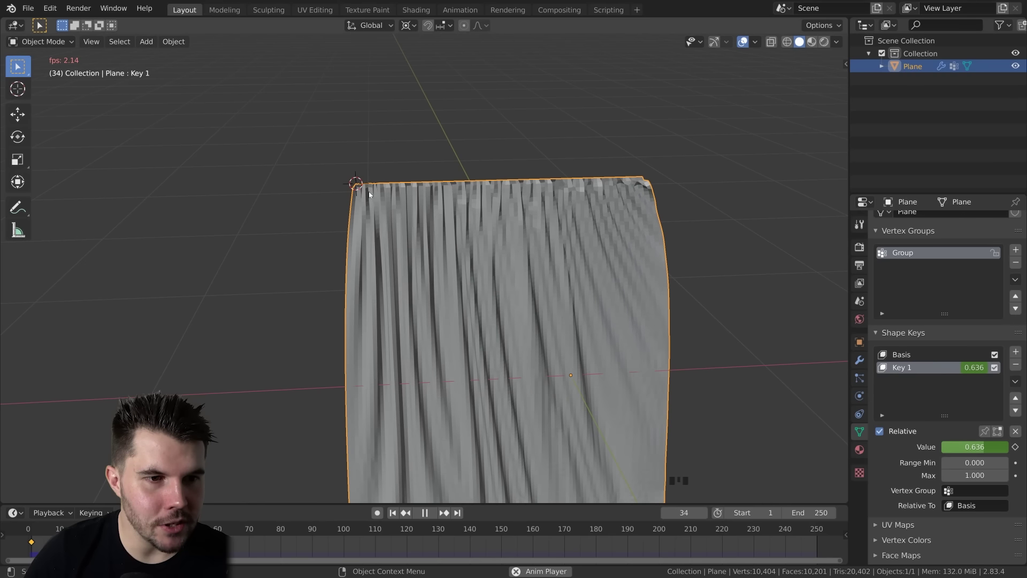
# - Play the cloth simulation in short stretches and examine the pleats forming at the curtain's pinned top corner
pyautogui.press('space')
pyautogui.scroll(2, 407, 196)
pyautogui.moveTo(371, 192); pyautogui.dragTo(536, 264, button='middle')
pyautogui.press('space')
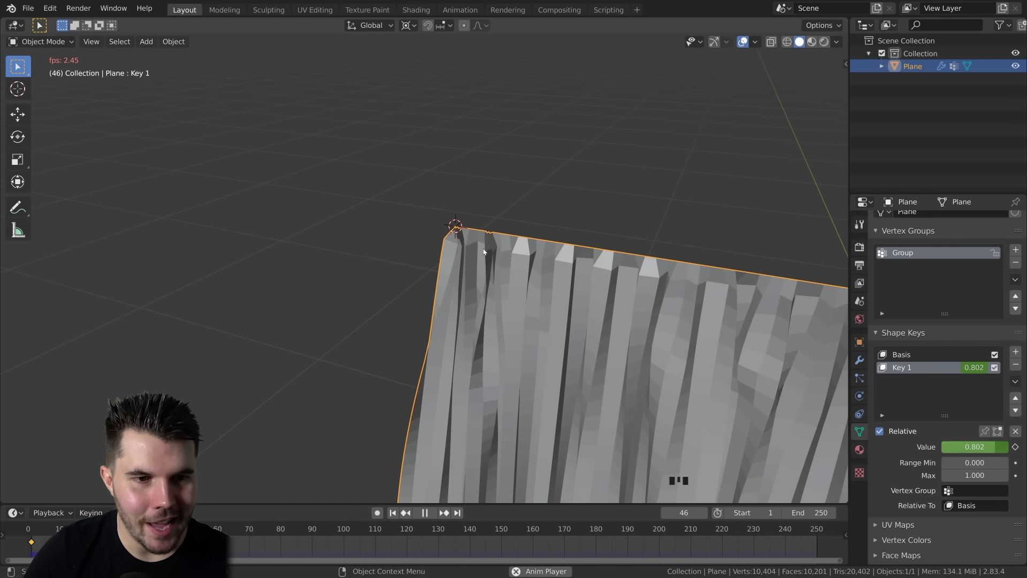
pyautogui.press('space')
pyautogui.moveTo(487, 273); pyautogui.dragTo(474, 203, button='middle')
pyautogui.press('space')
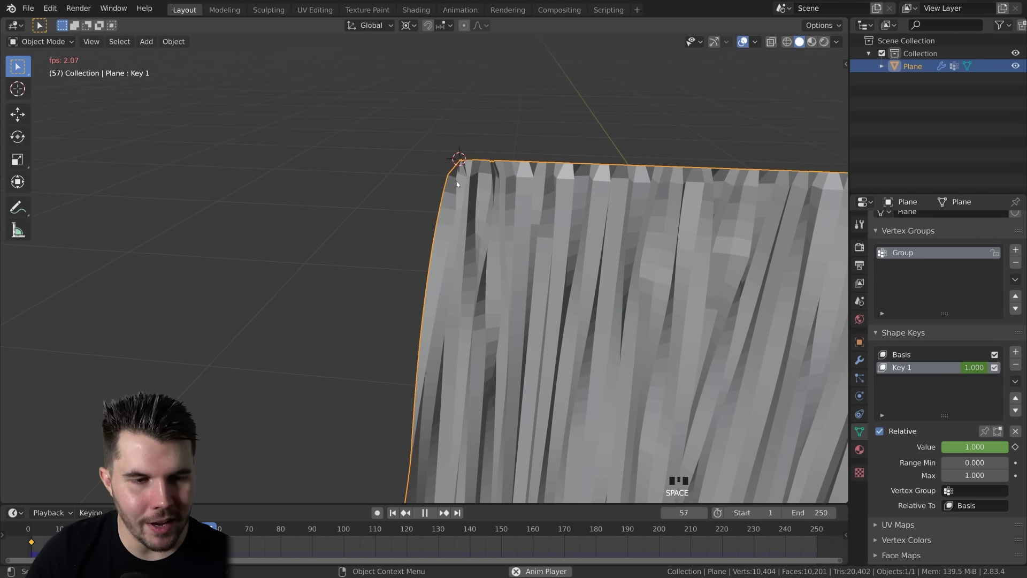
pyautogui.press('space')
pyautogui.moveTo(514, 209)
pyautogui.mouseDown(button='middle')
pyautogui.moveTo(511, 232)
pyautogui.moveTo(493, 233)
pyautogui.moveTo(503, 195)
pyautogui.moveTo(517, 213)
pyautogui.moveTo(541, 211)
pyautogui.moveTo(519, 186)
pyautogui.moveTo(548, 108)
pyautogui.moveTo(532, 209)
pyautogui.moveTo(539, 252)
pyautogui.moveTo(530, 215)
pyautogui.moveTo(480, 265)
pyautogui.moveTo(499, 288)
pyautogui.moveTo(489, 262)
pyautogui.mouseUp(button='middle')
# - Shade the curtain smooth and return the animation to frame 1
pyautogui.rightClick(503, 194)
pyautogui.click(503, 194)
pyautogui.scroll(-2, 499, 287)
pyautogui.scroll(4, 499, 287)
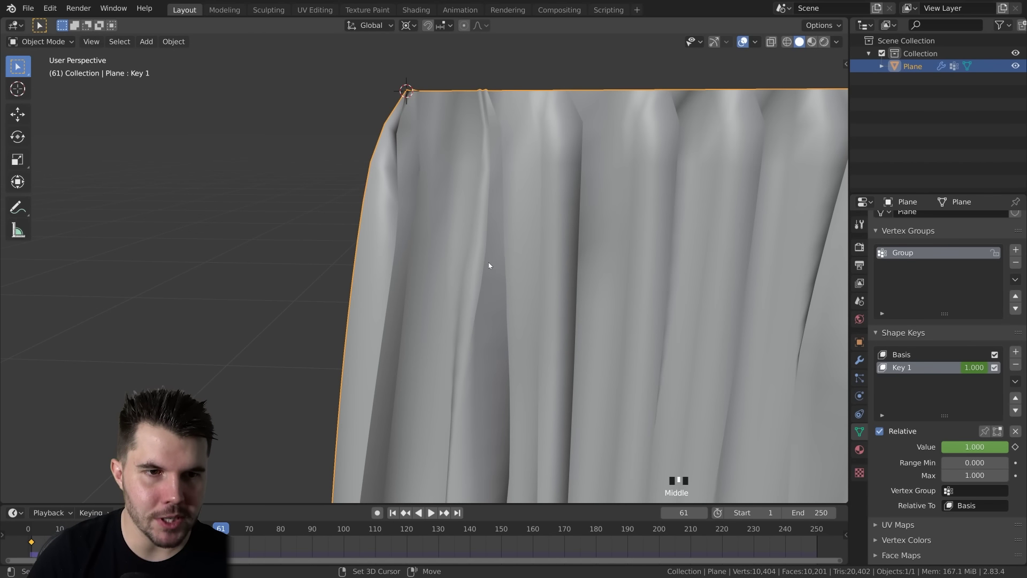
pyautogui.scroll(-4, 489, 262)
pyautogui.hotkey('shift', 'Left')
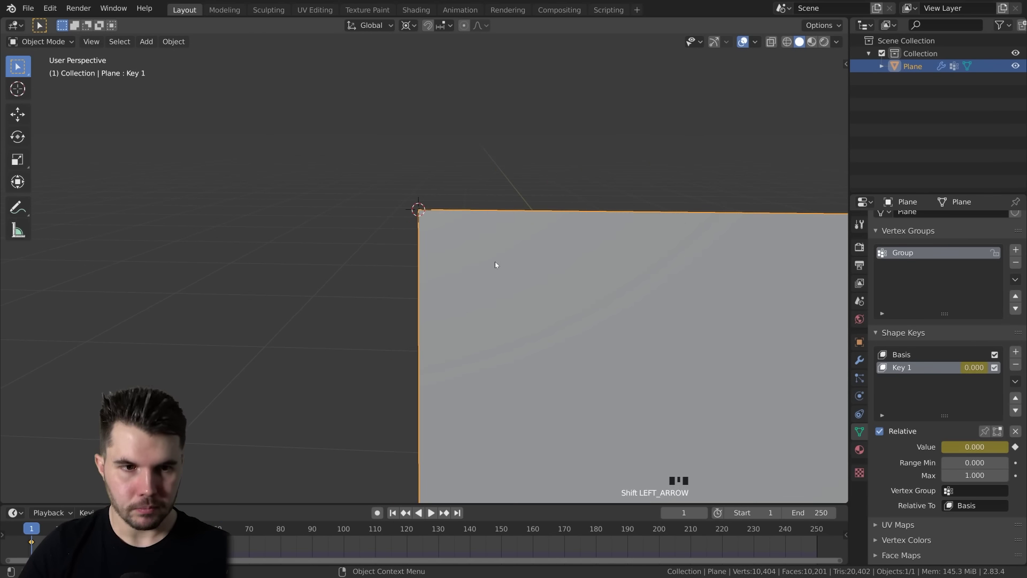
# - Enter Edit Mode on the curtain and centre the view on a top-edge vertex near the first pleat
pyautogui.press('Tab')
pyautogui.scroll(2, 470, 219)
pyautogui.scroll(2, 470, 218)
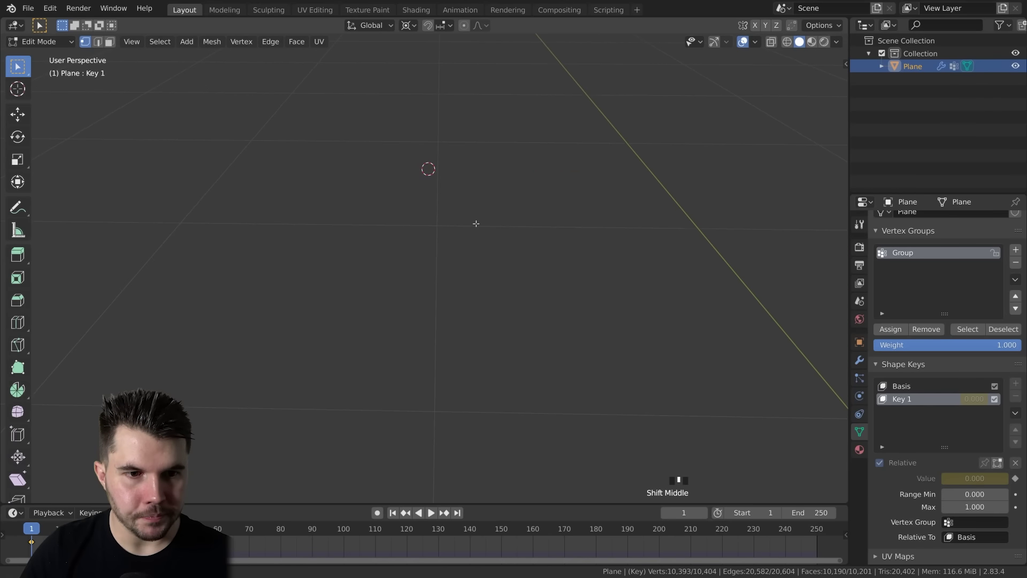
pyautogui.keyDown('shift'); pyautogui.moveTo(481, 227); pyautogui.dragTo(463, 220, button='middle'); pyautogui.keyUp('shift')
pyautogui.scroll(-2, 463, 219)
pyautogui.click(459, 223)
pyautogui.press('KP_Decimal')
pyautogui.scroll(1, 538, 291)
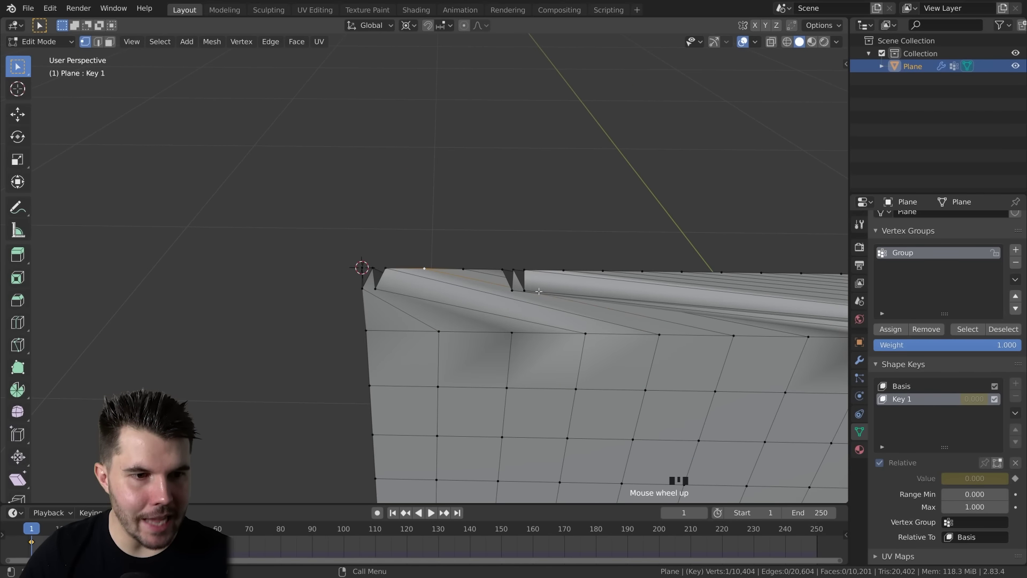
# - Hide everything except the curtain's top edge loop, select that loop, and show it from the top view
pyautogui.press('KP_7')
pyautogui.scroll(3, 537, 291)
pyautogui.keyDown('shift'); pyautogui.moveTo(501, 282); pyautogui.dragTo(500, 251, button='middle'); pyautogui.keyUp('shift')
pyautogui.scroll(-4, 503, 268)
pyautogui.keyDown('alt'); pyautogui.click(499, 249); pyautogui.keyUp('alt')
pyautogui.hotkey('ctrl', 'i')
pyautogui.press('h')
pyautogui.keyDown('alt'); pyautogui.click(506, 245); pyautogui.keyUp('alt')
pyautogui.press('KP_7')
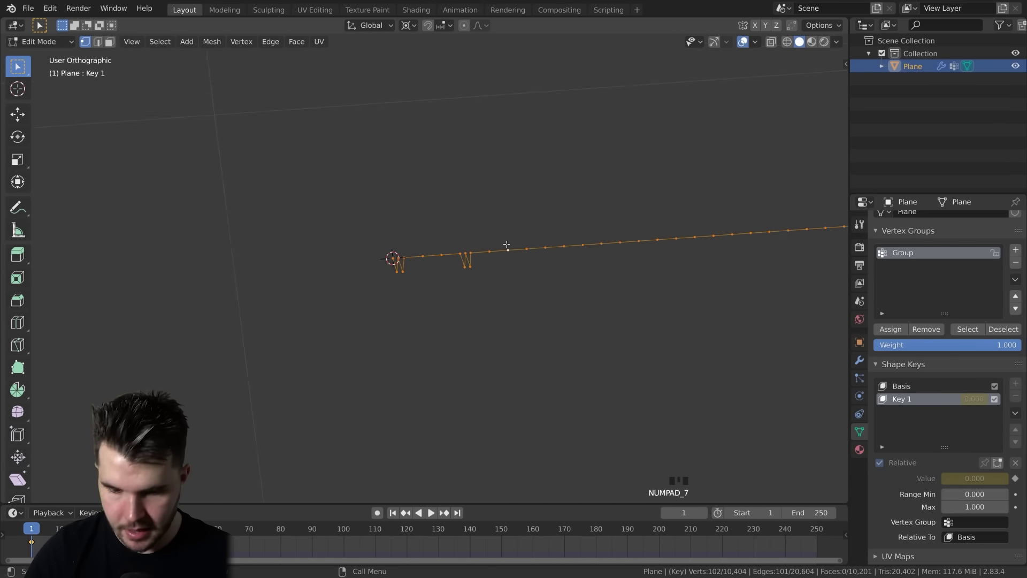
pyautogui.scroll(8, 497, 220)
# - Try moving the tip vertex of the first pleat's second fold further out, and undo the move
pyautogui.click(345, 197)
pyautogui.keyDown('shift'); pyautogui.click(326, 275); pyautogui.keyUp('shift')
pyautogui.click(336, 274)
pyautogui.press('g')
pyautogui.click(336, 321)
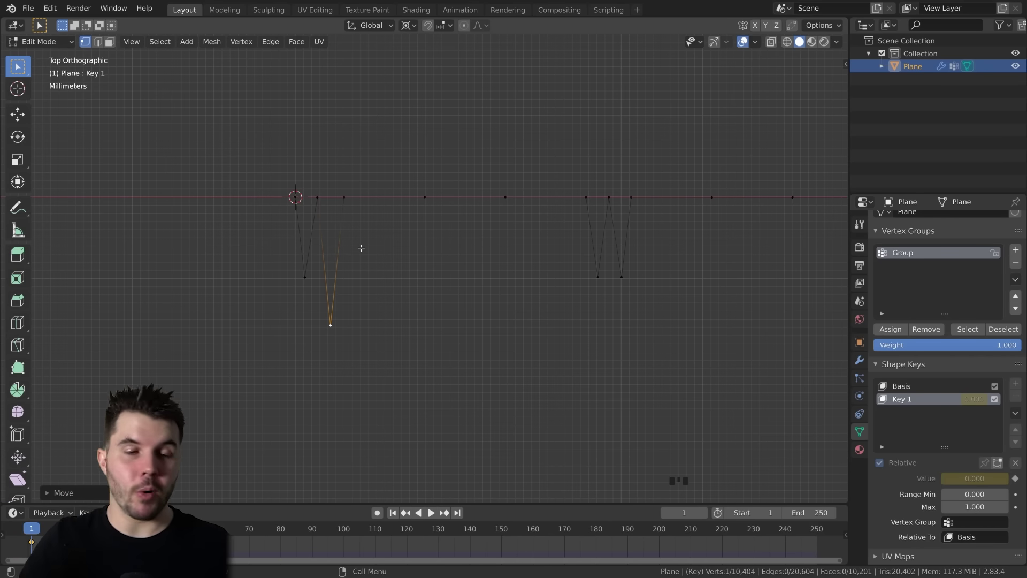
pyautogui.scroll(-1, 374, 240)
pyautogui.hotkey('ctrl', 'z')
# - Examine the whole top edge loop and its two double pleats from an angle and from above
pyautogui.keyDown('alt'); pyautogui.click(389, 209); pyautogui.keyUp('alt')
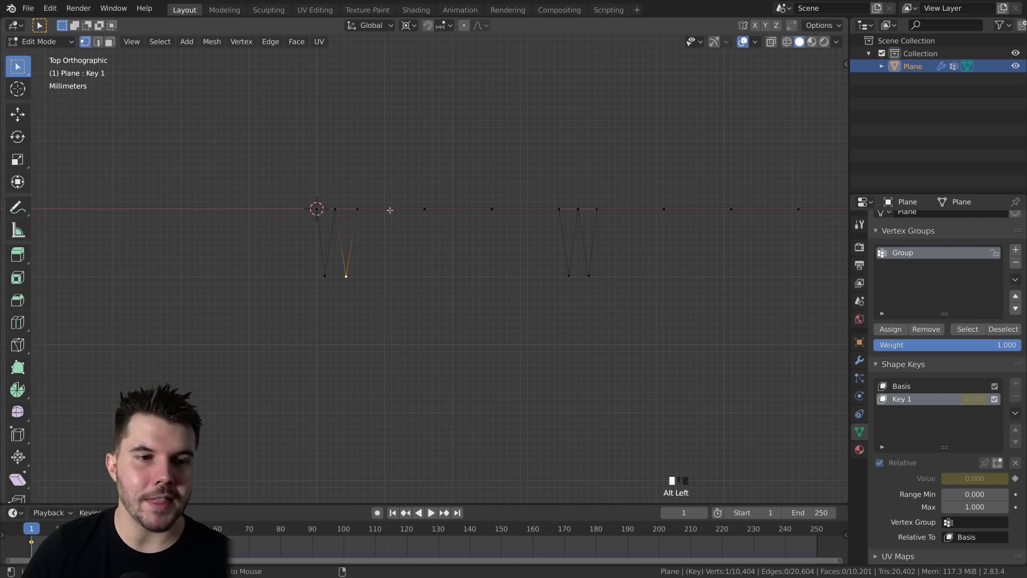
pyautogui.scroll(-3, 449, 257)
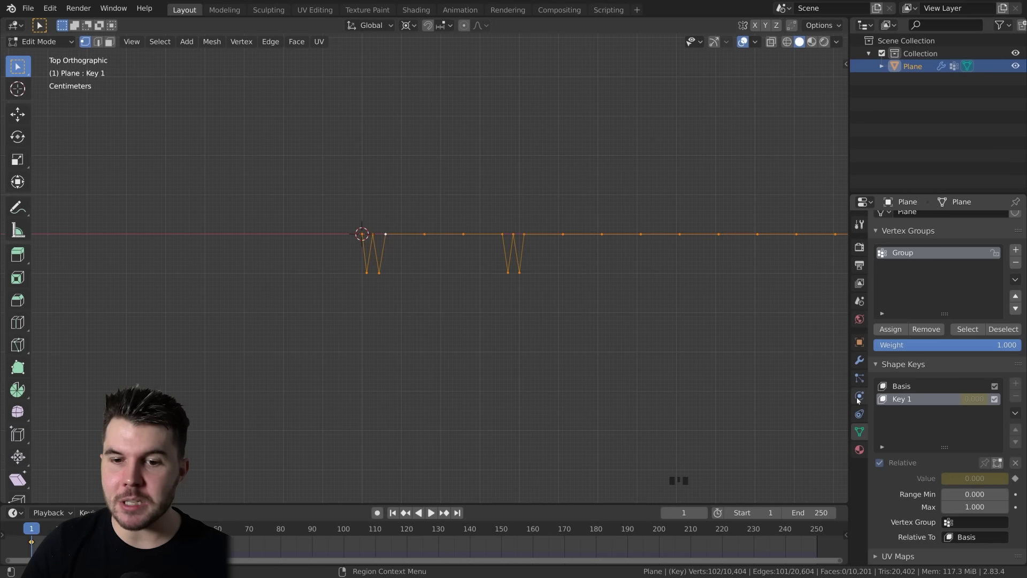
pyautogui.scroll(2, 612, 256)
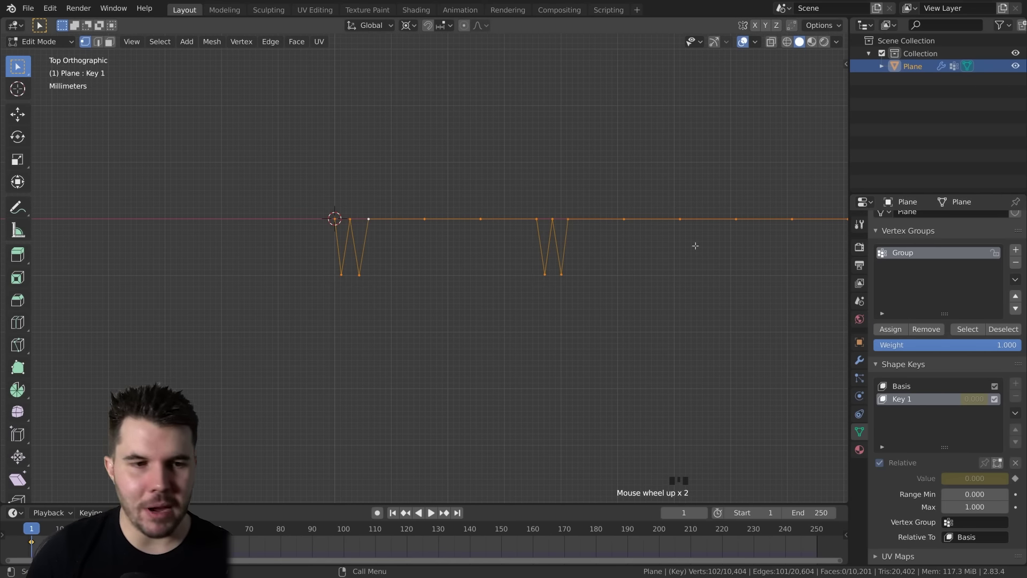
pyautogui.click(440, 227)
pyautogui.moveTo(374, 298); pyautogui.dragTo(433, 332, button='middle')
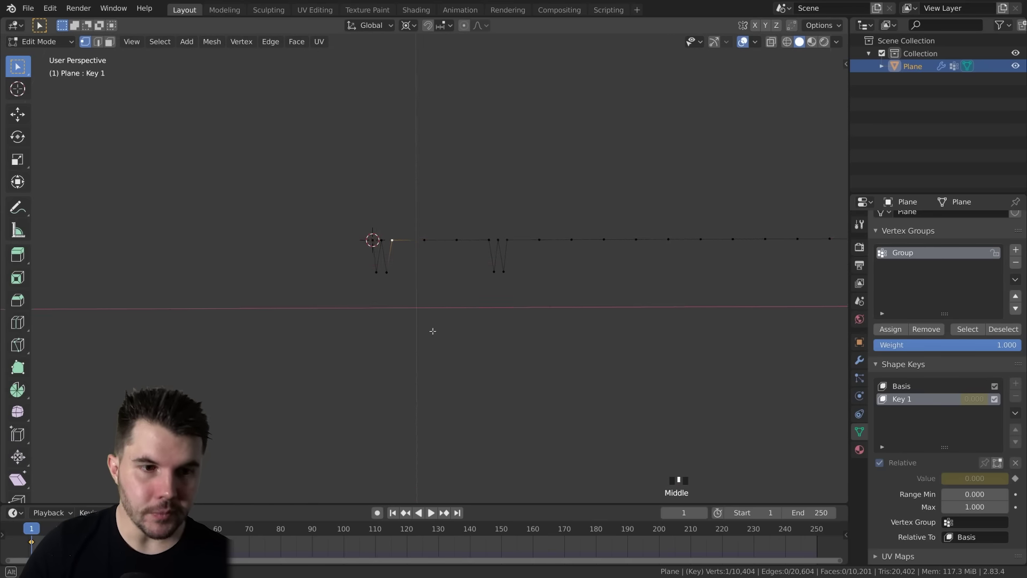
pyautogui.scroll(-3, 406, 272)
pyautogui.scroll(4, 407, 272)
pyautogui.scroll(-2, 358, 263)
pyautogui.press('KP_7')
pyautogui.scroll(-2, 362, 257)
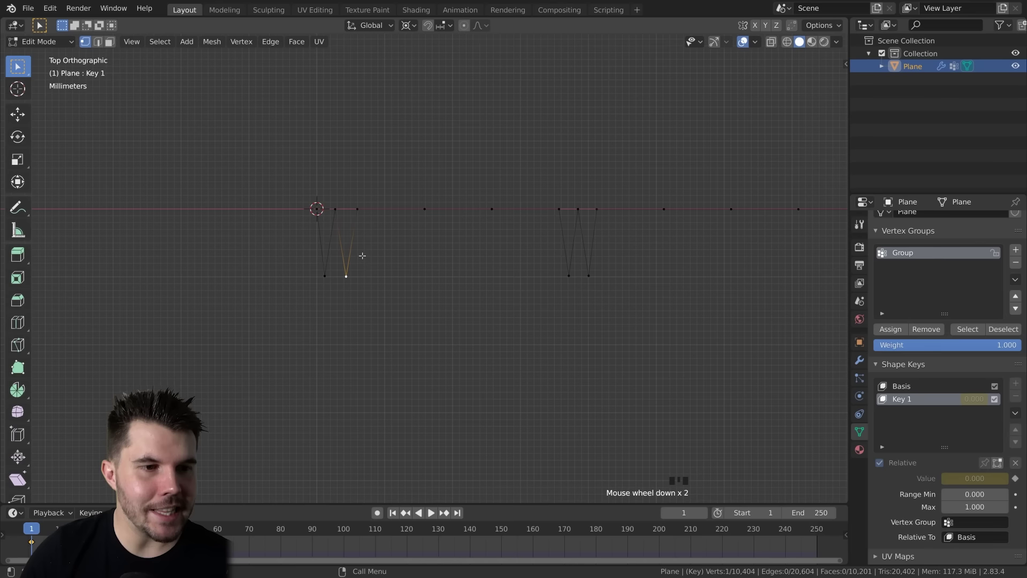
# - Highlight the first pleat's fold tips and base vertices to compare how they are spaced
pyautogui.scroll(2, 343, 239)
pyautogui.keyDown('shift'); pyautogui.click(328, 187); pyautogui.keyUp('shift')
pyautogui.keyDown('shift'); pyautogui.click(313, 274); pyautogui.keyUp('shift')
pyautogui.keyDown('shift'); pyautogui.click(328, 188); pyautogui.keyUp('shift')
pyautogui.keyDown('shift'); pyautogui.click(308, 276); pyautogui.keyUp('shift')
pyautogui.keyDown('shift'); pyautogui.click(309, 277); pyautogui.keyUp('shift')
pyautogui.keyDown('shift'); pyautogui.click(329, 185); pyautogui.keyUp('shift')
pyautogui.click(424, 184)
pyautogui.keyDown('shift'); pyautogui.click(329, 183); pyautogui.keyUp('shift')
pyautogui.click(338, 283)
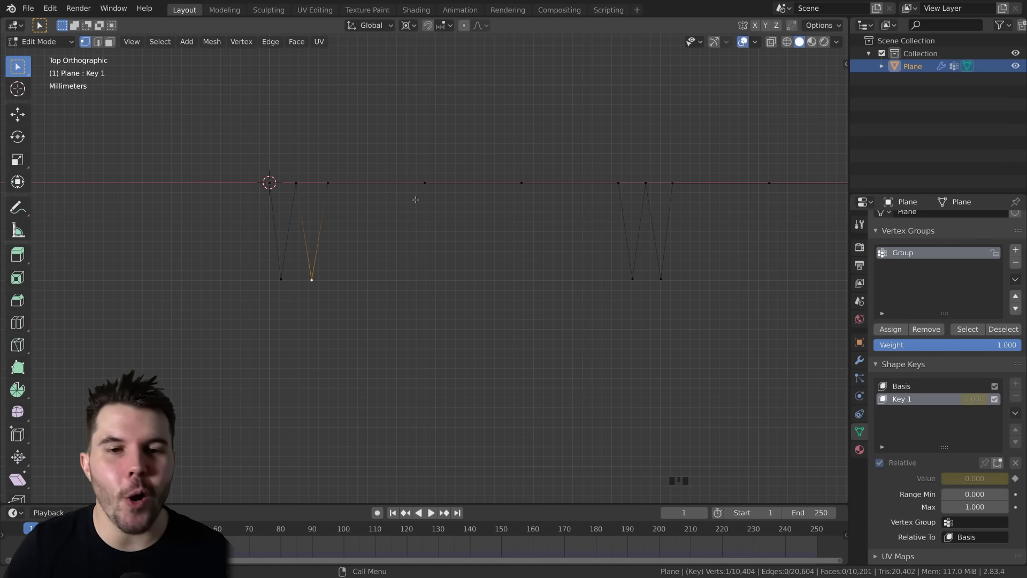
pyautogui.scroll(-2, 321, 246)
pyautogui.click(335, 278)
pyautogui.scroll(2, 355, 255)
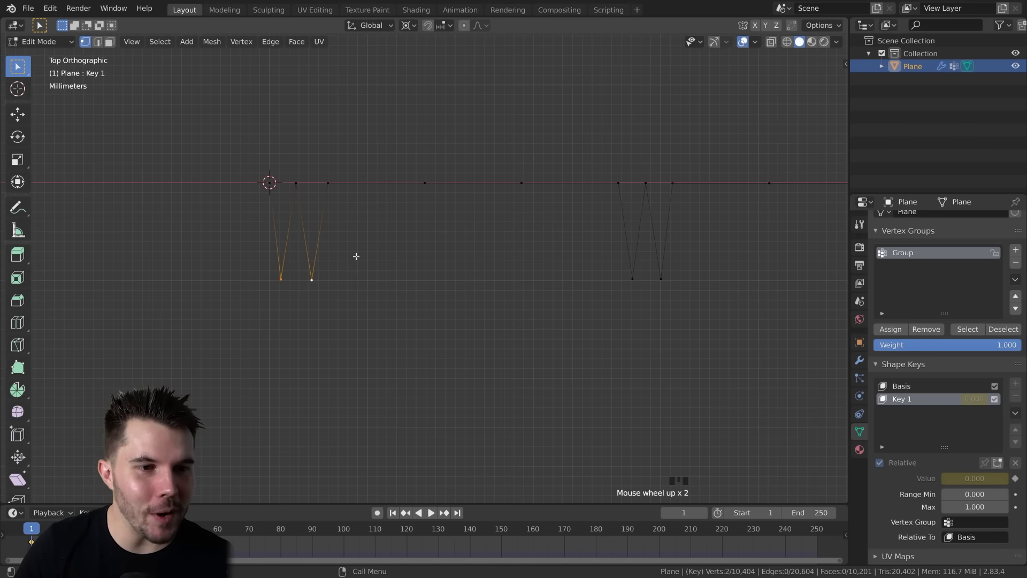
# - Highlight the flat-gap vertices beside the first pleat, and the second fold's tip with its base vertex, to compare their spacing
pyautogui.click(447, 165)
pyautogui.keyDown('shift'); pyautogui.click(539, 164); pyautogui.keyUp('shift')
pyautogui.scroll(-2, 532, 202)
pyautogui.keyDown('shift'); pyautogui.click(347, 196); pyautogui.keyUp('shift')
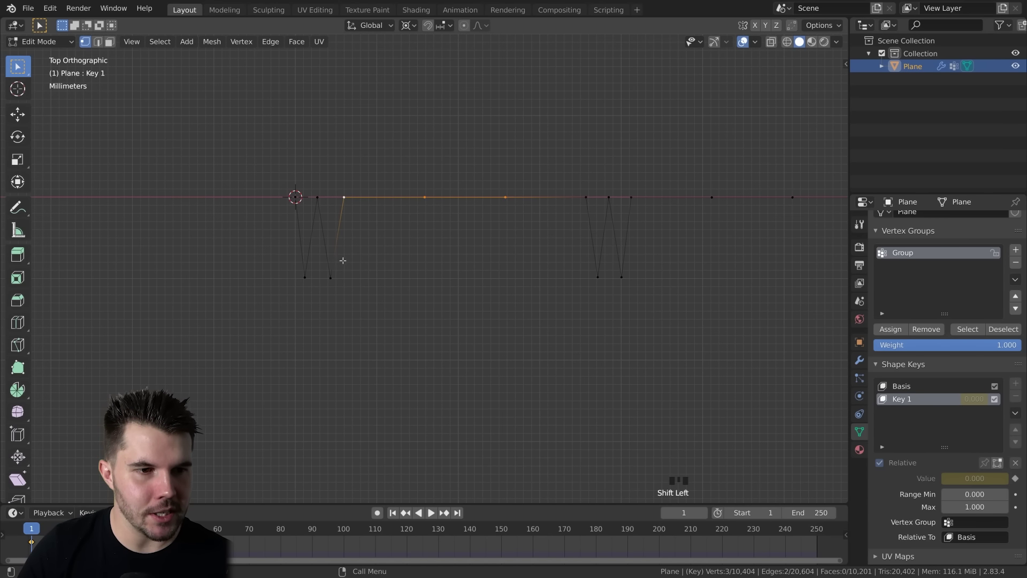
pyautogui.click(333, 276)
pyautogui.keyDown('shift'); pyautogui.click(348, 199); pyautogui.keyUp('shift')
pyautogui.scroll(2, 350, 276)
pyautogui.scroll(-5, 573, 300)
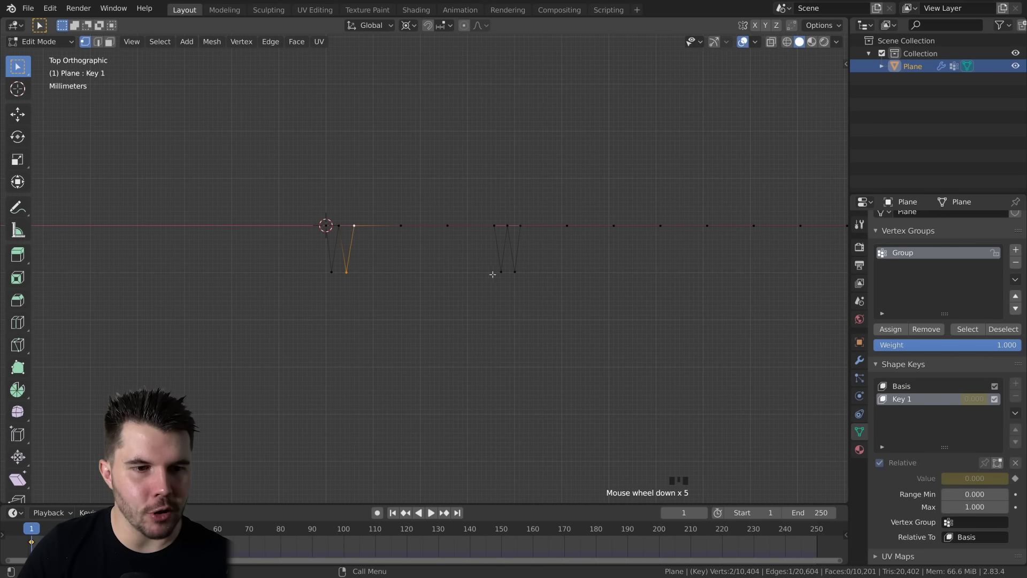
# - Draw annotation strokes outward from the second fold's tip and base vertices, and erase them
pyautogui.moveTo(353, 273); pyautogui.dragTo(381, 274)
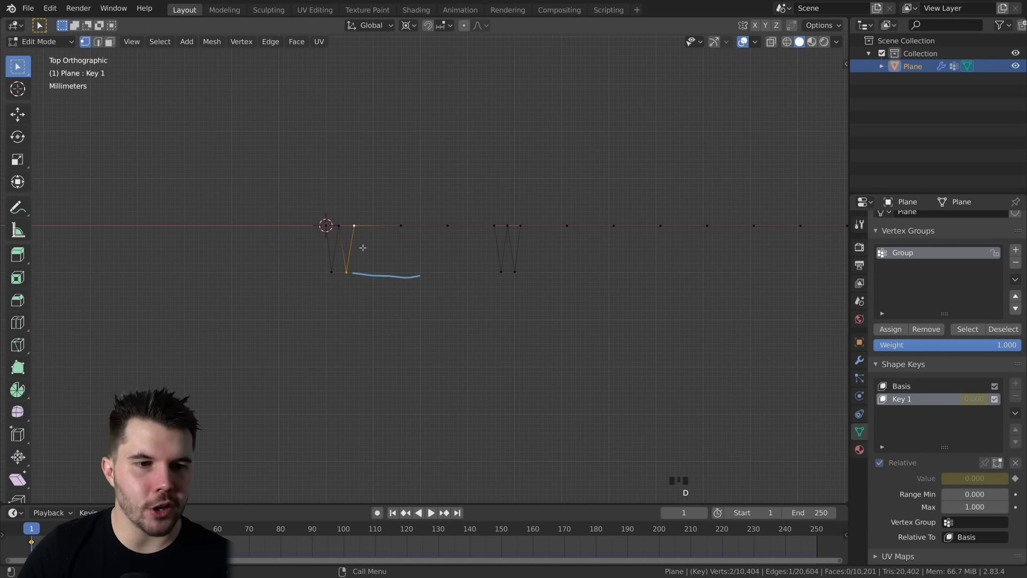
pyautogui.moveTo(357, 226); pyautogui.dragTo(394, 226)
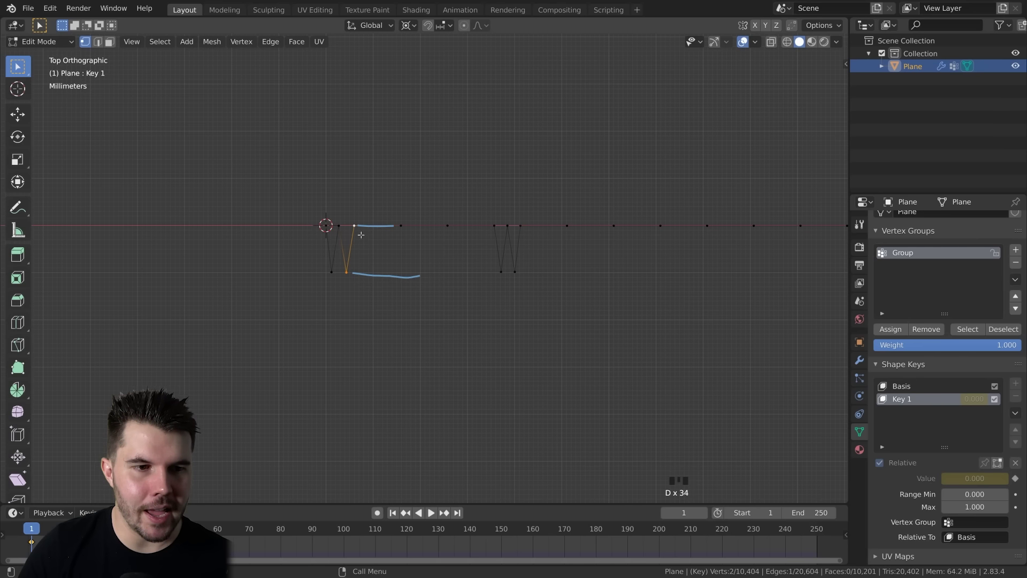
pyautogui.moveTo(394, 225)
pyautogui.mouseDown(button='right')
pyautogui.moveTo(361, 225)
pyautogui.moveTo(376, 275)
pyautogui.moveTo(420, 276)
pyautogui.mouseUp(button='right')
pyautogui.scroll(3, 422, 271)
pyautogui.scroll(1, 422, 271)
pyautogui.moveTo(263, 275); pyautogui.dragTo(353, 280, button='right')
# - Select the whole top edge, and deselect the first two pleats plus the next three vertices as a flat gap
pyautogui.scroll(-3, 552, 266)
pyautogui.moveTo(553, 267)
pyautogui.keyDown('shift'); pyautogui.mouseDown(button='middle')
pyautogui.moveTo(427, 270)
pyautogui.moveTo(332, 291)
pyautogui.mouseUp(button='middle'); pyautogui.keyUp('shift')
pyautogui.scroll(1, 332, 291)
pyautogui.click(448, 231)
pyautogui.click(449, 231)
pyautogui.press('a')
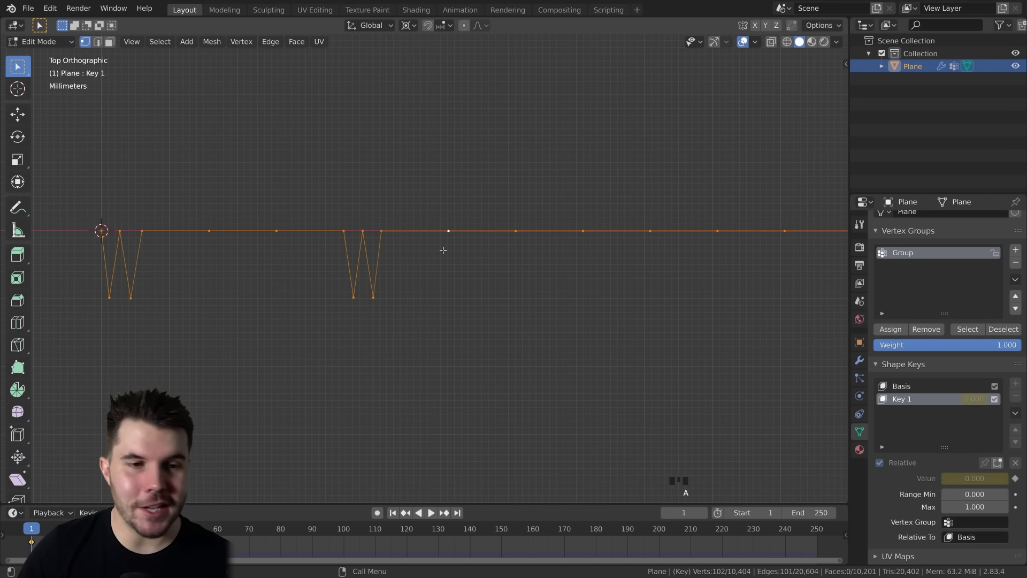
pyautogui.press('c')
pyautogui.moveTo(140, 257)
pyautogui.keyDown('shift'); pyautogui.mouseDown()
pyautogui.moveTo(307, 245)
pyautogui.moveTo(359, 264)
pyautogui.mouseUp(); pyautogui.keyUp('shift')
pyautogui.rightClick(359, 264)
pyautogui.keyDown('shift'); pyautogui.click(448, 231); pyautogui.keyUp('shift')
pyautogui.keyDown('shift'); pyautogui.click(516, 231); pyautogui.keyUp('shift')
pyautogui.keyDown('shift'); pyautogui.click(583, 231); pyautogui.keyUp('shift')
pyautogui.keyDown('shift'); pyautogui.moveTo(601, 233); pyautogui.dragTo(463, 212, button='middle'); pyautogui.keyUp('shift')
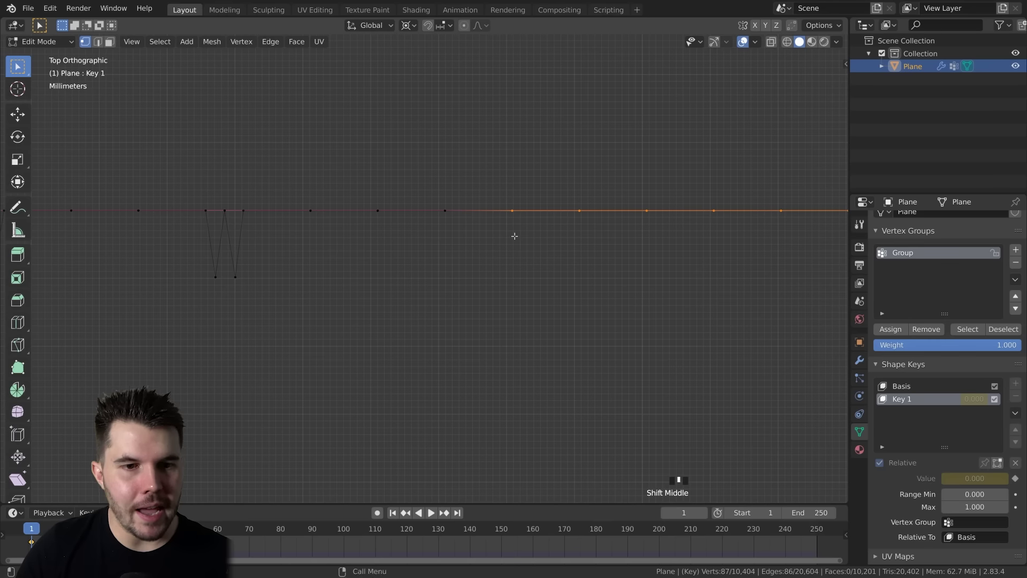
# - Form the third pleat's first fold by moving the selected vertices out and back to the line, leaving one behind each time
pyautogui.press('g')
pyautogui.click(449, 273)
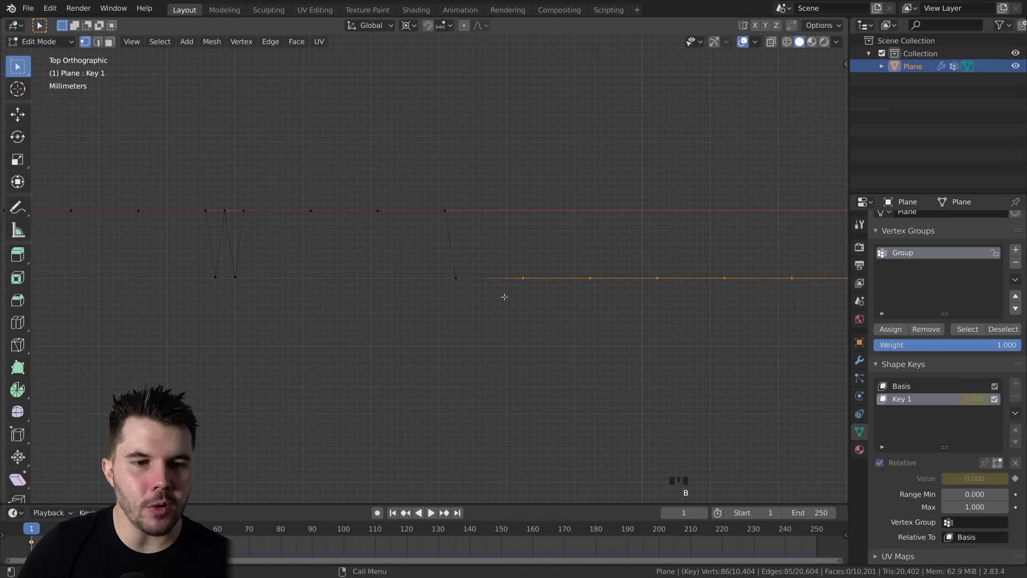
pyautogui.press('g')
pyautogui.click(458, 206)
pyautogui.press('b')
pyautogui.press('Escape')
# - Form the third pleat's second fold the same way, bringing the remaining vertices back to the original line
pyautogui.press('g')
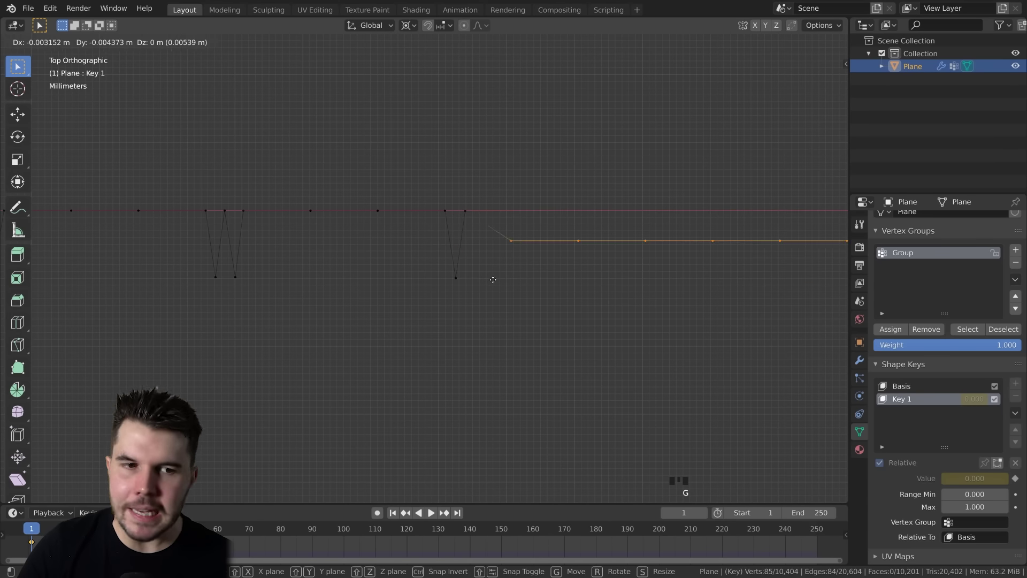
pyautogui.click(468, 270)
pyautogui.press('b')
pyautogui.moveTo(459, 271); pyautogui.dragTo(494, 310)
pyautogui.press('g')
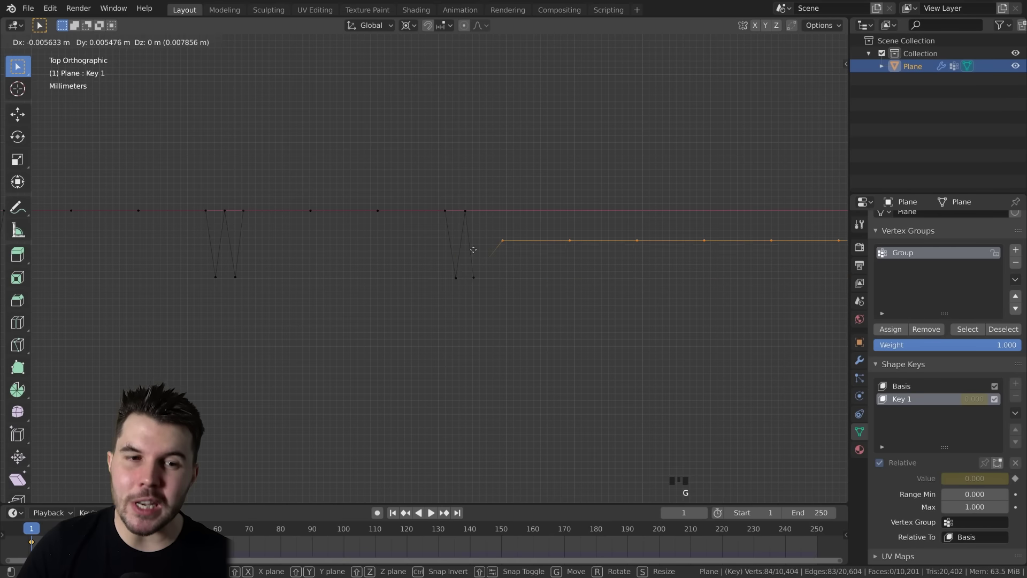
pyautogui.click(504, 243)
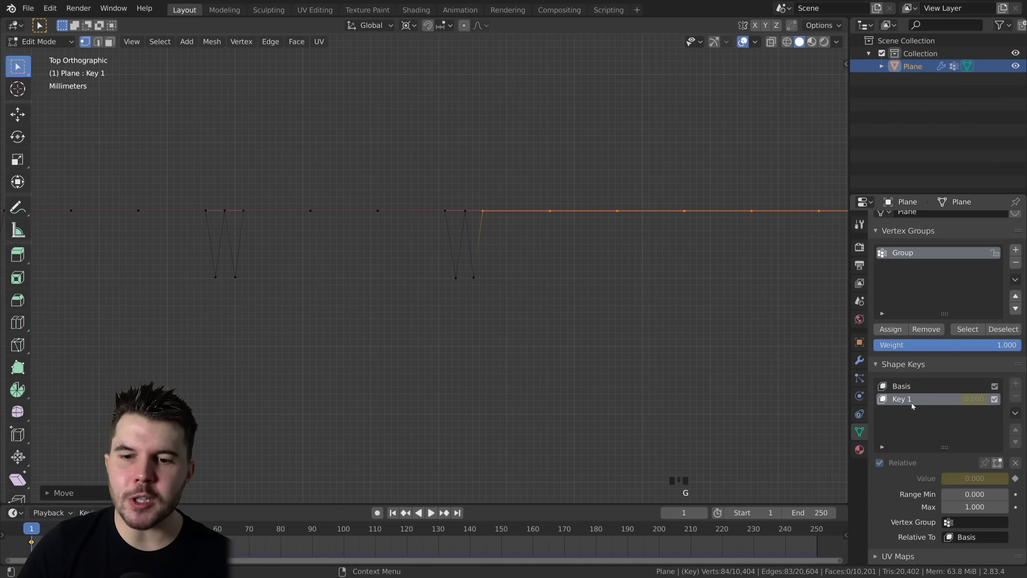
# - Leave four vertices in line as a flat gap, and shape the fourth pleat's first fold with the remaining vertices
pyautogui.press('b')
pyautogui.moveTo(471, 192); pyautogui.dragTo(504, 228, button='middle')
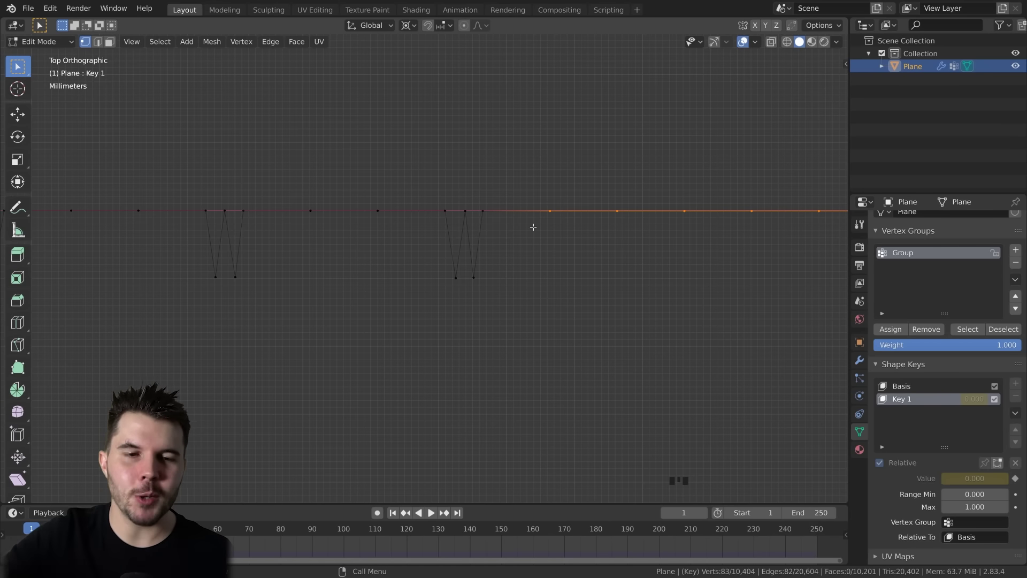
pyautogui.keyDown('shift'); pyautogui.moveTo(527, 235); pyautogui.dragTo(465, 240, button='middle'); pyautogui.keyUp('shift')
pyautogui.keyDown('shift'); pyautogui.moveTo(618, 228); pyautogui.dragTo(580, 224, button='middle'); pyautogui.keyUp('shift')
pyautogui.press('g')
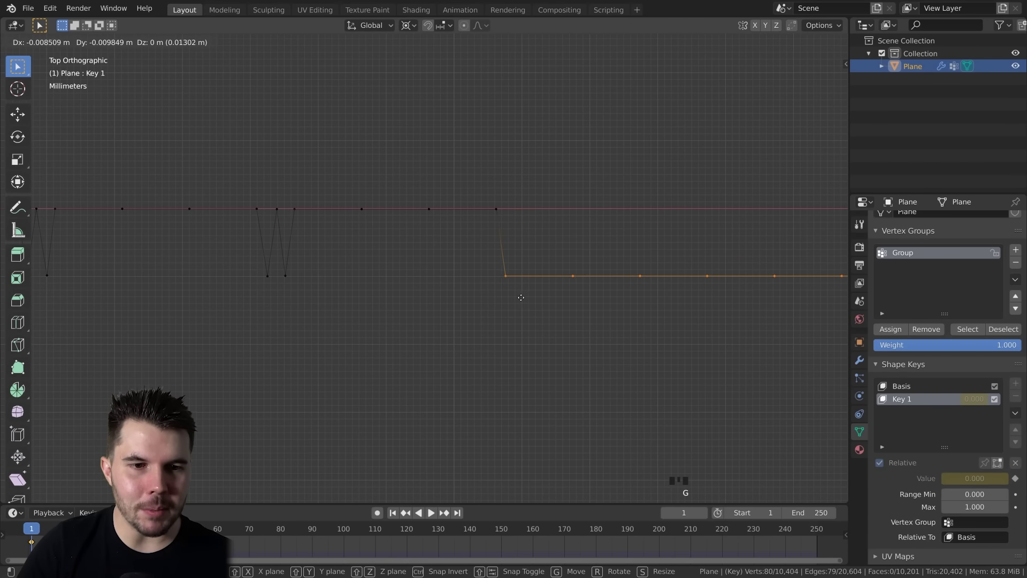
pyautogui.click(504, 281)
pyautogui.press('g')
pyautogui.click(491, 222)
pyautogui.press('b')
pyautogui.moveTo(507, 206); pyautogui.dragTo(525, 229, button='middle')
# - Add the fourth pleat's second fold by moving the remaining vertices out and back to the line
pyautogui.press('g')
pyautogui.click(504, 302)
pyautogui.press('b')
pyautogui.moveTo(508, 269); pyautogui.dragTo(538, 295, button='middle')
pyautogui.press('g')
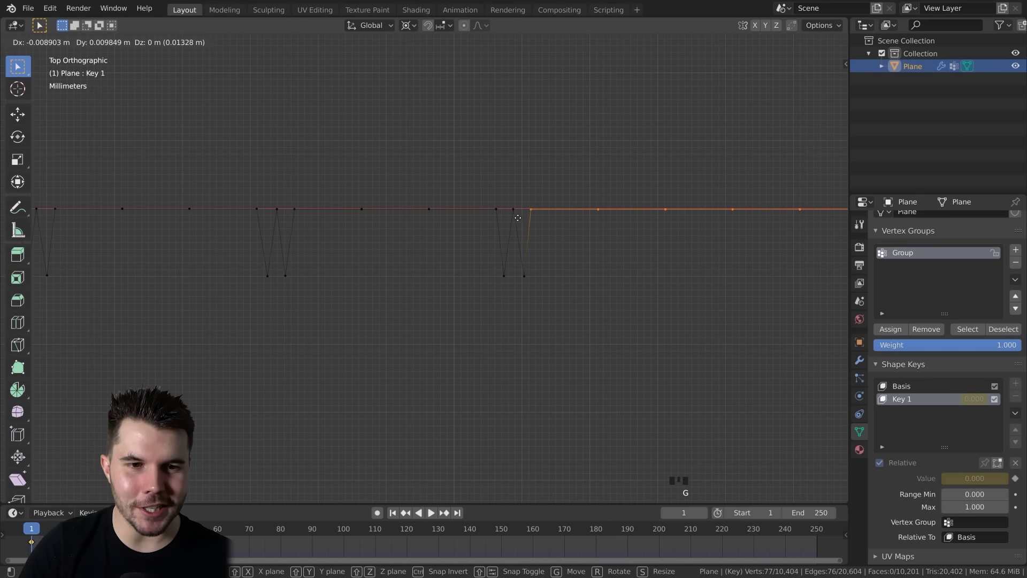
pyautogui.click(519, 216)
# - Leave another four-vertex flat gap, and shape the fifth pleat's first fold with the remaining vertices
pyautogui.moveTo(548, 226); pyautogui.dragTo(549, 226, button='middle')
pyautogui.keyDown('shift'); pyautogui.moveTo(548, 226); pyautogui.dragTo(514, 236, button='middle'); pyautogui.keyUp('shift')
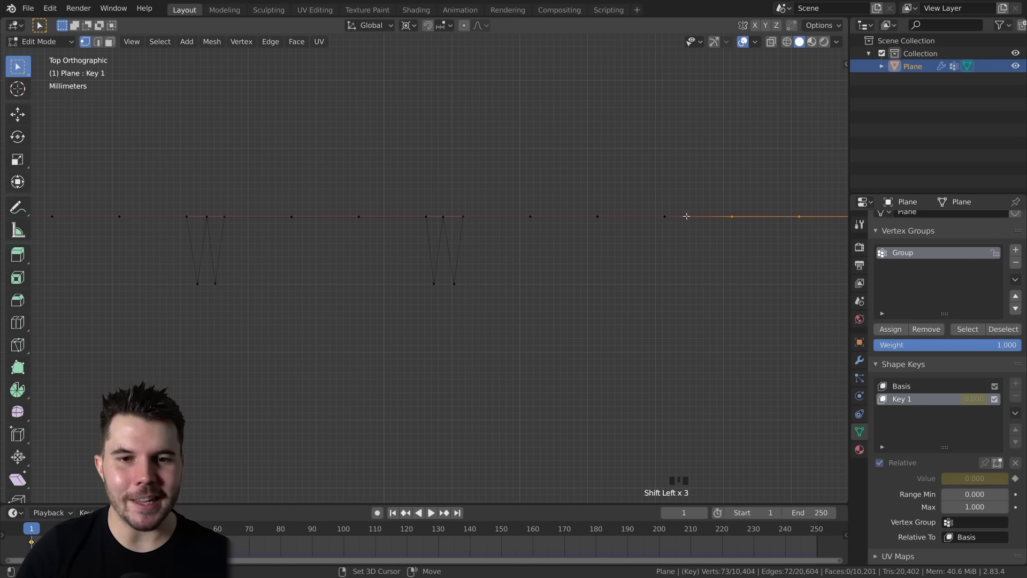
pyautogui.keyDown('shift'); pyautogui.moveTo(686, 216); pyautogui.dragTo(592, 216, button='middle'); pyautogui.keyUp('shift')
pyautogui.press('g')
pyautogui.click(540, 288)
pyautogui.keyDown('ctrl'); pyautogui.moveTo(567, 271); pyautogui.dragTo(588, 292); pyautogui.keyUp('ctrl')
pyautogui.press('g')
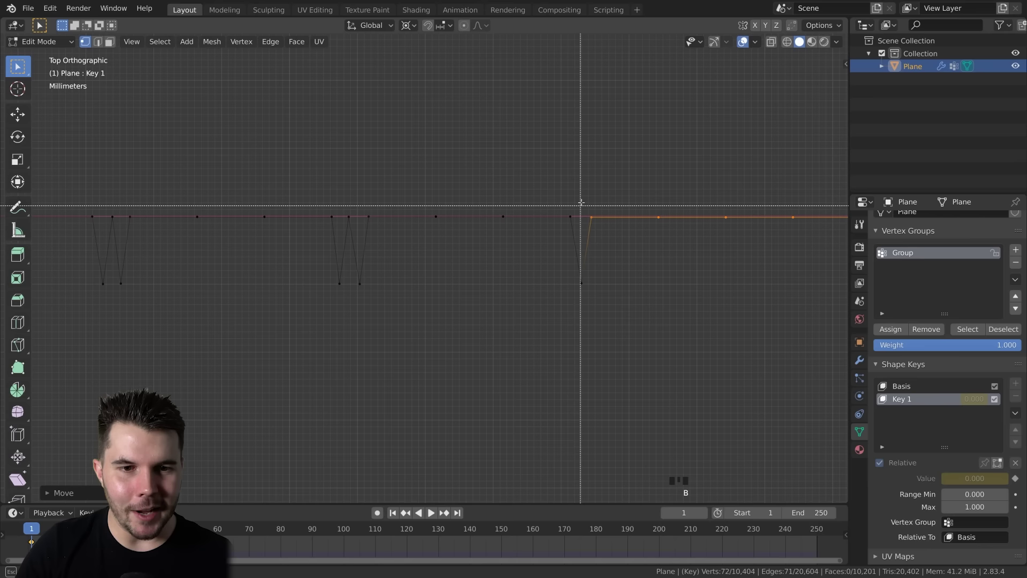
# - Complete the fifth pleat with a second fold, returning the remaining vertices to the original line
pyautogui.keyDown('ctrl'); pyautogui.click(576, 318); pyautogui.keyUp('ctrl')
pyautogui.keyDown('ctrl'); pyautogui.moveTo(597, 319); pyautogui.dragTo(635, 280); pyautogui.keyUp('ctrl')
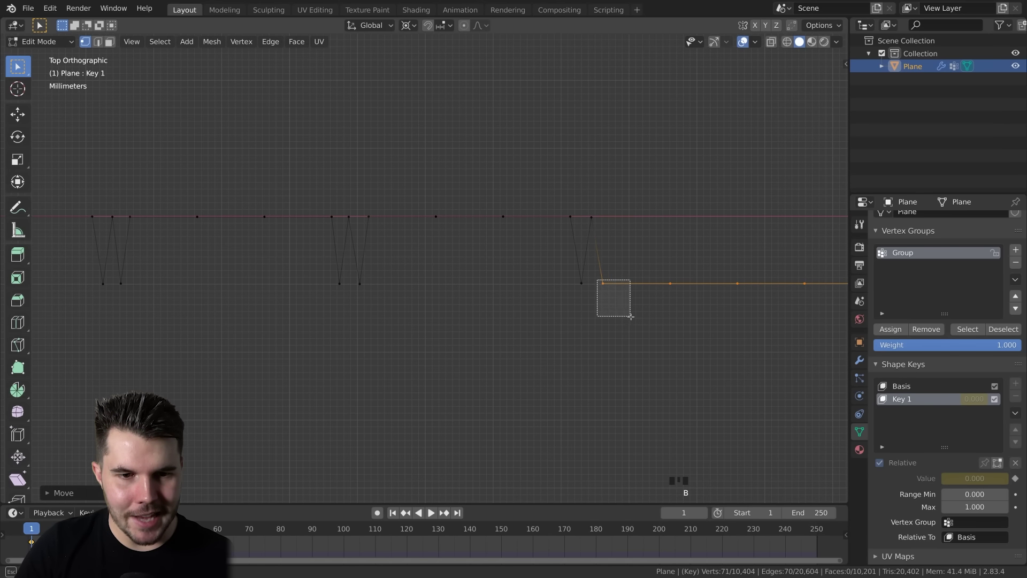
pyautogui.press('g')
pyautogui.click(597, 217)
# - Repeat the same double pleats and flat gaps along the rest of the curtain's top edge
pyautogui.scroll(-2, 665, 271)
pyautogui.keyDown('shift'); pyautogui.moveTo(665, 270); pyautogui.dragTo(529, 253, button='middle'); pyautogui.keyUp('shift')
pyautogui.keyDown('shift'); pyautogui.moveTo(638, 248); pyautogui.dragTo(535, 232, button='middle'); pyautogui.keyUp('shift')
pyautogui.scroll(3, 668, 222)
pyautogui.press('g')
pyautogui.click(595, 306)
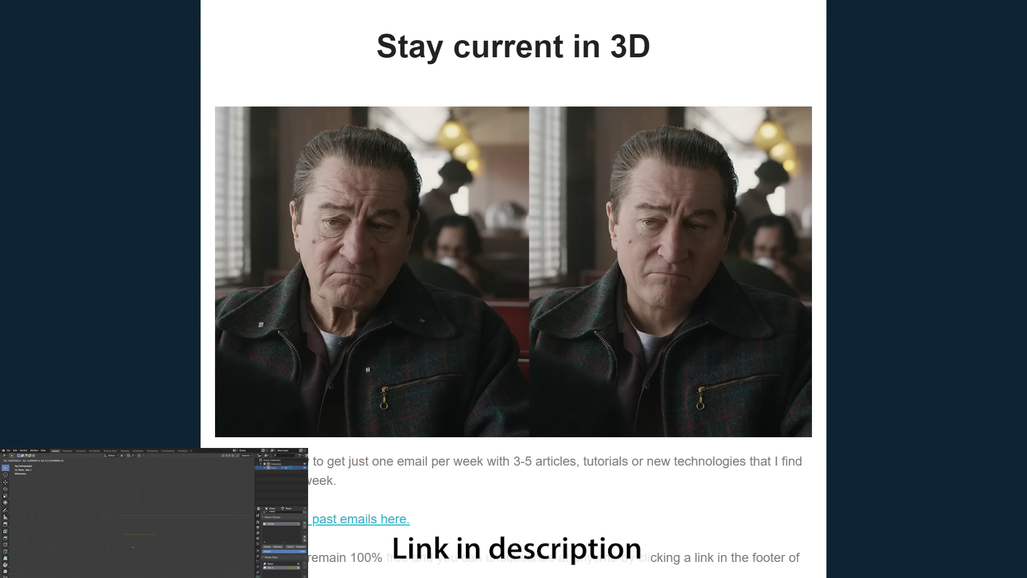
pyautogui.click(142, 555)
pyautogui.scroll(-5, 142, 555)
pyautogui.keyDown('shift'); pyautogui.moveTo(145, 553); pyautogui.dragTo(197, 537, button='middle'); pyautogui.keyUp('shift')
pyautogui.scroll(-3, 185, 546)
pyautogui.scroll(-2, 157, 546)
# - Bring the full curtain mesh into view and return to Object Mode
pyautogui.moveTo(522, 325); pyautogui.dragTo(688, 219, button='middle')
pyautogui.press('a')
pyautogui.scroll(-2, 596, 245)
pyautogui.scroll(1, 597, 204)
pyautogui.moveTo(598, 203); pyautogui.dragTo(608, 183, button='middle')
pyautogui.scroll(-1, 606, 187)
pyautogui.press('Tab')
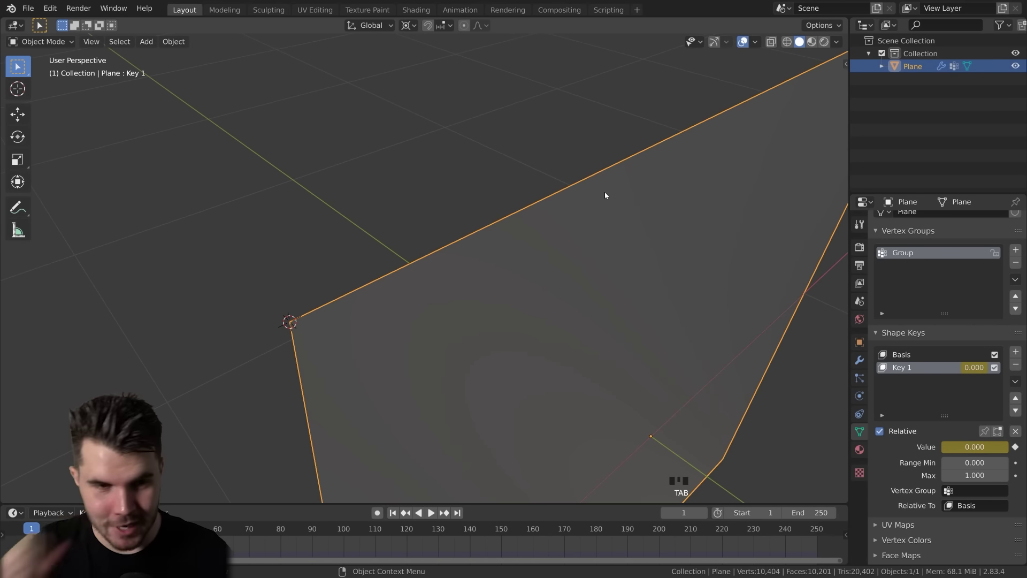
# - Play the cloth simulation from frame 1 to frame 90 and examine how the fully pleated curtain hangs
pyautogui.scroll(-1, 591, 195)
pyautogui.keyDown('shift'); pyautogui.moveTo(590, 196); pyautogui.dragTo(649, 193, button='middle'); pyautogui.keyUp('shift')
pyautogui.press('space')
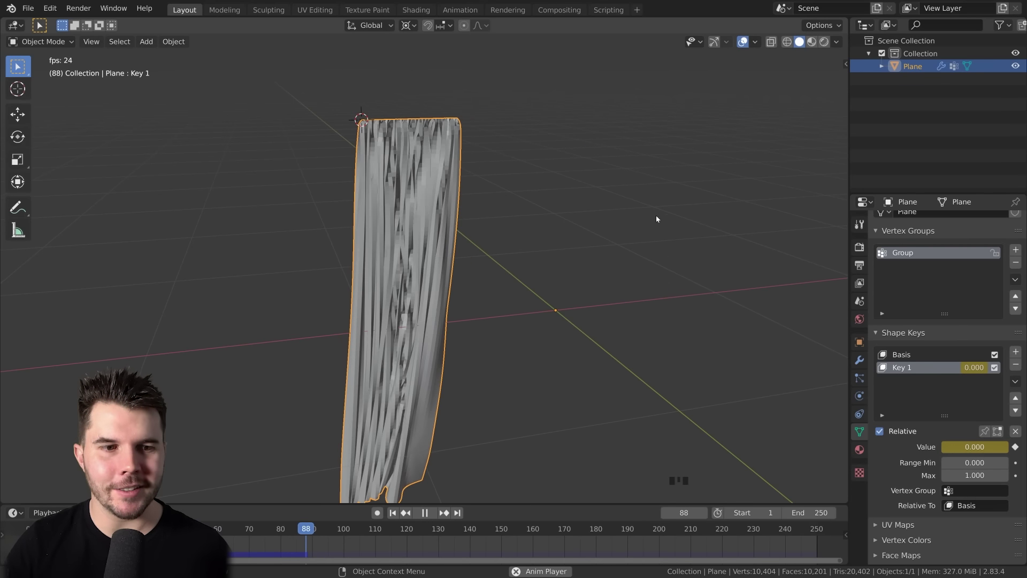
pyautogui.press('space')
pyautogui.scroll(2, 475, 223)
pyautogui.scroll(-2, 517, 298)
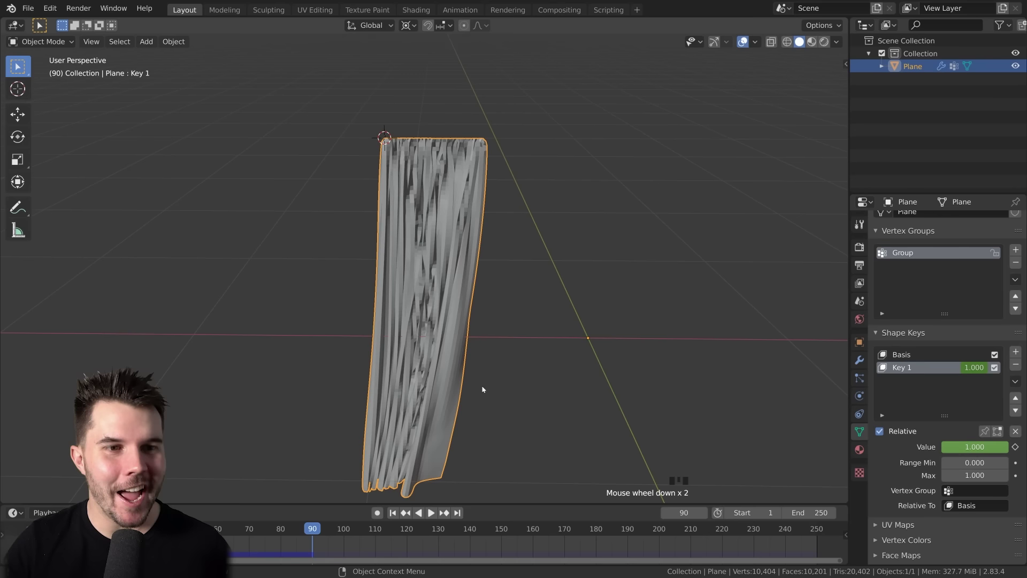
# - Jump to frame 76 and play the simulation backwards to frame 42 to inspect how the curtain gathers
pyautogui.click(268, 531)
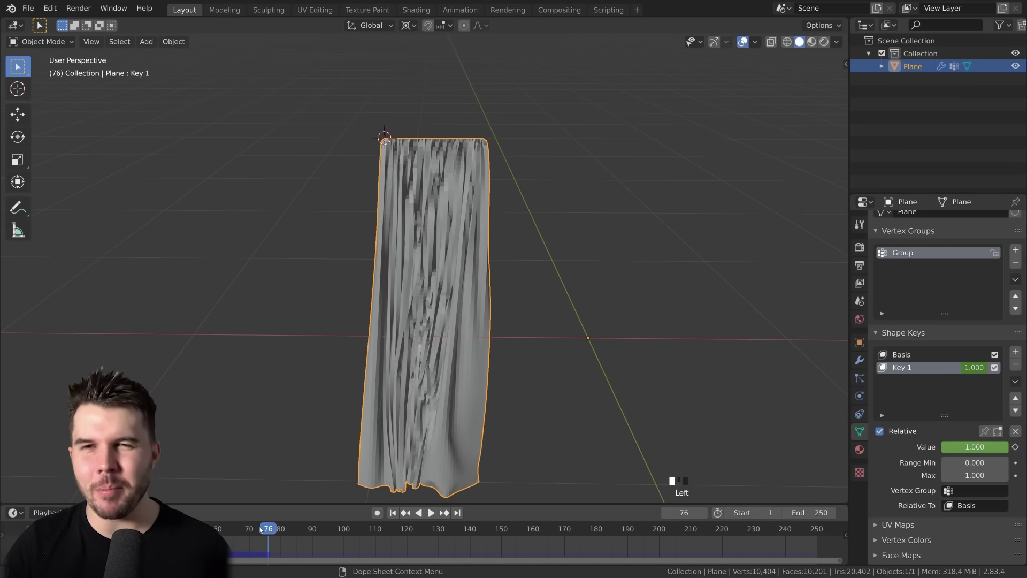
pyautogui.click(418, 512)
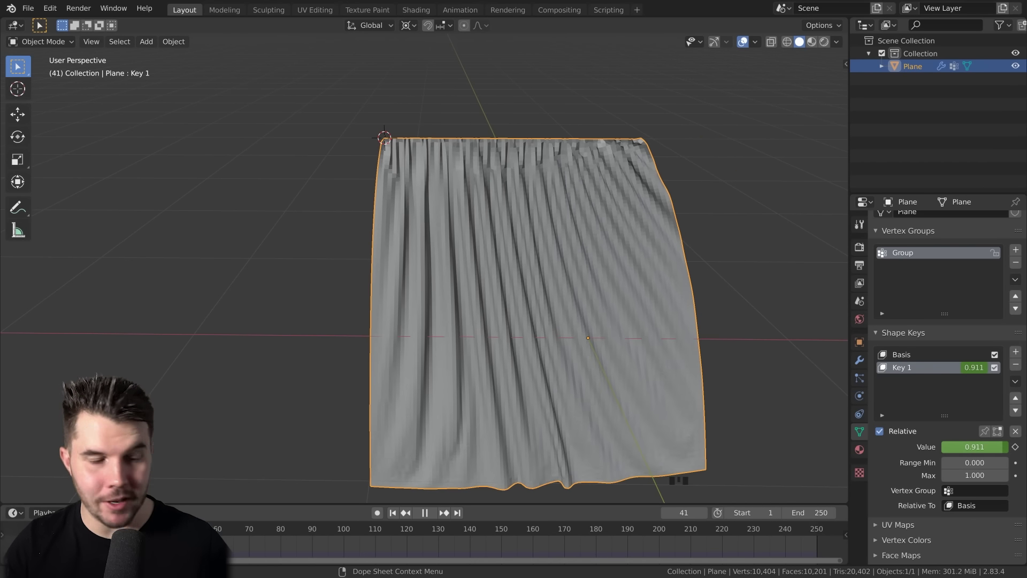
pyautogui.press('space')
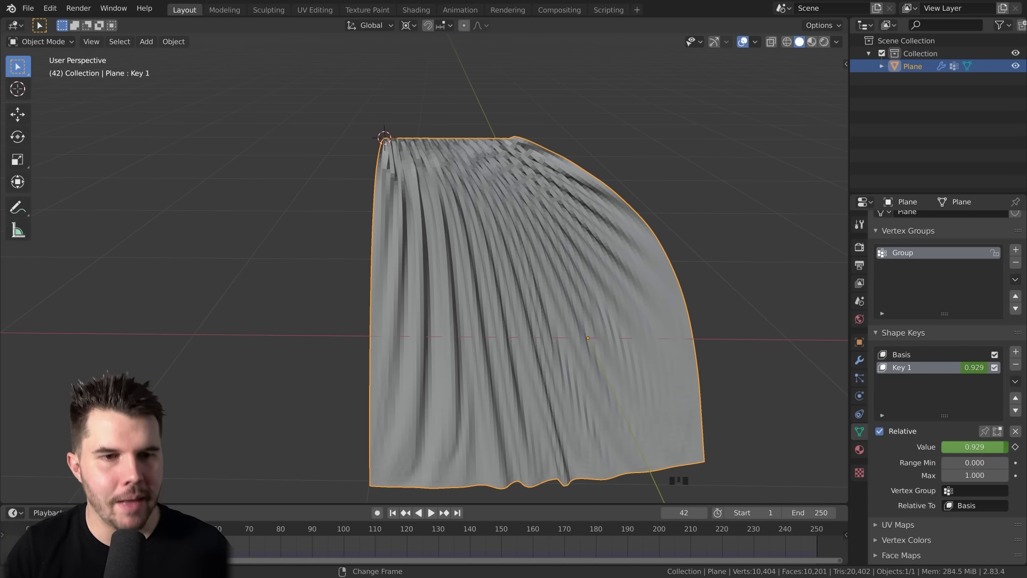
# - Return to frame 1 and enter Edit Mode with the pleated top edge framed in top orthographic view
pyautogui.hotkey('shift', 'Left')
pyautogui.scroll(-2, 364, 451)
pyautogui.scroll(2, 511, 271)
pyautogui.press('Tab')
pyautogui.scroll(2, 492, 206)
pyautogui.moveTo(495, 211); pyautogui.dragTo(505, 221, button='middle')
pyautogui.scroll(-1, 505, 221)
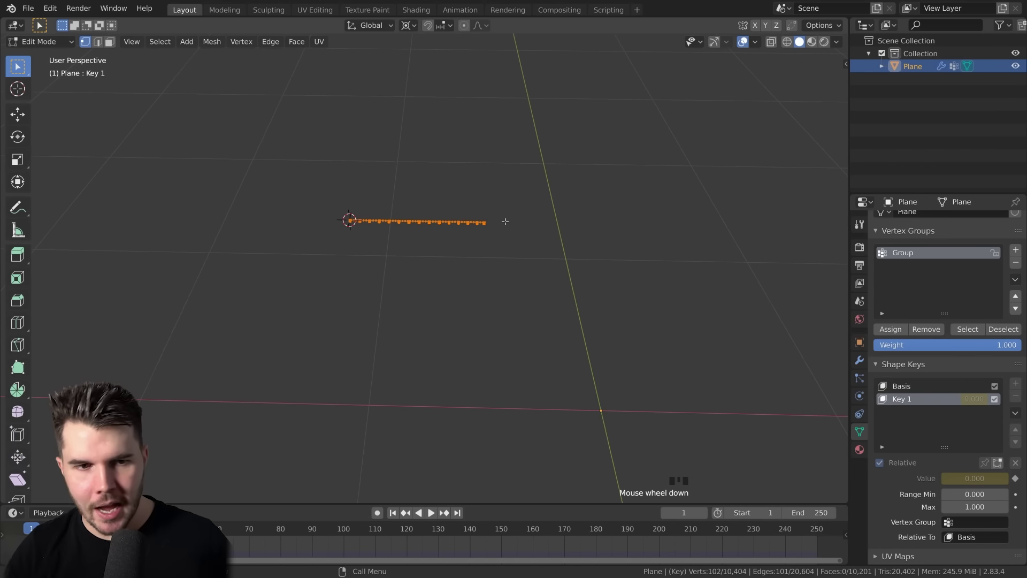
pyautogui.press('KP_7')
pyautogui.scroll(5, 442, 264)
pyautogui.keyDown('shift'); pyautogui.moveTo(384, 386); pyautogui.dragTo(405, 268, button='middle'); pyautogui.keyUp('shift')
pyautogui.keyDown('shift'); pyautogui.scroll(5, 405, 267); pyautogui.keyUp('shift')
pyautogui.scroll(7, 369, 315)
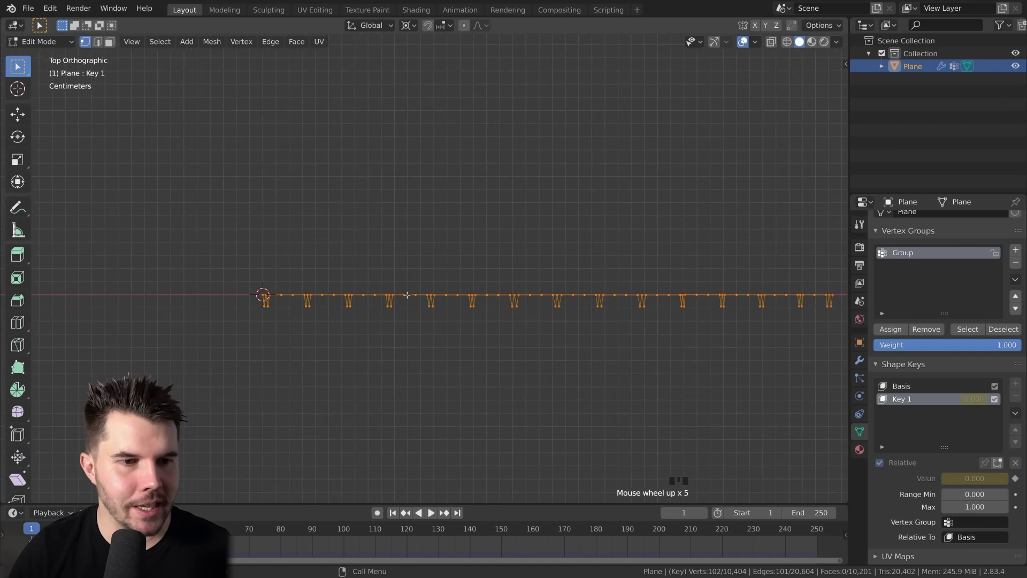
# - Select the entire linked pleated edge and, in front view, scale it up from the 3D cursor to about half the curtain's width
pyautogui.doubleClick(371, 322)
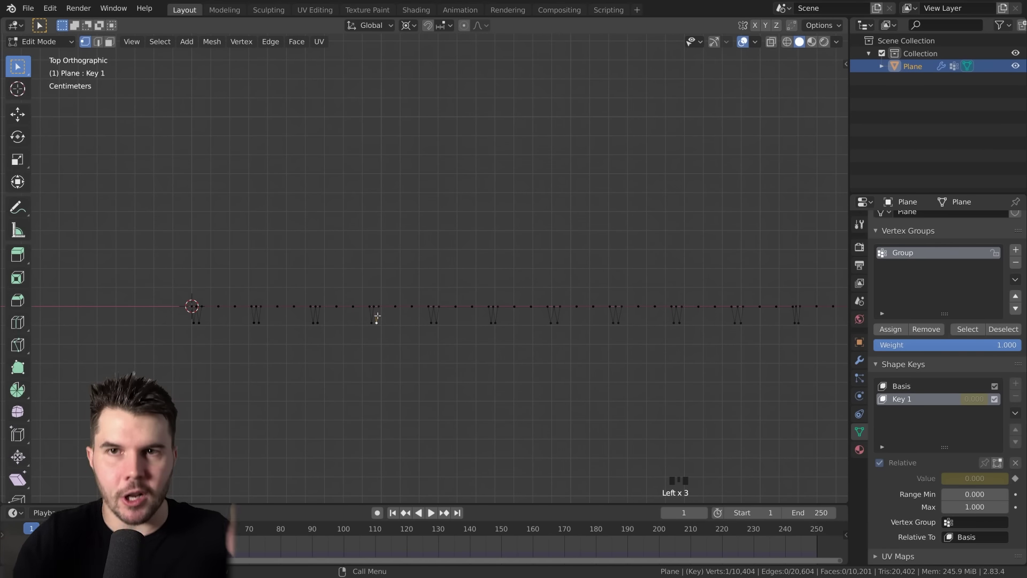
pyautogui.hotkey('ctrl', 'l')
pyautogui.scroll(-8, 481, 348)
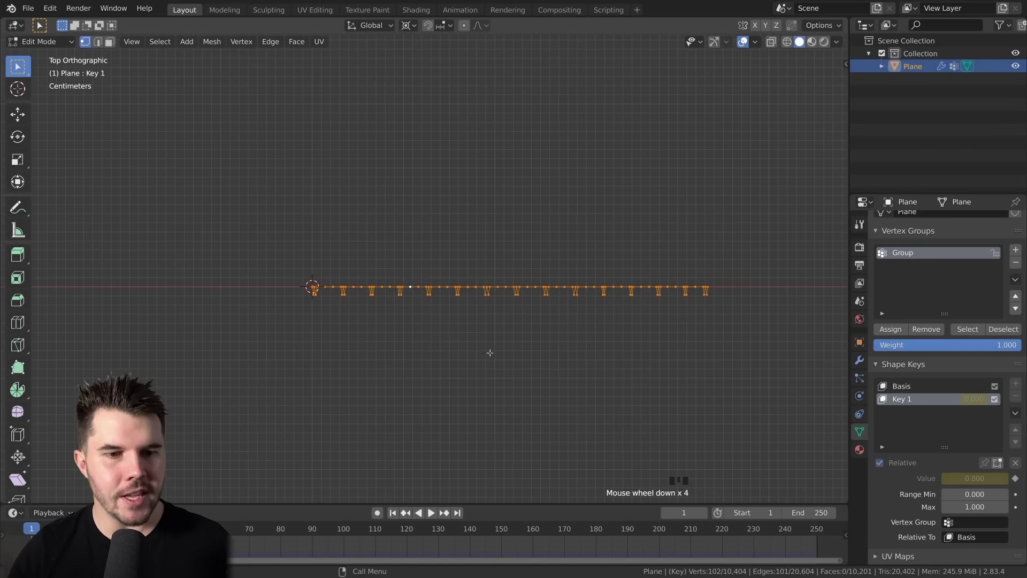
pyautogui.press('KP_1')
pyautogui.scroll(-2, 622, 306)
pyautogui.keyDown('shift'); pyautogui.moveTo(612, 293); pyautogui.dragTo(433, 170, button='middle'); pyautogui.keyUp('shift')
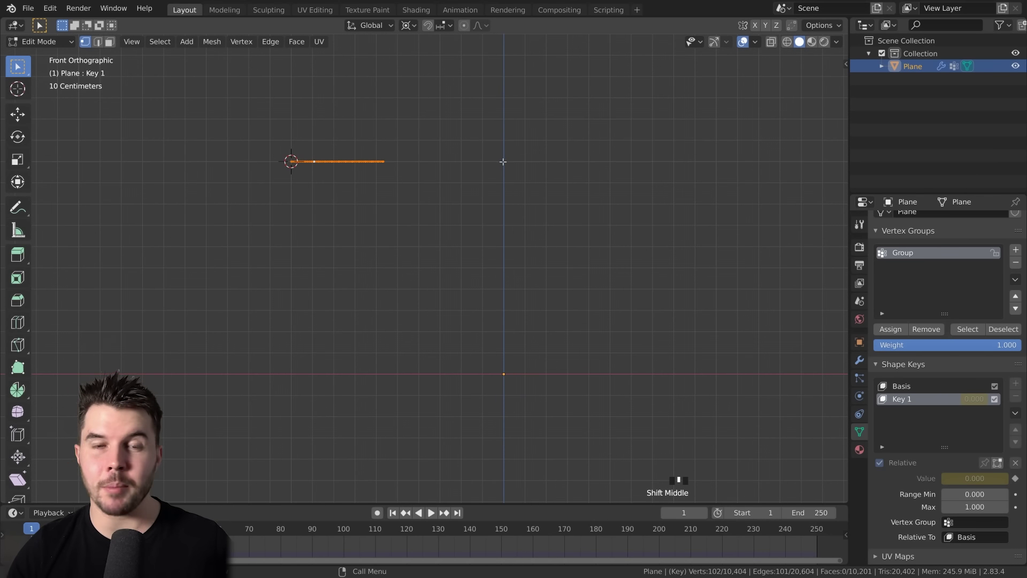
pyautogui.scroll(-4, 521, 256)
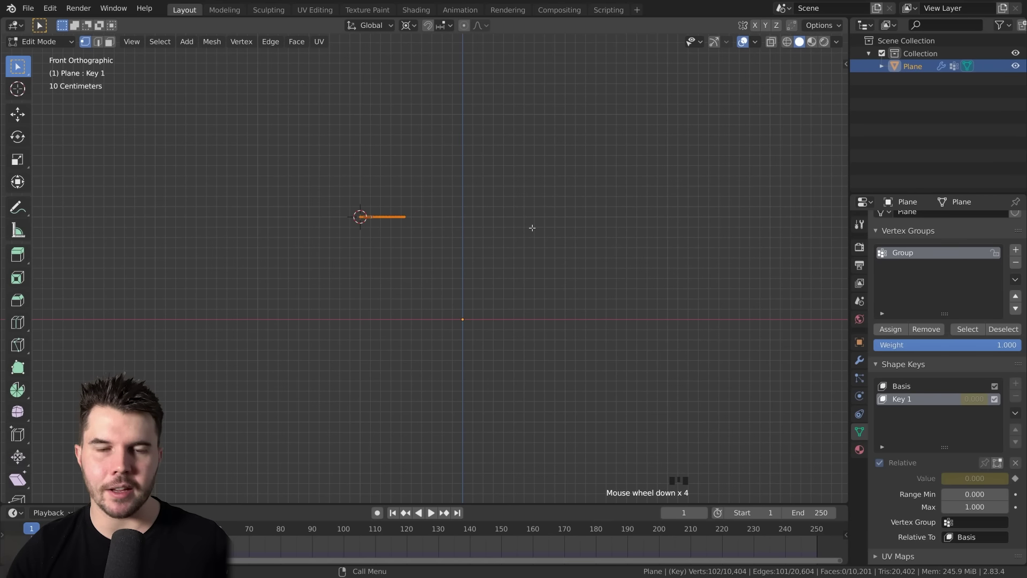
pyautogui.scroll(4, 469, 211)
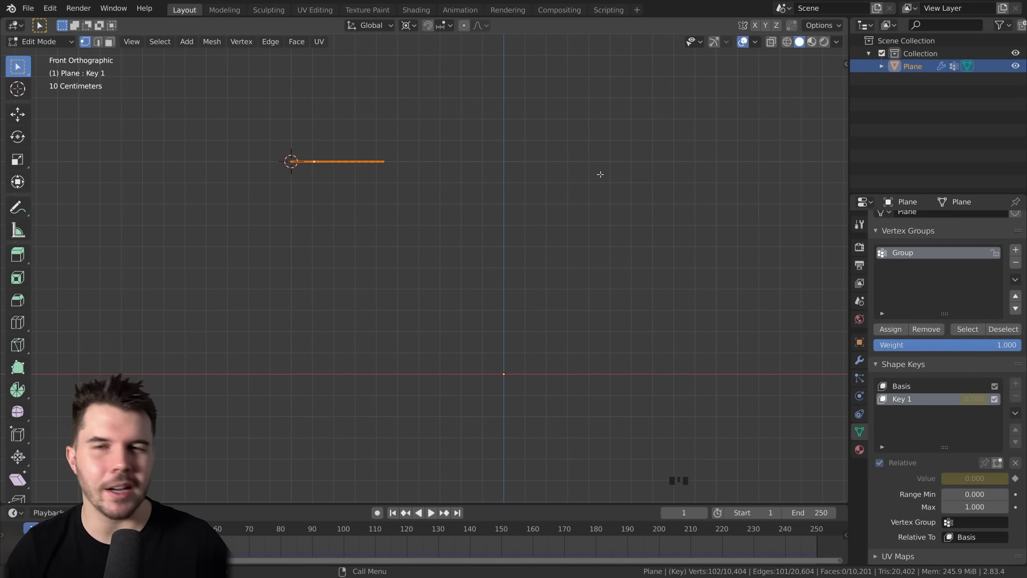
pyautogui.press('s')
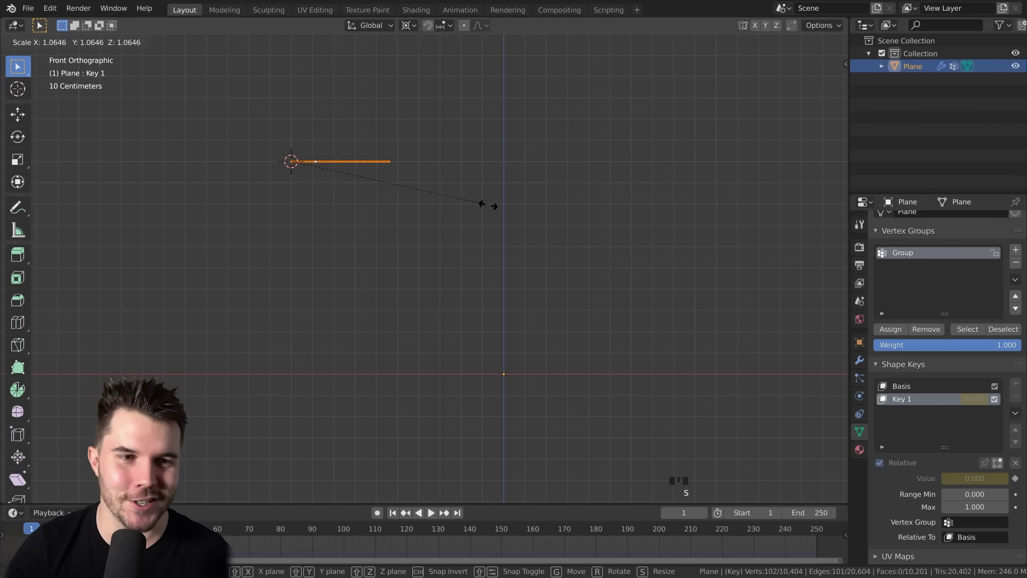
pyautogui.click(712, 194)
# - Return to Object Mode and play the cloth simulation from frame 1 to frame 80 with the widened pleats
pyautogui.scroll(-2, 468, 180)
pyautogui.scroll(3, 479, 209)
pyautogui.moveTo(468, 181); pyautogui.dragTo(486, 236, button='middle')
pyautogui.scroll(-2, 486, 236)
pyautogui.press('Tab')
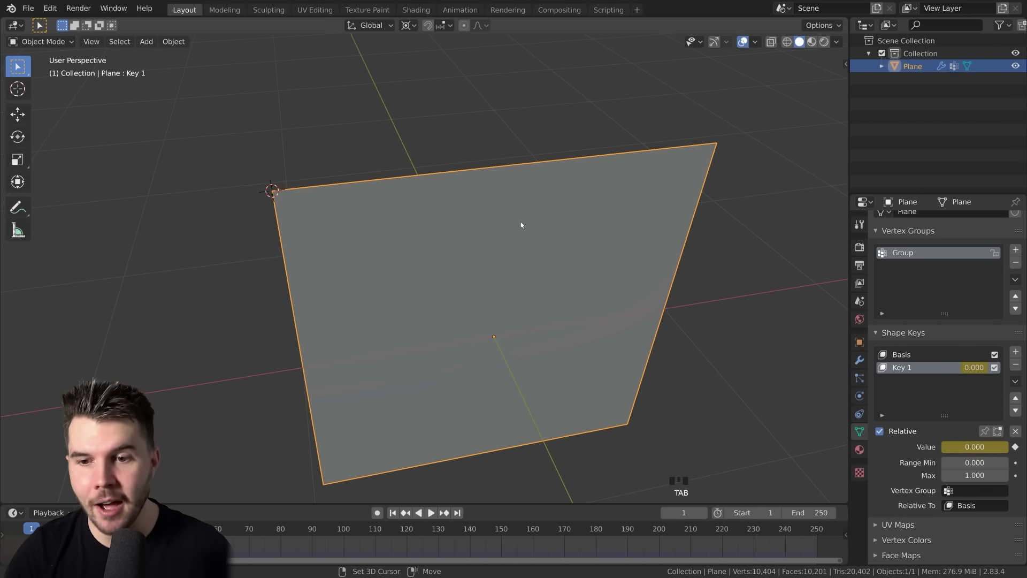
pyautogui.scroll(-3, 521, 226)
pyautogui.moveTo(517, 241); pyautogui.dragTo(517, 231, button='middle')
pyautogui.press('space')
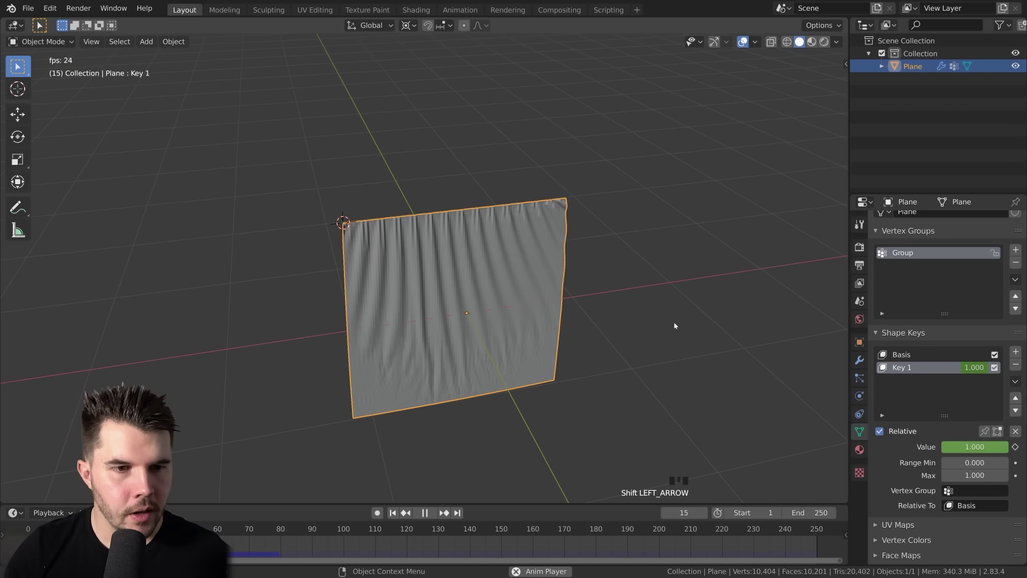
pyautogui.scroll(3, 674, 325)
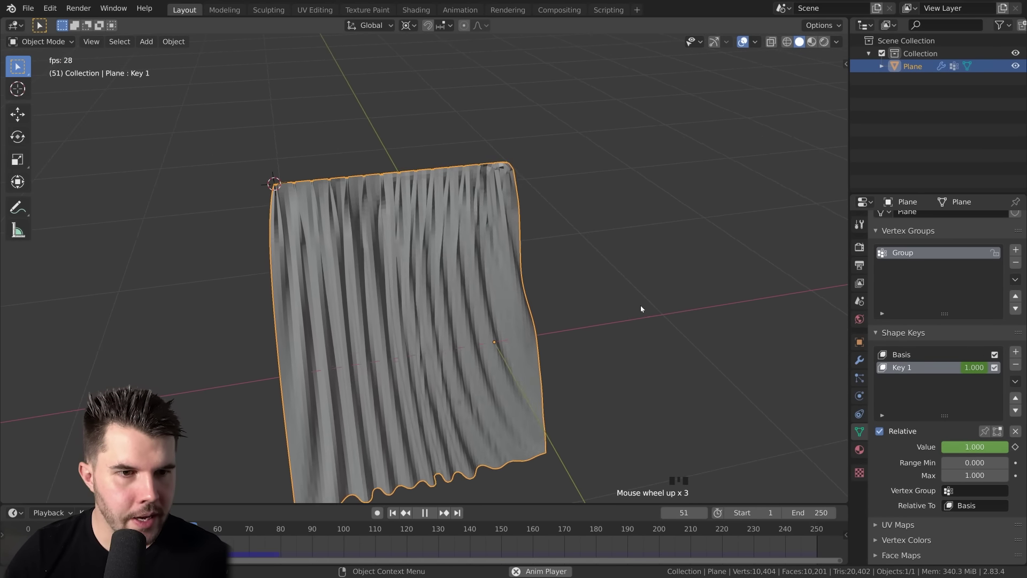
pyautogui.press('space')
pyautogui.moveTo(634, 309); pyautogui.dragTo(579, 211, button='middle')
pyautogui.press('space')
pyautogui.press('space')
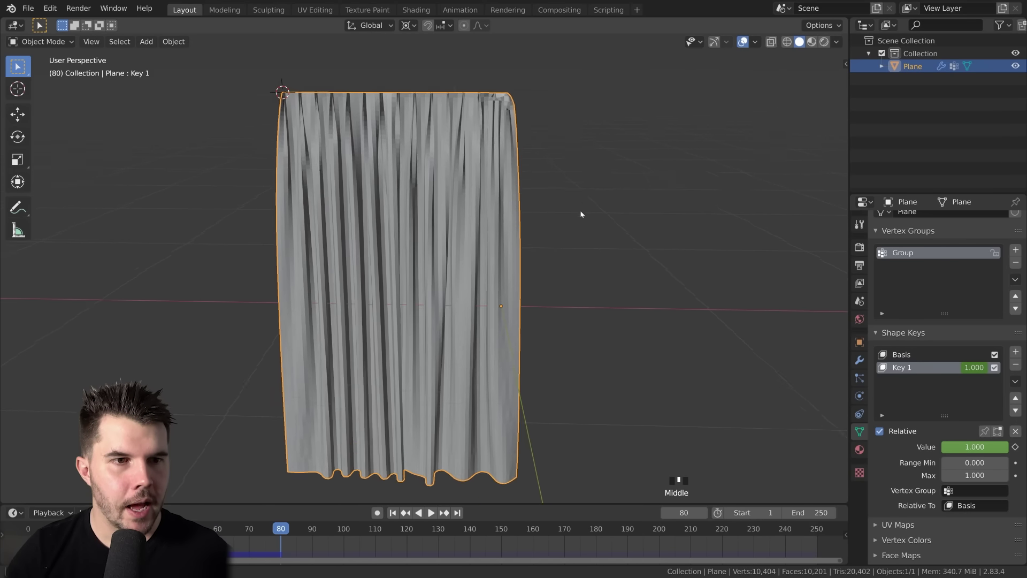
# - Examine the curtain's top corner and its overall hang at frame 80
pyautogui.scroll(1, 577, 214)
pyautogui.scroll(3, 448, 378)
pyautogui.moveTo(447, 378); pyautogui.dragTo(450, 277, button='middle')
pyautogui.scroll(1, 450, 276)
pyautogui.scroll(-2, 453, 249)
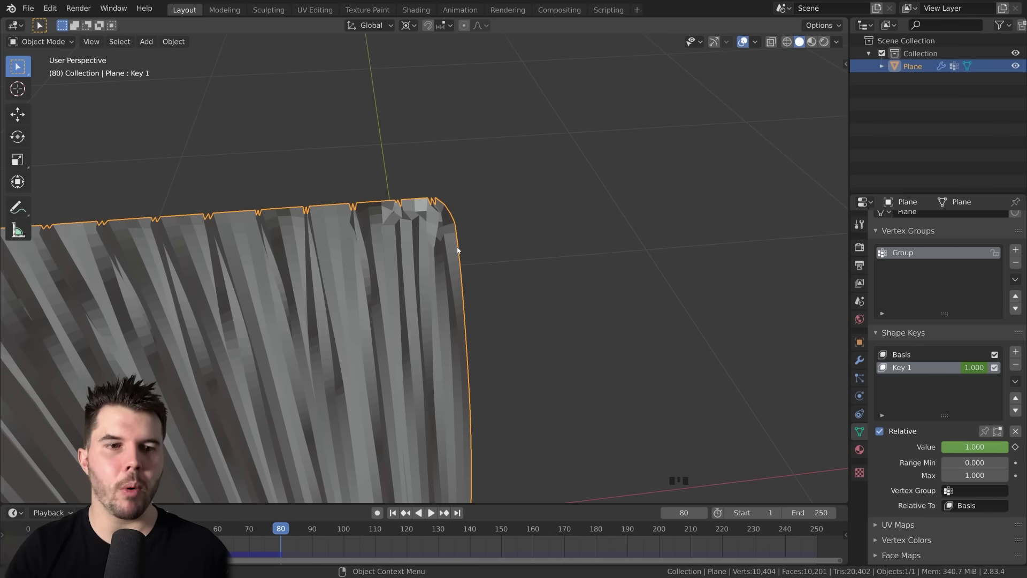
pyautogui.scroll(-2, 458, 249)
pyautogui.keyDown('shift'); pyautogui.moveTo(451, 264); pyautogui.dragTo(483, 174, button='middle'); pyautogui.keyUp('shift')
pyautogui.scroll(-5, 454, 191)
pyautogui.moveTo(454, 306); pyautogui.dragTo(474, 300, button='middle')
pyautogui.scroll(3, 476, 274)
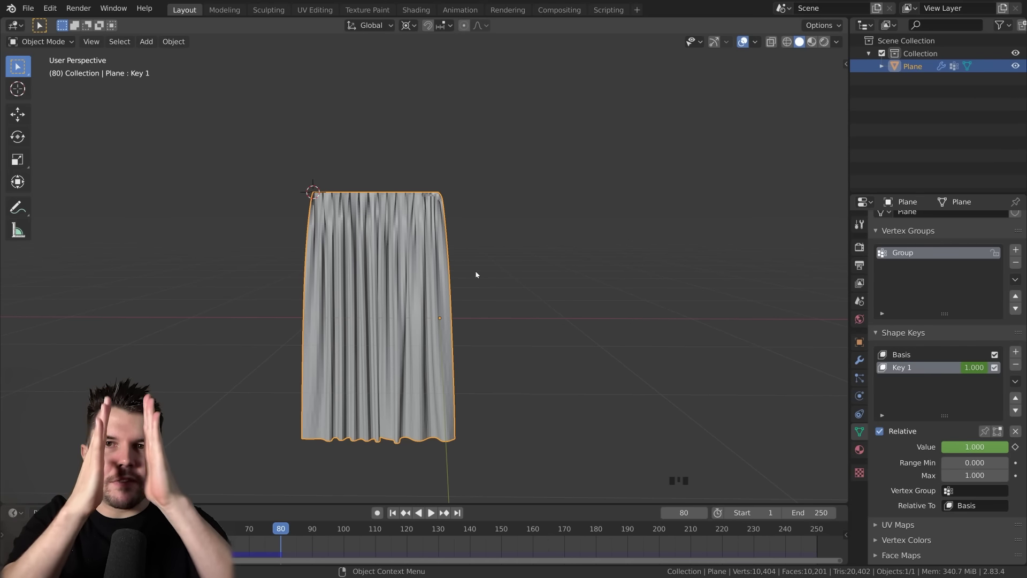
# - Sketch a rough corner-shaped annotation beside the curtain's bottom edge and erase it
pyautogui.scroll(1, 476, 272)
pyautogui.moveTo(501, 341); pyautogui.dragTo(501, 318, button='middle')
pyautogui.scroll(-1, 492, 374)
pyautogui.keyDown('shift'); pyautogui.moveTo(478, 445); pyautogui.dragTo(493, 403, button='middle'); pyautogui.keyUp('shift')
pyautogui.press('d')
pyautogui.moveTo(467, 417); pyautogui.dragTo(542, 389)
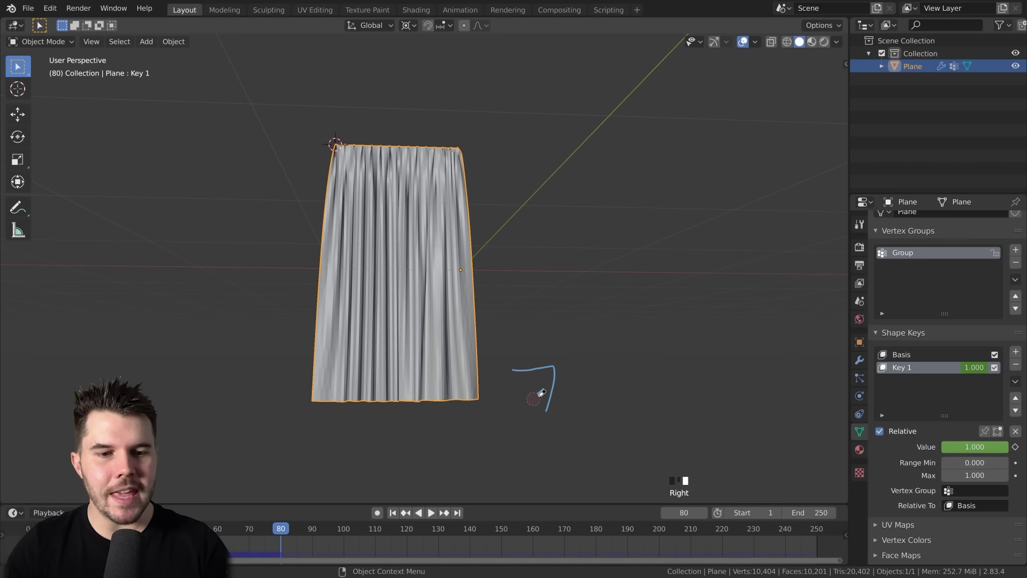
# - Inspect the last few pleats at the curtain's top free corner up close
pyautogui.moveTo(509, 373); pyautogui.dragTo(512, 280, button='middle')
pyautogui.scroll(2, 486, 259)
pyautogui.scroll(1, 401, 243)
pyautogui.moveTo(277, 250); pyautogui.dragTo(543, 215, button='middle')
pyautogui.scroll(4, 374, 286)
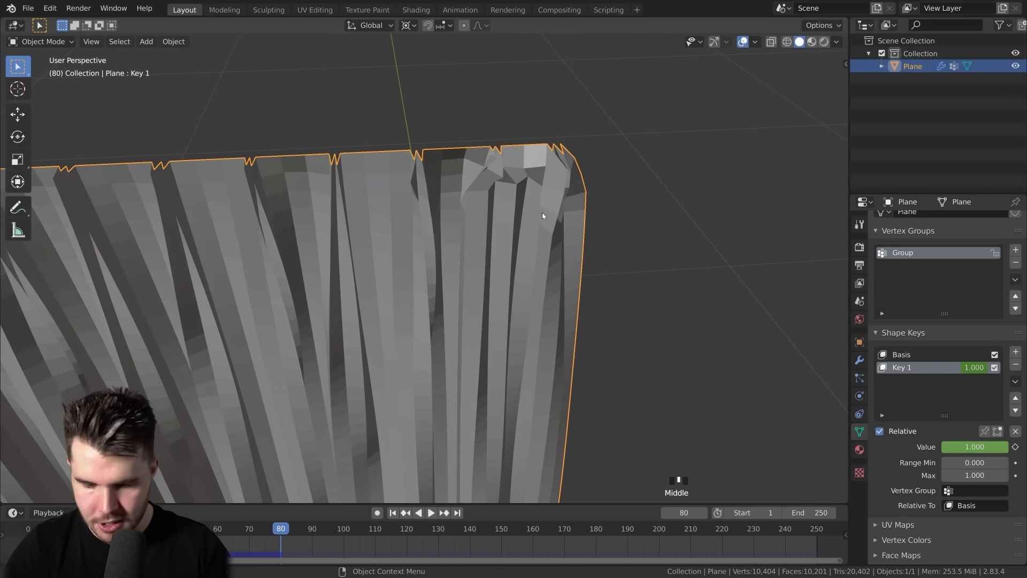
# - Return to frame 1 and, in Edit Mode from the top, select a fold-tip vertex of the second-to-last pleat
pyautogui.hotkey('shift', 'Left')
pyautogui.scroll(-6, 542, 216)
pyautogui.press('Tab')
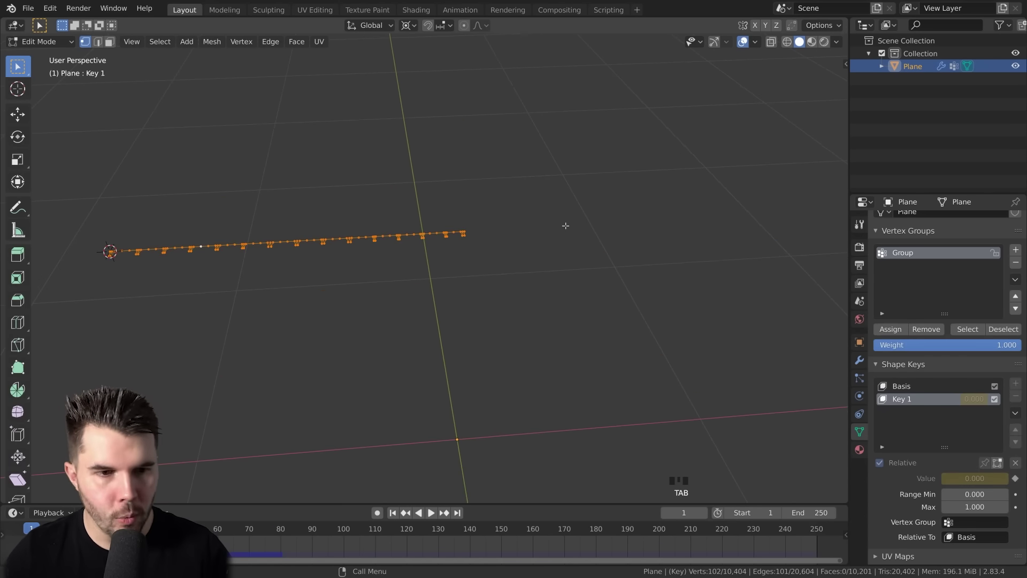
pyautogui.press('KP_7')
pyautogui.scroll(5, 564, 224)
pyautogui.keyDown('shift'); pyautogui.moveTo(640, 245); pyautogui.dragTo(488, 257, button='middle'); pyautogui.keyUp('shift')
pyautogui.scroll(3, 549, 257)
pyautogui.click(422, 272)
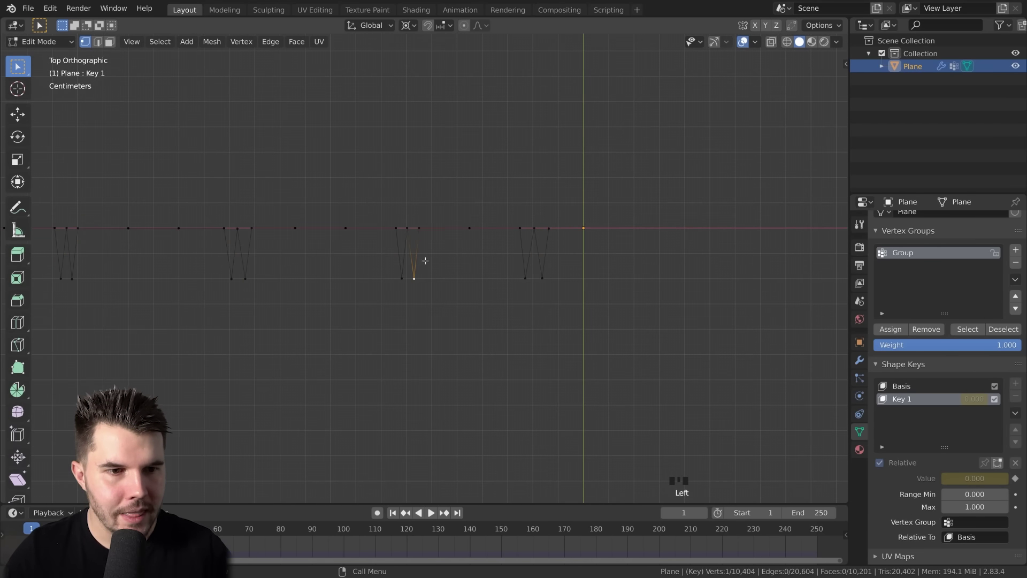
pyautogui.scroll(2, 528, 246)
pyautogui.scroll(-1, 534, 288)
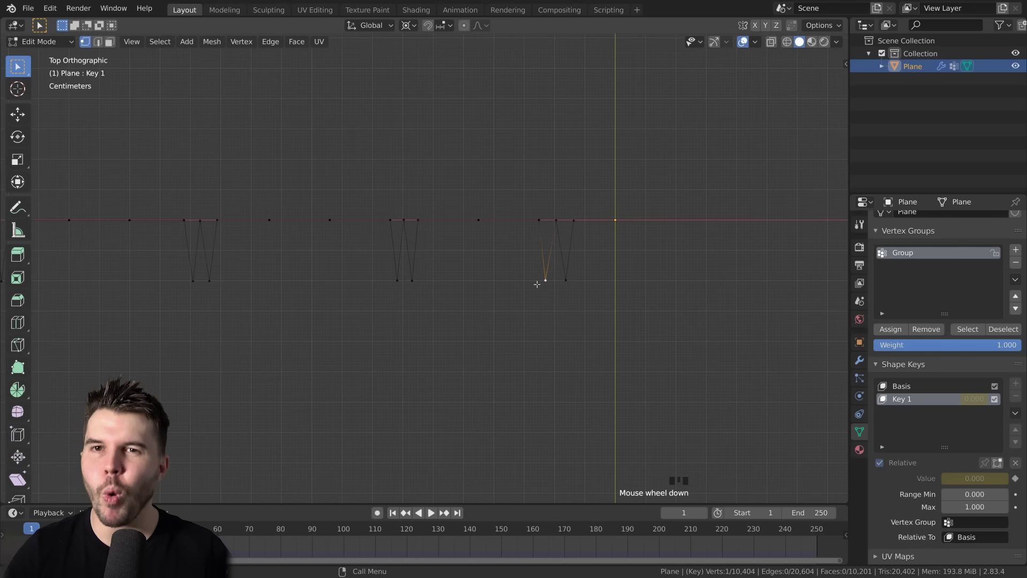
pyautogui.press('g')
pyautogui.click(571, 297)
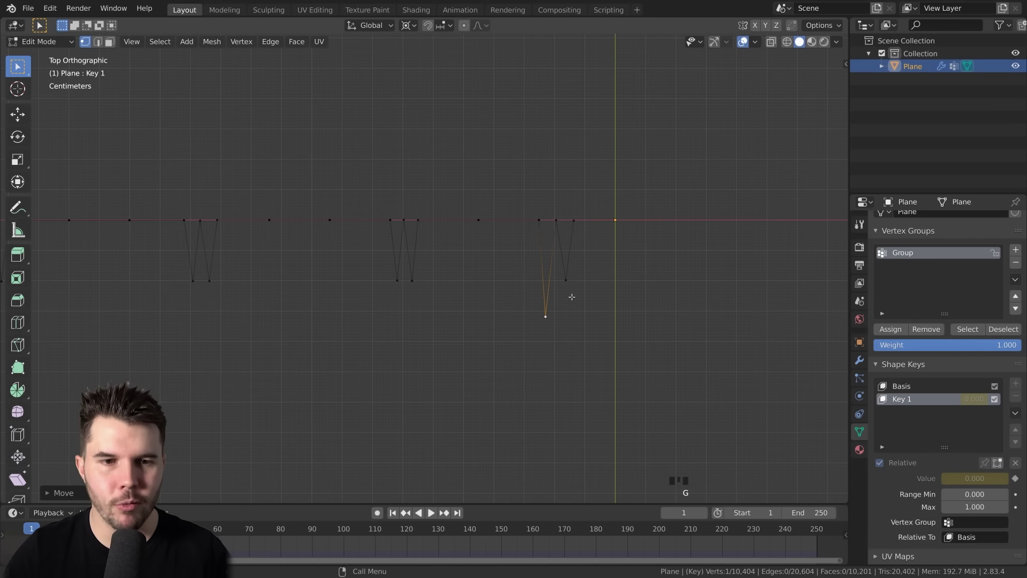
pyautogui.hotkey('ctrl', 'z')
# - Move the two tip vertices of the pleat nearest the origin slightly along Y, making that pleat shallower
pyautogui.hotkey('alt', 'a')
pyautogui.moveTo(515, 262); pyautogui.dragTo(603, 298)
pyautogui.press('g')
pyautogui.press('y')
pyautogui.click(624, 296)
# - Move the two tip vertices of the second pleat from the origin slightly closer to the curtain's top line
pyautogui.hotkey('alt', 'a')
pyautogui.moveTo(385, 258); pyautogui.dragTo(419, 287)
pyautogui.press('g')
pyautogui.click(425, 282)
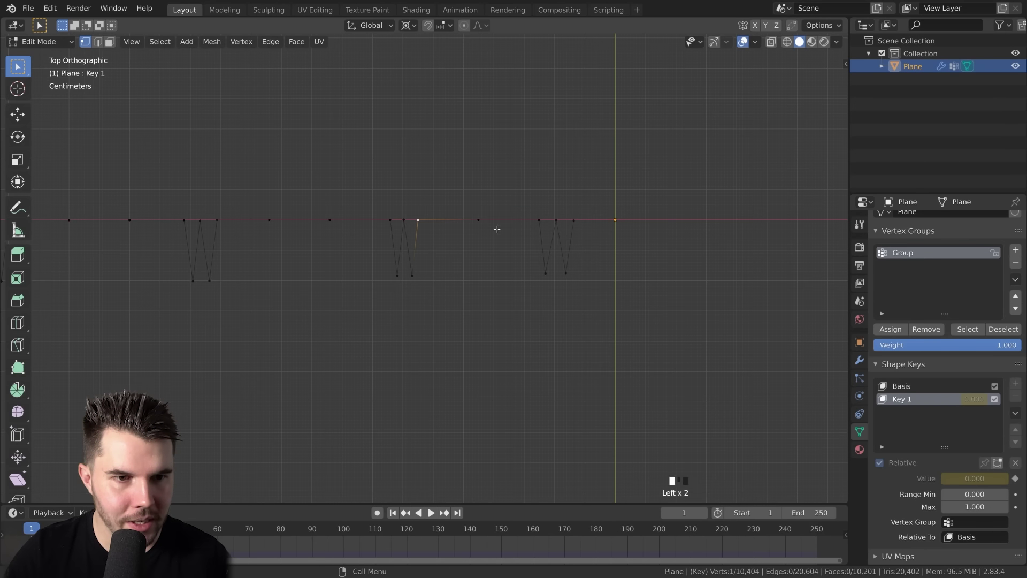
# - Shift the pleat nearest the origin slightly along X toward the second pleat and clear the selection
pyautogui.moveTo(484, 209); pyautogui.dragTo(604, 289)
pyautogui.press('g')
pyautogui.press('x')
pyautogui.click(598, 286)
pyautogui.hotkey('alt', 'a')
pyautogui.press('b')
pyautogui.moveTo(527, 185); pyautogui.dragTo(652, 331)
pyautogui.press('g')
pyautogui.press('x')
pyautogui.click(649, 330)
pyautogui.hotkey('alt', 'a')
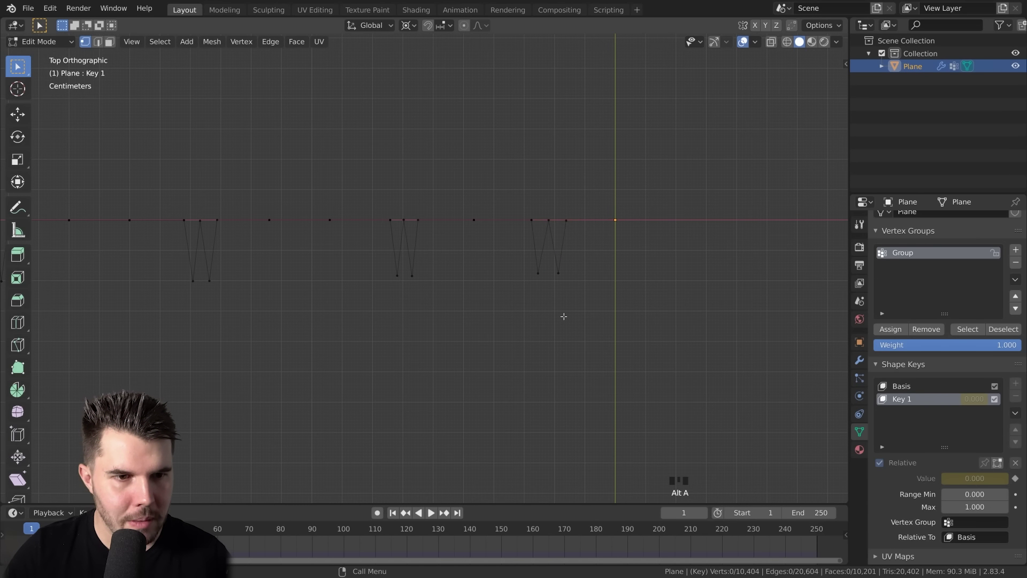
pyautogui.scroll(-2, 431, 308)
pyautogui.scroll(2, 436, 303)
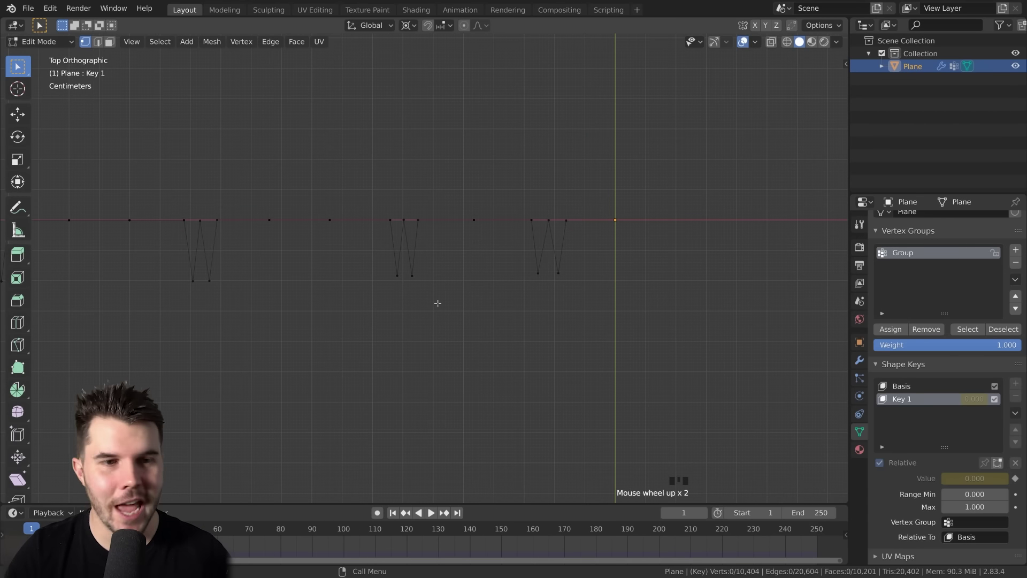
# - Return to Object Mode at the first frame and set the cloth simulation's Quality Steps to 10
pyautogui.press('Tab')
pyautogui.hotkey('shift', 'Left')
pyautogui.click(859, 395)
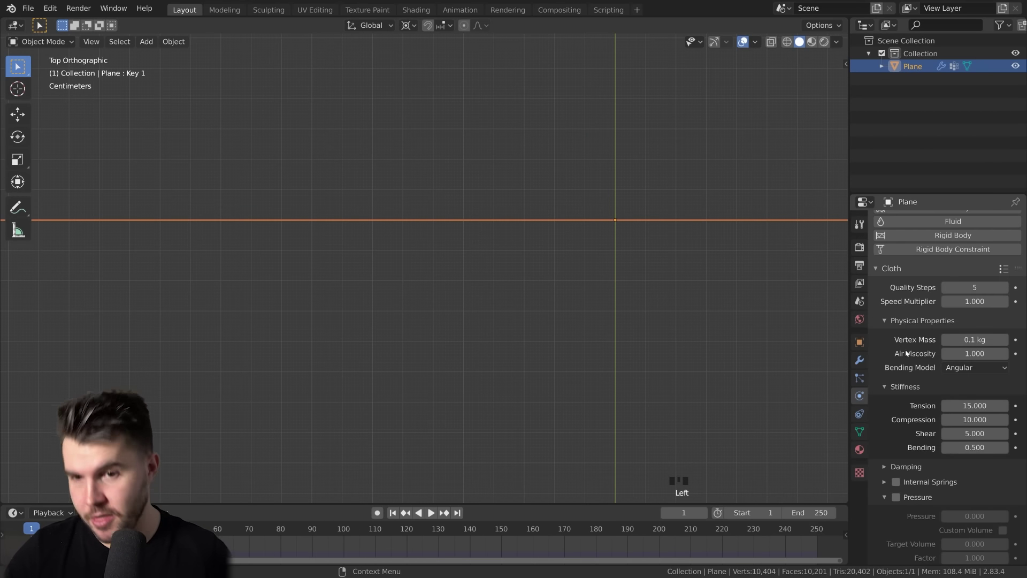
pyautogui.scroll(-3, 683, 374)
pyautogui.moveTo(683, 374); pyautogui.dragTo(648, 212, button='middle')
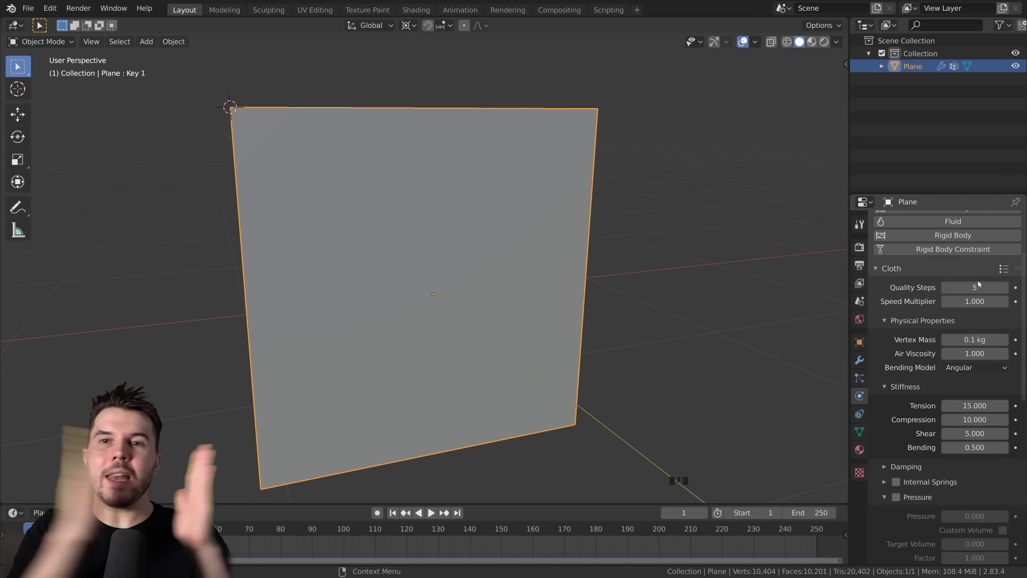
pyautogui.click(979, 286)
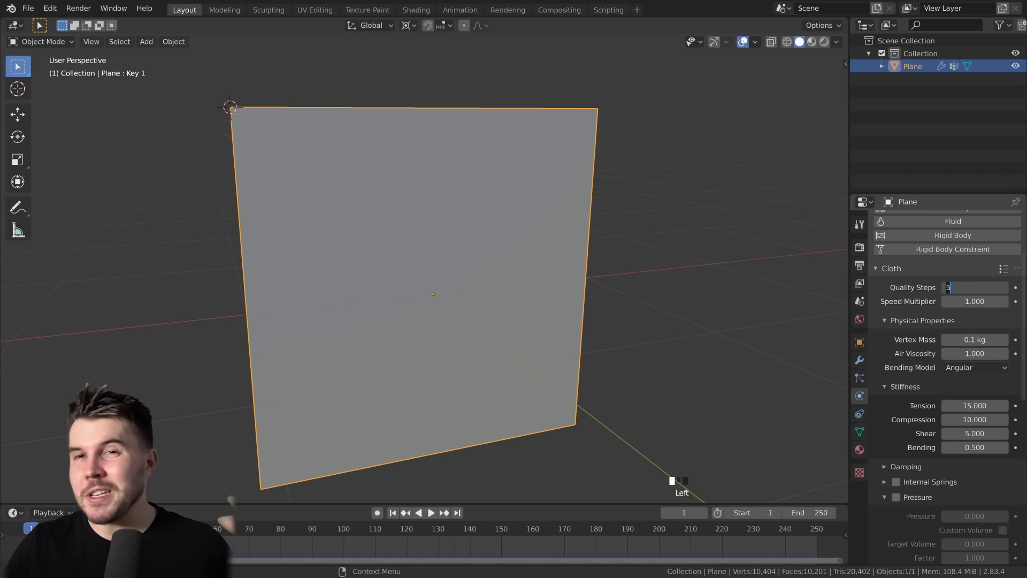
pyautogui.press('Return')
# - Play the cloth simulation to about frame 74 while reviewing the cloth's shape and collision settings
pyautogui.moveTo(714, 296); pyautogui.dragTo(613, 244, button='middle')
pyautogui.keyDown('shift'); pyautogui.moveTo(613, 243); pyautogui.dragTo(657, 225, button='middle'); pyautogui.keyUp('shift')
pyautogui.scroll(-2, 644, 257)
pyautogui.scroll(1, 657, 224)
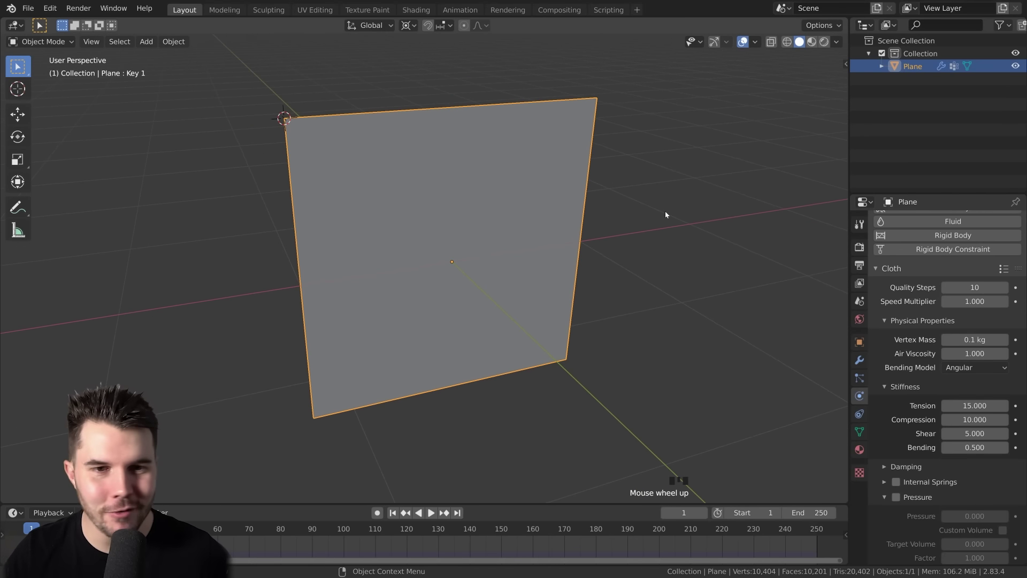
pyautogui.press('space')
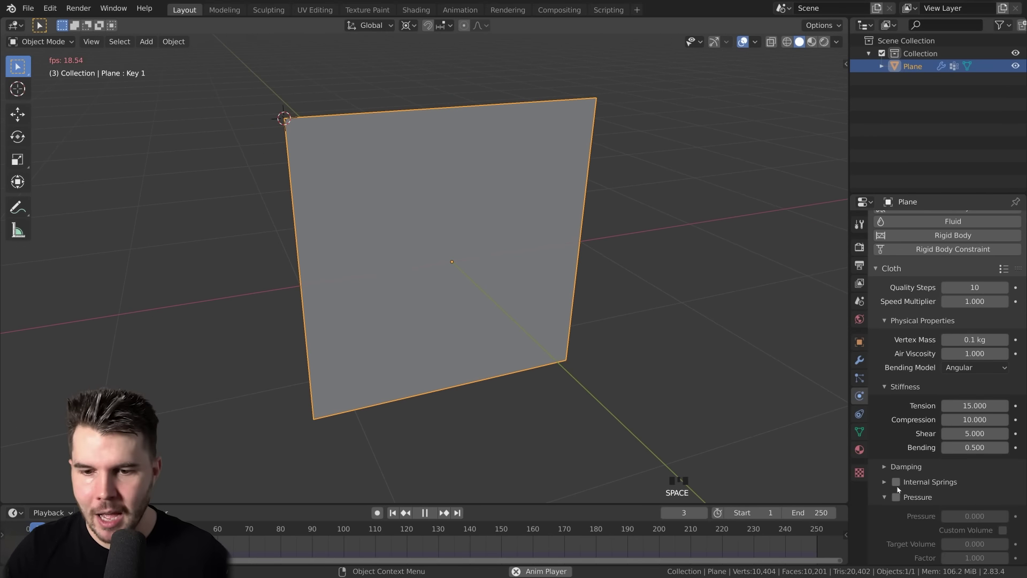
pyautogui.scroll(-5, 913, 506)
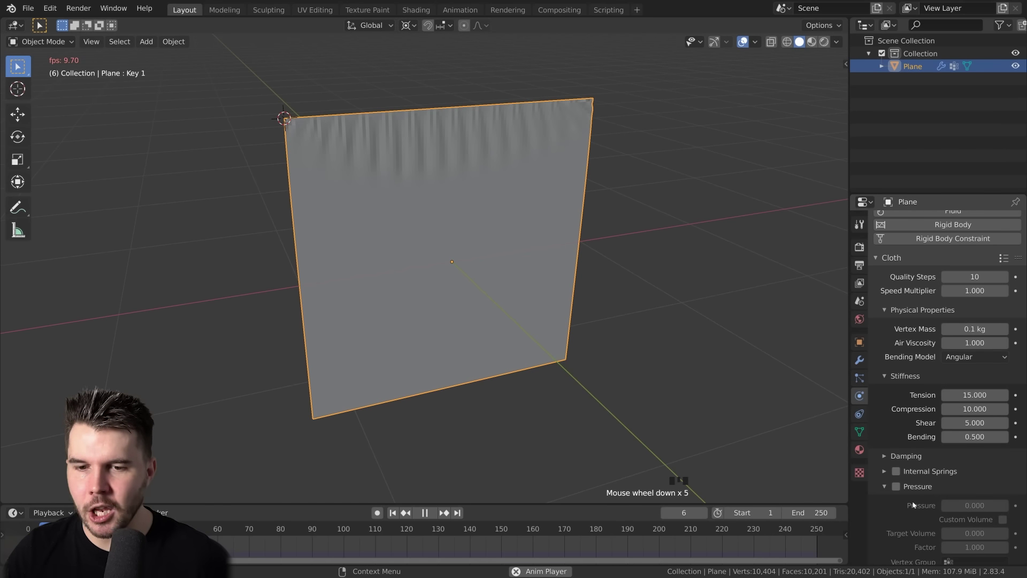
pyautogui.scroll(-13, 913, 503)
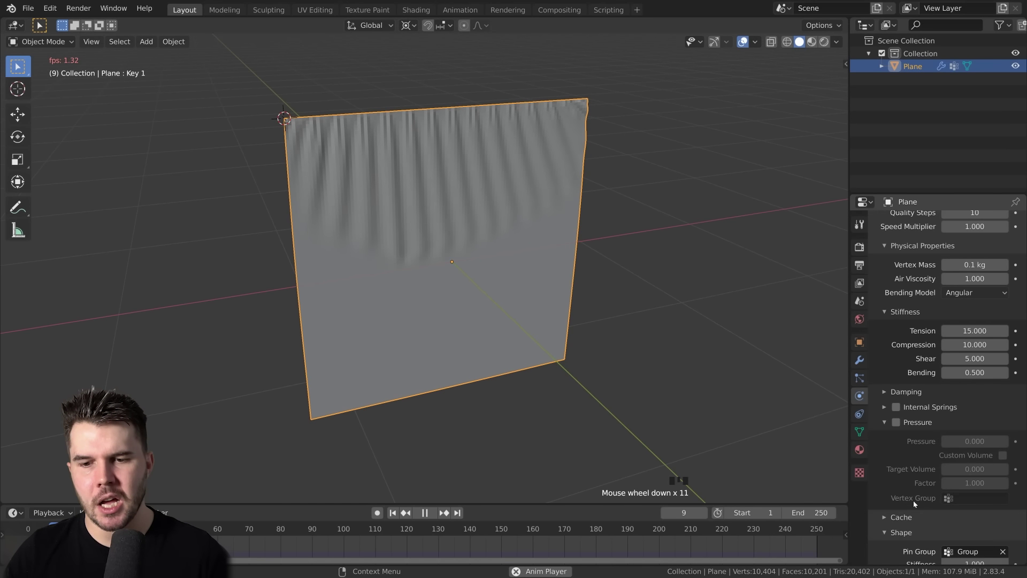
pyautogui.scroll(-13, 914, 504)
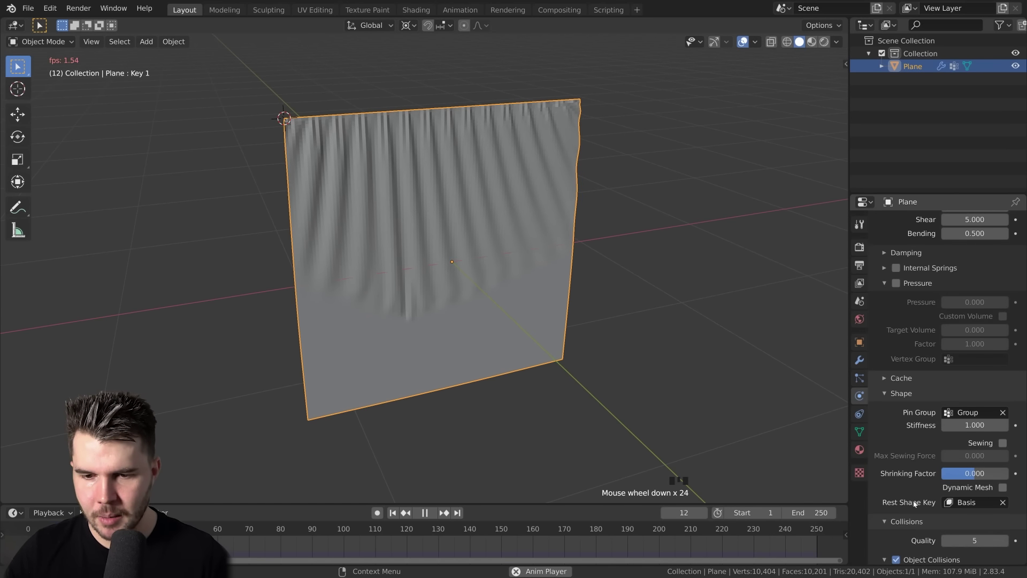
pyautogui.scroll(-2, 914, 503)
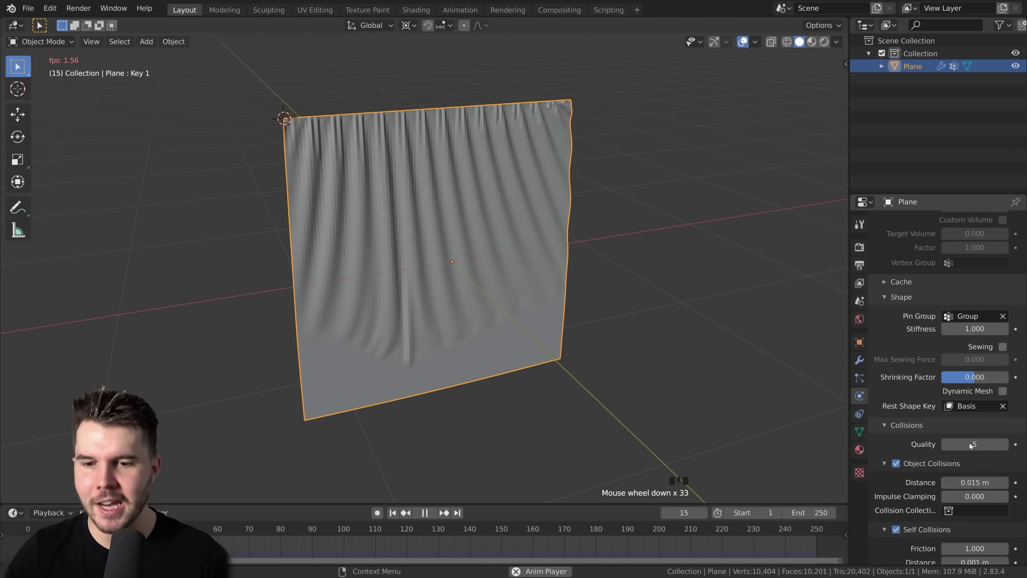
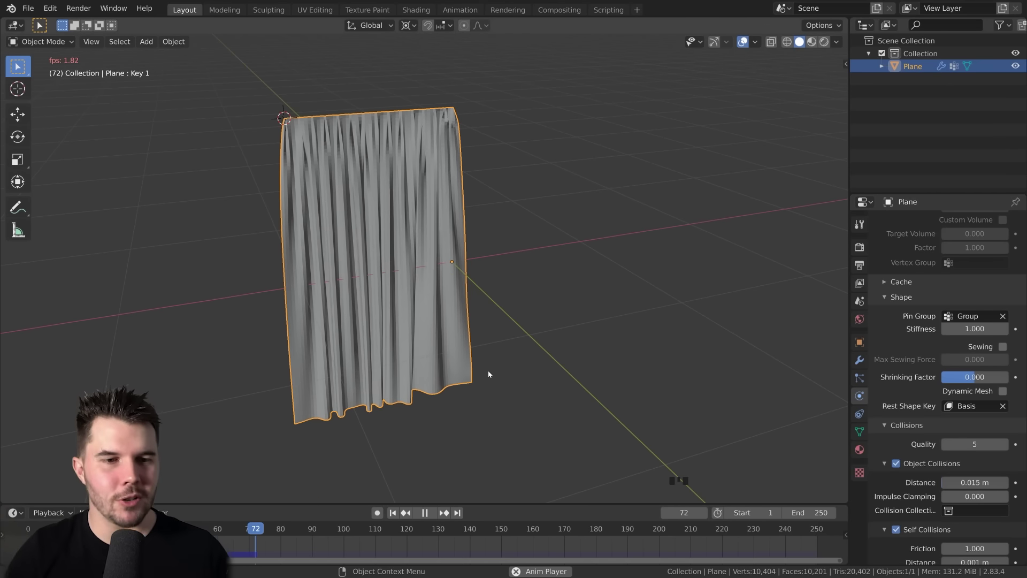
pyautogui.press('space')
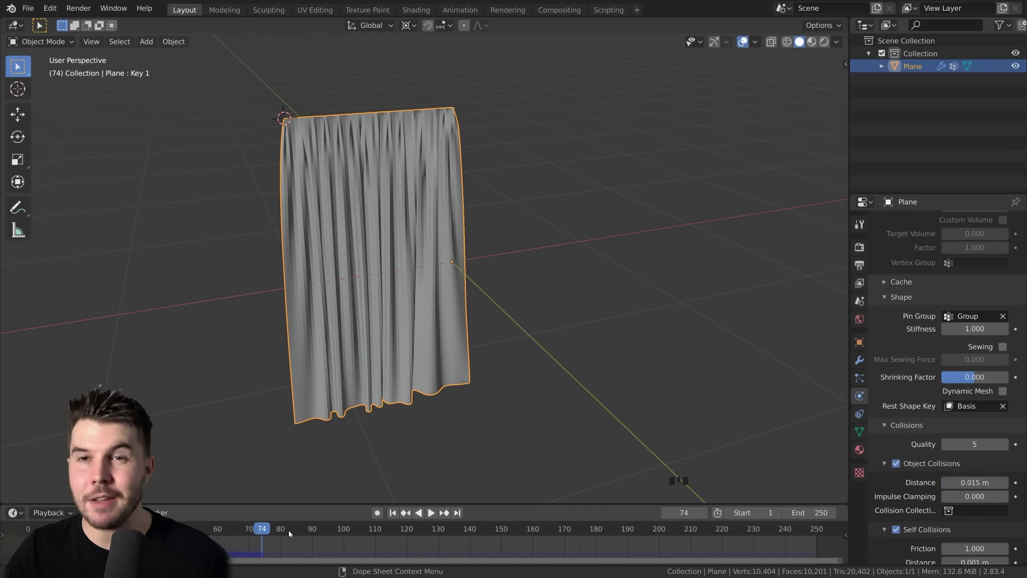
# - Set the cloth's Compression stiffness to 1
pyautogui.moveTo(722, 342); pyautogui.dragTo(802, 322, button='middle')
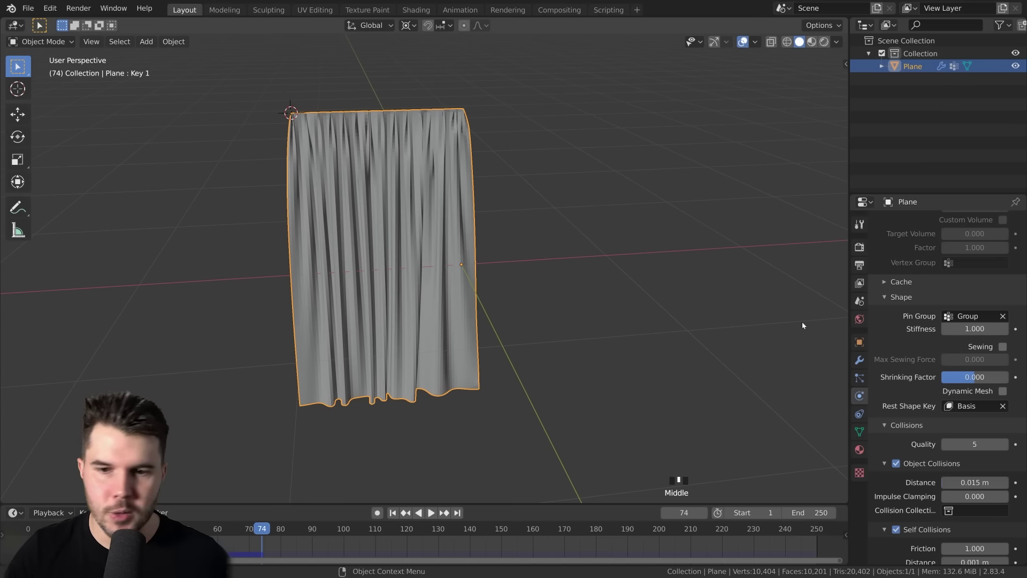
pyautogui.scroll(15, 920, 353)
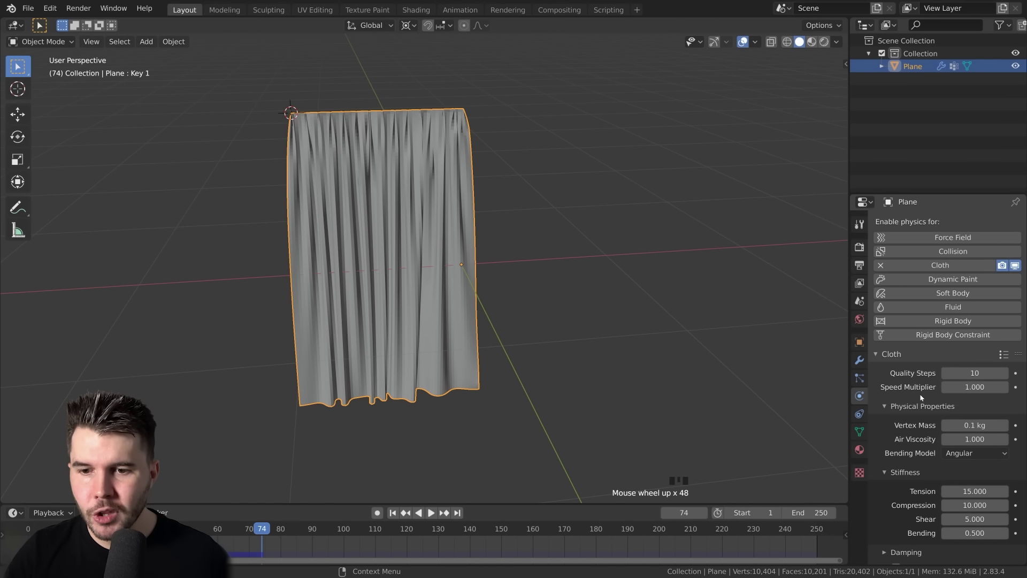
pyautogui.scroll(-8, 974, 398)
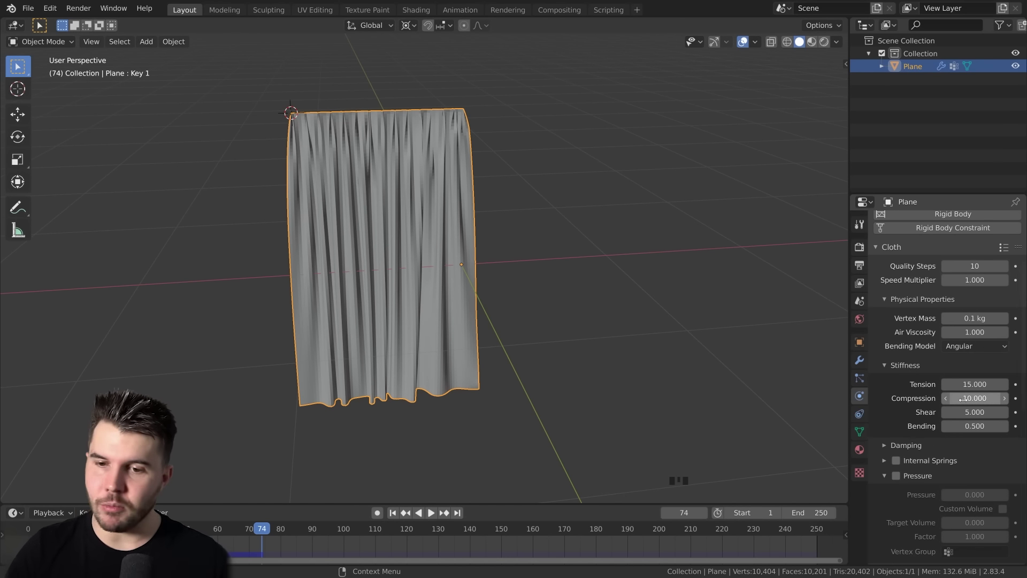
pyautogui.scroll(3, 711, 371)
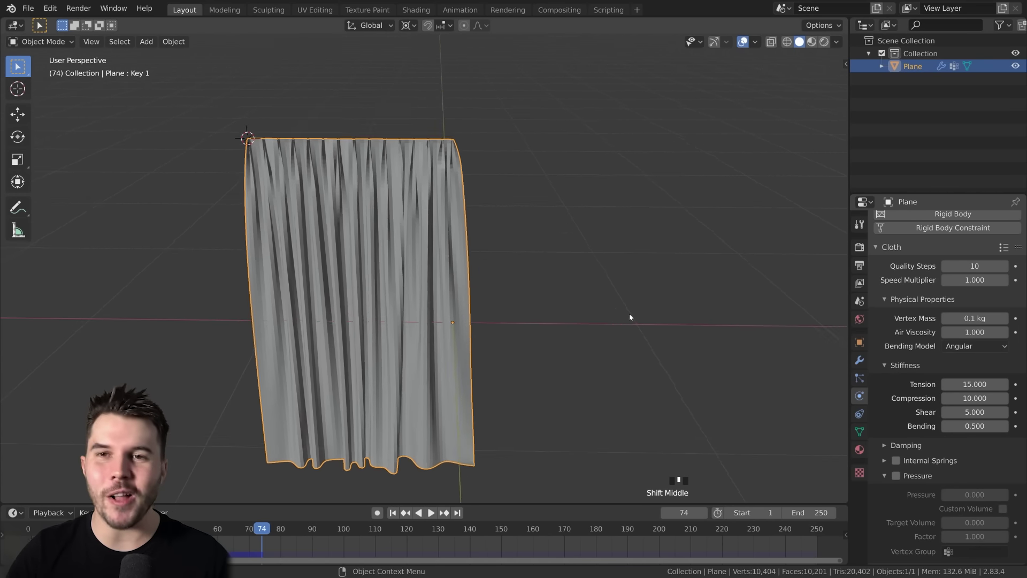
pyautogui.scroll(-3, 635, 282)
pyautogui.moveTo(608, 344); pyautogui.dragTo(558, 307, button='middle')
pyautogui.moveTo(441, 264)
pyautogui.mouseDown(button='middle')
pyautogui.moveTo(444, 247)
pyautogui.moveTo(443, 265)
pyautogui.mouseUp(button='middle')
pyautogui.click(970, 398)
pyautogui.write('1')
pyautogui.press('Return')
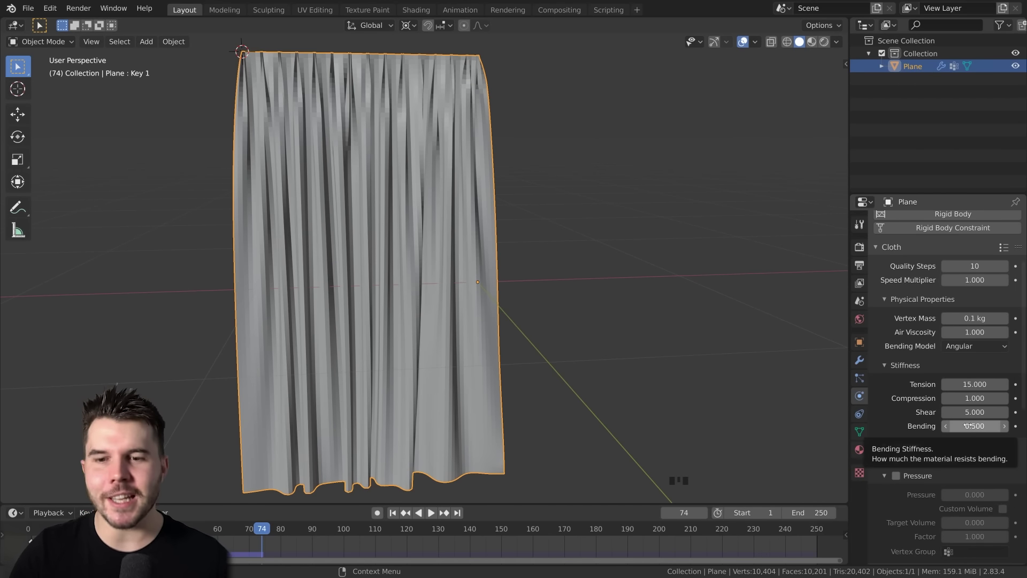
# - Rewind to frame 1 and rerun the cloth simulation, stopping at frame 100
pyautogui.moveTo(693, 382); pyautogui.dragTo(687, 331, button='middle')
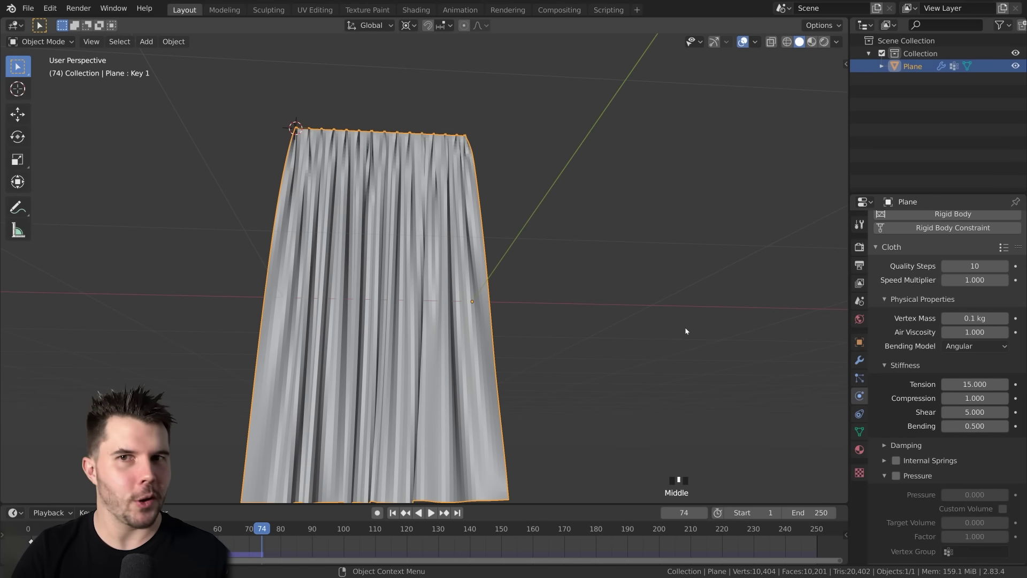
pyautogui.hotkey('shift', 'Left')
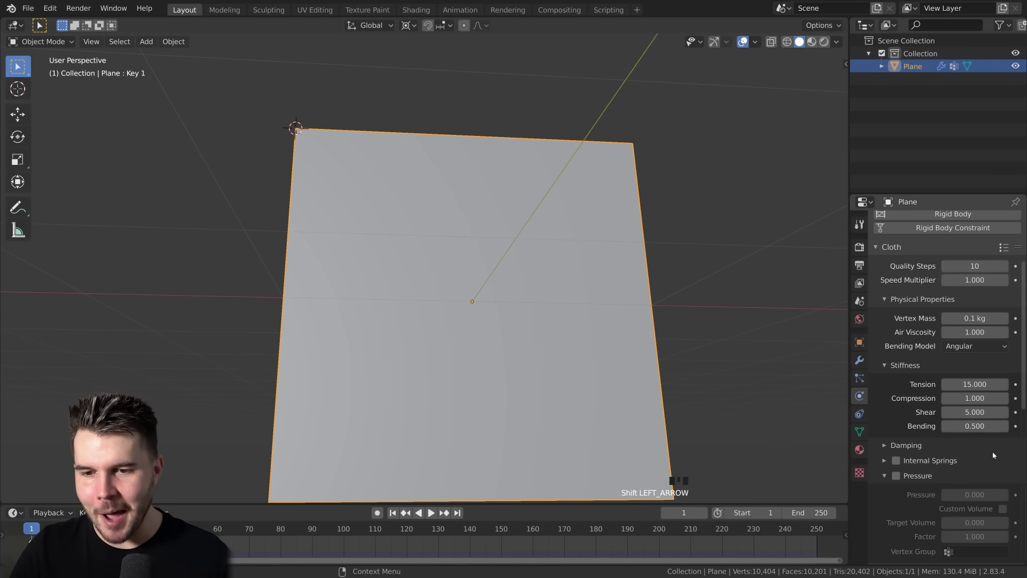
pyautogui.click(945, 427)
pyautogui.moveTo(720, 345); pyautogui.dragTo(665, 315, button='middle')
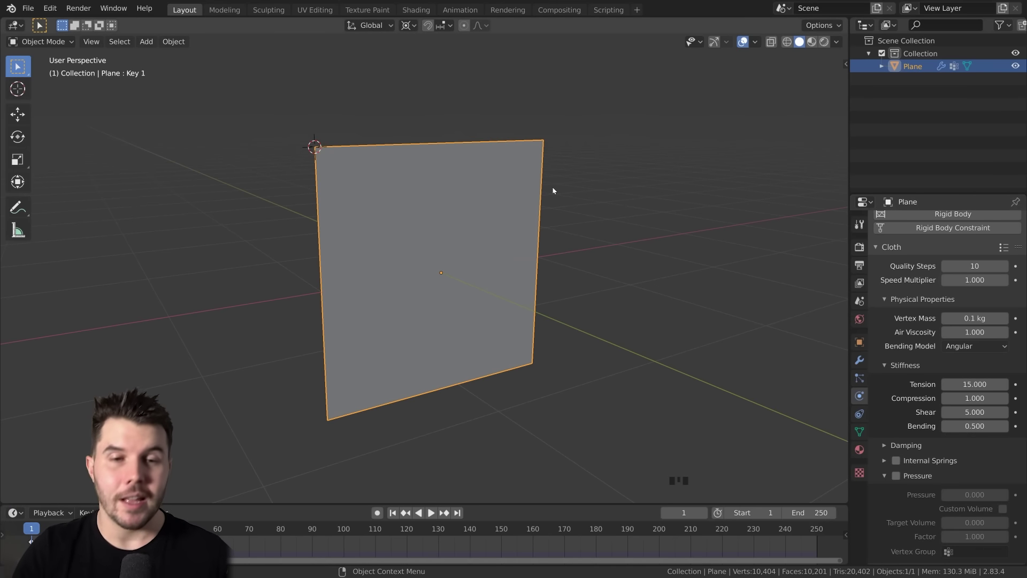
pyautogui.press('Tab')
pyautogui.press('Tab')
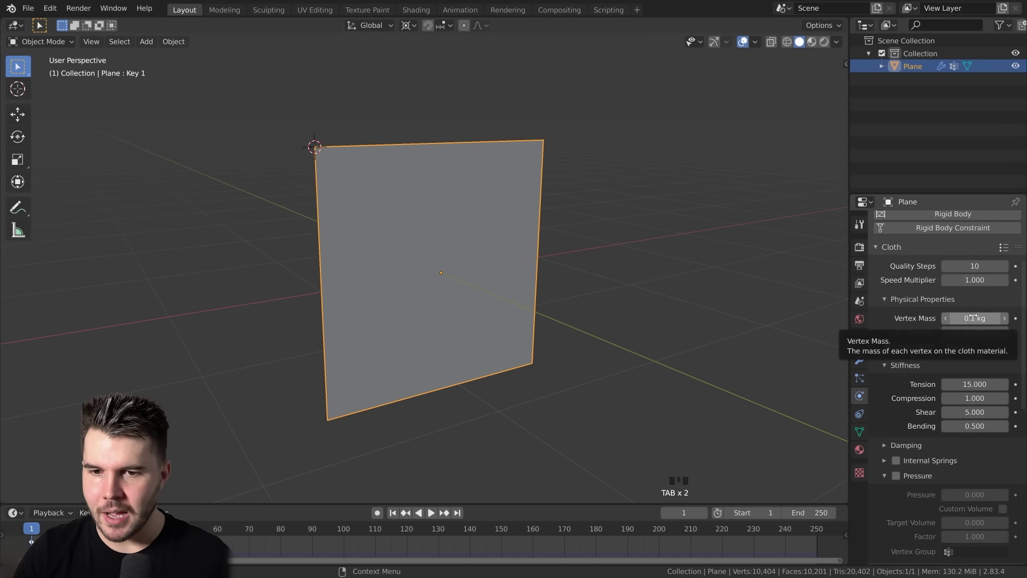
pyautogui.press('space')
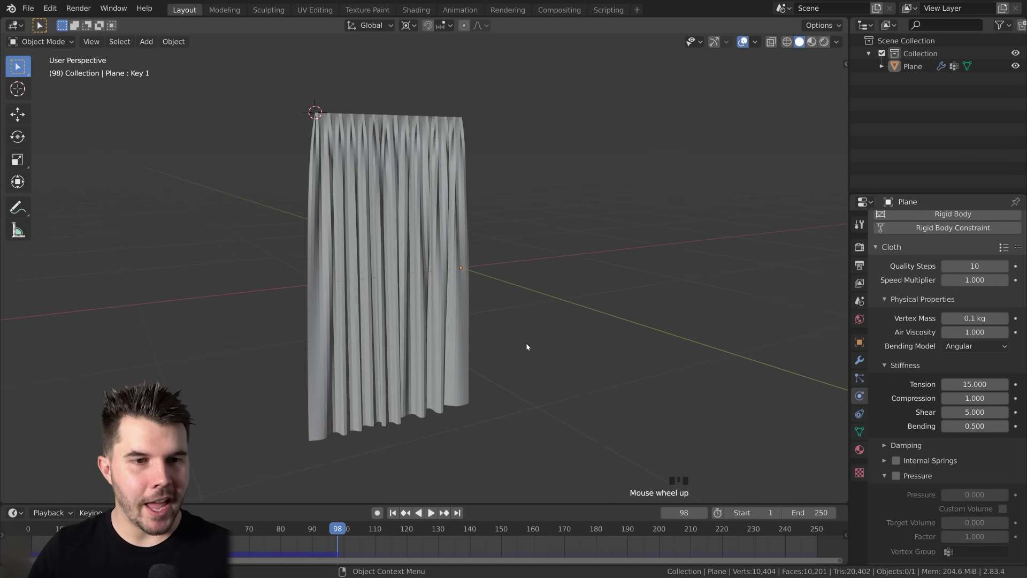
pyautogui.press('space')
# - Select the simulated curtain and examine its folds from several angles
pyautogui.scroll(-1, 526, 318)
pyautogui.moveTo(524, 318); pyautogui.dragTo(461, 311, button='middle')
pyautogui.scroll(2, 507, 261)
pyautogui.moveTo(507, 262); pyautogui.dragTo(472, 300, button='middle')
pyautogui.scroll(2, 472, 300)
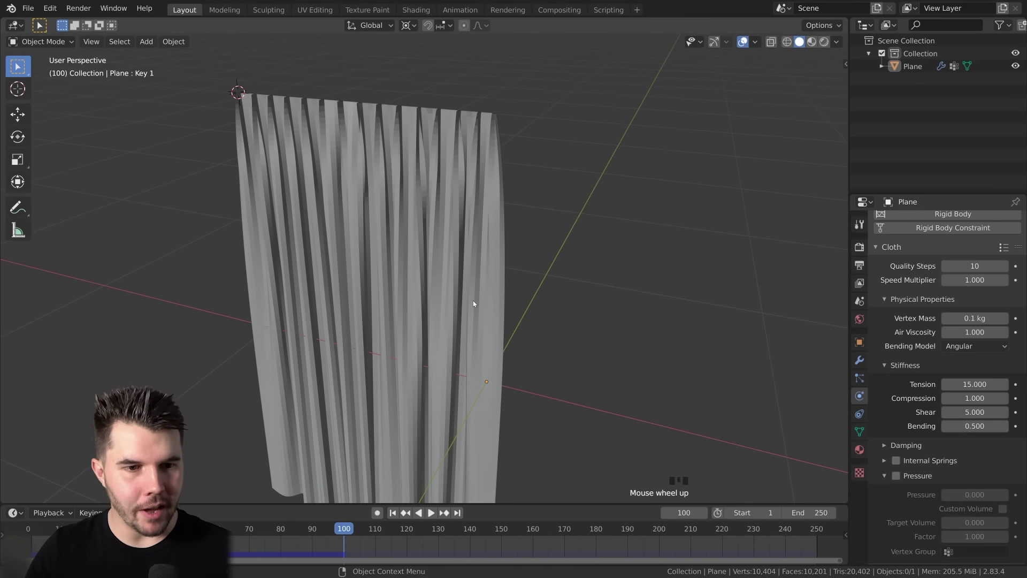
pyautogui.click(481, 186)
pyautogui.scroll(-1, 513, 190)
pyautogui.scroll(-2, 483, 350)
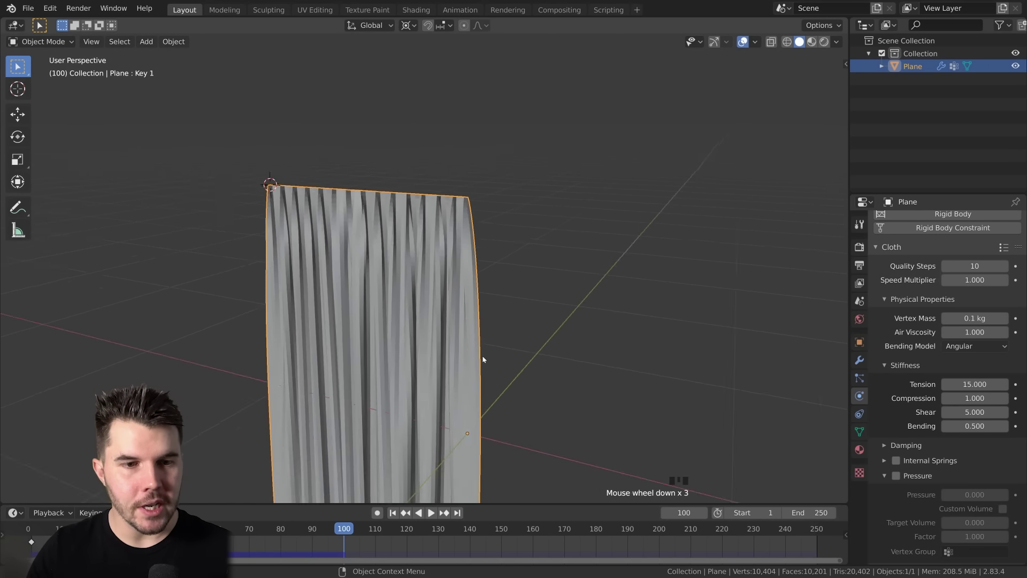
pyautogui.moveTo(483, 349); pyautogui.dragTo(507, 349, button='middle')
pyautogui.scroll(-1, 523, 357)
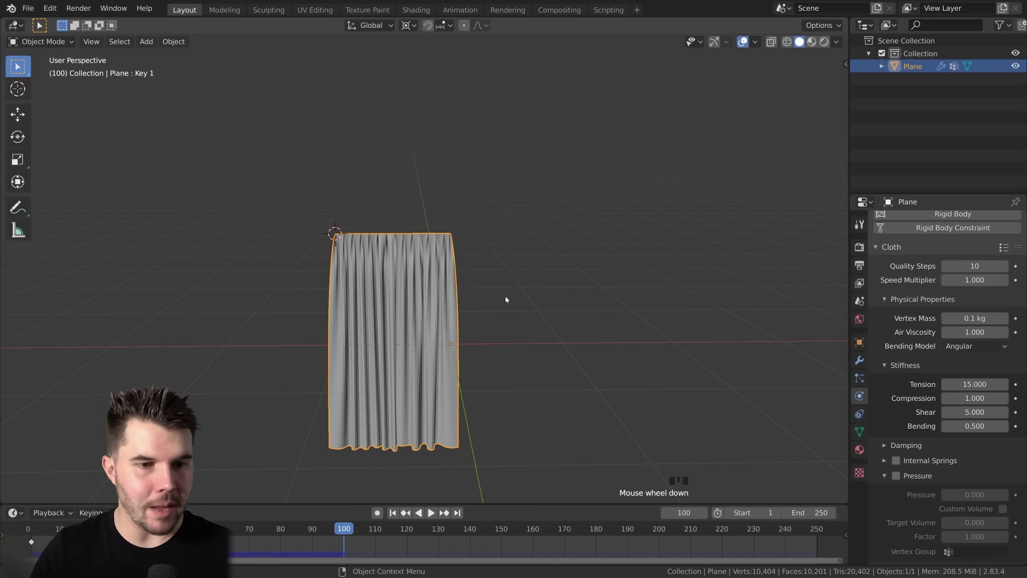
# - Apply smooth shading to the curtain
pyautogui.scroll(3, 513, 308)
pyautogui.keyDown('shift'); pyautogui.moveTo(502, 294); pyautogui.dragTo(559, 115, button='middle'); pyautogui.keyUp('shift')
pyautogui.moveTo(519, 302)
pyautogui.mouseDown(button='middle')
pyautogui.moveTo(517, 270)
pyautogui.moveTo(525, 303)
pyautogui.mouseUp(button='middle')
pyautogui.rightClick(501, 186)
pyautogui.click(470, 185)
pyautogui.moveTo(488, 149); pyautogui.dragTo(503, 347, button='middle')
pyautogui.scroll(2, 503, 347)
# - Add a Subdivision Surface modifier to the curtain
pyautogui.click(859, 360)
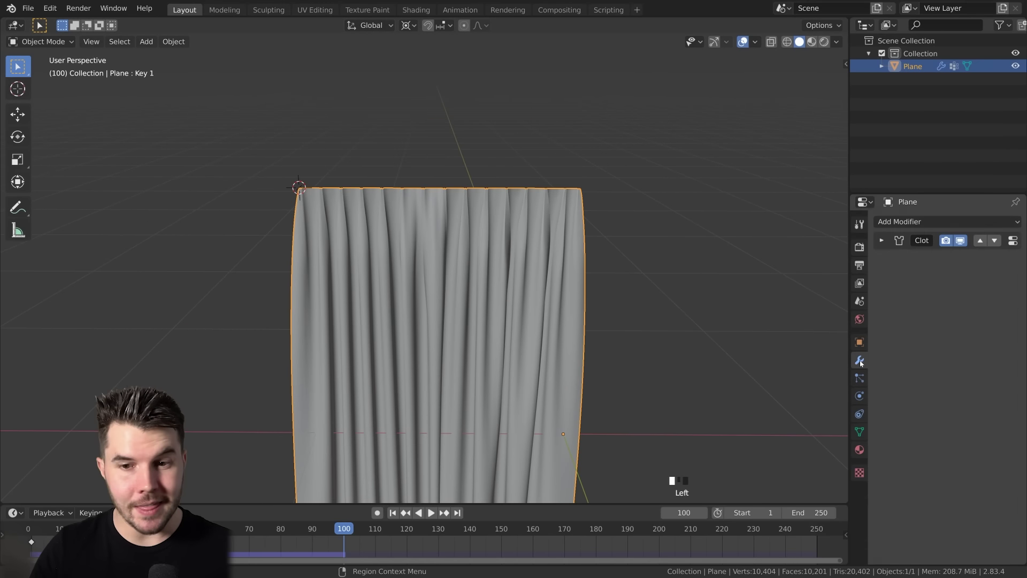
pyautogui.click(898, 222)
pyautogui.click(715, 425)
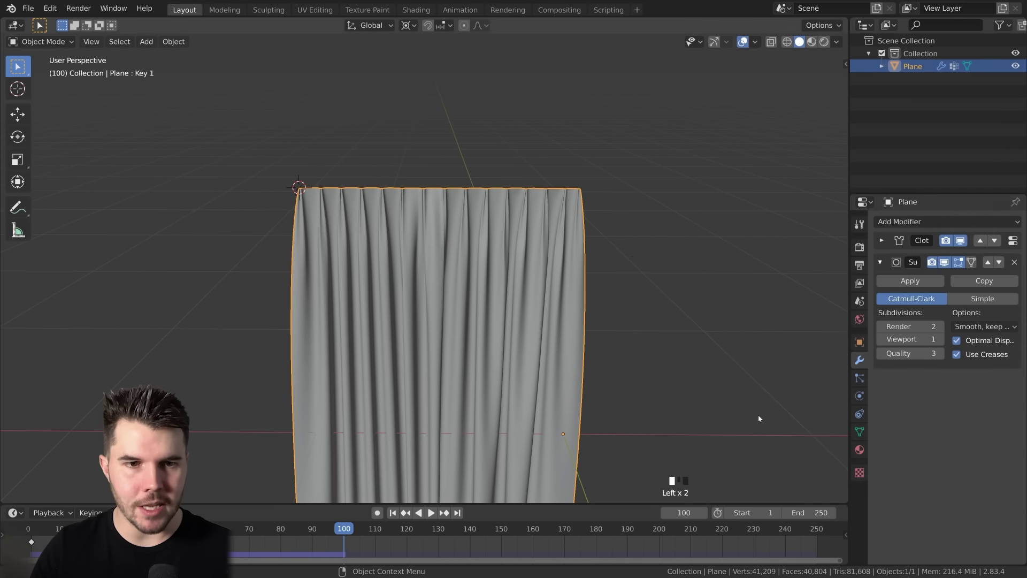
# - Compare the curtain's folds with the Subdivision Surface modifier's viewport display switched off and back on
pyautogui.moveTo(758, 415); pyautogui.dragTo(663, 358, button='middle')
pyautogui.scroll(2, 648, 320)
pyautogui.moveTo(648, 320); pyautogui.dragTo(556, 190, button='middle')
pyautogui.scroll(4, 368, 241)
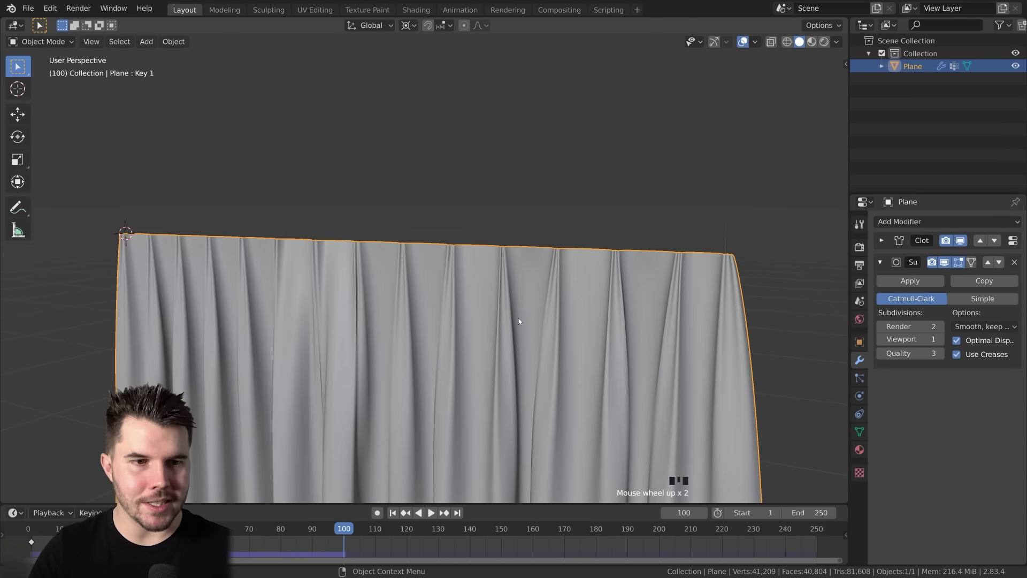
pyautogui.click(944, 261)
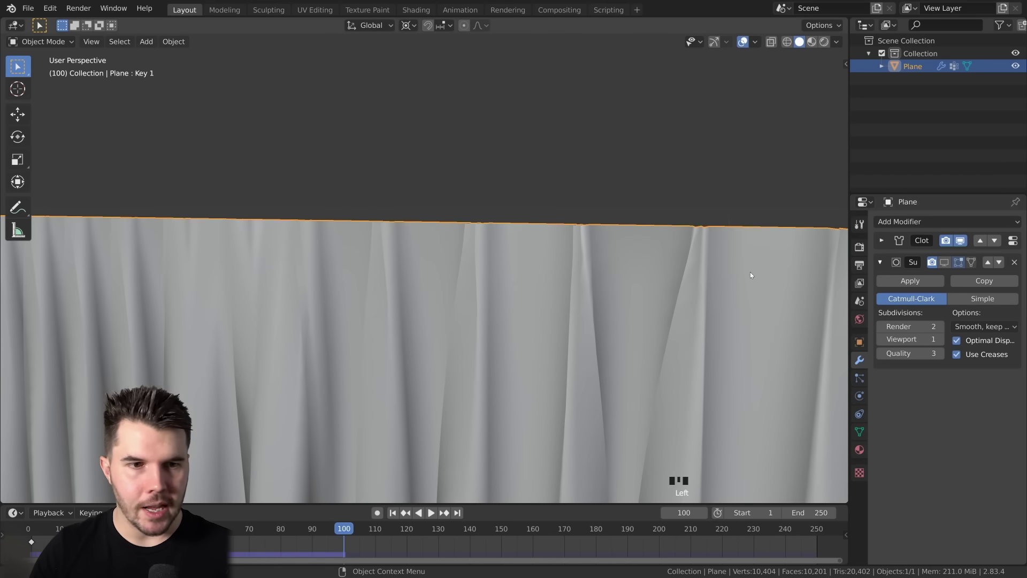
pyautogui.scroll(-2, 589, 267)
pyautogui.scroll(-5, 428, 316)
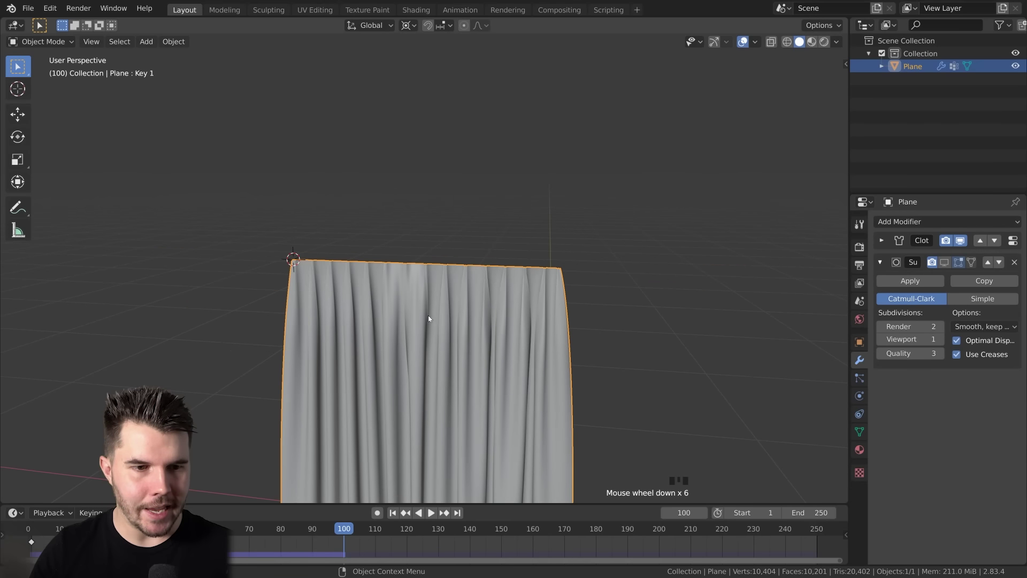
pyautogui.click(944, 262)
pyautogui.scroll(4, 477, 319)
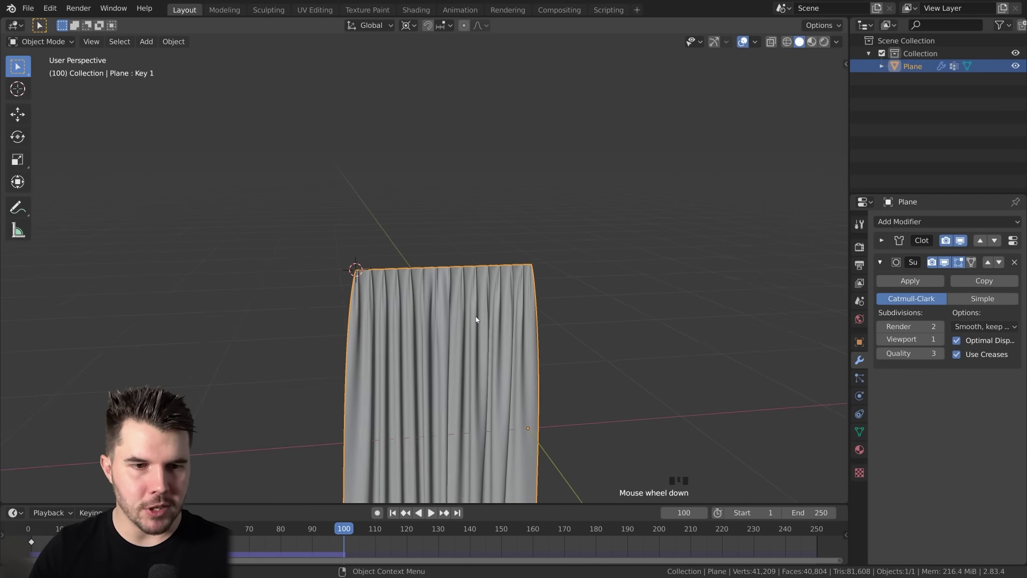
# - Compare the curtain's upper folds under Simple and Catmull-Clark subdivision
pyautogui.moveTo(482, 252); pyautogui.dragTo(452, 241, button='middle')
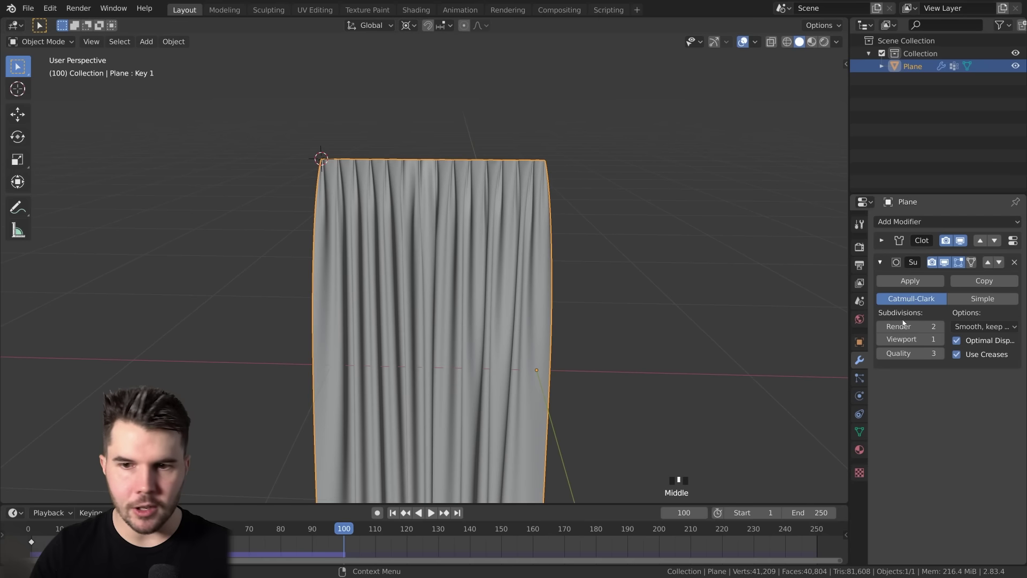
pyautogui.click(970, 301)
pyautogui.moveTo(561, 214); pyautogui.dragTo(515, 291, button='middle')
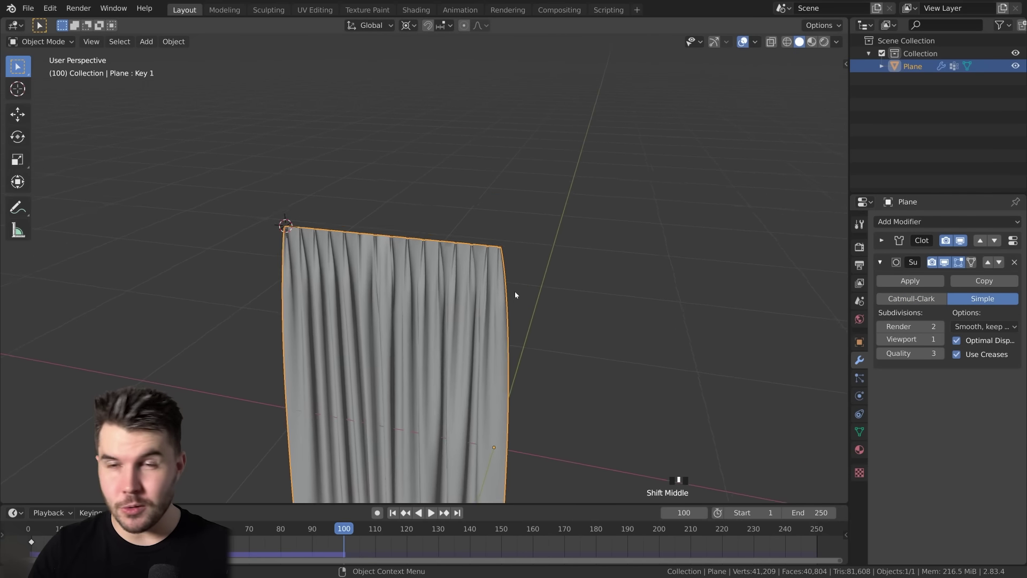
pyautogui.scroll(3, 515, 291)
pyautogui.scroll(3, 536, 284)
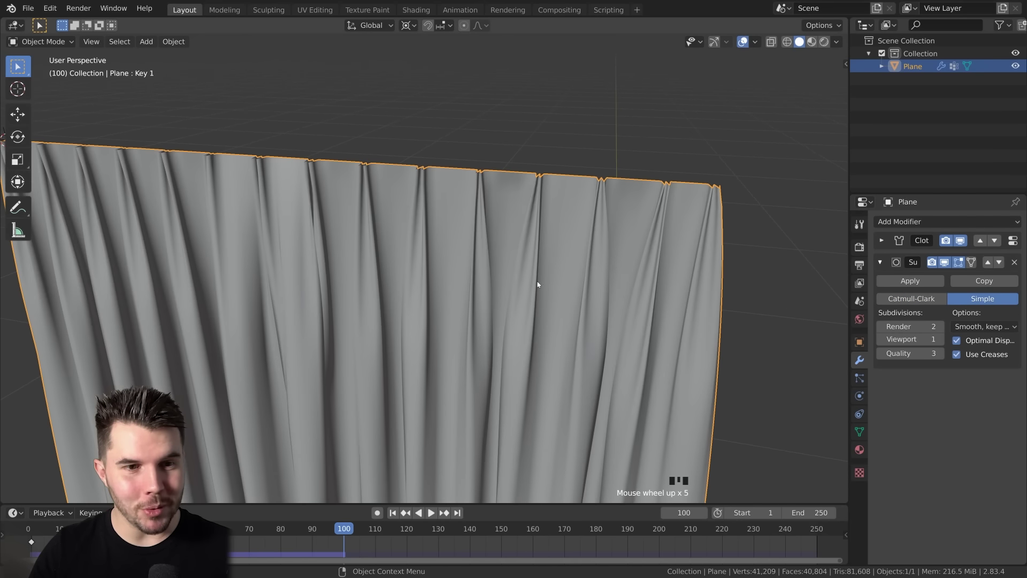
pyautogui.click(911, 298)
pyautogui.click(987, 302)
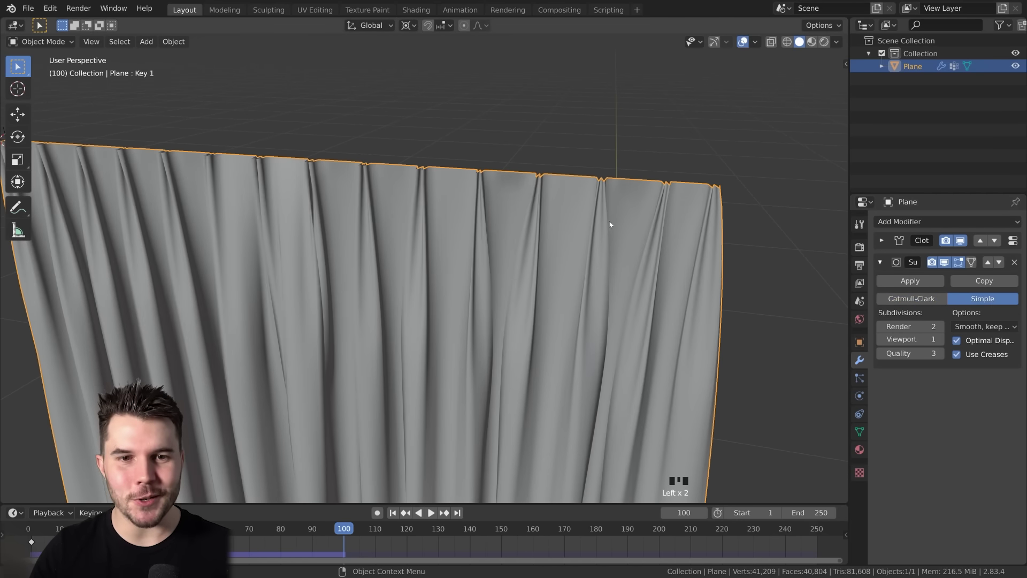
# - Examine the pleated top edge from above and from the front while alternating between Catmull-Clark and Simple subdivision
pyautogui.moveTo(610, 223); pyautogui.dragTo(554, 247, button='middle')
pyautogui.scroll(2, 555, 247)
pyautogui.click(911, 299)
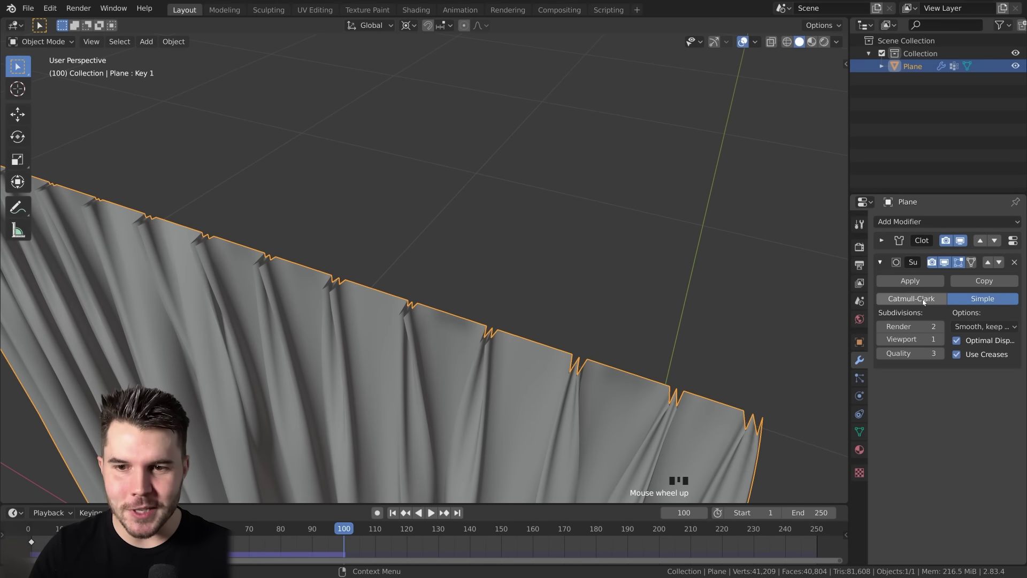
pyautogui.click(982, 299)
pyautogui.scroll(-2, 309, 278)
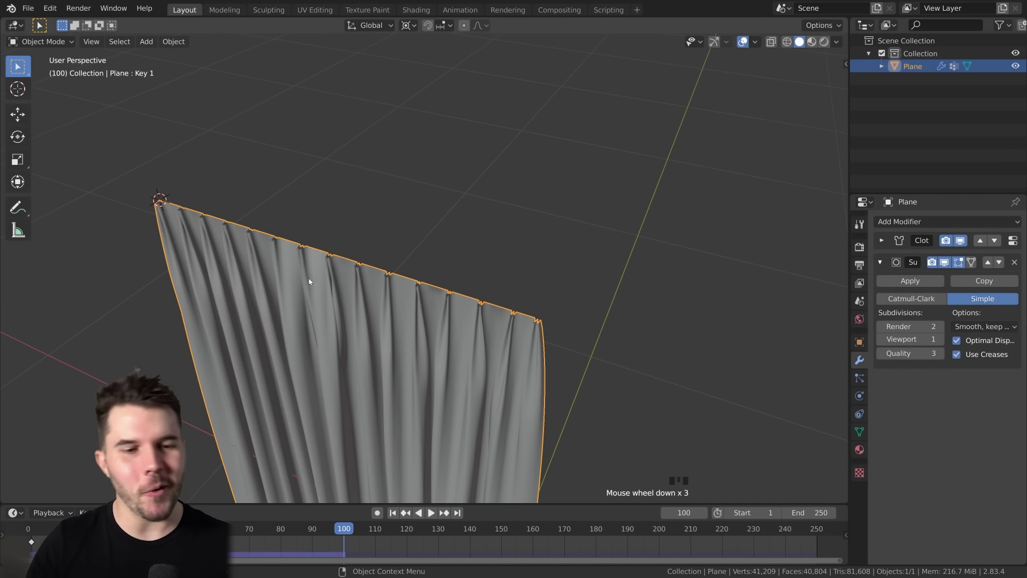
pyautogui.moveTo(310, 278); pyautogui.dragTo(348, 270, button='middle')
pyautogui.click(912, 298)
pyautogui.click(966, 303)
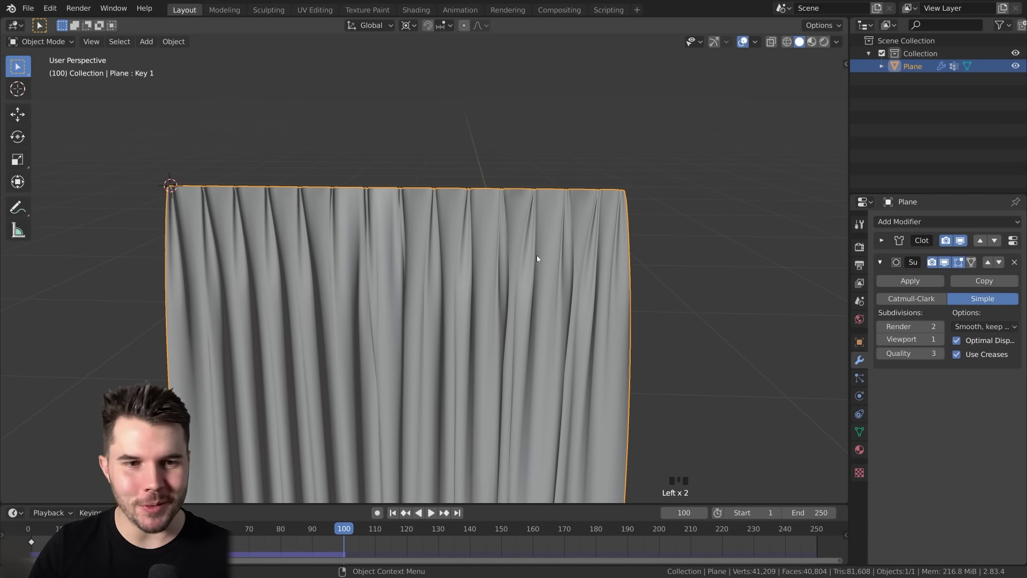
# - Return the Subdivision Surface modifier to Catmull-Clark and inspect the rounded pleats along the curtain's top edge
pyautogui.moveTo(588, 259); pyautogui.dragTo(658, 270, button='middle')
pyautogui.click(922, 302)
pyautogui.scroll(3, 508, 220)
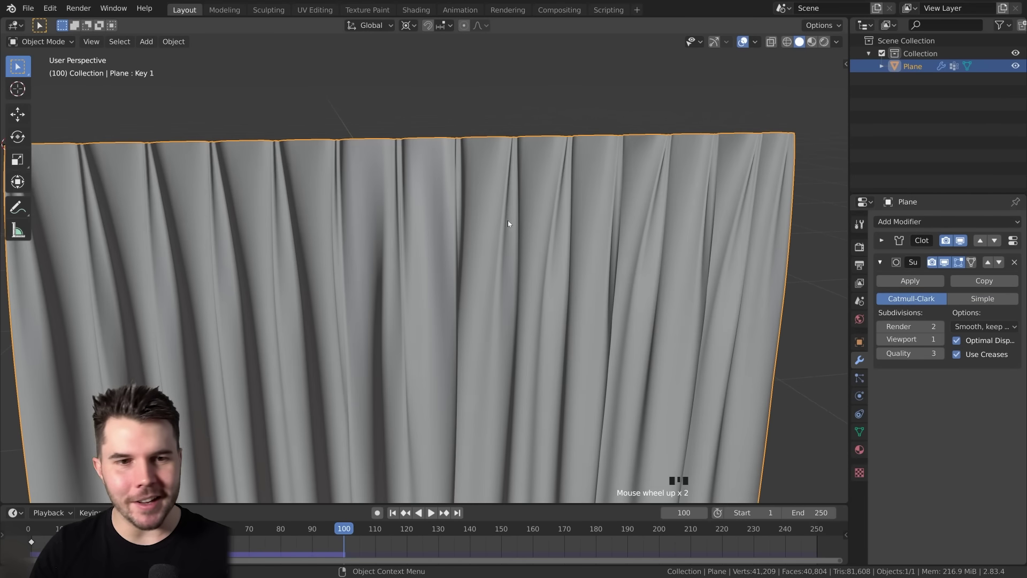
pyautogui.moveTo(508, 220); pyautogui.dragTo(513, 208, button='middle')
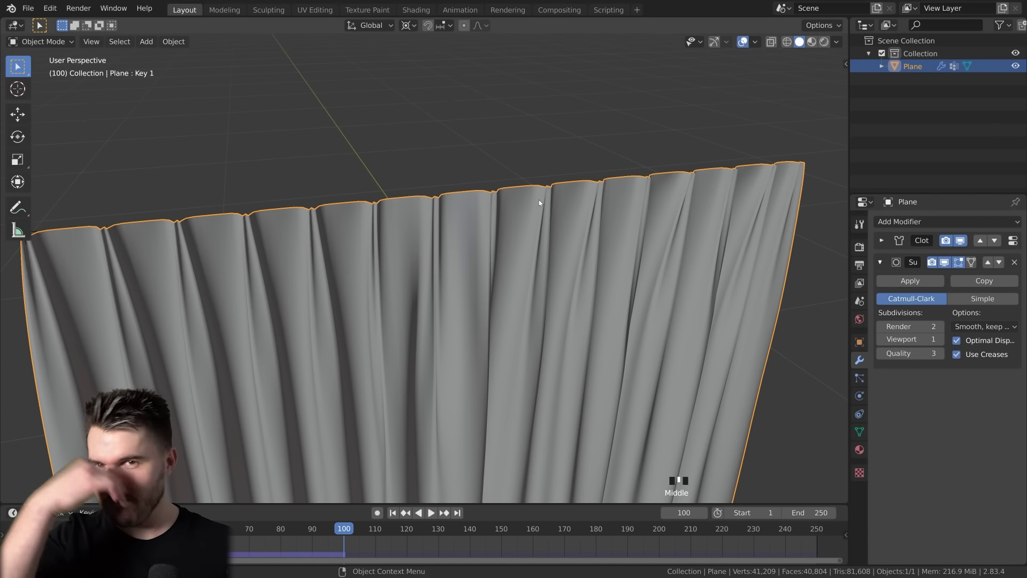
pyautogui.scroll(-4, 535, 204)
pyautogui.moveTo(497, 229); pyautogui.dragTo(467, 234, button='middle')
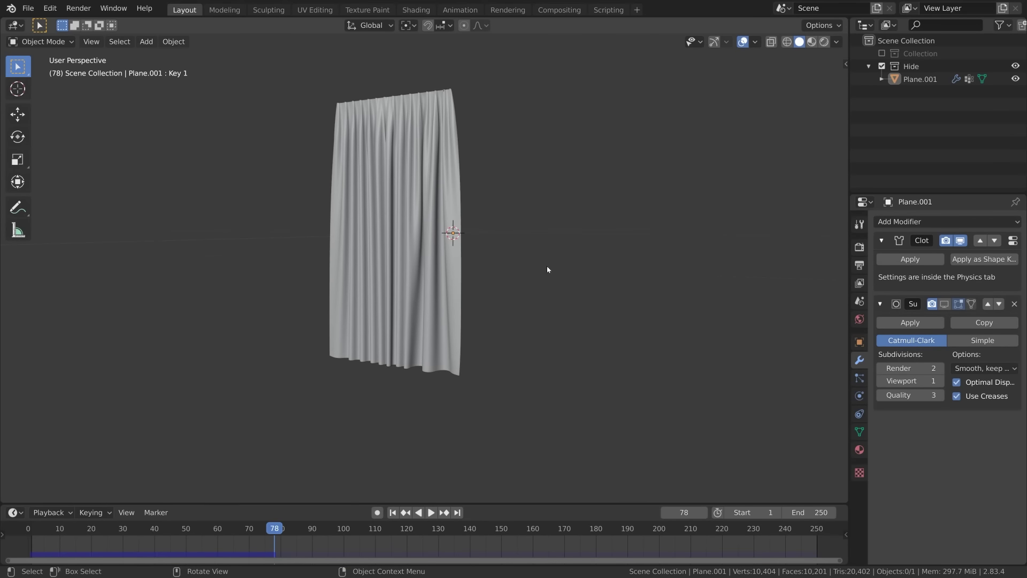
# - Add a floor plane beneath the other curtain, tilt it in side view and insert a keyframe at frame 1
pyautogui.hotkey('shift', 'a')
pyautogui.click(614, 212)
pyautogui.press('g')
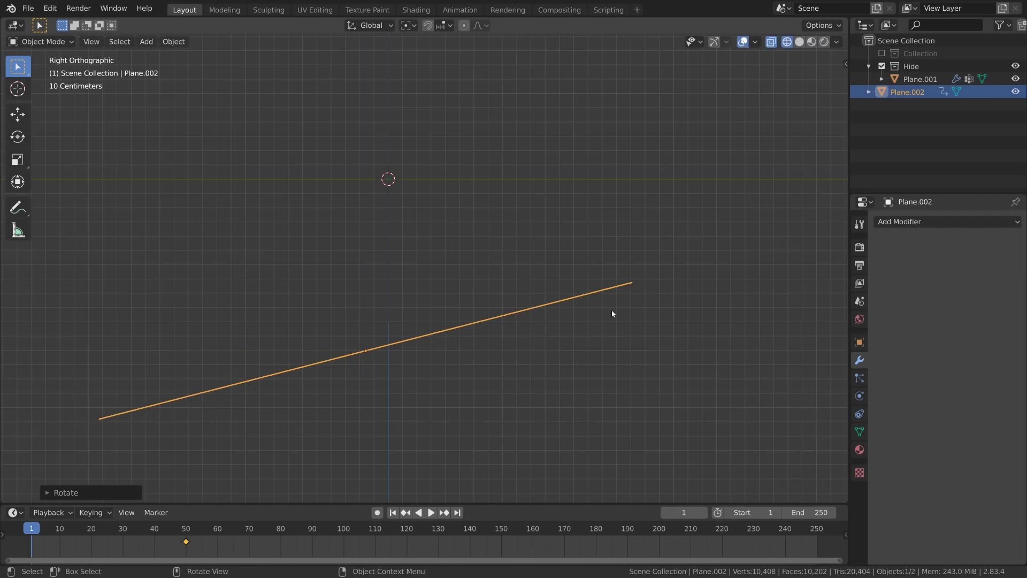
pyautogui.press('i')
pyautogui.click(714, 308)
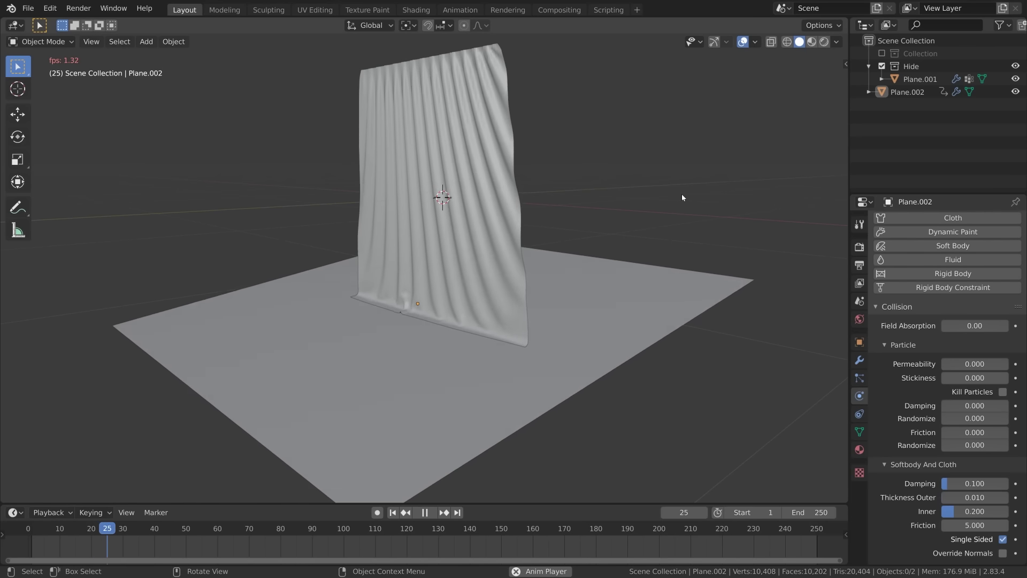
# - Hide the floor grid and axes in the viewport overlays, then select the draped curtain and deselect it again
pyautogui.click(755, 42)
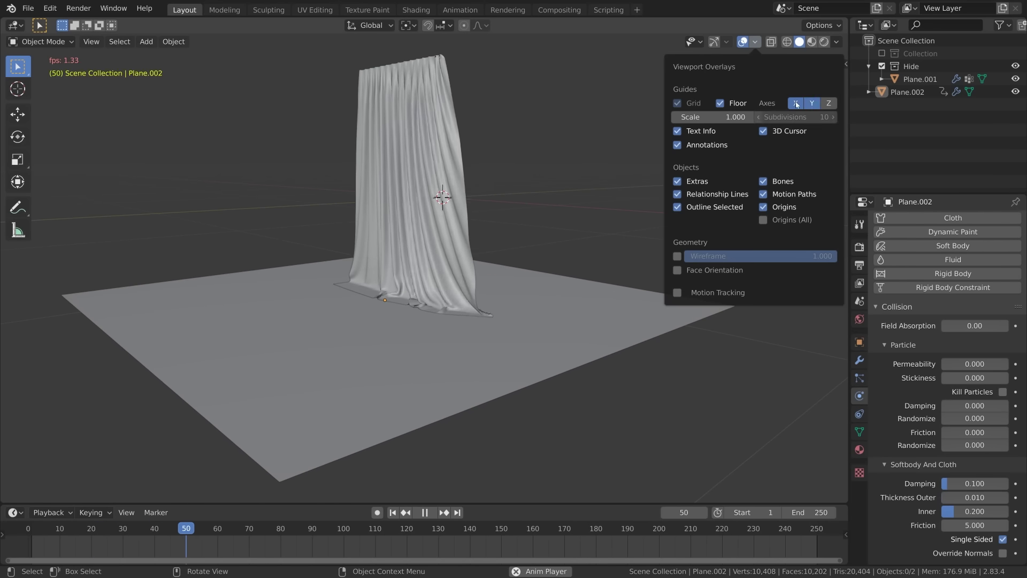
pyautogui.click(454, 211)
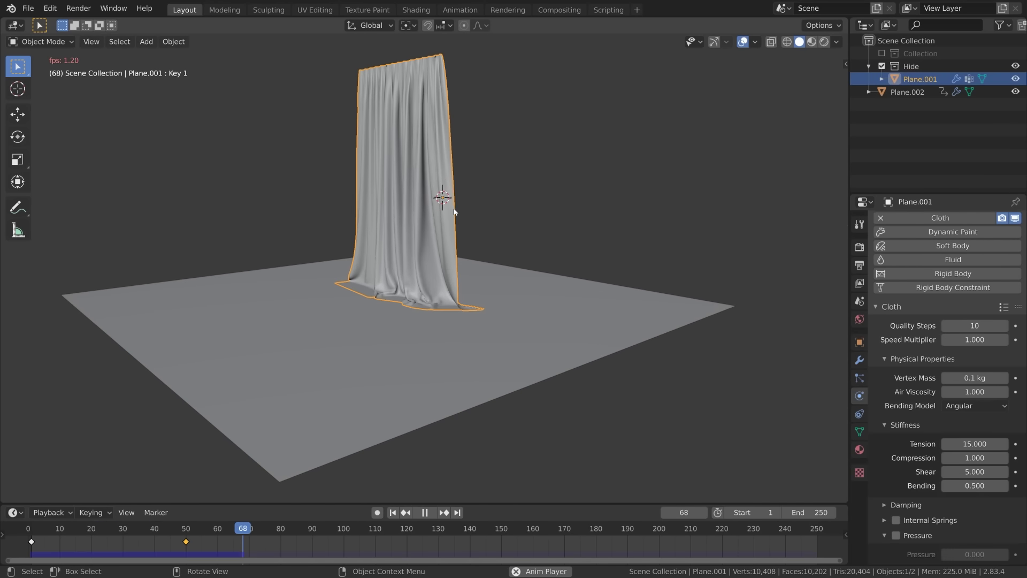
pyautogui.click(556, 243)
# - Add a torus mesh at the 3D cursor beside the curtain
pyautogui.hotkey('shift', 'a')
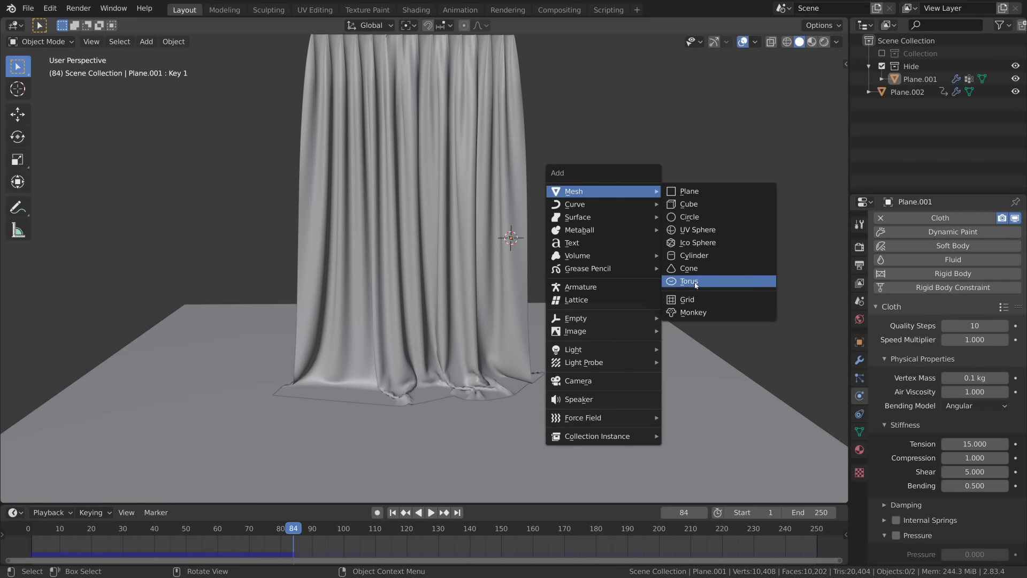
pyautogui.click(695, 285)
pyautogui.moveTo(597, 210); pyautogui.dragTo(555, 264, button='middle')
pyautogui.scroll(-4, 553, 264)
# - In top view, box-select one half of the torus through wireframe display and delete its faces
pyautogui.press('KP_7')
pyautogui.press('Tab')
pyautogui.hotkey('shift', 'z')
pyautogui.press('b')
pyautogui.moveTo(262, 120); pyautogui.dragTo(464, 461)
pyautogui.press('x')
pyautogui.press('f')
# - Extrude the half torus's open ends along X into two straight arms, shift the mesh along X and scale the object
pyautogui.press('e')
pyautogui.press('x')
pyautogui.click(268, 333)
pyautogui.scroll(-4, 535, 308)
pyautogui.press('g')
pyautogui.press('x')
pyautogui.press('Tab')
pyautogui.press('s')
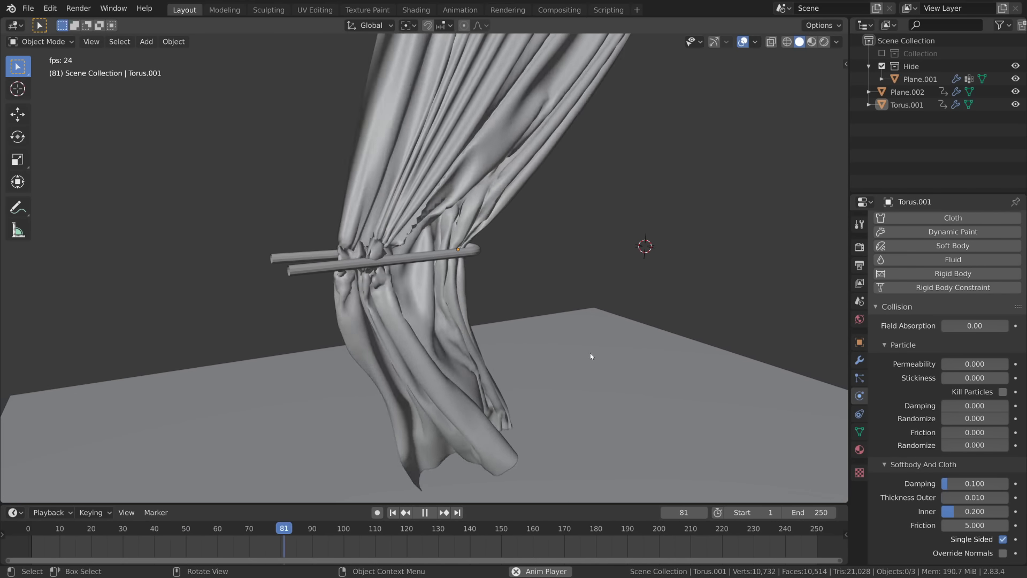
# - Stop the simulation and turn off Single Sided collision for the torus loop gathering the curtain
pyautogui.press('space')
pyautogui.scroll(5, 426, 293)
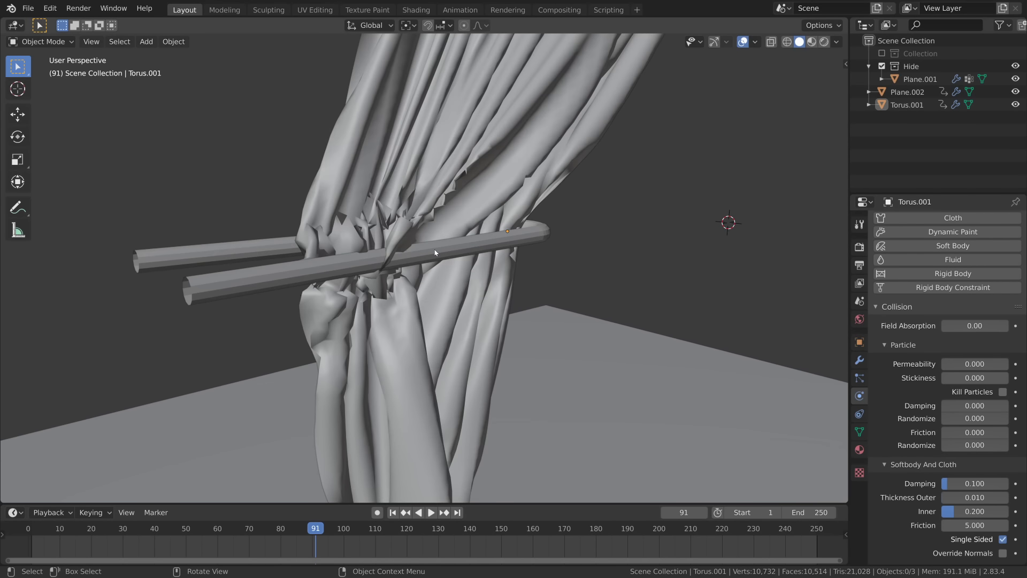
pyautogui.click(435, 253)
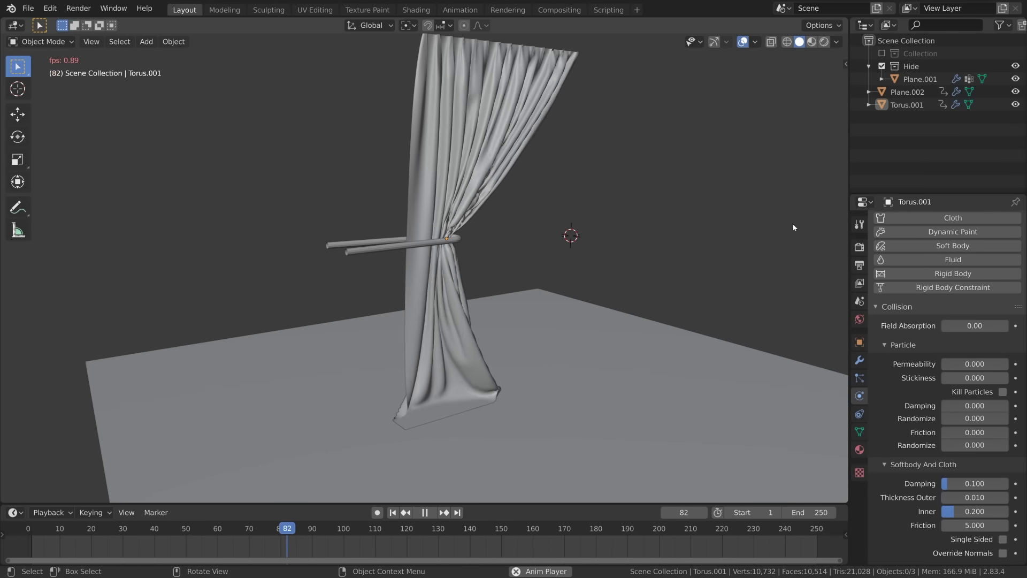
# - Stop the simulation playback and hide the torus loop around the gathered curtain
pyautogui.press('space')
pyautogui.scroll(4, 470, 268)
pyautogui.click(433, 262)
pyautogui.press('h')
# - Show the gathered curtain with Subdivision Surface at viewport level 1 and view the whole drape
pyautogui.click(428, 283)
pyautogui.click(859, 360)
pyautogui.hotkey('ctrl', '1')
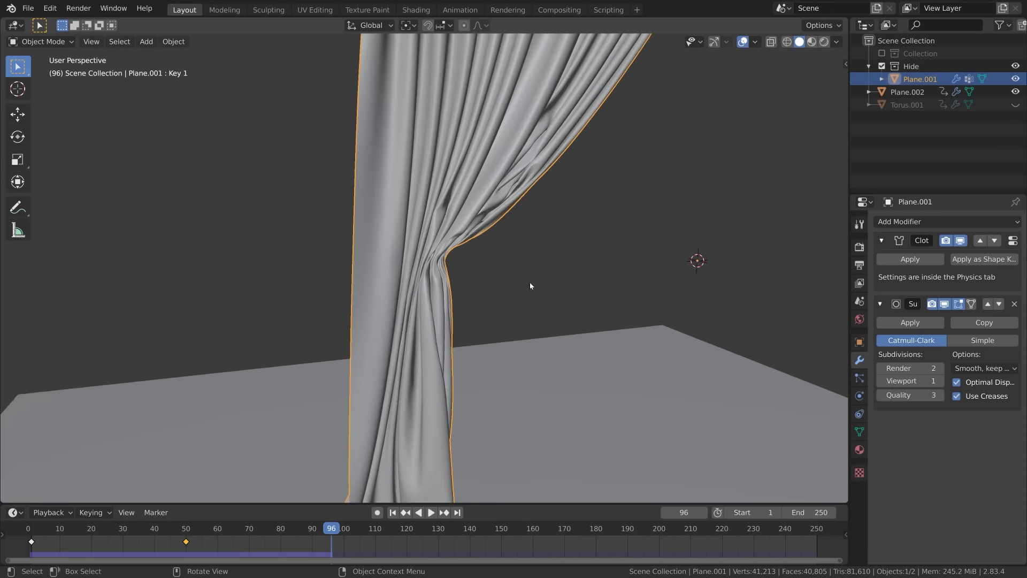
pyautogui.scroll(-6, 530, 286)
pyautogui.click(473, 293)
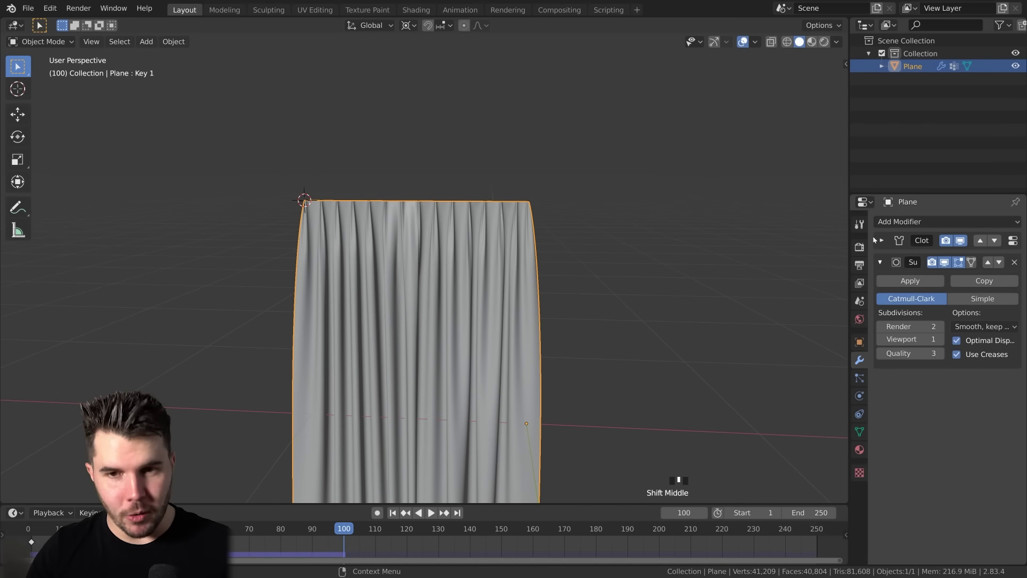
# - Expand the pleated curtain's Cloth modifier and turn off the Subdivision Surface modifier's viewport display
pyautogui.click(881, 240)
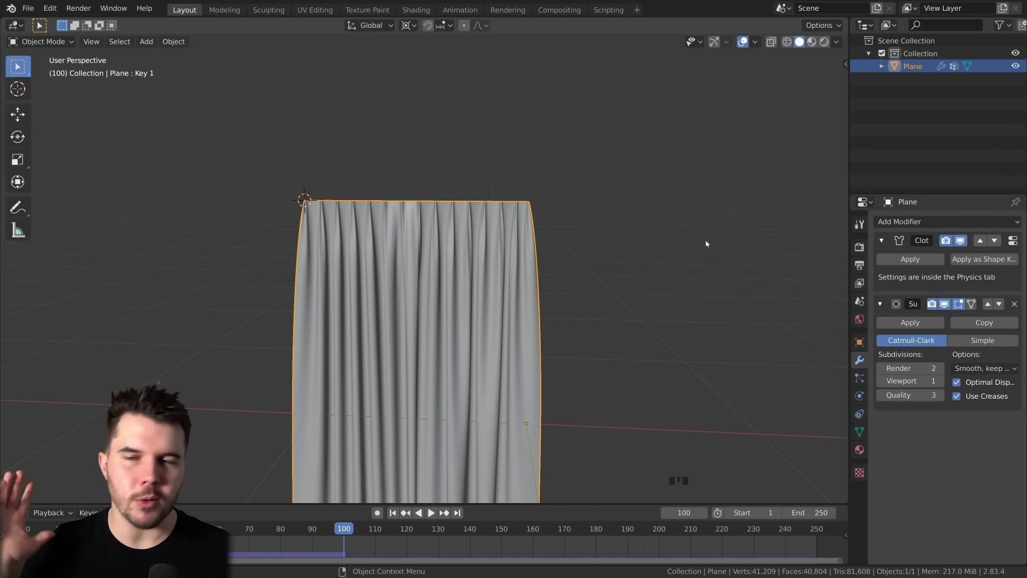
pyautogui.moveTo(465, 222); pyautogui.dragTo(511, 287, button='middle')
pyautogui.keyDown('shift'); pyautogui.moveTo(511, 286); pyautogui.dragTo(486, 180, button='middle'); pyautogui.keyUp('shift')
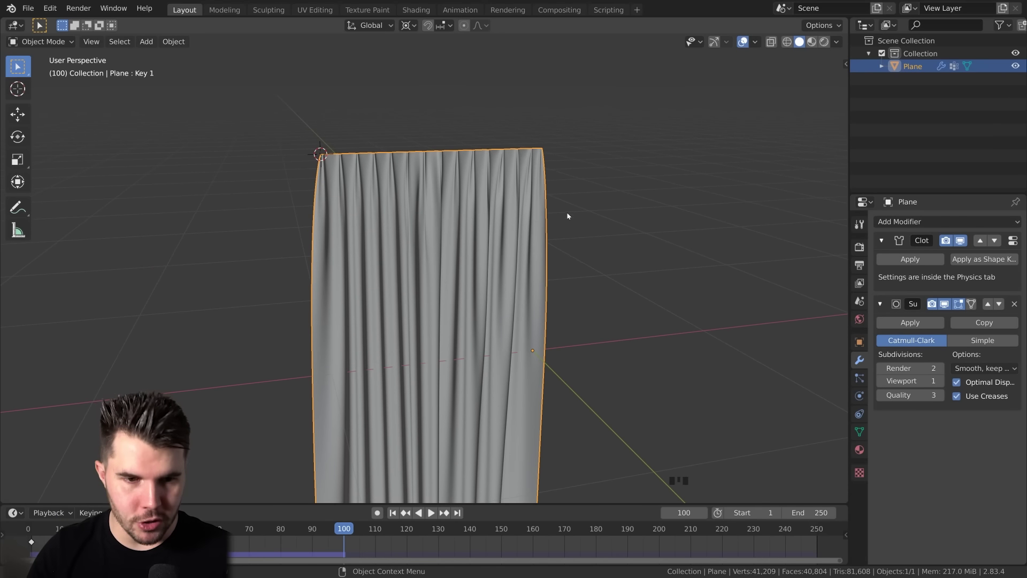
pyautogui.click(945, 304)
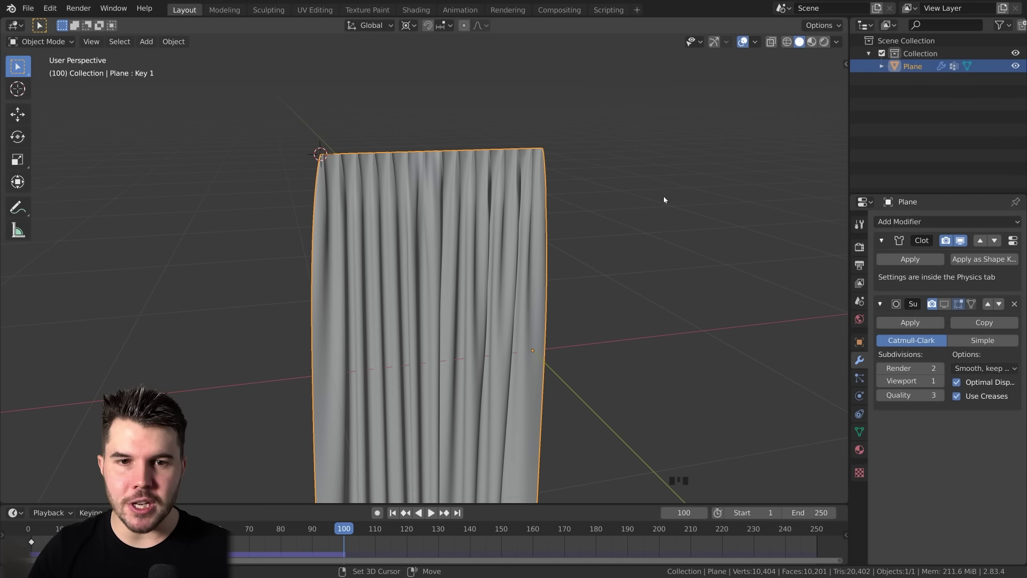
# - Duplicate the pleated curtain and leave the copy at the original's location
pyautogui.hotkey('shift', 'd')
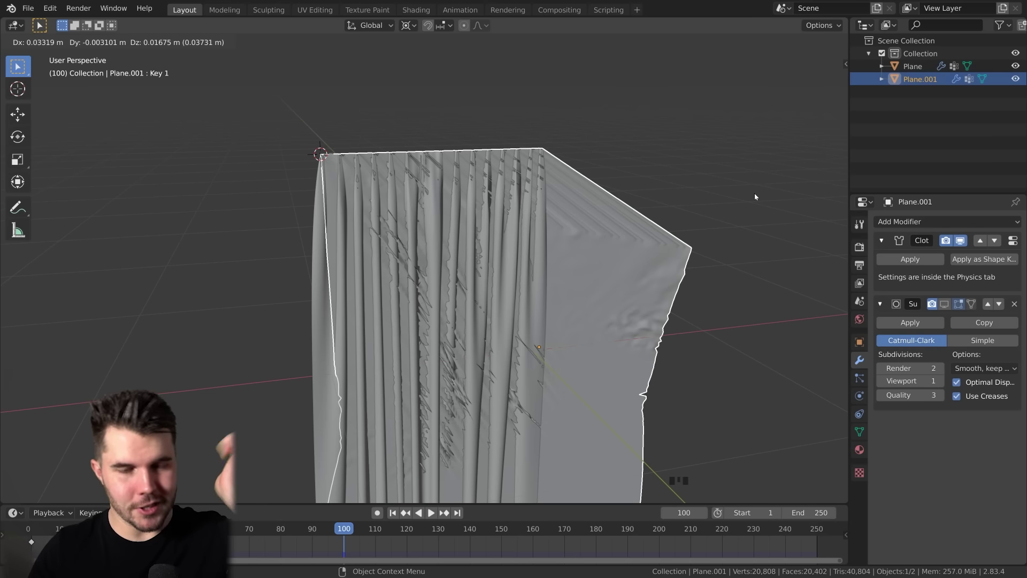
pyautogui.rightClick(277, 355)
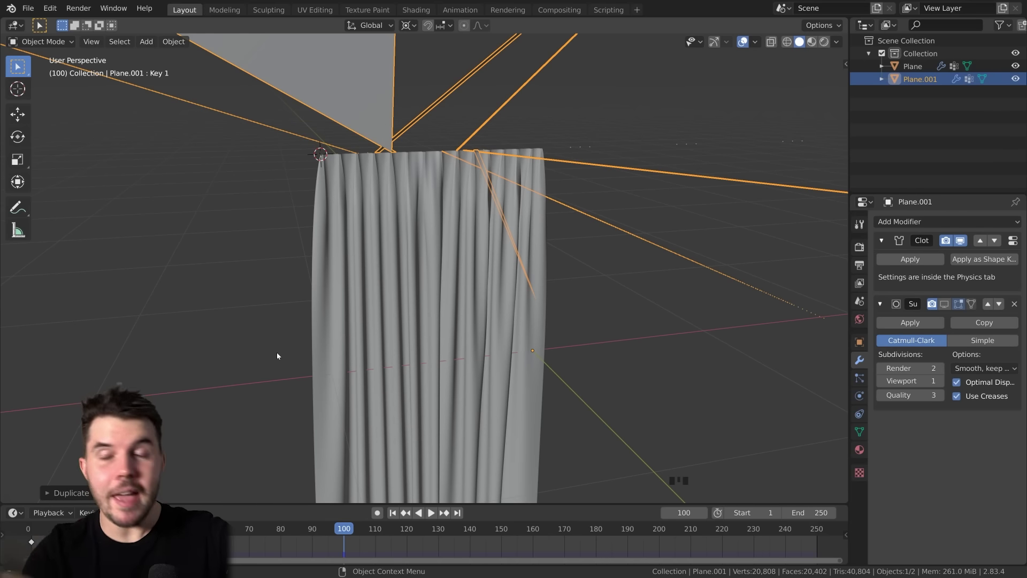
pyautogui.scroll(-8, 477, 200)
pyautogui.scroll(10, 453, 239)
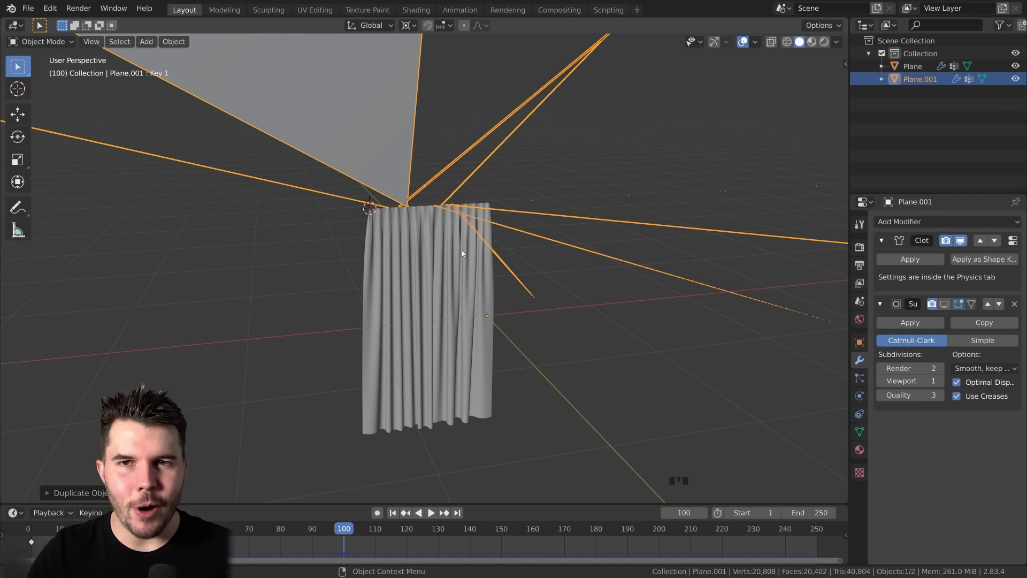
pyautogui.scroll(2, 423, 264)
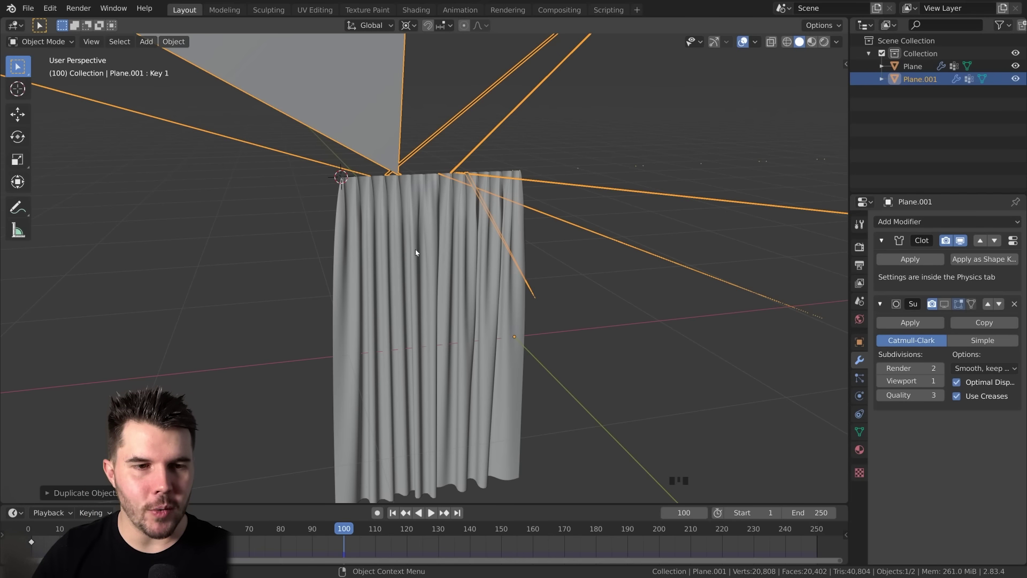
# - Select the original curtain and try to apply its Cloth modifier
pyautogui.click(464, 204)
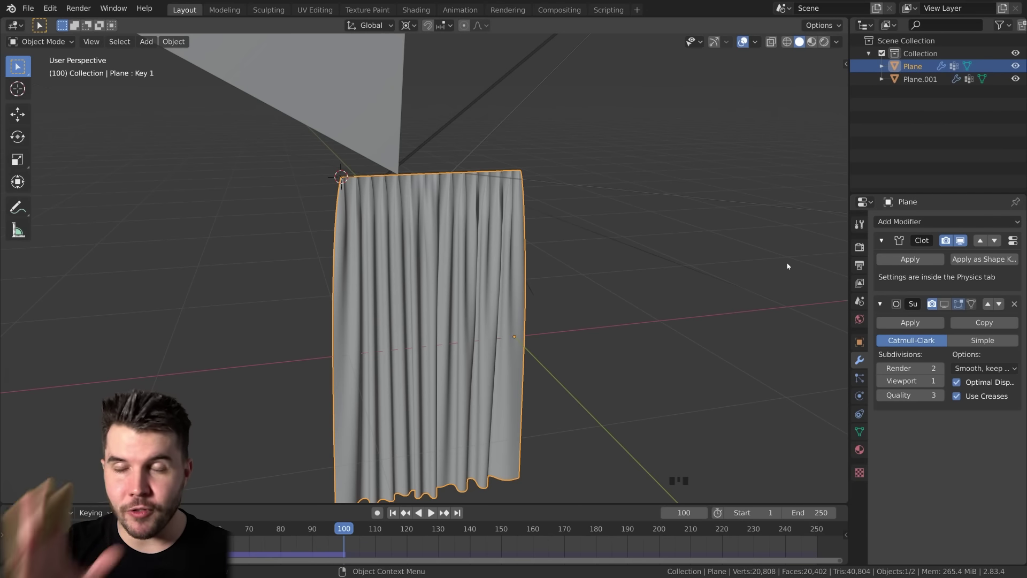
pyautogui.click(910, 259)
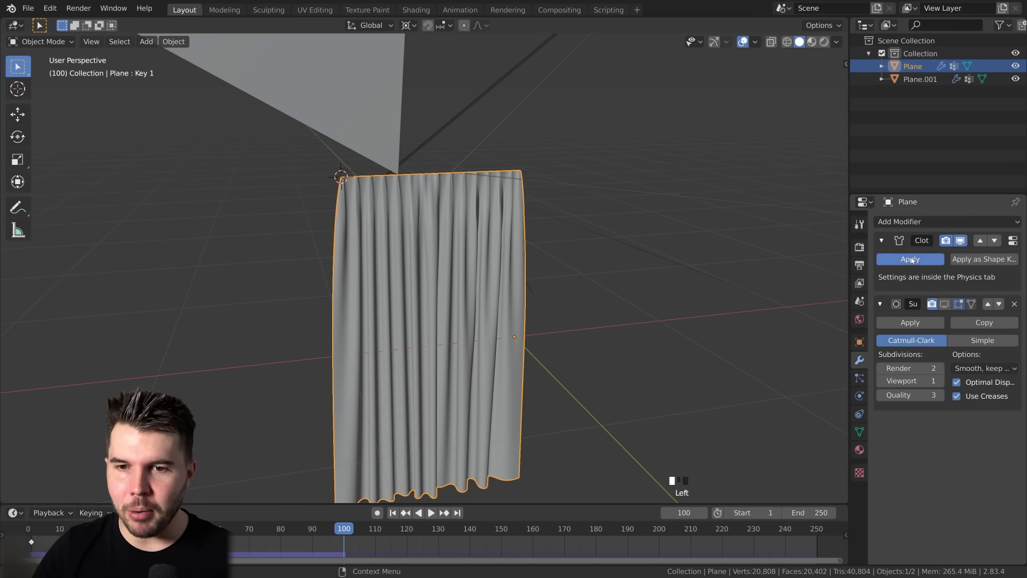
pyautogui.click(904, 260)
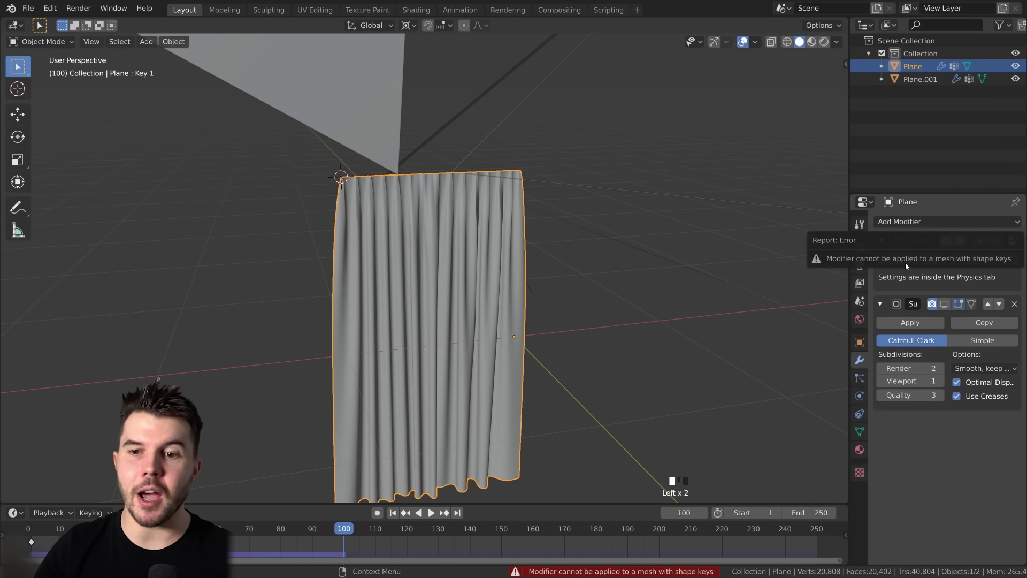
# - Delete the Key 1 and Basis shape keys from the original curtain
pyautogui.click(860, 431)
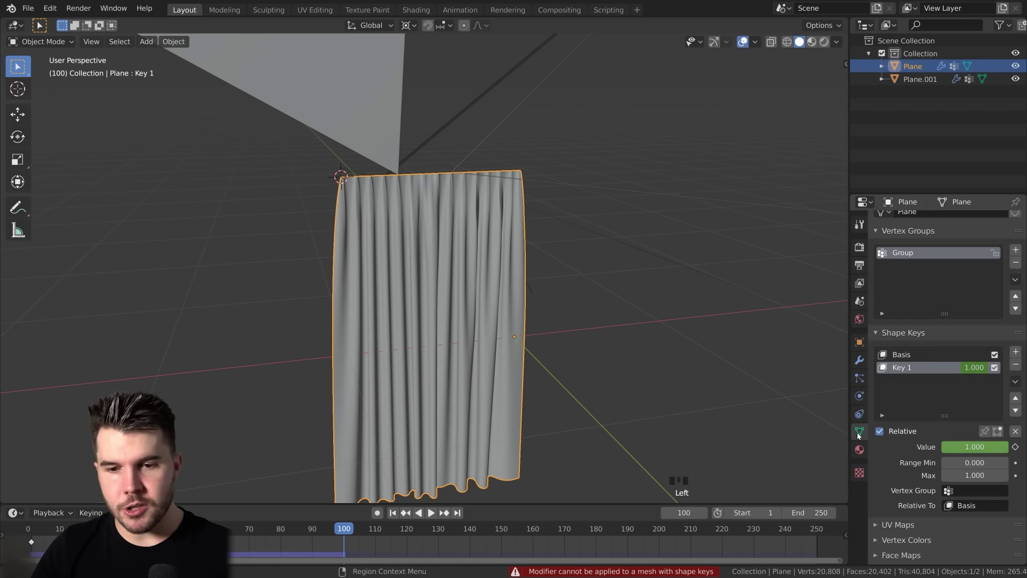
pyautogui.click(1016, 364)
pyautogui.click(1015, 364)
# - Apply the Cloth modifier to the original curtain, inspect its folds and deselect it
pyautogui.click(860, 360)
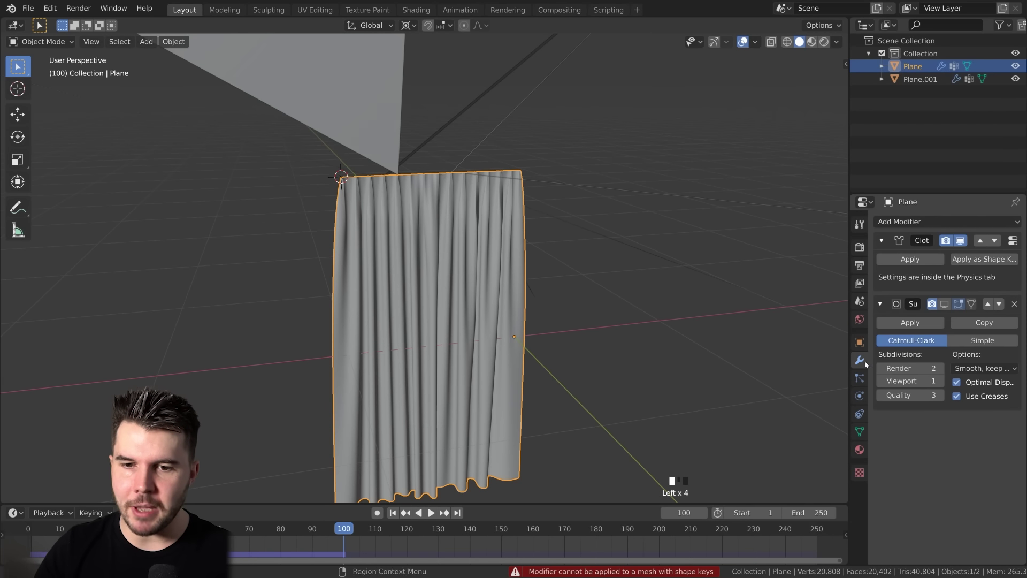
pyautogui.click(904, 260)
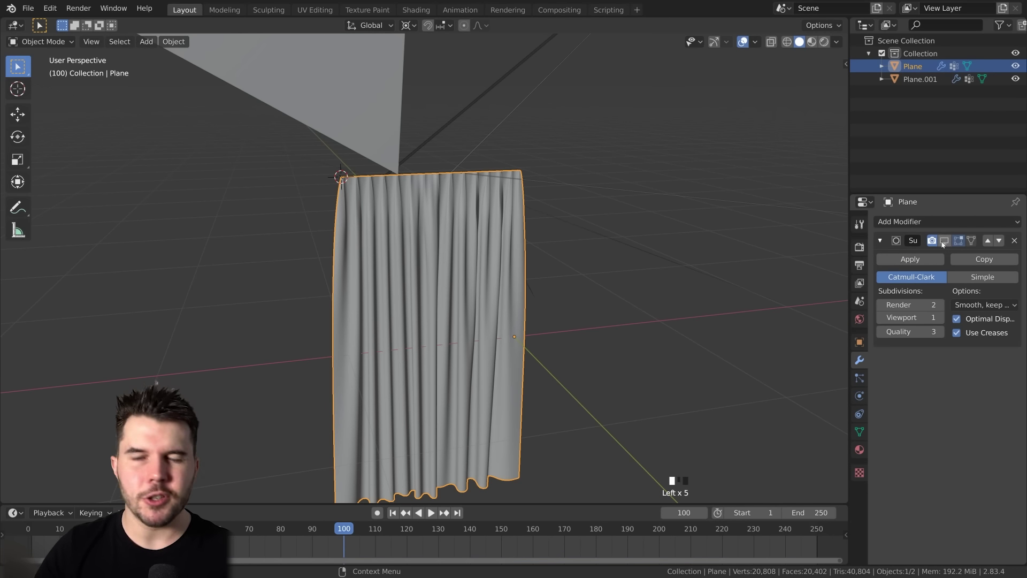
pyautogui.scroll(1, 718, 236)
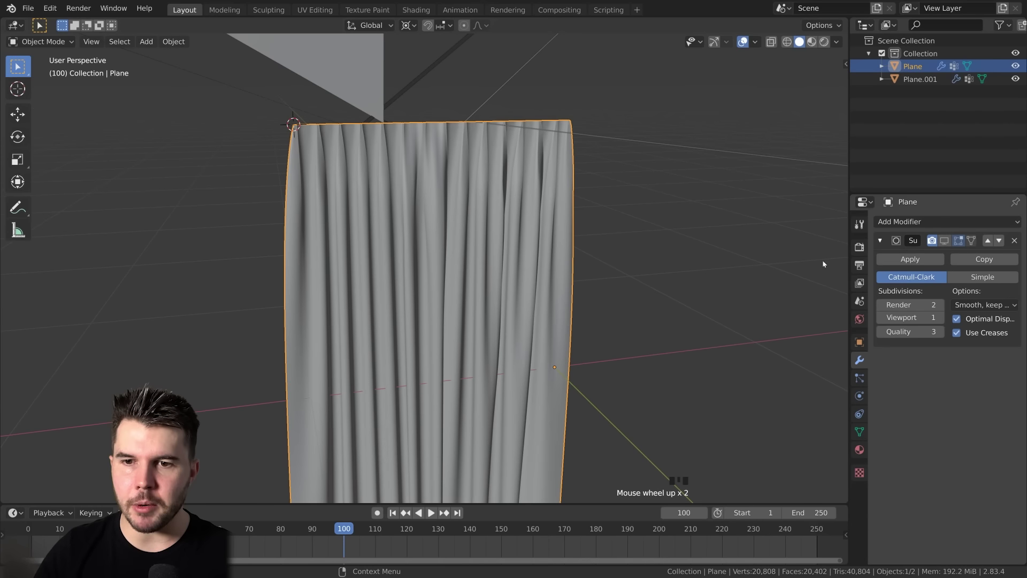
pyautogui.scroll(-6, 640, 303)
pyautogui.click(394, 174)
pyautogui.scroll(-2, 399, 214)
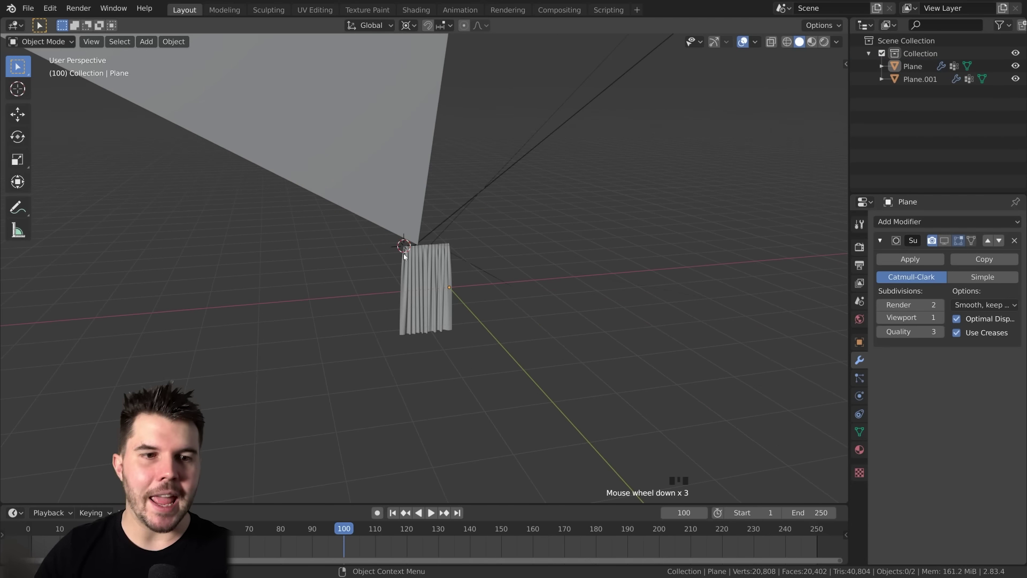
# - Move the duplicate curtain Plane.001 into a new collection named Hide and exclude that collection from the view layer
pyautogui.click(919, 79)
pyautogui.scroll(1, 470, 293)
pyautogui.moveTo(470, 293); pyautogui.dragTo(495, 291, button='middle')
pyautogui.scroll(1, 471, 276)
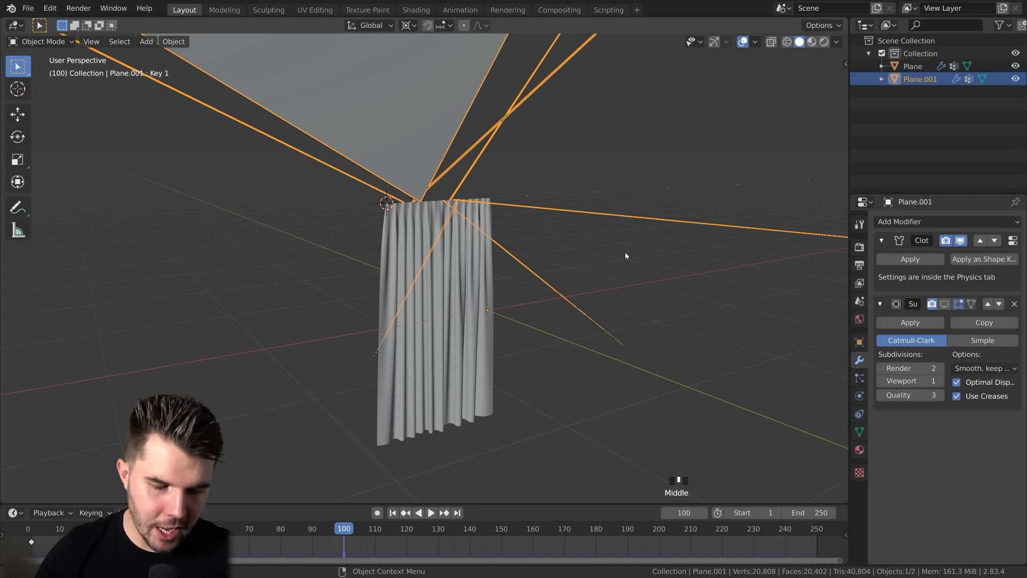
pyautogui.press('m')
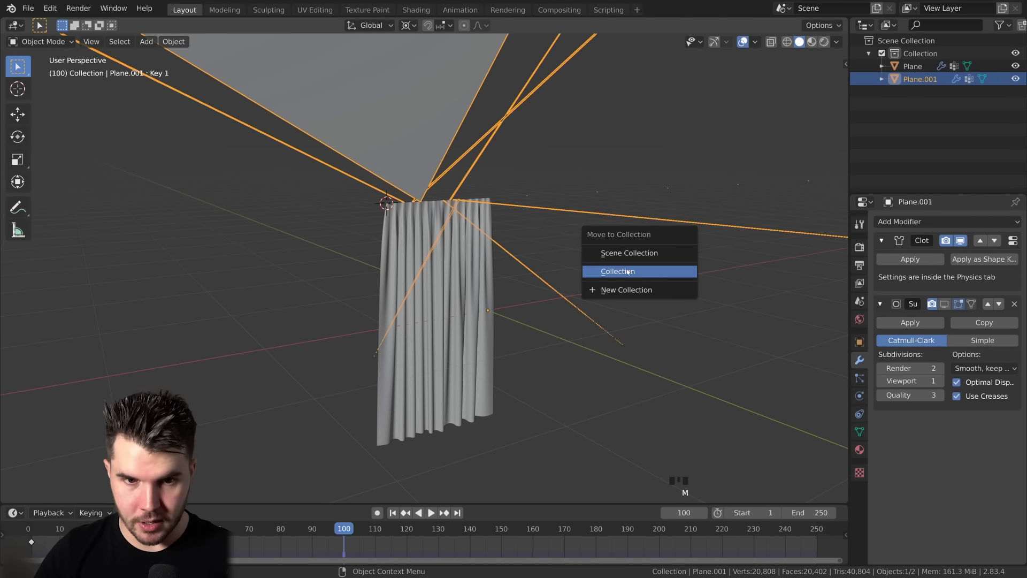
pyautogui.click(626, 290)
pyautogui.write('H')
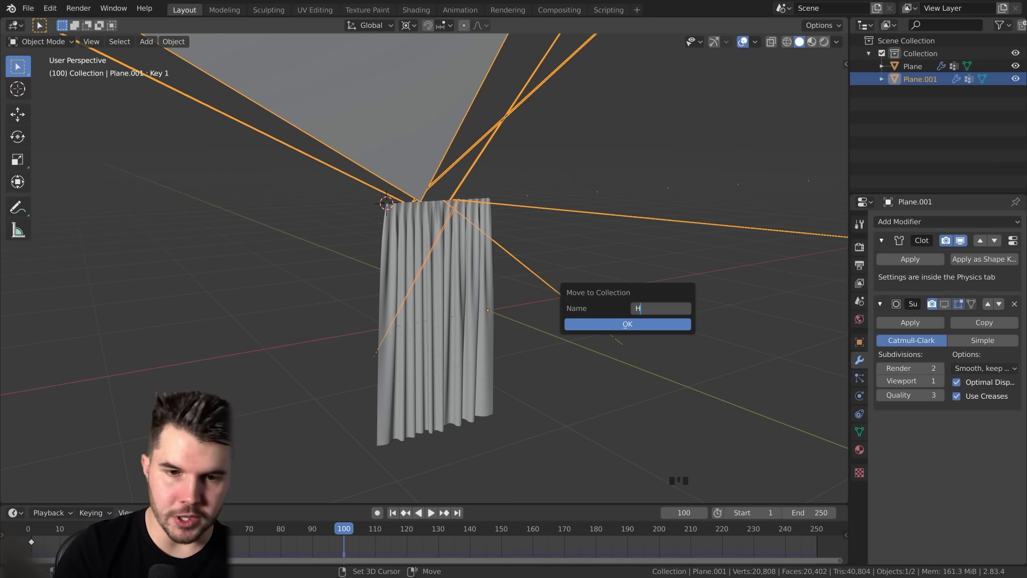
pyautogui.write('ide')
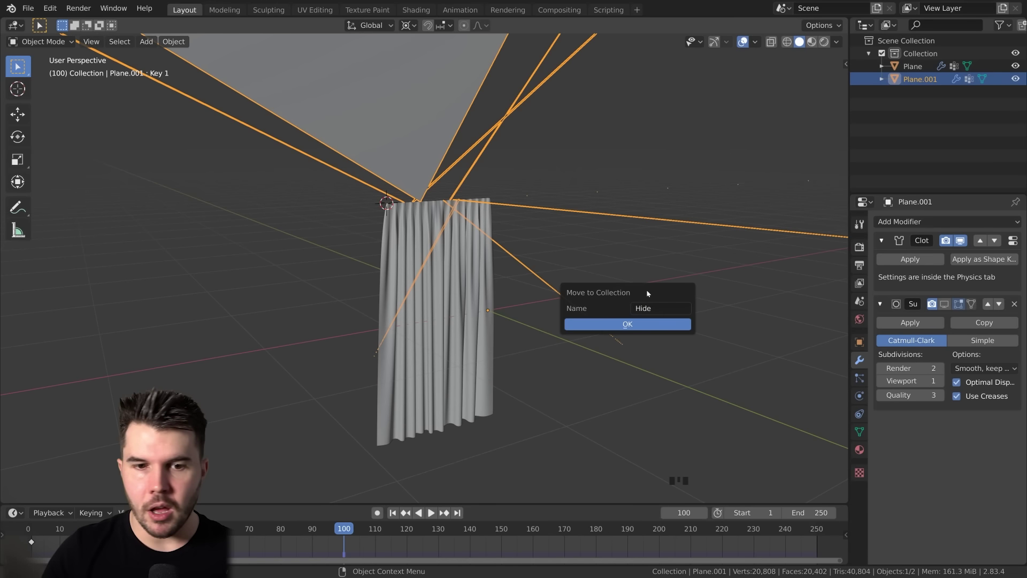
pyautogui.click(645, 324)
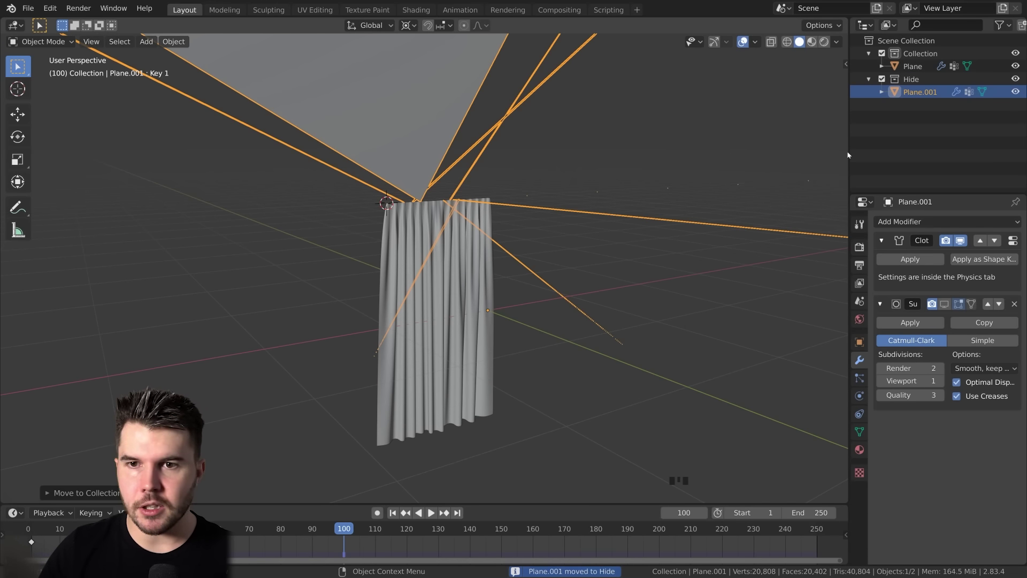
pyautogui.click(882, 79)
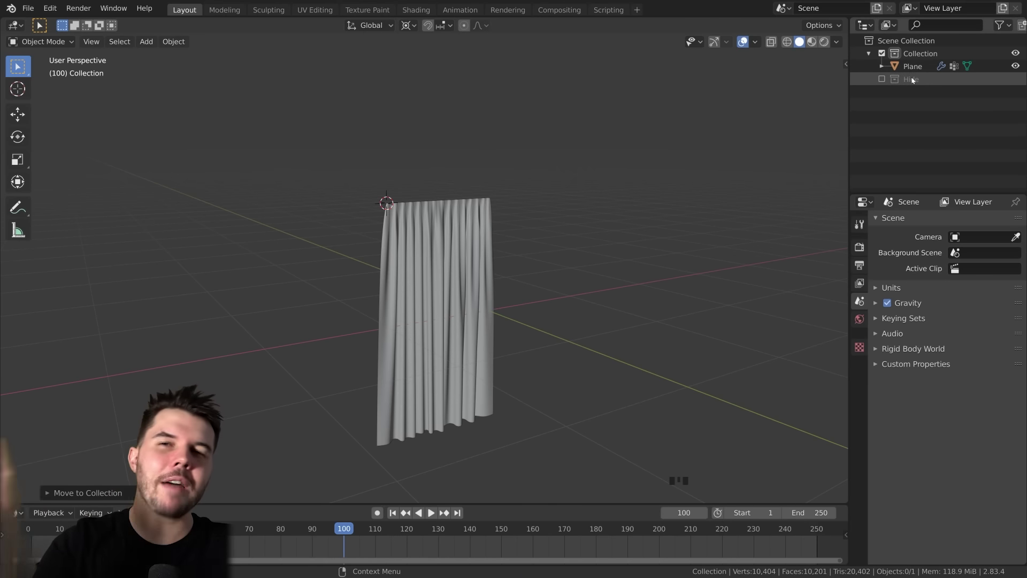
# - Select the remaining curtain and enable the viewport display of its Subdivision modifier
pyautogui.click(471, 211)
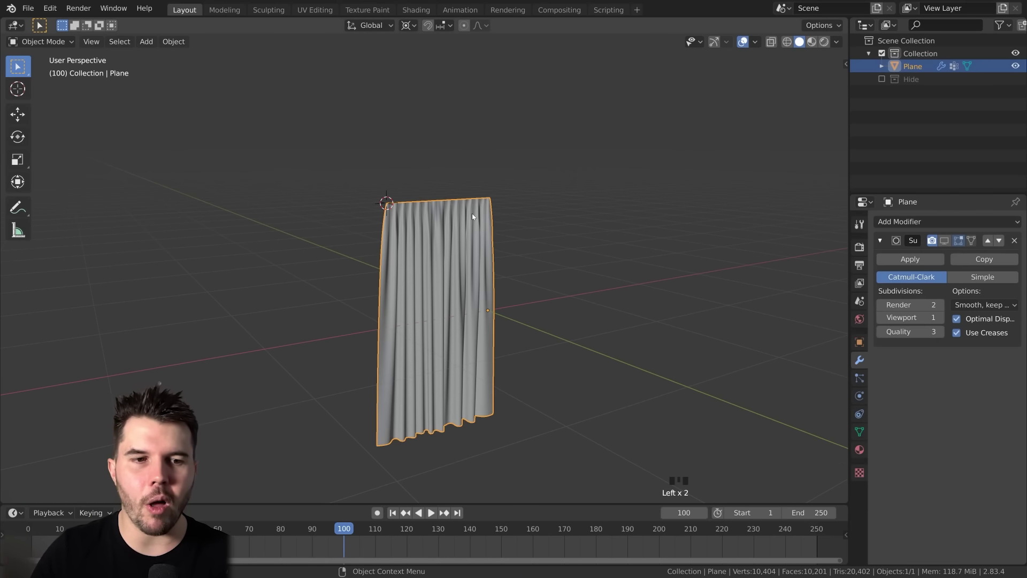
pyautogui.scroll(4, 517, 214)
pyautogui.moveTo(593, 228); pyautogui.dragTo(635, 213, button='middle')
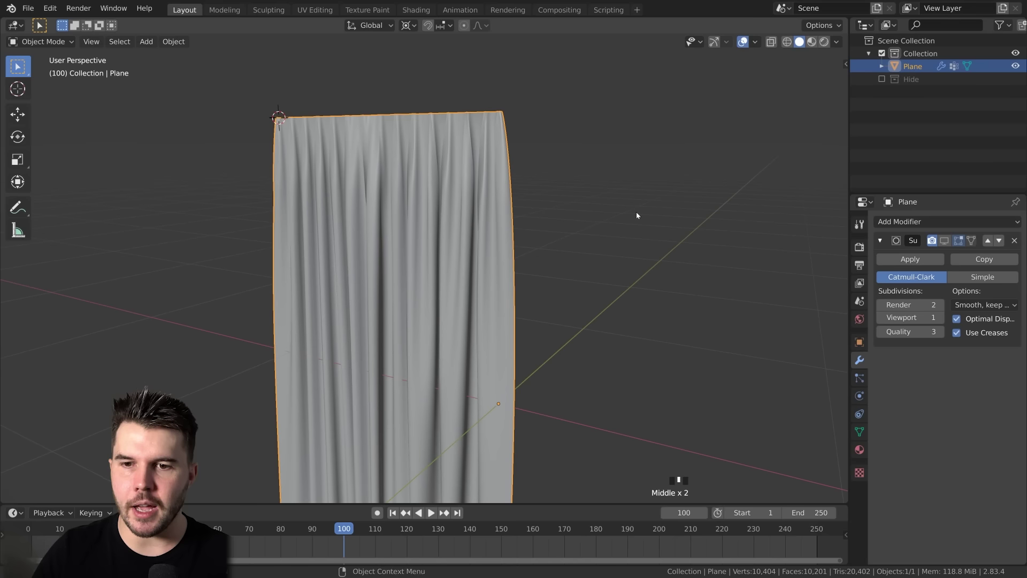
pyautogui.click(944, 241)
pyautogui.scroll(-4, 471, 342)
pyautogui.moveTo(467, 344); pyautogui.dragTo(602, 340, button='middle')
pyautogui.scroll(4, 493, 323)
pyautogui.moveTo(492, 323); pyautogui.dragTo(409, 316, button='middle')
pyautogui.scroll(-3, 408, 316)
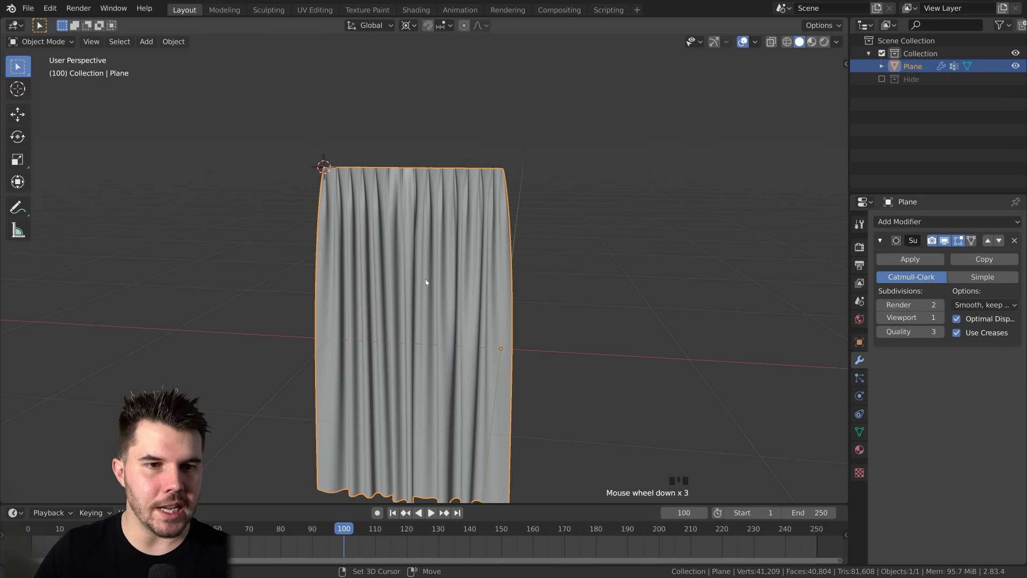
# - Examine the pleats along the curtain's top and compare them with the pleated drapery photo in the web browser
pyautogui.scroll(5, 506, 284)
pyautogui.scroll(3, 486, 268)
pyautogui.moveTo(497, 210); pyautogui.dragTo(418, 218, button='middle')
pyautogui.scroll(-2, 418, 218)
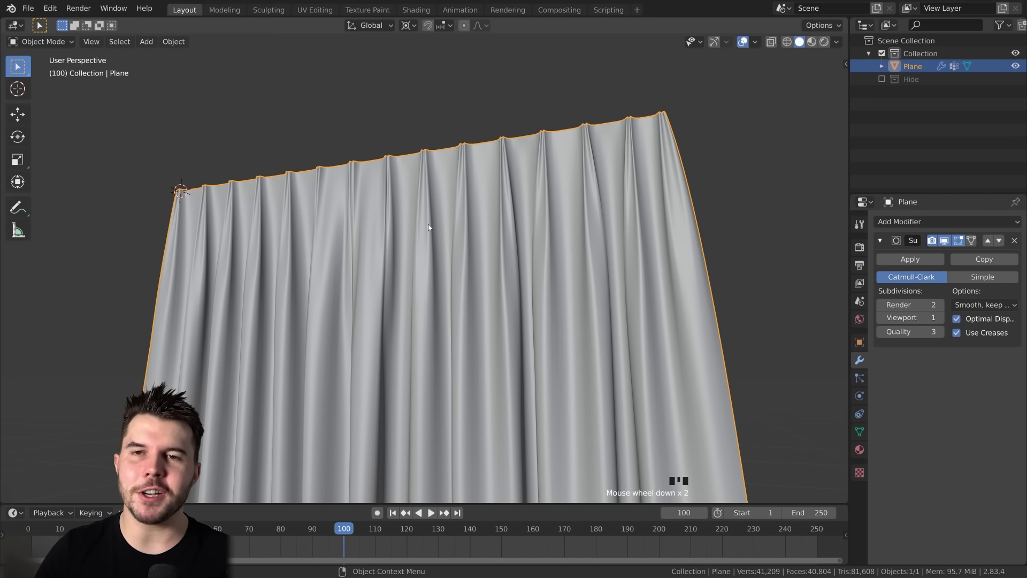
pyautogui.moveTo(425, 186); pyautogui.dragTo(512, 217, button='middle')
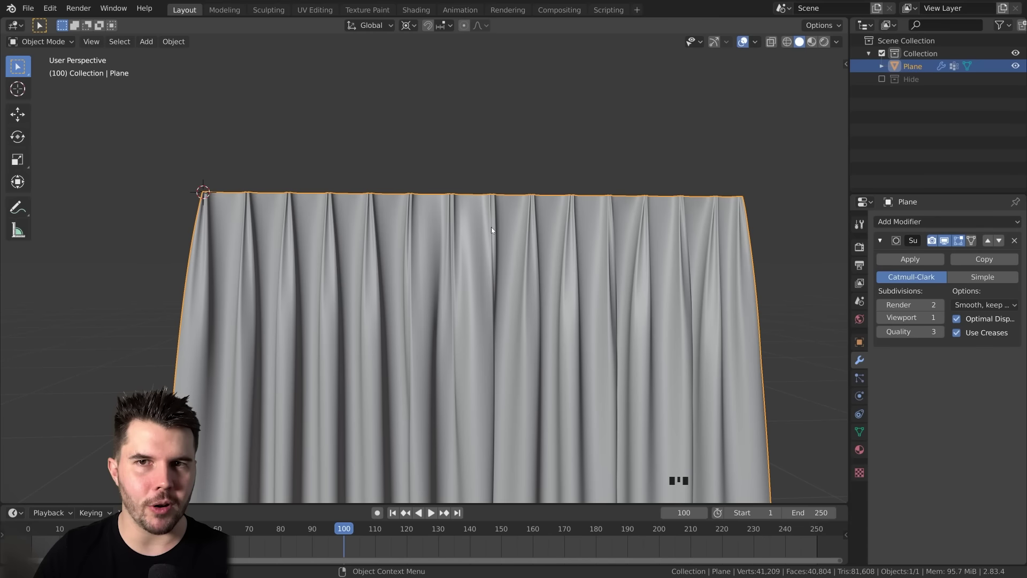
pyautogui.hotkey('alt', 'Tab')
pyautogui.click(721, 153)
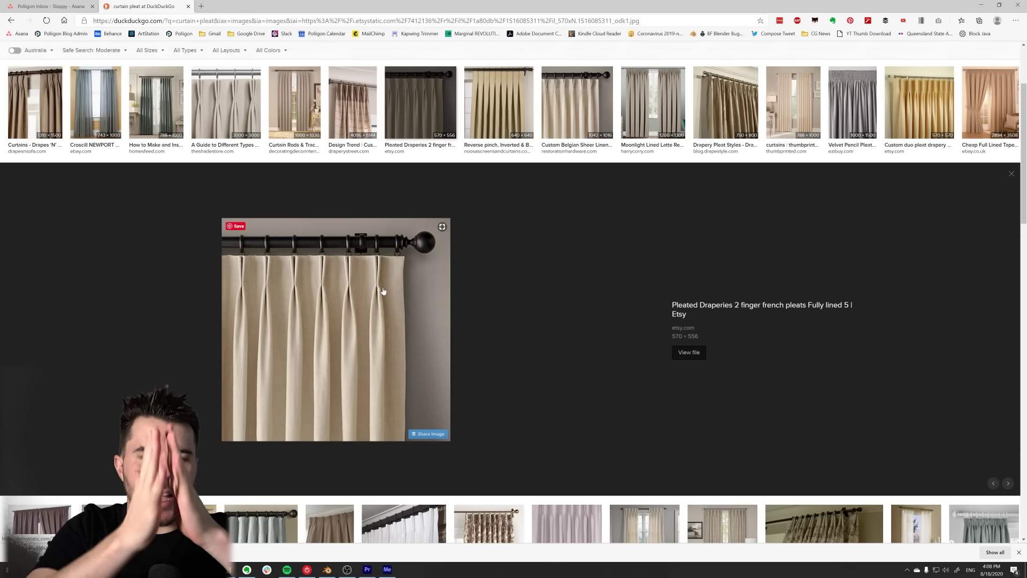
pyautogui.hotkey('alt', 'Tab')
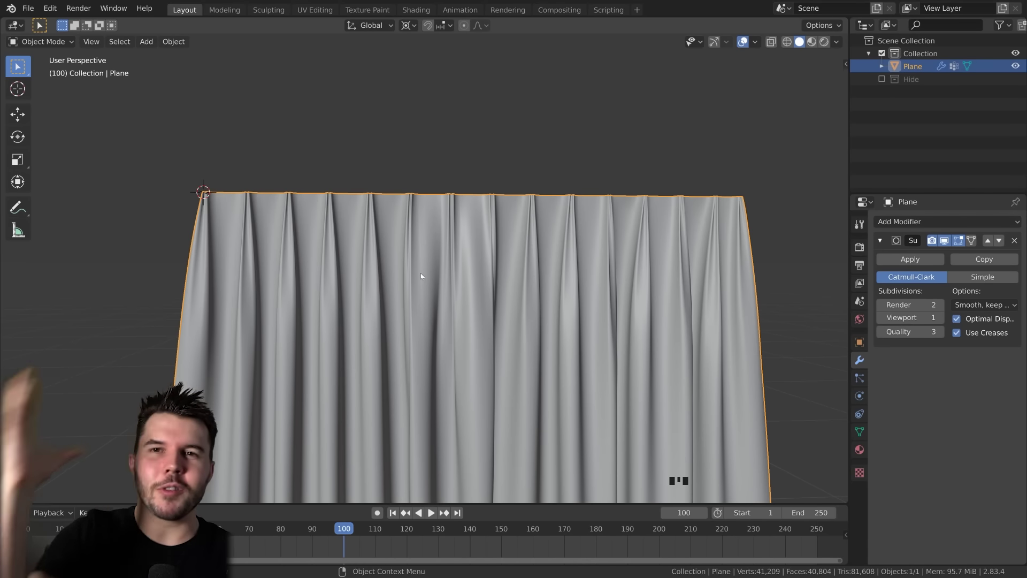
pyautogui.moveTo(420, 273); pyautogui.dragTo(504, 230, button='middle')
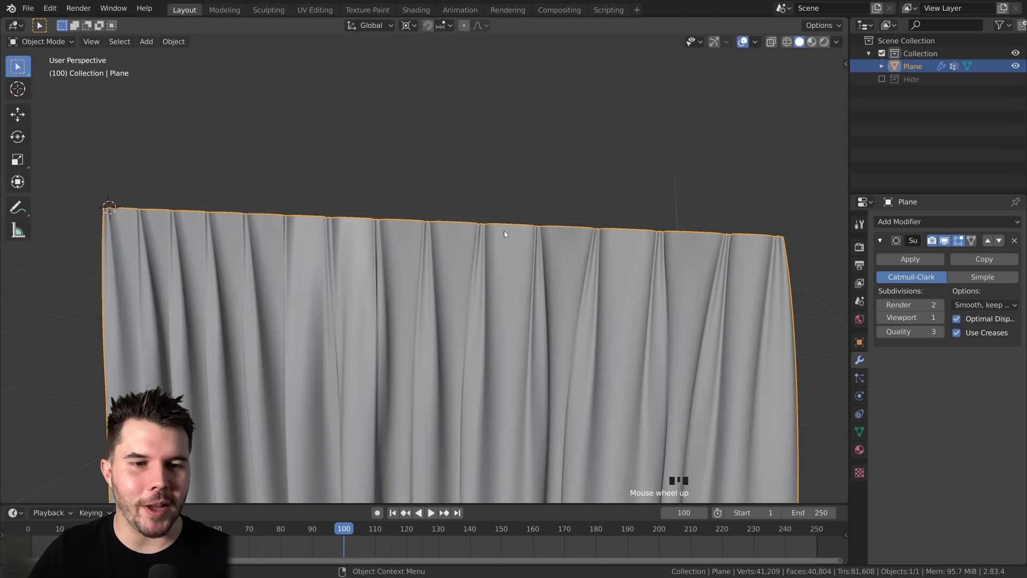
# - Reveal the curtain's hidden geometry in Edit Mode and select the edge loop along its top
pyautogui.press('Tab')
pyautogui.keyDown('alt'); pyautogui.click(513, 218); pyautogui.keyUp('alt')
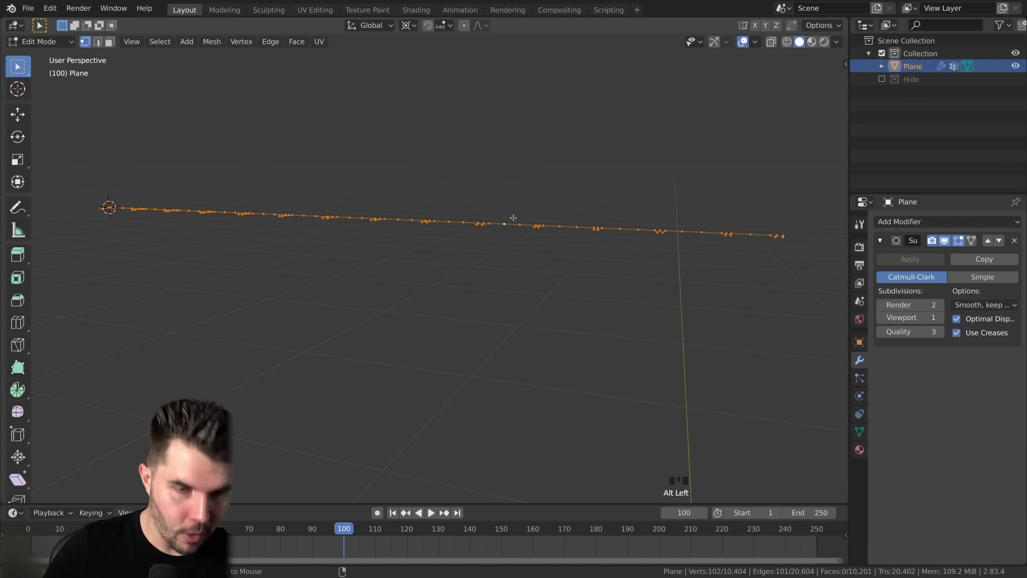
pyautogui.hotkey('alt', 'h')
pyautogui.scroll(-1, 515, 222)
pyautogui.scroll(3, 519, 214)
pyautogui.keyDown('alt'); pyautogui.click(521, 202); pyautogui.keyUp('alt')
pyautogui.scroll(-2, 480, 265)
pyautogui.keyDown('shift'); pyautogui.moveTo(521, 202); pyautogui.dragTo(480, 267, button='middle'); pyautogui.keyUp('shift')
pyautogui.scroll(2, 486, 263)
pyautogui.scroll(-2, 470, 252)
pyautogui.scroll(2, 450, 239)
pyautogui.moveTo(488, 228); pyautogui.dragTo(523, 259, button='middle')
pyautogui.scroll(-3, 517, 238)
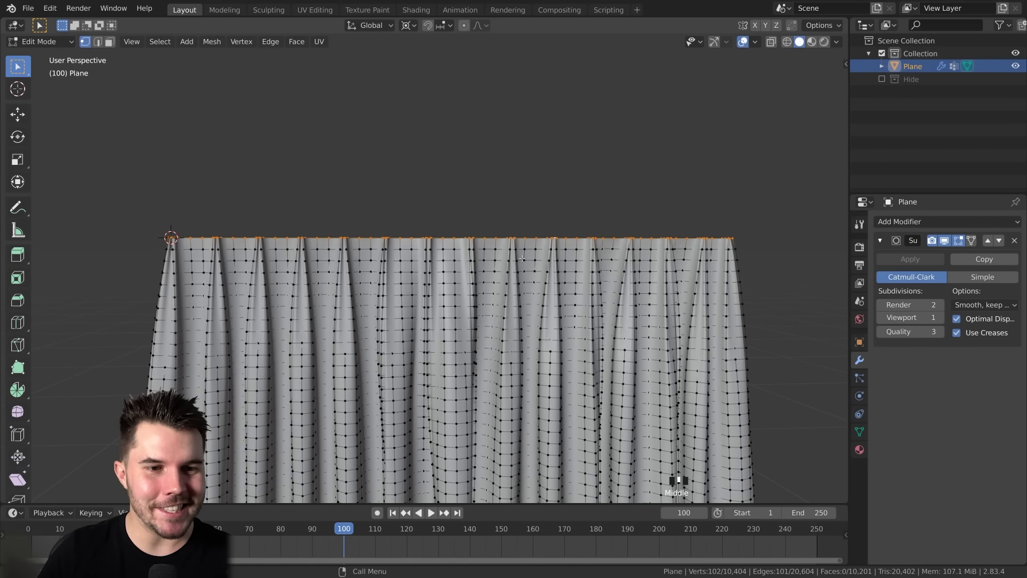
# - Extrude the curtain's top edge loop about 0.034 m upward along Z and adjust its height against the reference photo
pyautogui.press('e')
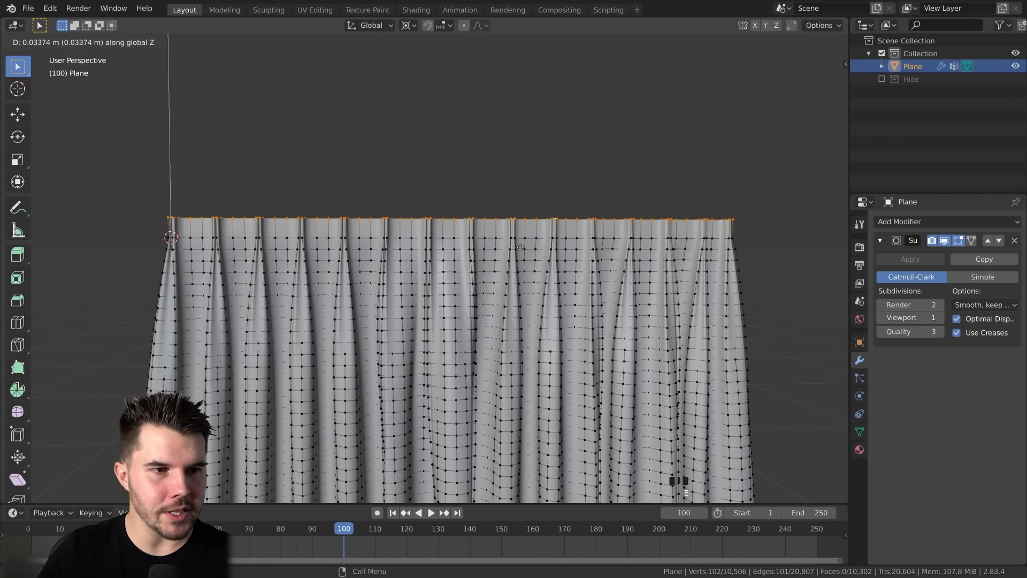
pyautogui.click(521, 246)
pyautogui.moveTo(522, 243); pyautogui.dragTo(508, 242, button='middle')
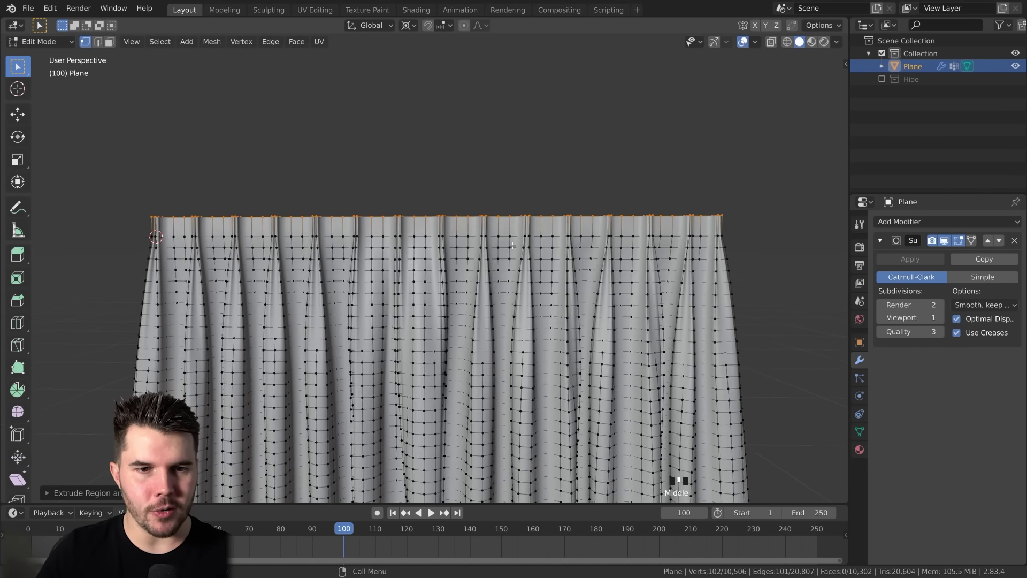
pyautogui.hotkey('alt', 'Tab')
pyautogui.hotkey('alt', 'Tab')
pyautogui.press('g')
pyautogui.click(507, 262)
pyautogui.moveTo(508, 262); pyautogui.dragTo(474, 270, button='middle')
pyautogui.press('Tab')
pyautogui.scroll(-8, 484, 294)
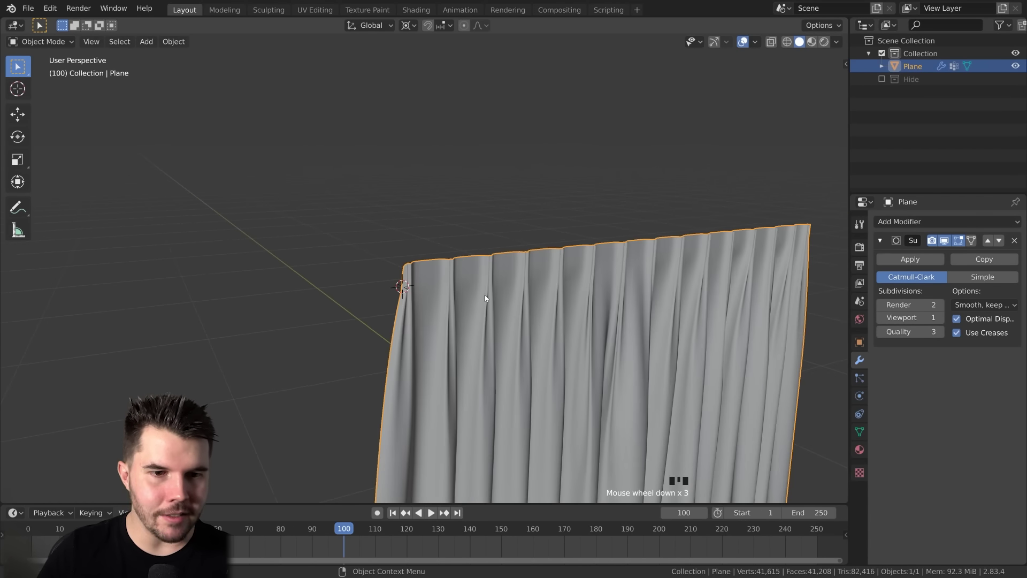
# - Select the four outer vertices at the top of the first pleat, at the curtain's left end, using the reference photo
pyautogui.moveTo(555, 322); pyautogui.dragTo(466, 315, button='middle')
pyautogui.scroll(7, 491, 318)
pyautogui.press('Tab')
pyautogui.keyDown('shift'); pyautogui.moveTo(385, 296); pyautogui.dragTo(663, 252, button='middle'); pyautogui.keyUp('shift')
pyautogui.scroll(4, 430, 280)
pyautogui.click(432, 229)
pyautogui.keyDown('shift'); pyautogui.click(420, 220); pyautogui.keyUp('shift')
pyautogui.keyDown('shift'); pyautogui.moveTo(449, 237); pyautogui.dragTo(443, 182, button='middle'); pyautogui.keyUp('shift')
pyautogui.keyDown('shift'); pyautogui.click(434, 185); pyautogui.keyUp('shift')
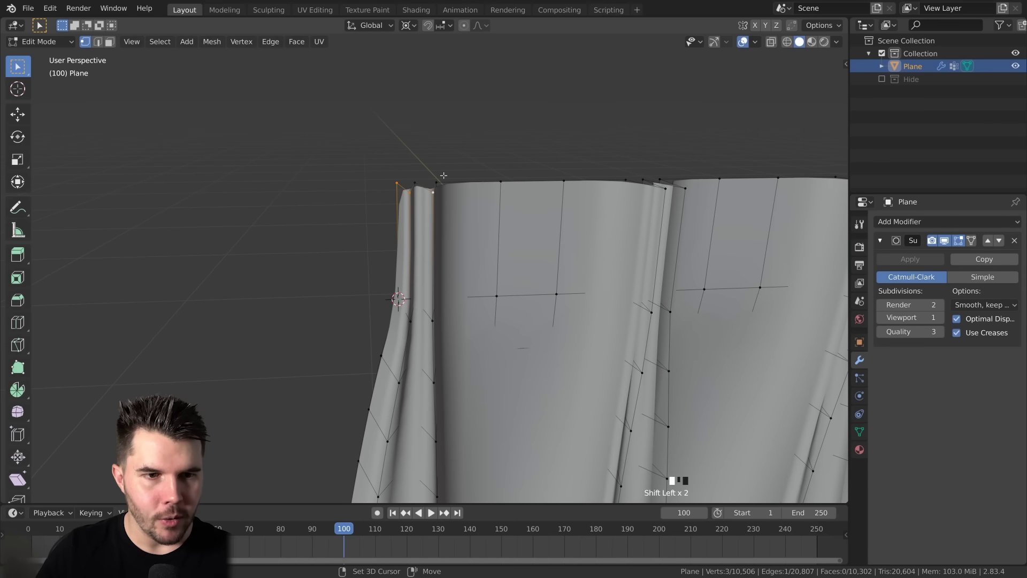
pyautogui.press('KP_Decimal')
pyautogui.scroll(-3, 444, 182)
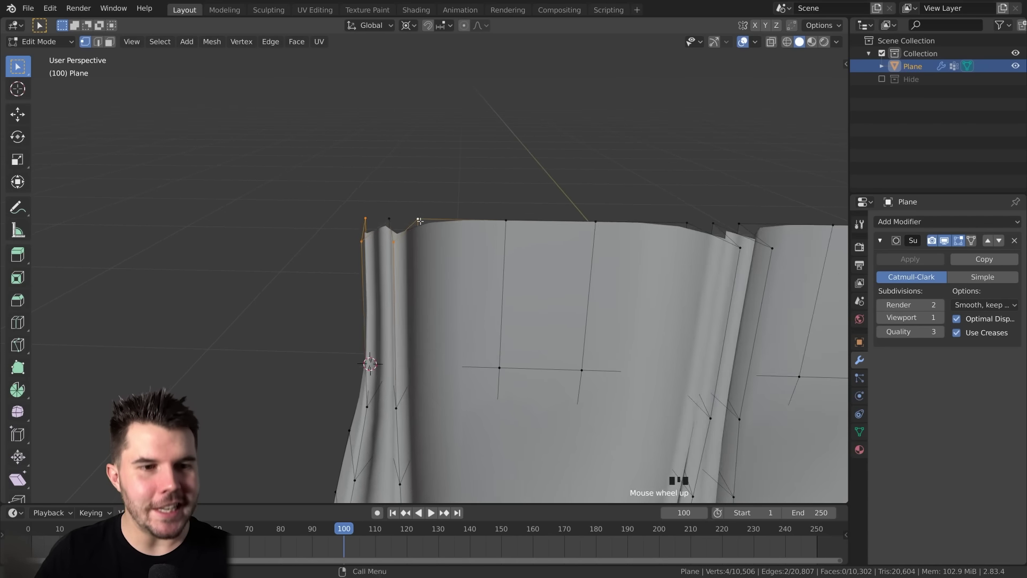
pyautogui.hotkey('alt', 'Tab')
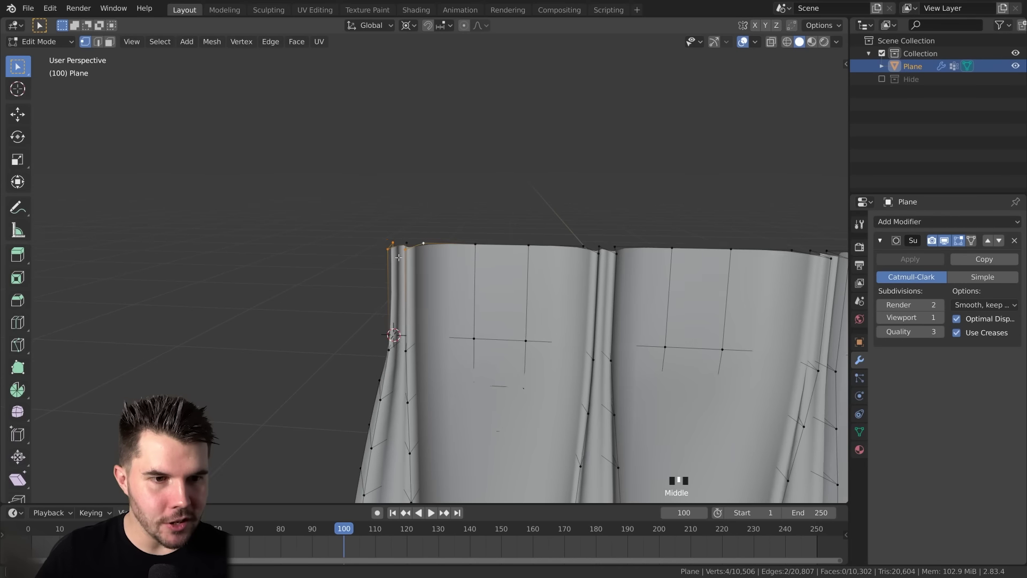
pyautogui.scroll(2, 405, 264)
pyautogui.moveTo(405, 264); pyautogui.dragTo(509, 236, button='middle')
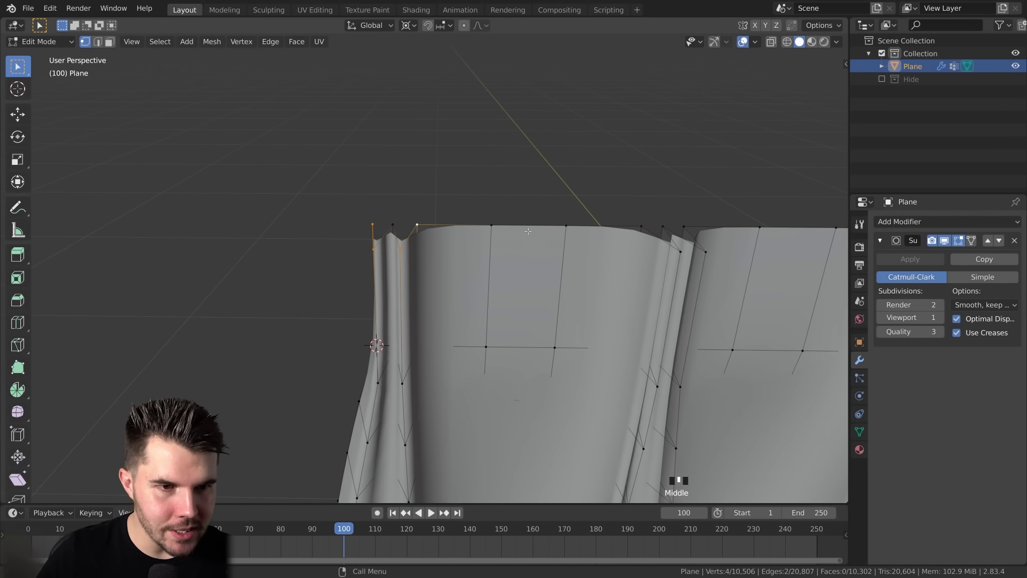
# - Set the pivot point to the selection's centre and widen the top of the first pleat along X
pyautogui.press('s')
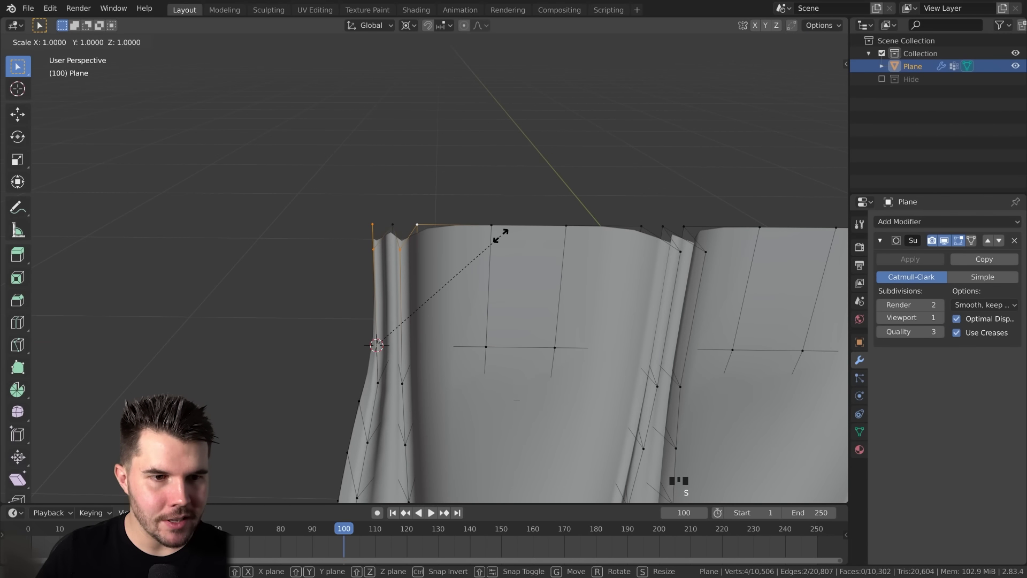
pyautogui.press('Escape')
pyautogui.click(408, 25)
pyautogui.click(433, 40)
pyautogui.press('s')
pyautogui.press('x')
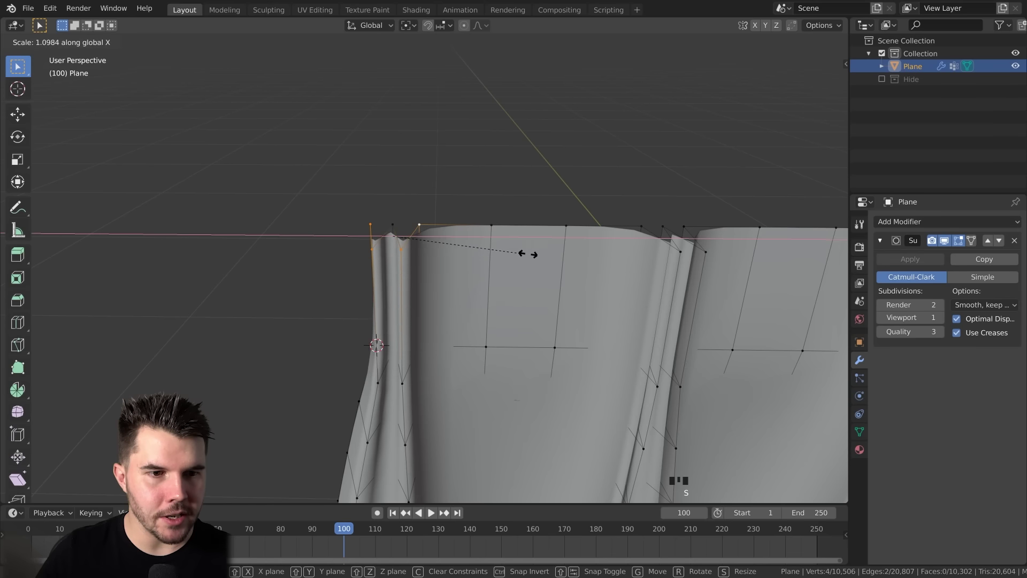
pyautogui.click(557, 274)
pyautogui.scroll(-4, 558, 273)
pyautogui.moveTo(454, 333); pyautogui.dragTo(462, 308, button='middle')
pyautogui.press('Tab')
pyautogui.scroll(-3, 443, 317)
# - Select the four outer top vertices of the second pleat and scale them apart to widen it
pyautogui.press('Tab')
pyautogui.scroll(7, 465, 270)
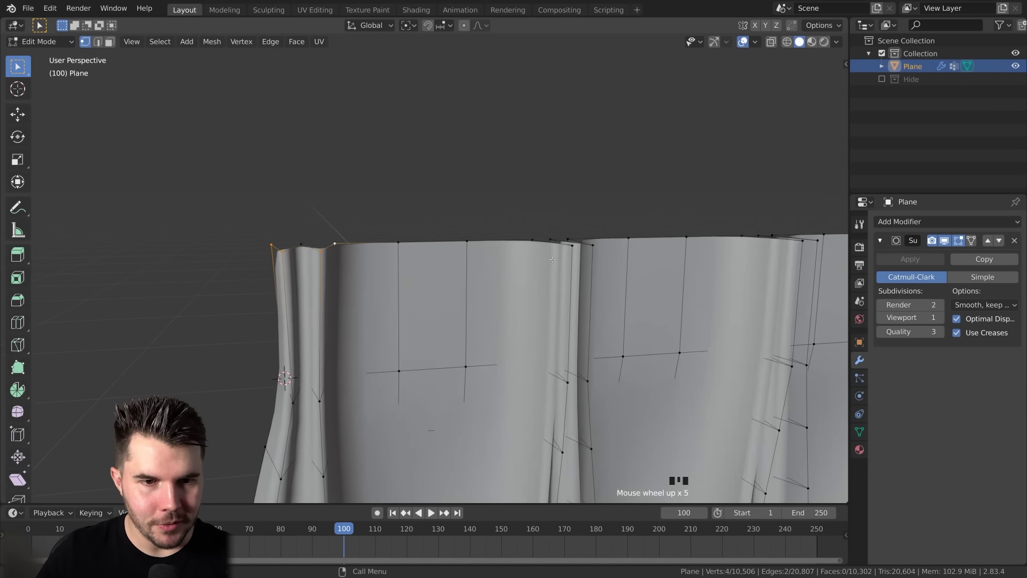
pyautogui.moveTo(442, 265); pyautogui.dragTo(430, 283, button='middle')
pyautogui.click(582, 252)
pyautogui.keyDown('shift'); pyautogui.click(594, 229); pyautogui.keyUp('shift')
pyautogui.keyDown('shift'); pyautogui.click(606, 253); pyautogui.keyUp('shift')
pyautogui.keyDown('shift'); pyautogui.moveTo(608, 261); pyautogui.dragTo(555, 263, button='middle'); pyautogui.keyUp('shift')
pyautogui.keyDown('shift'); pyautogui.click(500, 230); pyautogui.keyUp('shift')
pyautogui.keyDown('shift'); pyautogui.moveTo(668, 287); pyautogui.dragTo(603, 281, button='middle'); pyautogui.keyUp('shift')
pyautogui.press('s')
pyautogui.click(647, 274)
# - Switch to edge selection and scale the third pleat's two outer top edges along X by about 1.44
pyautogui.press('2')
pyautogui.moveTo(706, 254); pyautogui.dragTo(578, 249, button='middle')
pyautogui.click(726, 246)
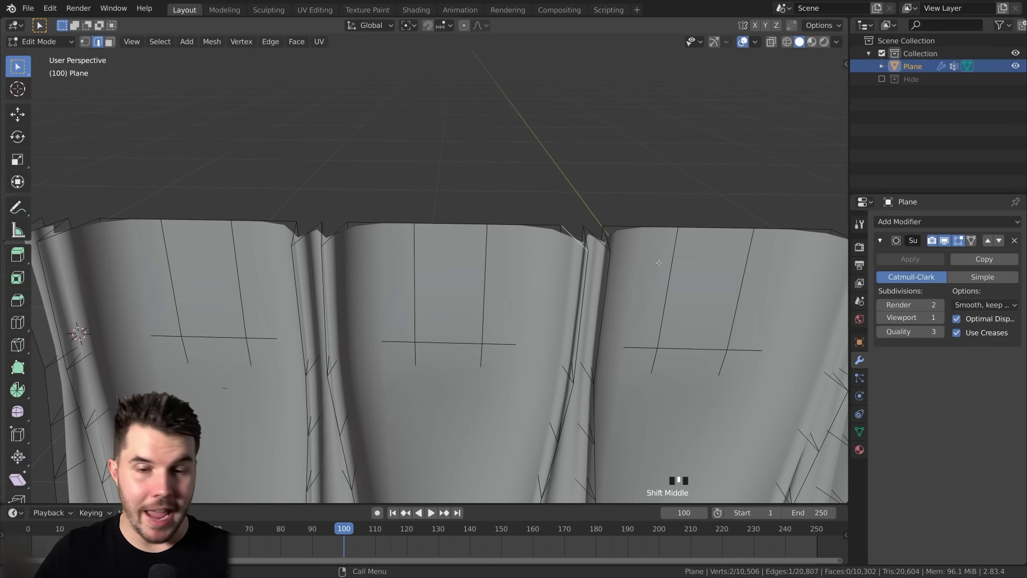
pyautogui.keyDown('shift'); pyautogui.click(609, 239); pyautogui.keyUp('shift')
pyautogui.keyDown('shift'); pyautogui.moveTo(608, 239); pyautogui.dragTo(533, 239, button='middle'); pyautogui.keyUp('shift')
pyautogui.press('s')
pyautogui.press('x')
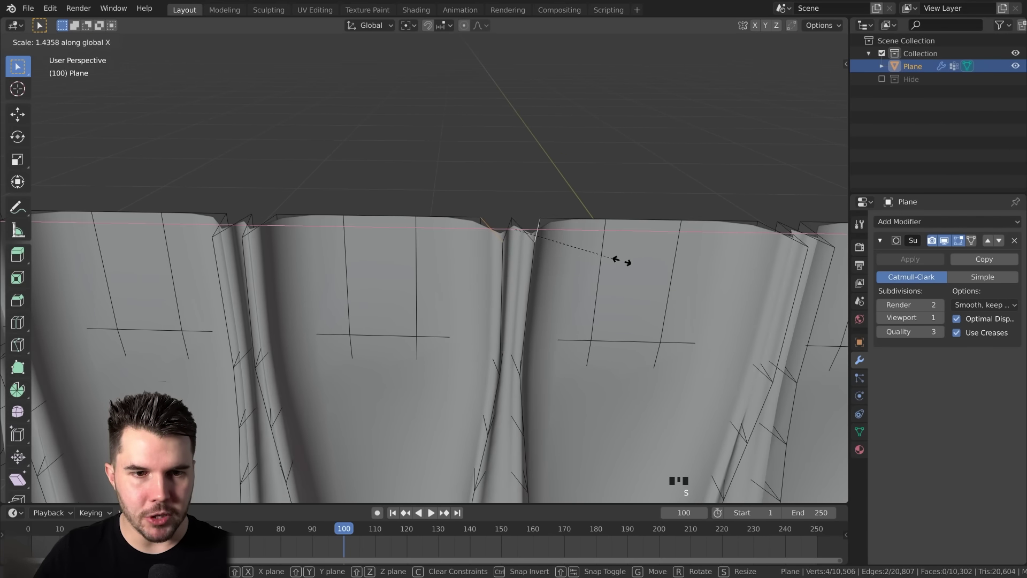
pyautogui.click(622, 260)
# - Widen the tops of the fourth and fifth pleats by scaling their outer top edges along X
pyautogui.keyDown('shift'); pyautogui.moveTo(622, 261); pyautogui.dragTo(465, 260, button='middle'); pyautogui.keyUp('shift')
pyautogui.press('s')
pyautogui.press('x')
pyautogui.click(624, 267)
pyautogui.click(628, 239)
pyautogui.keyDown('shift'); pyautogui.click(663, 241); pyautogui.keyUp('shift')
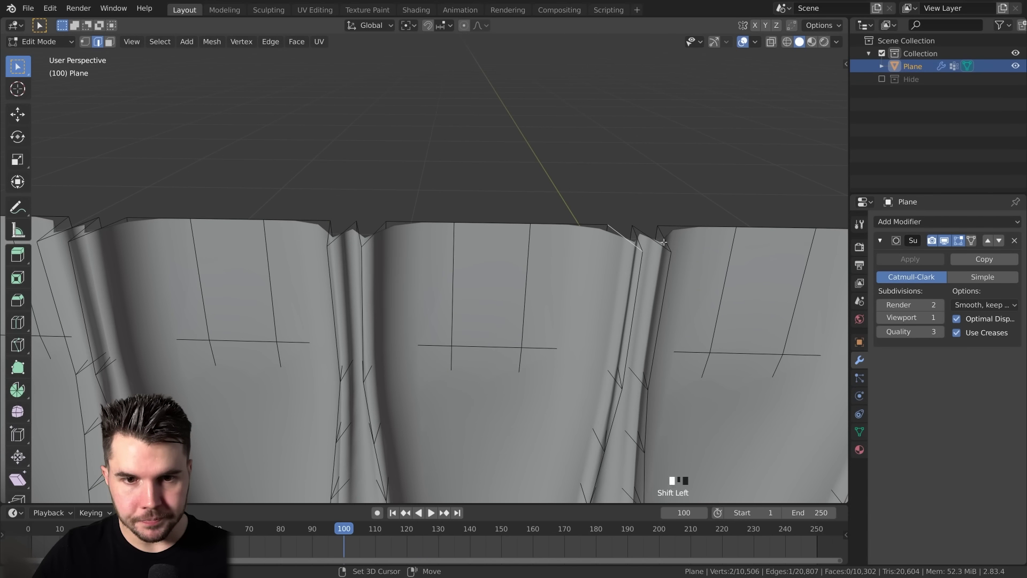
pyautogui.press('s')
pyautogui.press('x')
pyautogui.click(678, 239)
pyautogui.press('s')
pyautogui.press('x')
pyautogui.click(698, 244)
# - Select the sixth pleat's two outer top edges and scale them apart along X
pyautogui.keyDown('shift'); pyautogui.moveTo(699, 244); pyautogui.dragTo(578, 240, button='middle'); pyautogui.keyUp('shift')
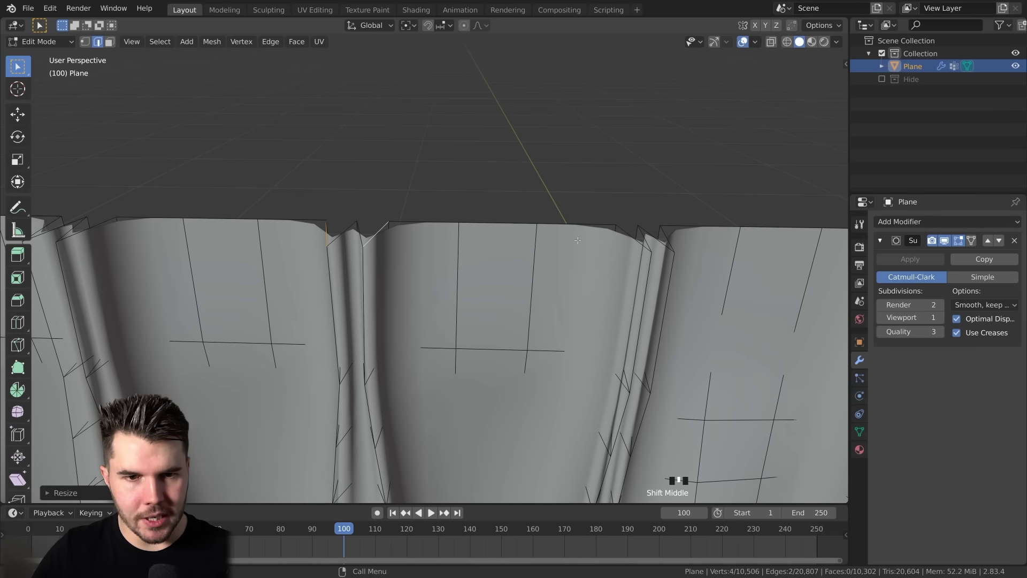
pyautogui.click(625, 239)
pyautogui.keyDown('shift'); pyautogui.click(666, 240); pyautogui.keyUp('shift')
pyautogui.press('s')
pyautogui.rightClick(675, 242)
pyautogui.click(667, 241)
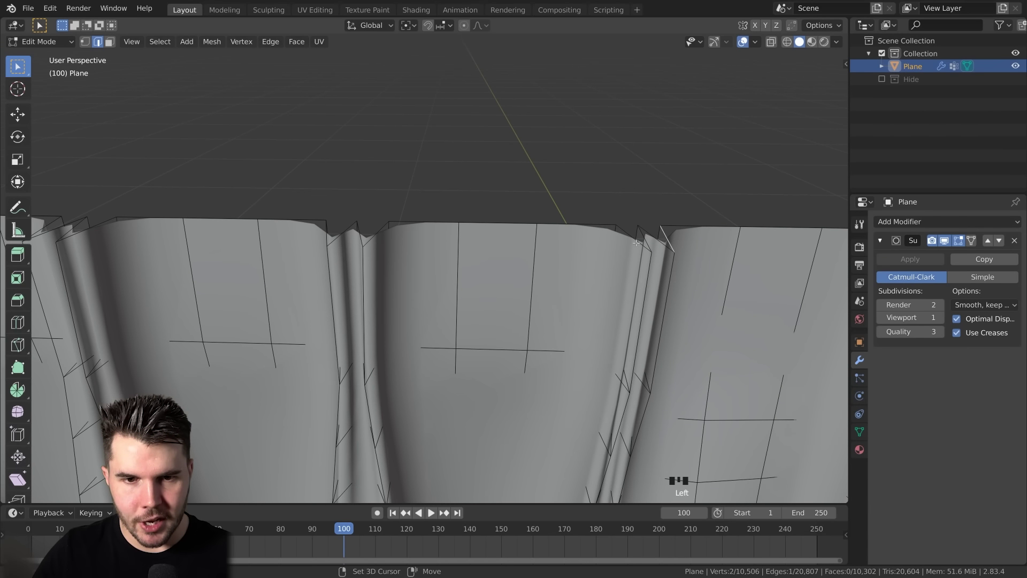
pyautogui.keyDown('shift'); pyautogui.click(636, 242); pyautogui.keyUp('shift')
pyautogui.press('s')
pyautogui.press('x')
pyautogui.click(688, 248)
# - Widen the tops of the seventh and eighth pleats by scaling each pair of outer top edges along X
pyautogui.keyDown('shift'); pyautogui.moveTo(688, 247); pyautogui.dragTo(398, 268, button='middle'); pyautogui.keyUp('shift')
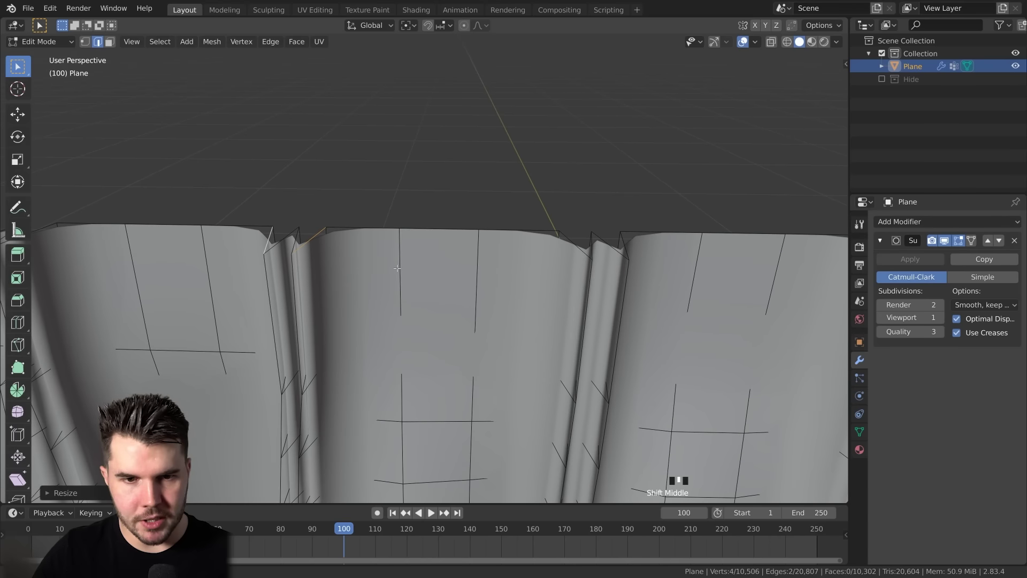
pyautogui.click(575, 242)
pyautogui.keyDown('shift'); pyautogui.click(627, 244); pyautogui.keyUp('shift')
pyautogui.press('s')
pyautogui.press('x')
pyautogui.click(672, 252)
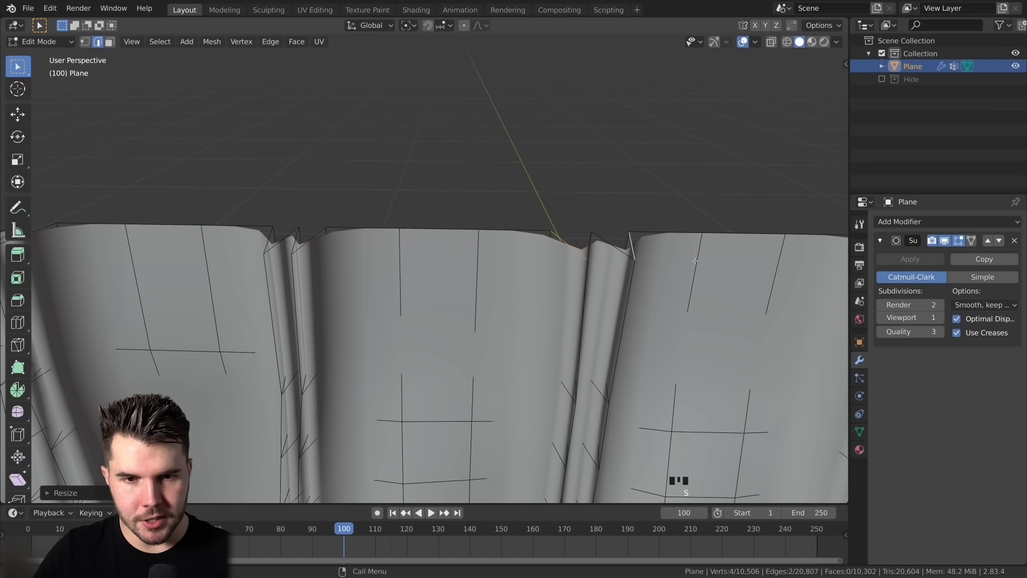
pyautogui.keyDown('shift'); pyautogui.moveTo(675, 253); pyautogui.dragTo(459, 252, button='middle'); pyautogui.keyUp('shift')
pyautogui.click(570, 229)
pyautogui.keyDown('shift'); pyautogui.click(615, 227); pyautogui.keyUp('shift')
pyautogui.press('s')
pyautogui.press('x')
pyautogui.click(637, 229)
# - Widen the tops of the ninth and tenth pleats by scaling each pair of outer top edges along X
pyautogui.keyDown('shift'); pyautogui.moveTo(655, 253); pyautogui.dragTo(614, 247, button='middle'); pyautogui.keyUp('shift')
pyautogui.click(518, 218)
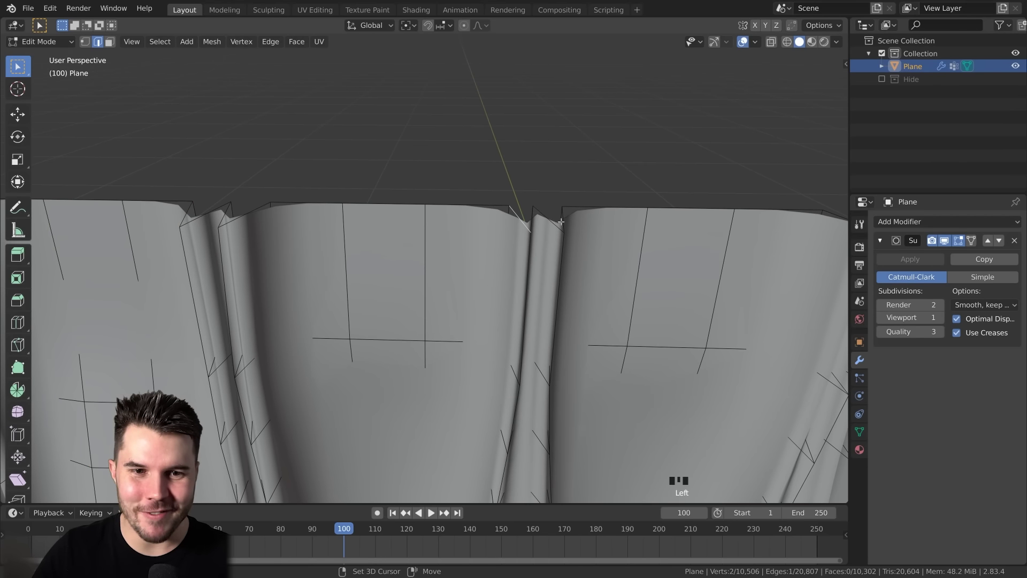
pyautogui.keyDown('shift'); pyautogui.click(560, 217); pyautogui.keyUp('shift')
pyautogui.press('s')
pyautogui.press('x')
pyautogui.click(593, 220)
pyautogui.keyDown('shift'); pyautogui.moveTo(599, 221); pyautogui.dragTo(381, 230, button='middle'); pyautogui.keyUp('shift')
pyautogui.click(623, 236)
pyautogui.keyDown('shift'); pyautogui.click(668, 231); pyautogui.keyUp('shift')
pyautogui.press('s')
pyautogui.press('x')
pyautogui.click(708, 243)
# - Scale the outer top edges of the eleventh and twelfth pleats apart along X, one pleat at a time
pyautogui.keyDown('shift'); pyautogui.moveTo(708, 243); pyautogui.dragTo(612, 212, button='middle'); pyautogui.keyUp('shift')
pyautogui.click(628, 217)
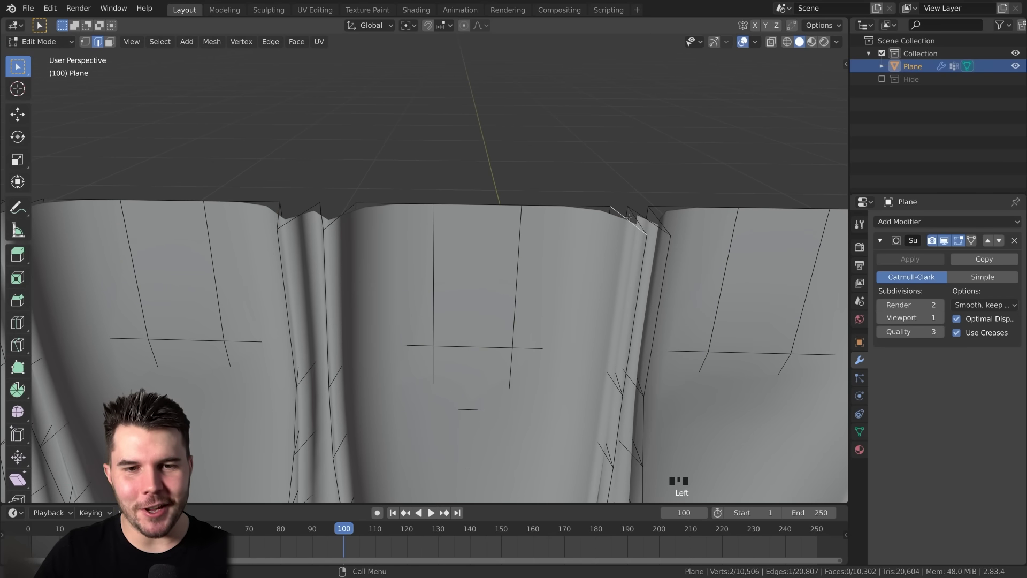
pyautogui.keyDown('shift'); pyautogui.click(669, 227); pyautogui.keyUp('shift')
pyautogui.press('s')
pyautogui.press('x')
pyautogui.click(688, 223)
pyautogui.keyDown('shift'); pyautogui.moveTo(688, 222); pyautogui.dragTo(407, 244, button='middle'); pyautogui.keyUp('shift')
pyautogui.click(666, 224)
pyautogui.keyDown('shift'); pyautogui.click(675, 224); pyautogui.keyUp('shift')
pyautogui.press('s')
pyautogui.press('x')
pyautogui.click(672, 223)
# - Spread the tops of the thirteenth and fourteenth pleats by scaling each pair of outer top edges along X
pyautogui.keyDown('shift'); pyautogui.moveTo(672, 223); pyautogui.dragTo(573, 218, button='middle'); pyautogui.keyUp('shift')
pyautogui.click(582, 219)
pyautogui.keyDown('shift'); pyautogui.click(623, 216); pyautogui.keyUp('shift')
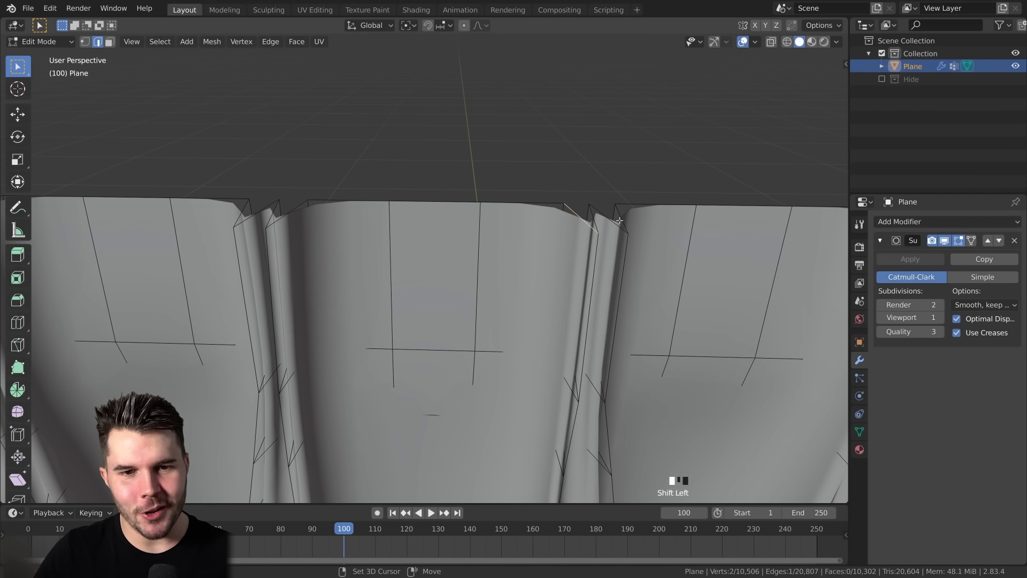
pyautogui.press('s')
pyautogui.press('x')
pyautogui.click(641, 218)
pyautogui.keyDown('shift'); pyautogui.moveTo(641, 217); pyautogui.dragTo(392, 235, button='middle'); pyautogui.keyUp('shift')
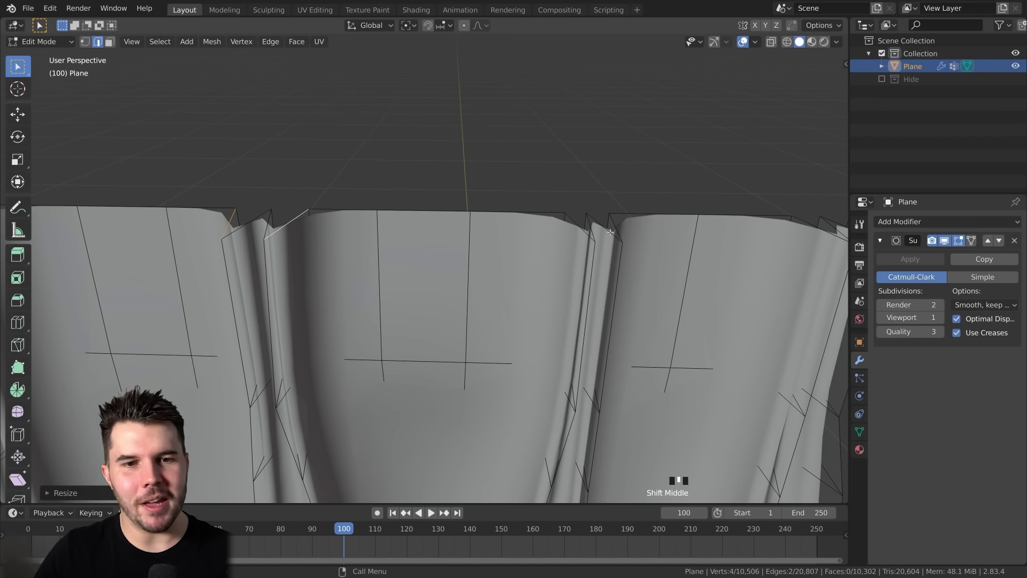
pyautogui.click(577, 224)
pyautogui.keyDown('shift'); pyautogui.click(616, 228); pyautogui.keyUp('shift')
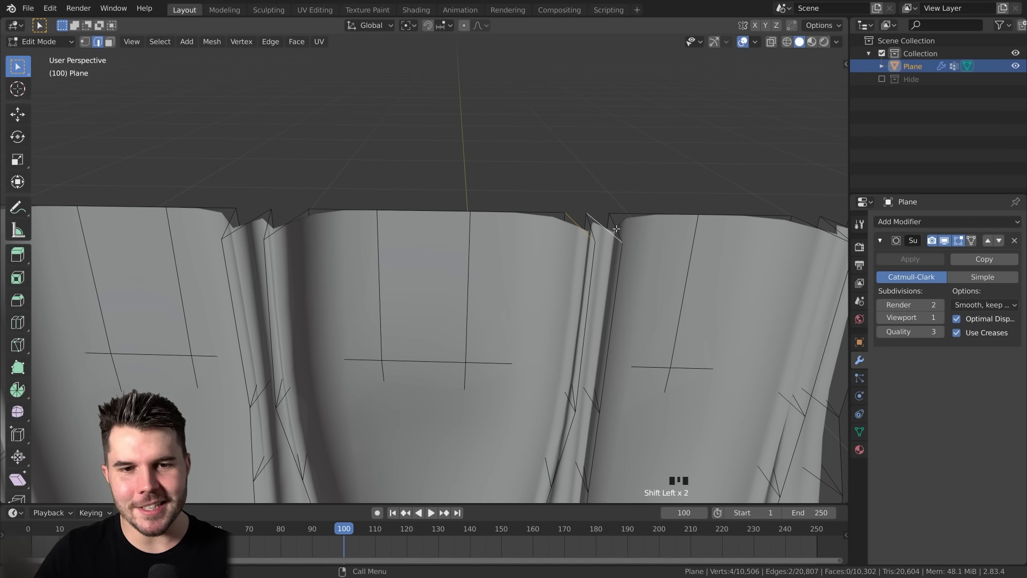
pyautogui.press('s')
pyautogui.press('x')
pyautogui.click(637, 229)
# - Select the last remaining pleat's two outer top edges and scale them apart along X
pyautogui.keyDown('shift'); pyautogui.moveTo(637, 229); pyautogui.dragTo(525, 247, button='middle'); pyautogui.keyUp('shift')
pyautogui.click(578, 231)
pyautogui.keyDown('shift'); pyautogui.click(627, 226); pyautogui.keyUp('shift')
pyautogui.press('s')
pyautogui.press('x')
pyautogui.click(628, 236)
pyautogui.scroll(-1, 627, 235)
pyautogui.scroll(-2, 627, 236)
pyautogui.keyDown('shift'); pyautogui.moveTo(628, 236); pyautogui.dragTo(433, 254, button='middle'); pyautogui.keyUp('shift')
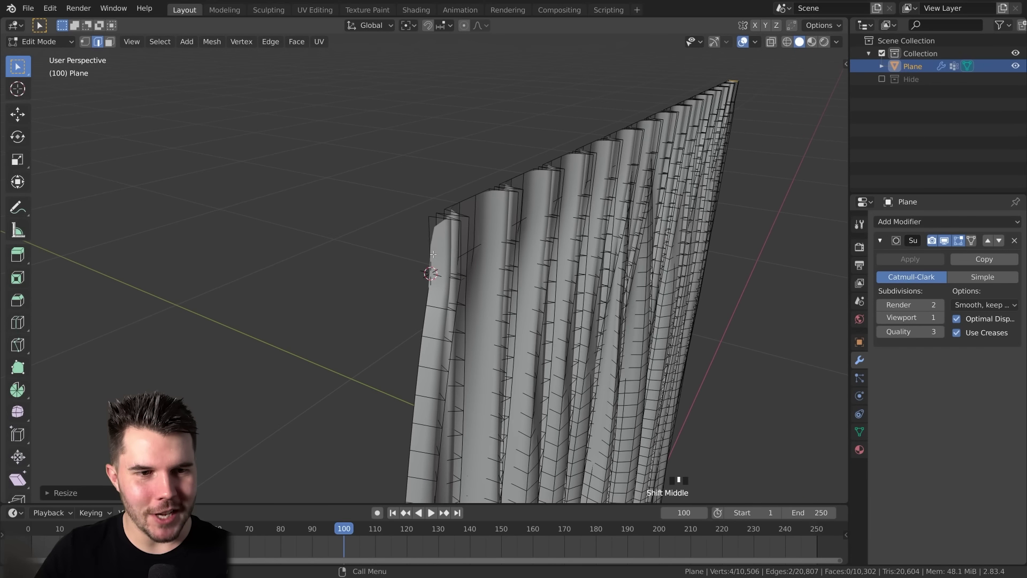
# - Select the curtain's side edge loop and check its top corner outside Edit Mode
pyautogui.keyDown('alt'); pyautogui.click(423, 235); pyautogui.keyUp('alt')
pyautogui.press('Tab')
pyautogui.moveTo(506, 232); pyautogui.dragTo(467, 222, button='middle')
pyautogui.scroll(-2, 518, 295)
pyautogui.scroll(2, 465, 282)
pyautogui.press('Tab')
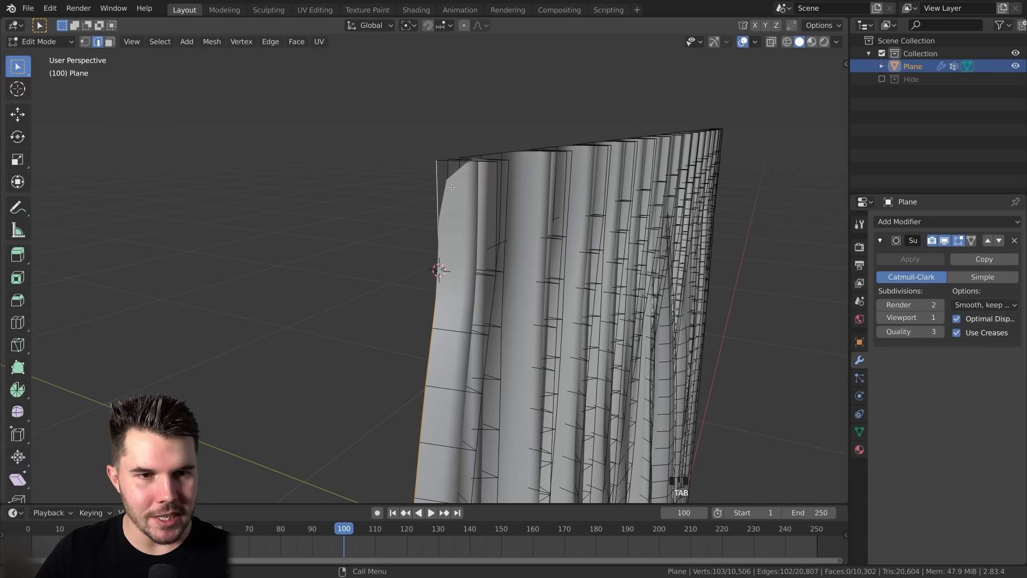
# - Switch to vertex selection and select the curtain's entire outer boundary loop, including top and side edges
pyautogui.scroll(-1, 439, 188)
pyautogui.press('1')
pyautogui.keyDown('alt'); pyautogui.click(430, 227); pyautogui.keyUp('alt')
pyautogui.scroll(-15, 430, 226)
pyautogui.keyDown('shift'); pyautogui.moveTo(580, 224); pyautogui.dragTo(481, 397, button='middle'); pyautogui.keyUp('shift')
pyautogui.scroll(4, 465, 393)
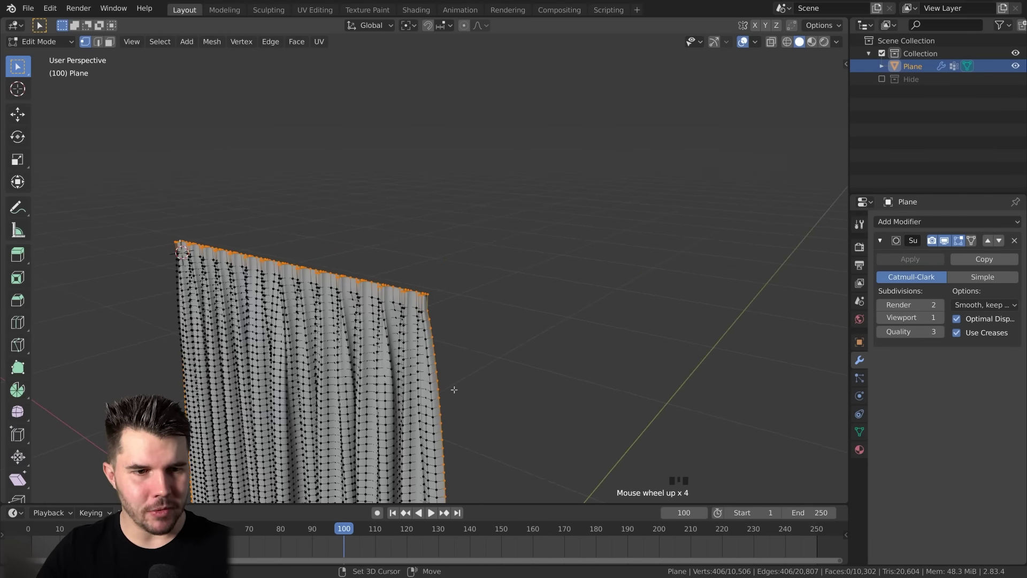
pyautogui.scroll(2, 478, 299)
pyautogui.keyDown('alt'); pyautogui.click(471, 250); pyautogui.keyUp('alt')
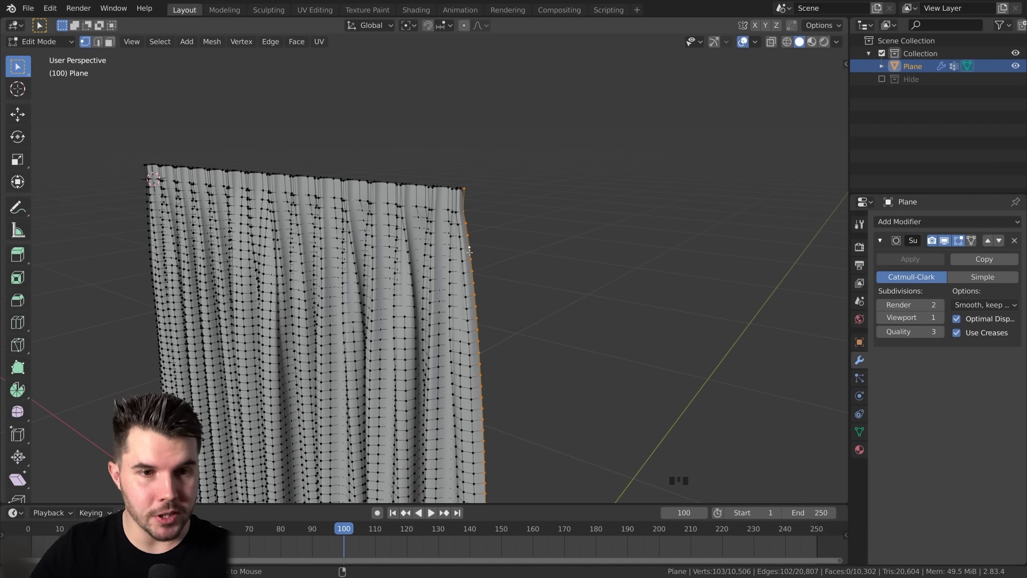
pyautogui.keyDown('alt'); pyautogui.click(470, 252); pyautogui.keyUp('alt')
pyautogui.keyDown('alt'); pyautogui.click(470, 252); pyautogui.keyUp('alt')
pyautogui.keyDown('alt'); pyautogui.click(469, 252); pyautogui.keyUp('alt')
# - Apply an edge crease of 1.000 to the curtain's selected boundary loop to sharpen its corners
pyautogui.scroll(-5, 468, 254)
pyautogui.moveTo(427, 342); pyautogui.dragTo(430, 372, button='middle')
pyautogui.scroll(-5, 405, 358)
pyautogui.scroll(6, 430, 372)
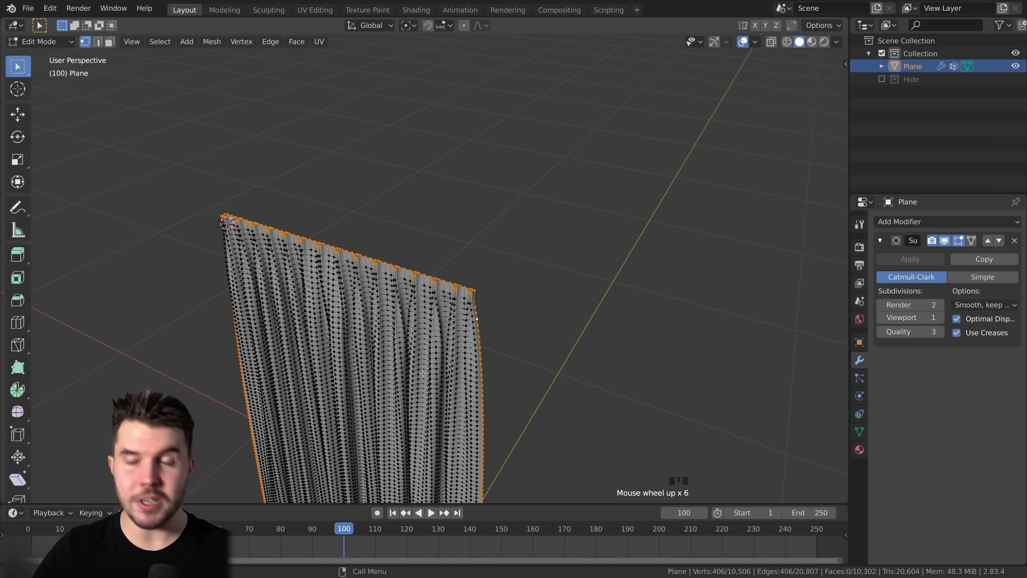
pyautogui.scroll(5, 430, 372)
pyautogui.moveTo(430, 372); pyautogui.dragTo(444, 314, button='middle')
pyautogui.scroll(-4, 427, 321)
pyautogui.scroll(-2, 442, 338)
pyautogui.scroll(4, 433, 318)
pyautogui.scroll(-4, 444, 314)
pyautogui.keyDown('shift'); pyautogui.moveTo(559, 289); pyautogui.dragTo(506, 301, button='middle'); pyautogui.keyUp('shift')
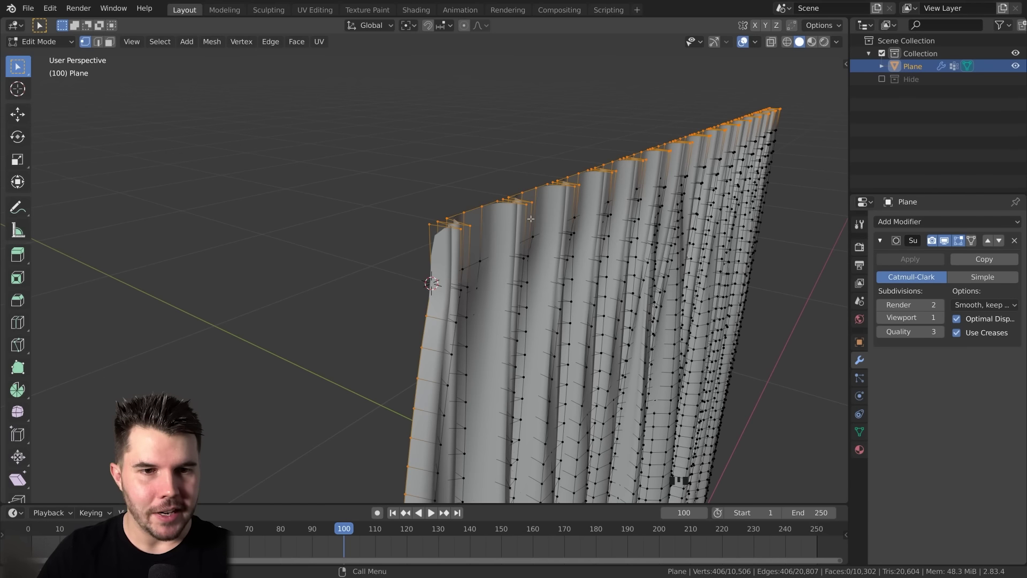
pyautogui.hotkey('shift', 'e')
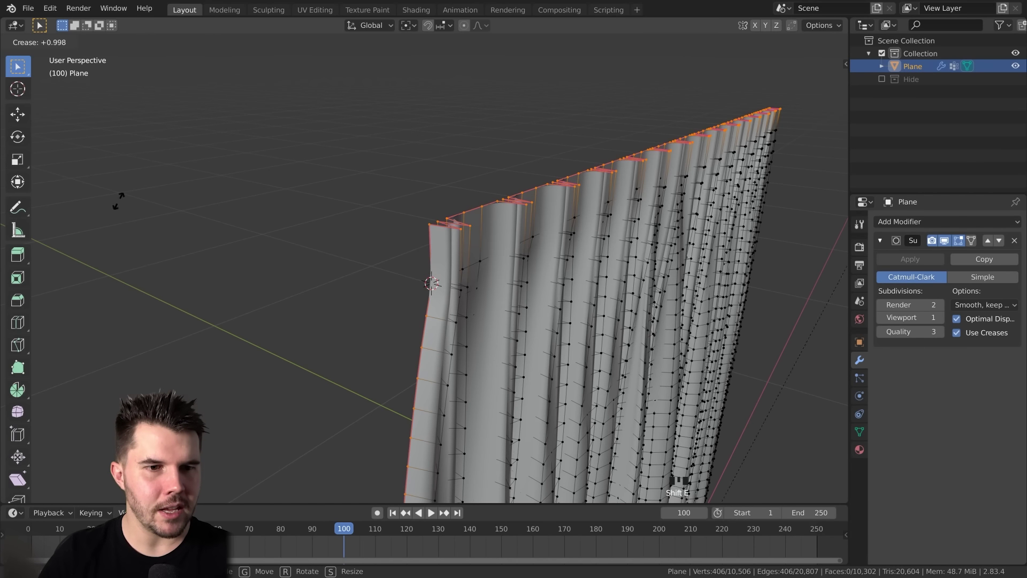
pyautogui.click(19, 411)
pyautogui.scroll(-4, 561, 512)
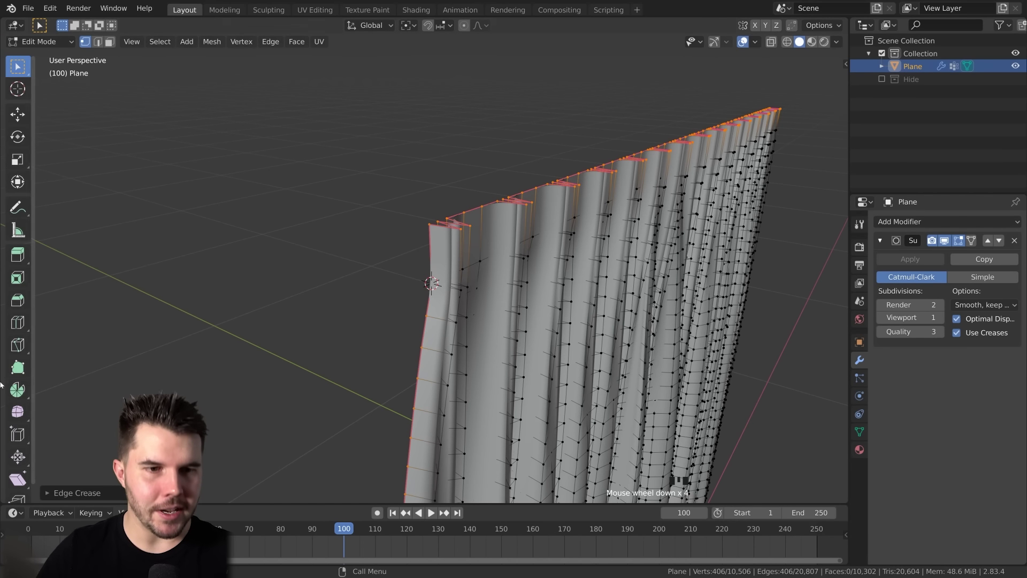
pyautogui.hotkey('shift', 'e')
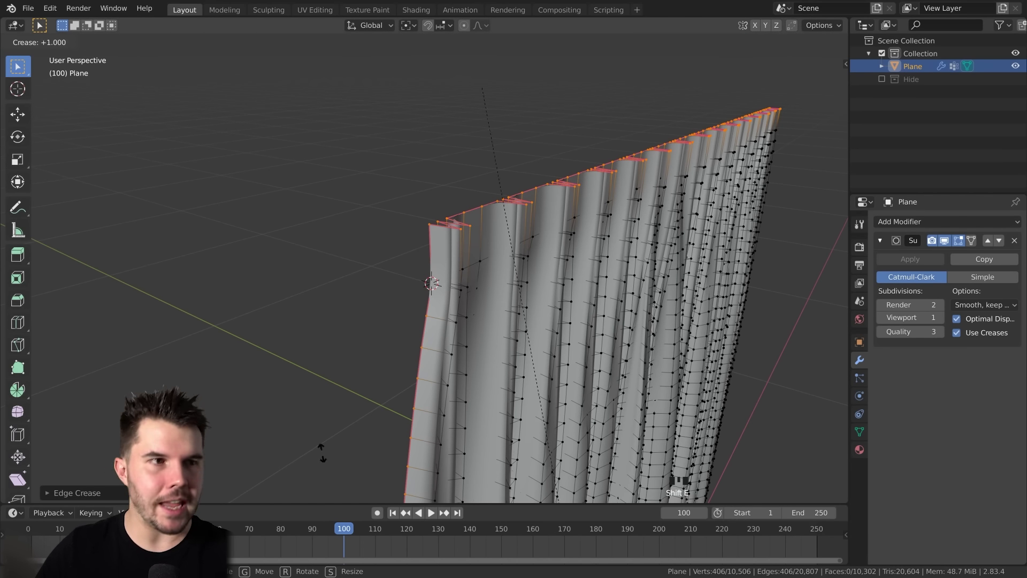
pyautogui.click(184, 292)
# - Leave Edit Mode and examine the curtain's creased corners, header and overall shape from several angles
pyautogui.press('Tab')
pyautogui.scroll(-3, 390, 108)
pyautogui.moveTo(481, 161); pyautogui.dragTo(521, 194, button='middle')
pyautogui.scroll(-3, 519, 203)
pyautogui.keyDown('shift'); pyautogui.moveTo(508, 310); pyautogui.dragTo(509, 182, button='middle'); pyautogui.keyUp('shift')
pyautogui.scroll(-3, 510, 236)
pyautogui.moveTo(511, 253); pyautogui.dragTo(444, 198, button='middle')
pyautogui.scroll(2, 463, 274)
pyautogui.scroll(-3, 429, 264)
pyautogui.moveTo(444, 198); pyautogui.dragTo(439, 248, button='middle')
pyautogui.scroll(2, 438, 248)
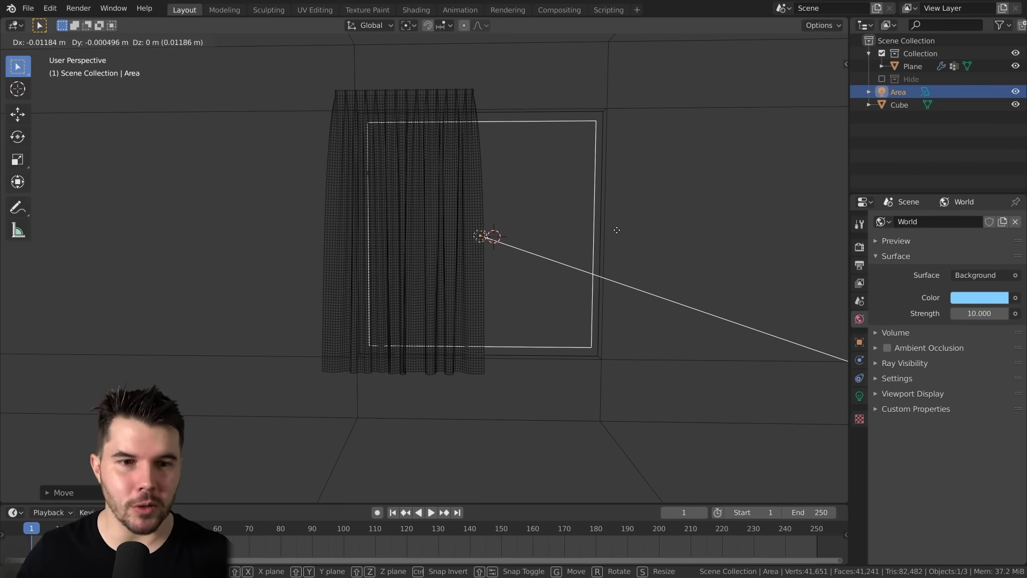
# - Fit the area light to the window opening by moving and scaling it, and turn on its Portal option
pyautogui.click(615, 229)
pyautogui.press('s')
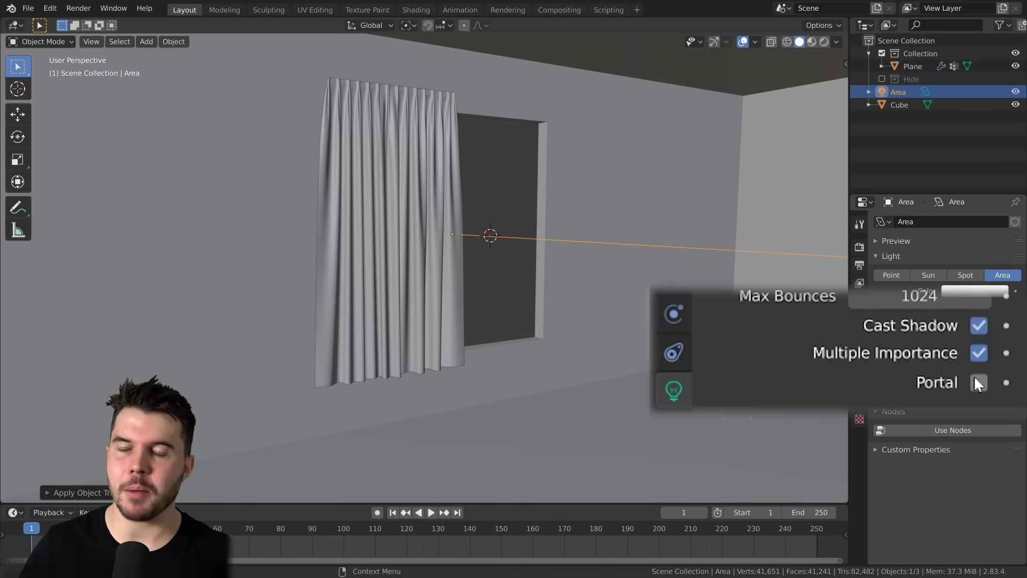
pyautogui.click(976, 382)
pyautogui.scroll(2, 634, 292)
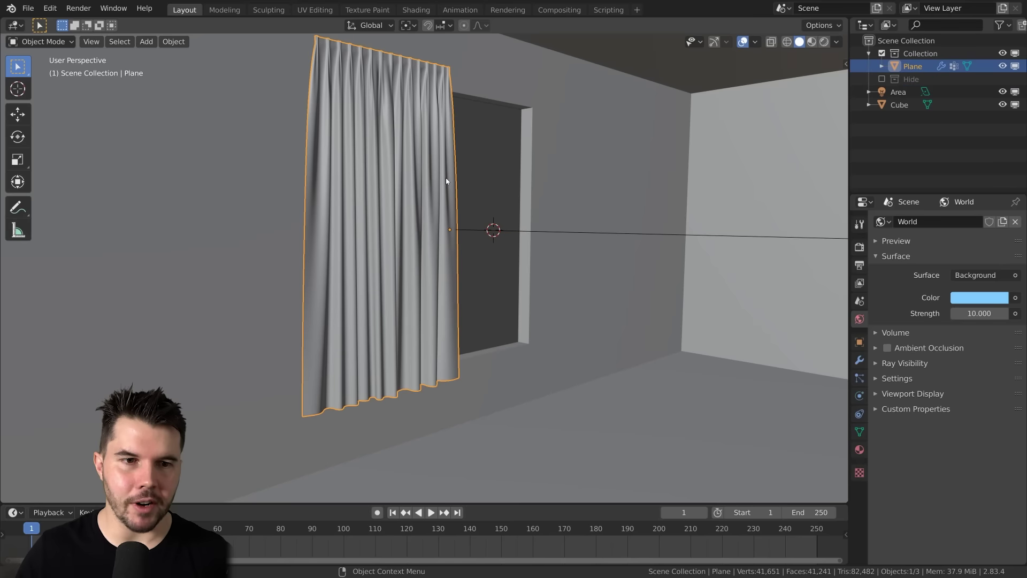
# - Switch the viewport to rendered shading with the curtain and window in view
pyautogui.moveTo(445, 178)
pyautogui.mouseDown(button='middle')
pyautogui.moveTo(529, 214)
pyautogui.moveTo(514, 216)
pyautogui.moveTo(557, 222)
pyautogui.mouseUp(button='middle')
pyautogui.press('z')
pyautogui.click(592, 195)
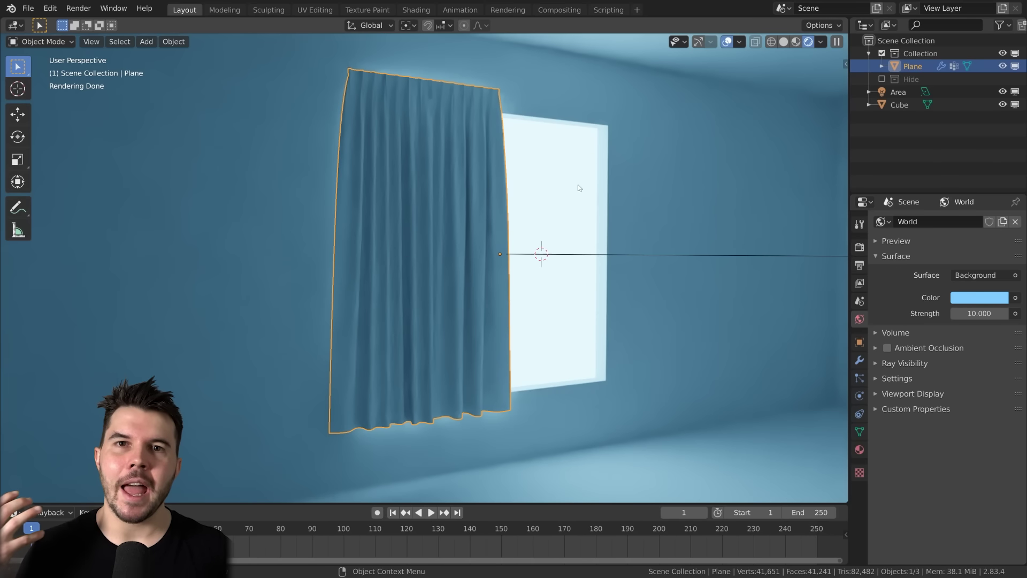
# - Switch to the browser and examine curtain fabric references on the Annie Selke and Smith & Noble pages
pyautogui.hotkey('alt', 'a')
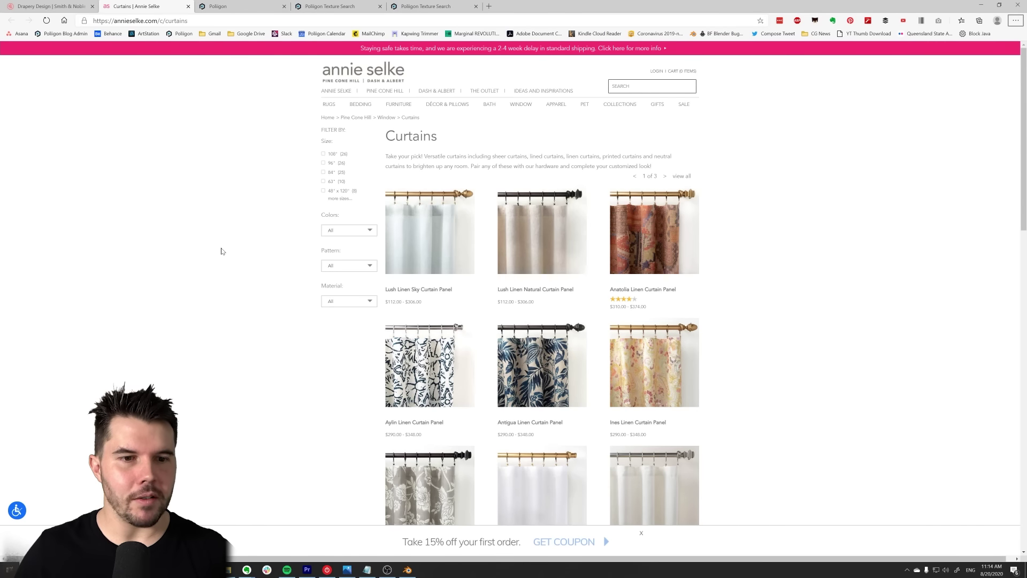
pyautogui.scroll(-5, 222, 250)
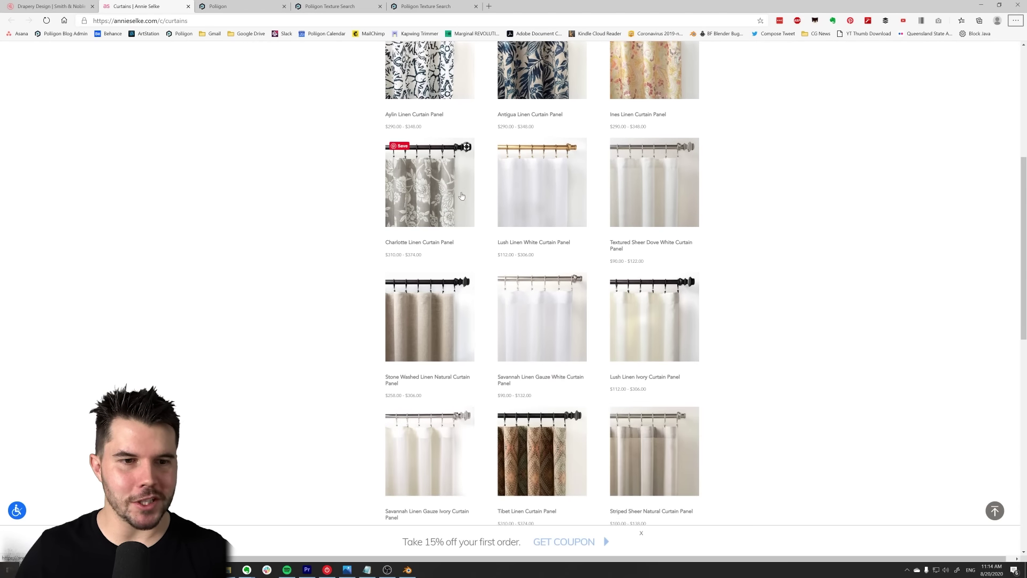
pyautogui.click(58, 6)
pyautogui.scroll(-1, 390, 180)
pyautogui.scroll(1, 498, 257)
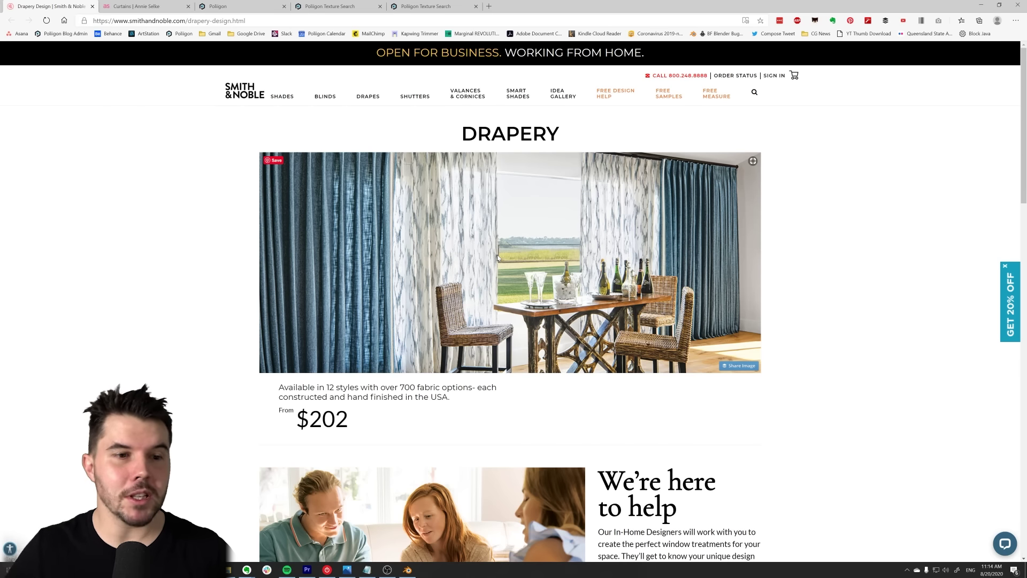
pyautogui.click(178, 6)
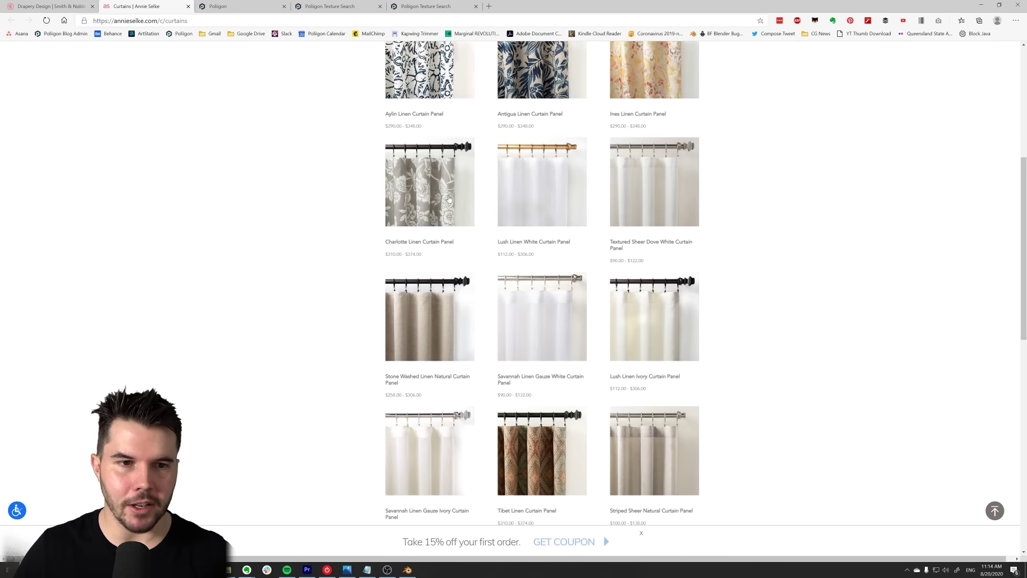
pyautogui.scroll(5, 448, 199)
pyautogui.scroll(-4, 571, 394)
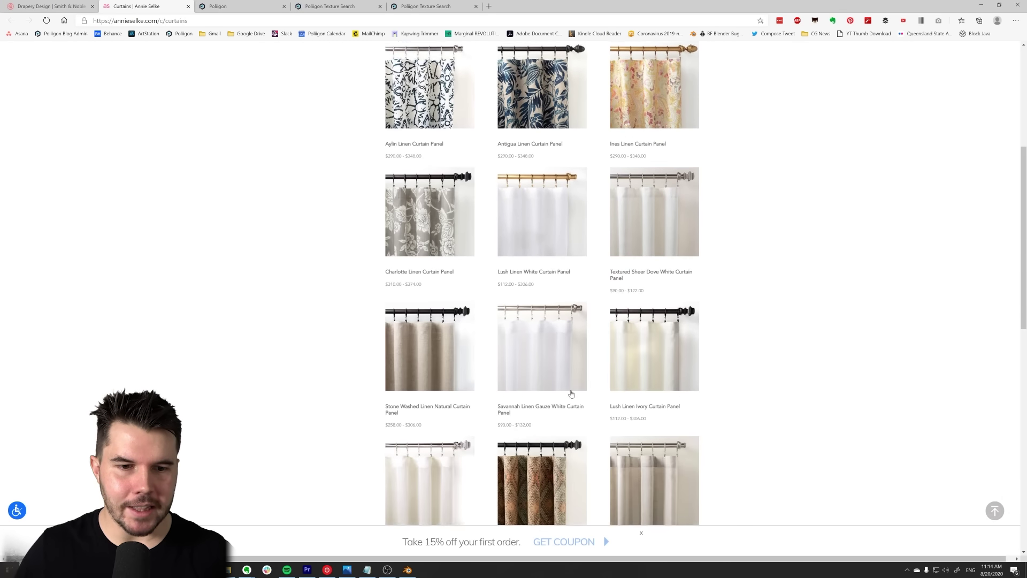
pyautogui.scroll(-1, 571, 394)
pyautogui.scroll(3, 715, 294)
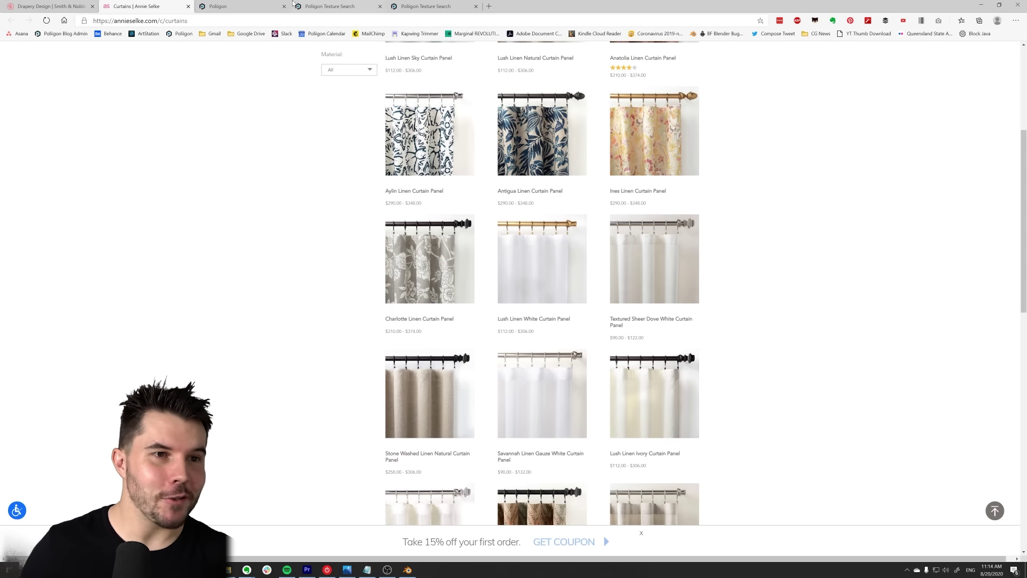
# - Browse the Fabric texture category on Poliigon for curtain materials
pyautogui.click(251, 4)
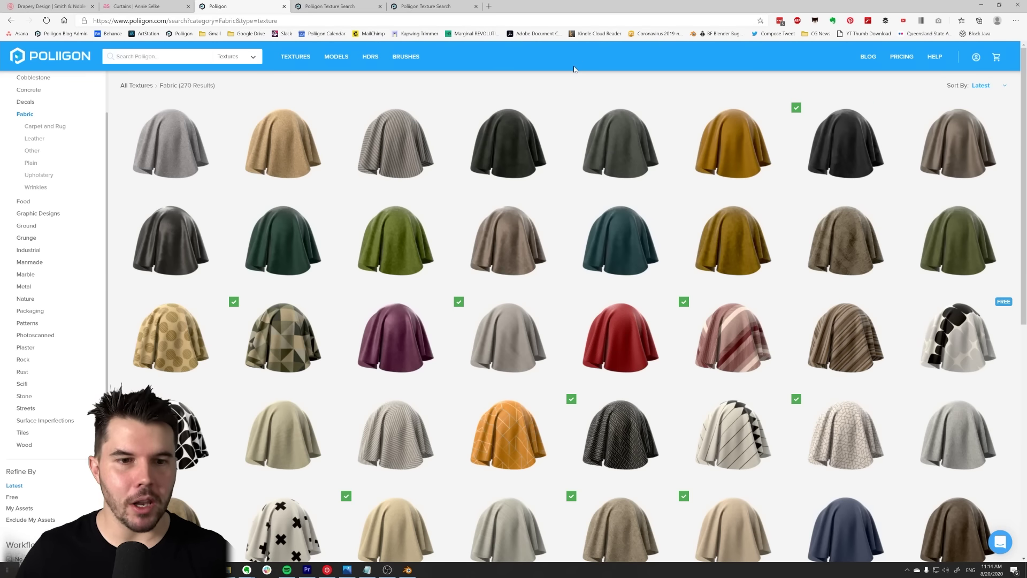
pyautogui.scroll(-6, 560, 252)
pyautogui.scroll(3, 561, 255)
pyautogui.scroll(3, 561, 256)
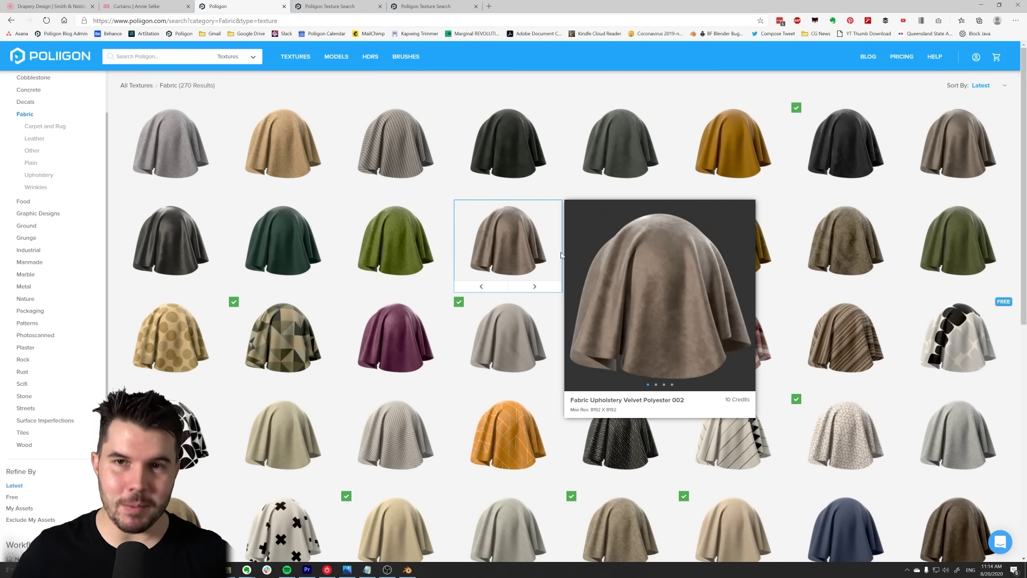
# - Compare the Fabric Upholstery Blended Twill 001 page with Fabric Upholstery Bright Angle Pattern 001, including the pattern's flat preview
pyautogui.click(329, 6)
pyautogui.doubleClick(123, 106)
pyautogui.click(278, 104)
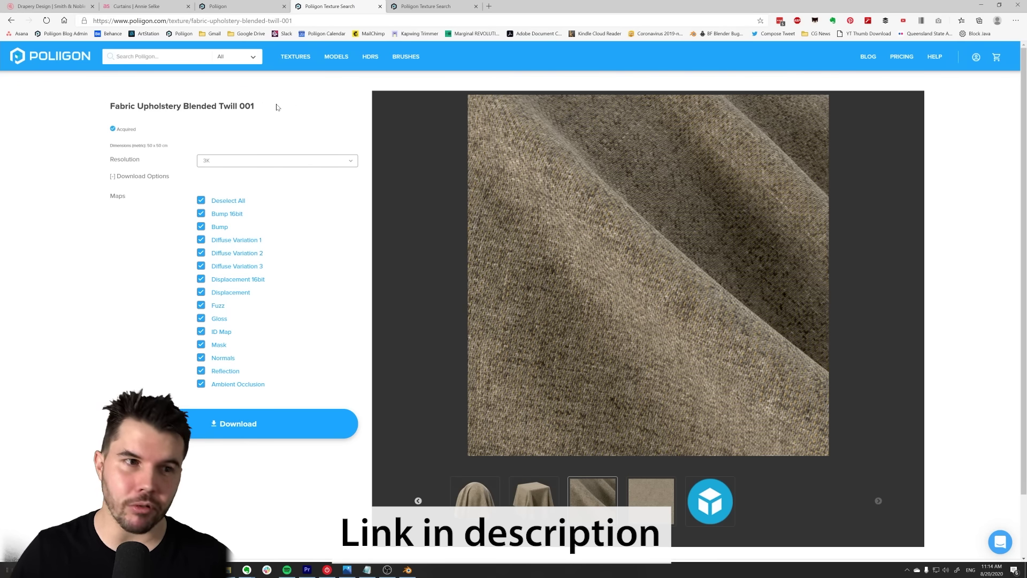
pyautogui.click(427, 5)
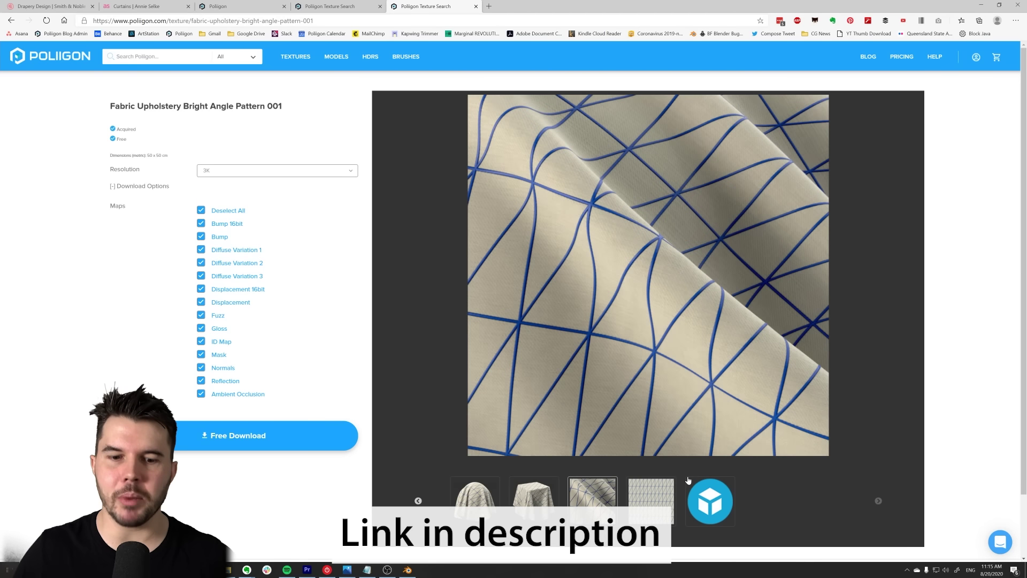
pyautogui.click(664, 494)
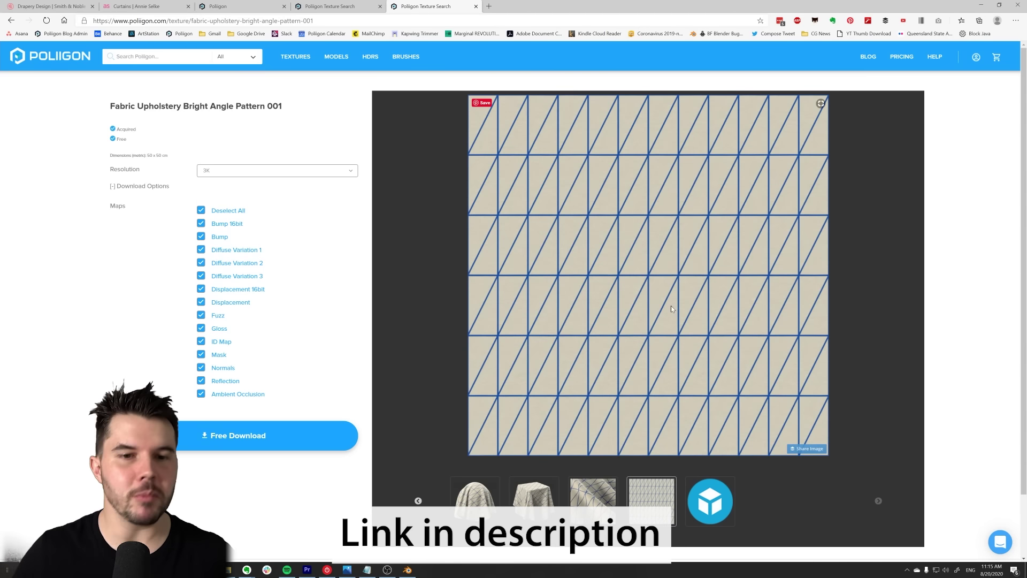
pyautogui.hotkey('ctrl', 'shift', 'Tab')
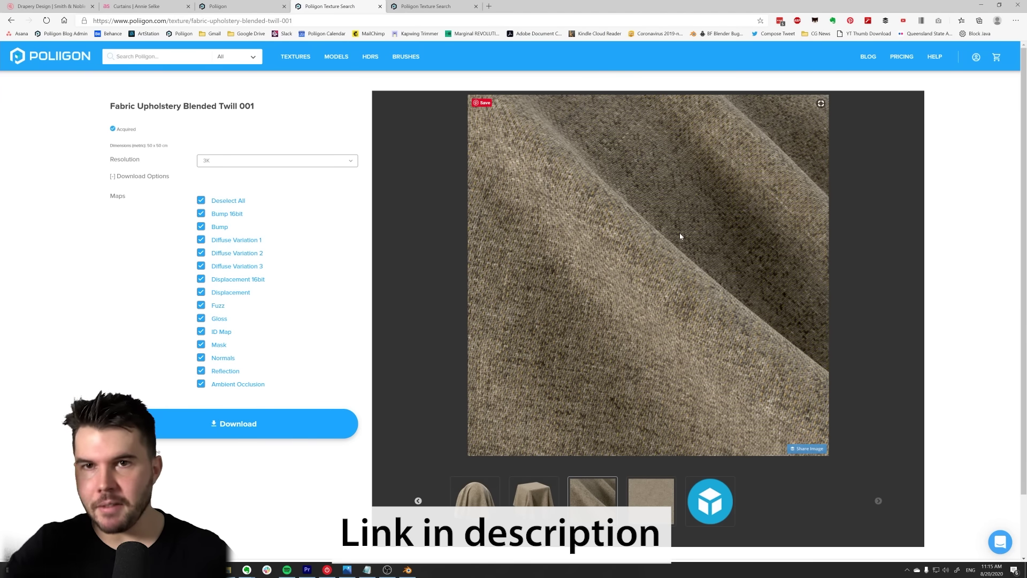
# - Switch back to Blender and split the 3D viewport into a rendered view and a solid view
pyautogui.click(408, 569)
pyautogui.click(485, 256)
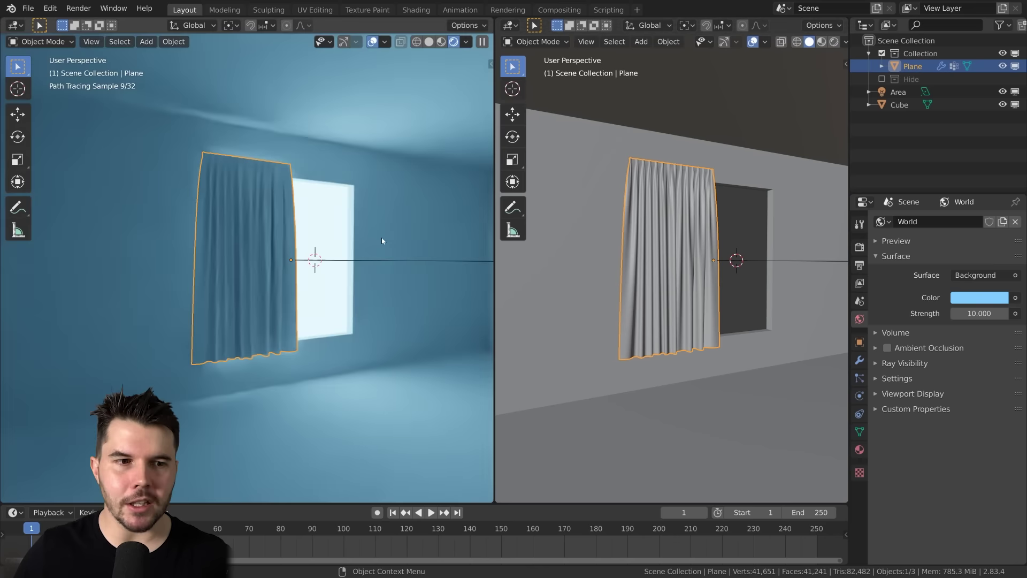
pyautogui.scroll(5, 656, 395)
pyautogui.scroll(-3, 643, 401)
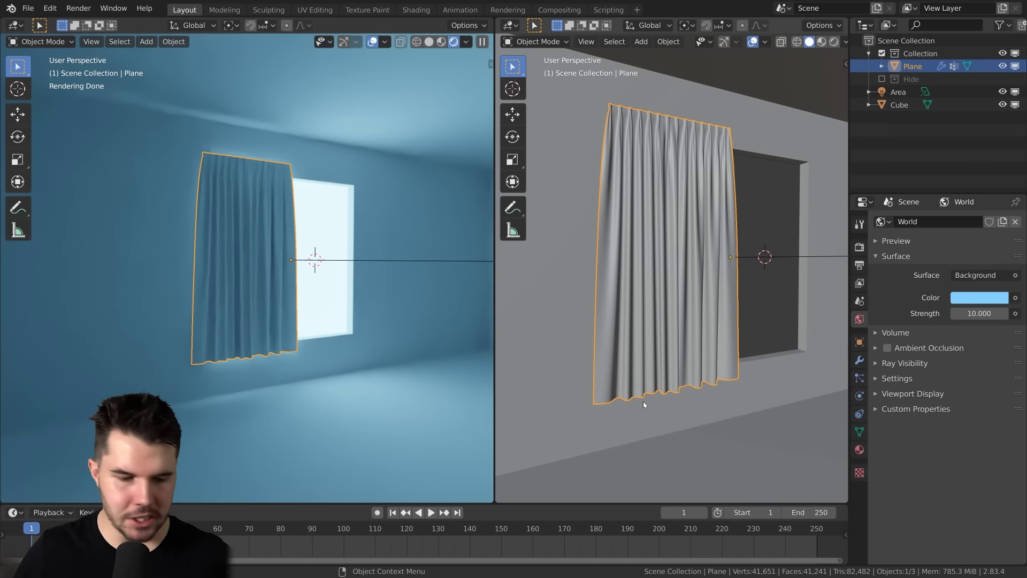
# - Turn the solid view into a Shader Editor with its sidebar hidden and give the curtain a new material
pyautogui.hotkey('shift', 'F3')
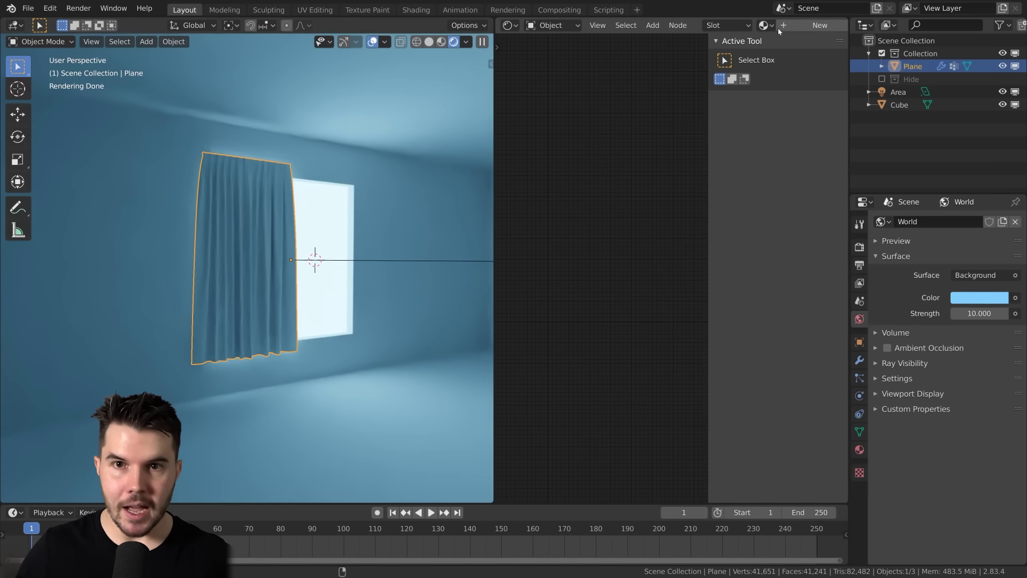
pyautogui.press('n')
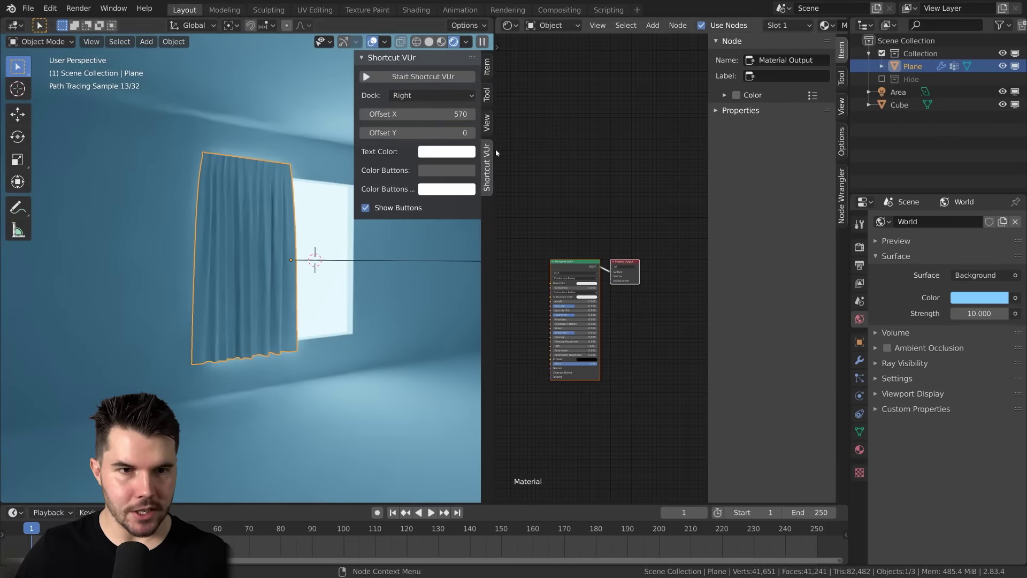
pyautogui.click(443, 82)
pyautogui.press('n')
pyautogui.scroll(1, 568, 341)
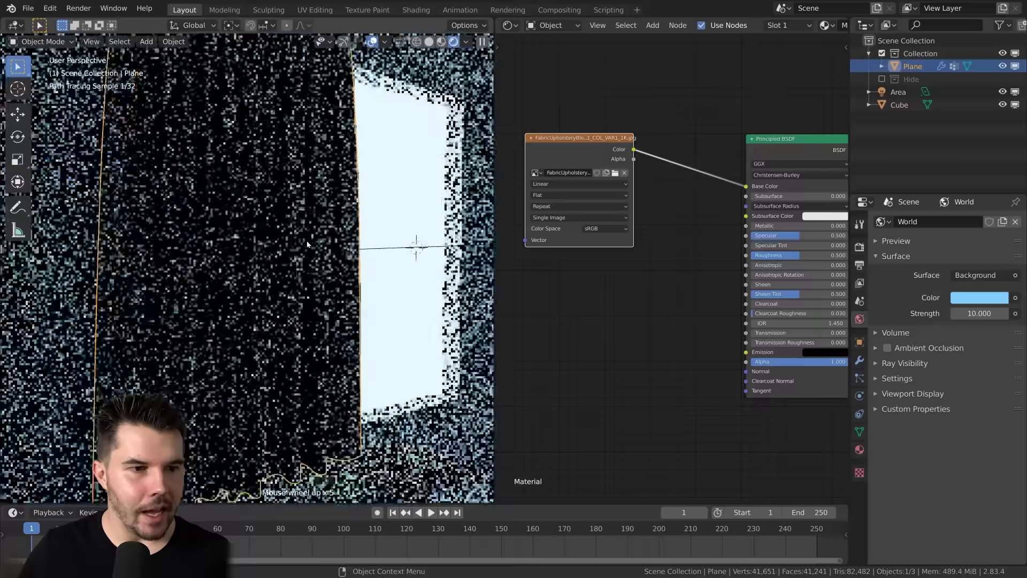
# - Add the FabricUpholsteryBlendedTwill001_NRM_1K image from File Explorer as a texture node and place it beneath the colour texture node
pyautogui.scroll(5, 306, 240)
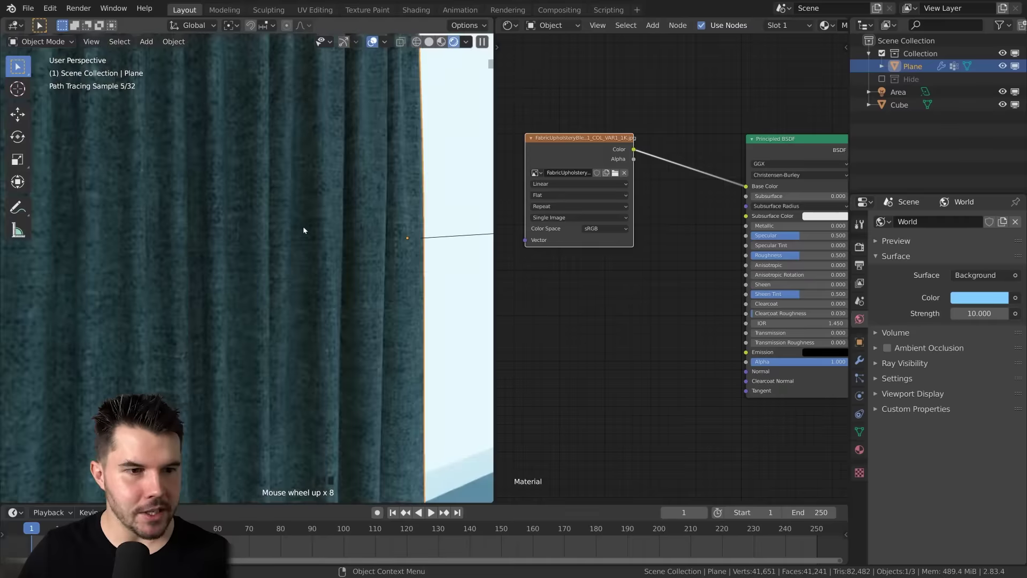
pyautogui.moveTo(322, 176)
pyautogui.mouseDown(button='middle')
pyautogui.moveTo(329, 193)
pyautogui.moveTo(346, 162)
pyautogui.mouseUp(button='middle')
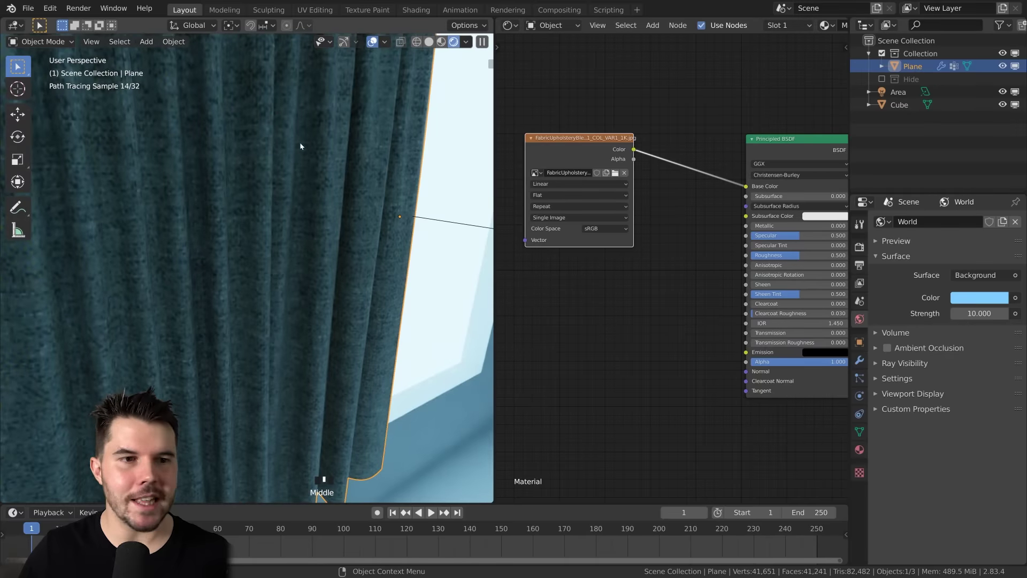
pyautogui.scroll(-2, 300, 186)
pyautogui.moveTo(293, 187); pyautogui.dragTo(274, 140, button='middle')
pyautogui.scroll(-3, 630, 282)
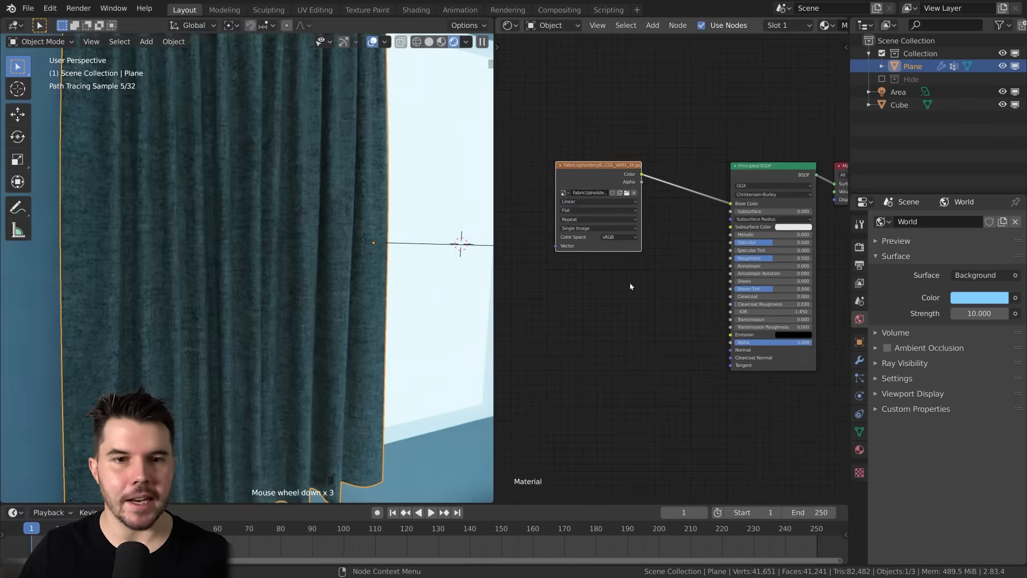
pyautogui.moveTo(630, 275); pyautogui.dragTo(640, 257, button='middle')
pyautogui.hotkey('alt', 'Tab')
pyautogui.moveTo(760, 393); pyautogui.dragTo(717, 223)
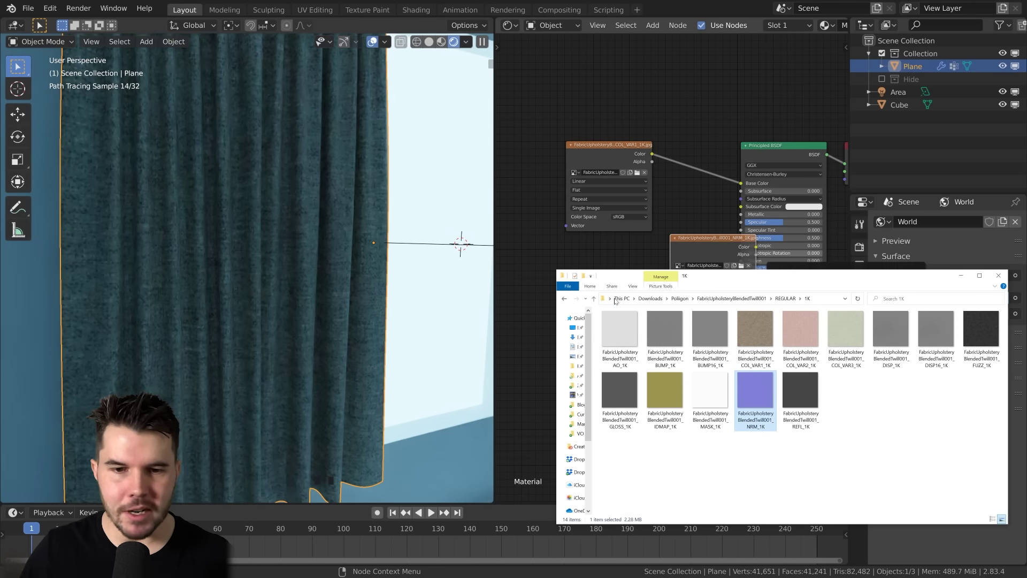
pyautogui.click(620, 256)
pyautogui.moveTo(717, 238)
pyautogui.mouseDown()
pyautogui.moveTo(592, 244)
pyautogui.moveTo(607, 249)
pyautogui.mouseUp()
pyautogui.scroll(-2, 378, 295)
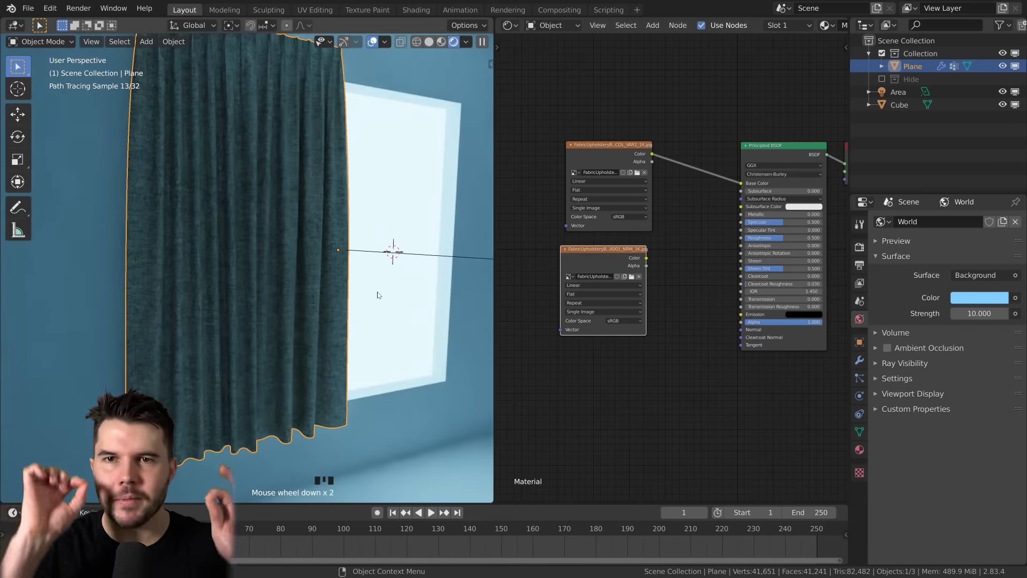
# - Connect the normal texture's Color output to the Principled BSDF's Normal input and set its color space to Non-Color
pyautogui.moveTo(646, 258); pyautogui.dragTo(741, 330)
pyautogui.scroll(1, 666, 267)
pyautogui.scroll(4, 666, 266)
pyautogui.moveTo(661, 248); pyautogui.dragTo(720, 236, button='middle')
pyautogui.scroll(1, 714, 236)
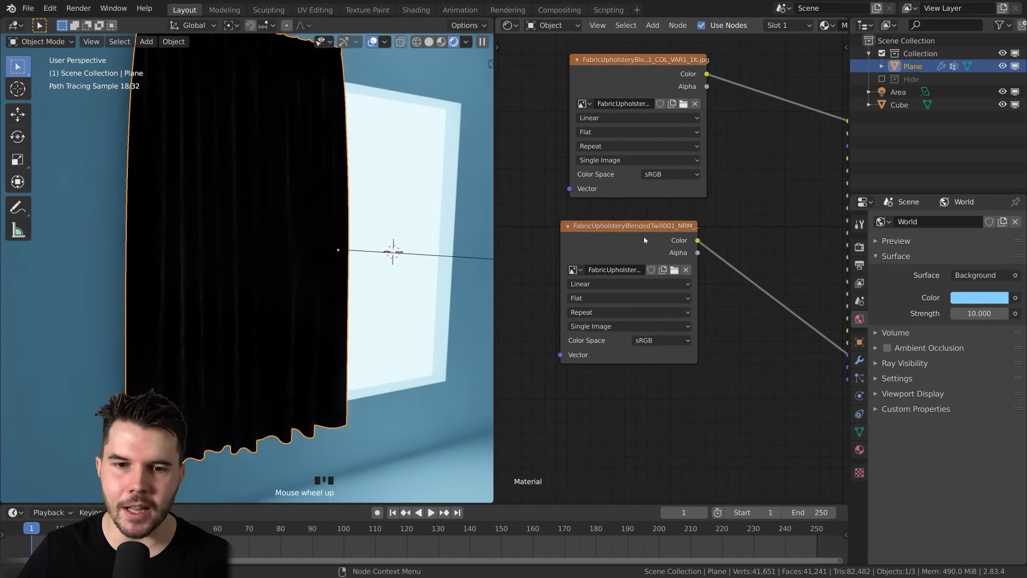
pyautogui.moveTo(651, 241); pyautogui.dragTo(671, 245)
pyautogui.click(678, 343)
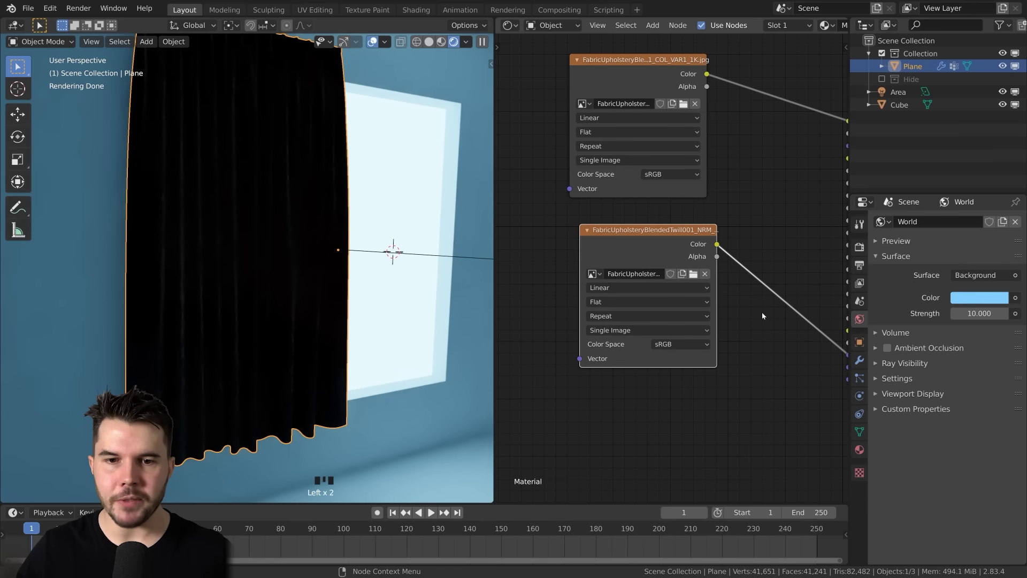
pyautogui.scroll(-1, 672, 267)
pyautogui.click(679, 333)
pyautogui.click(671, 376)
# - Make room beside the normal texture node and insert a Normal Map node between it and the Principled BSDF
pyautogui.moveTo(658, 235); pyautogui.dragTo(559, 246)
pyautogui.hotkey('shift', 'a')
pyautogui.moveTo(694, 377)
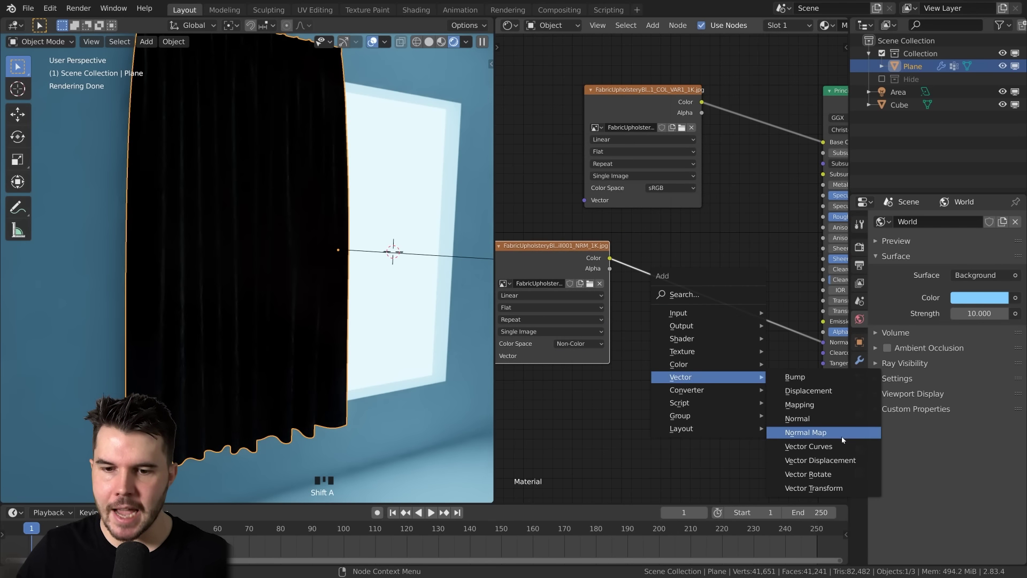
pyautogui.click(844, 435)
pyautogui.click(678, 258)
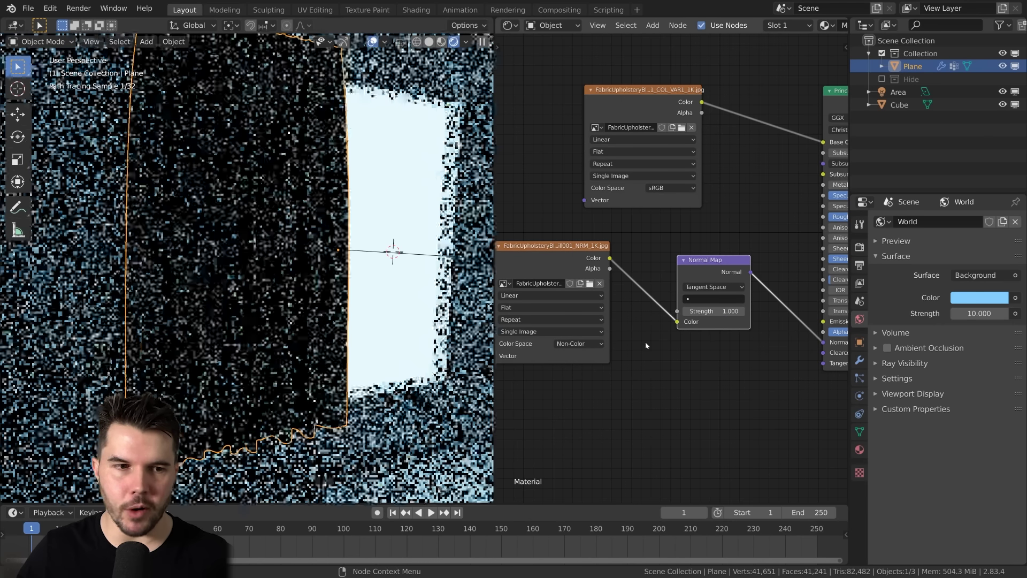
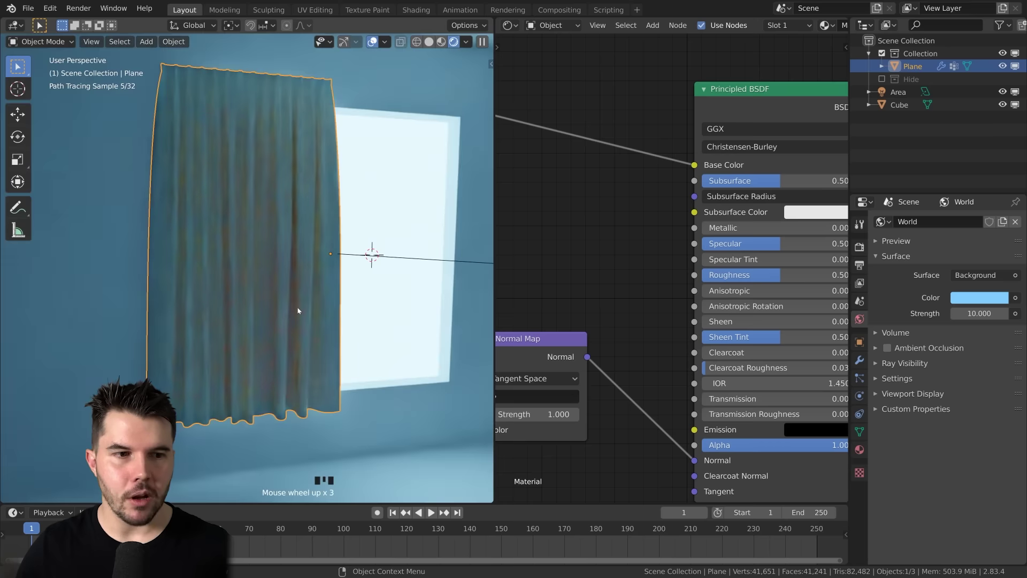
# - Move the Principled BSDF node closer to the Normal Map node and set its Subsurface to 1.000
pyautogui.press('g')
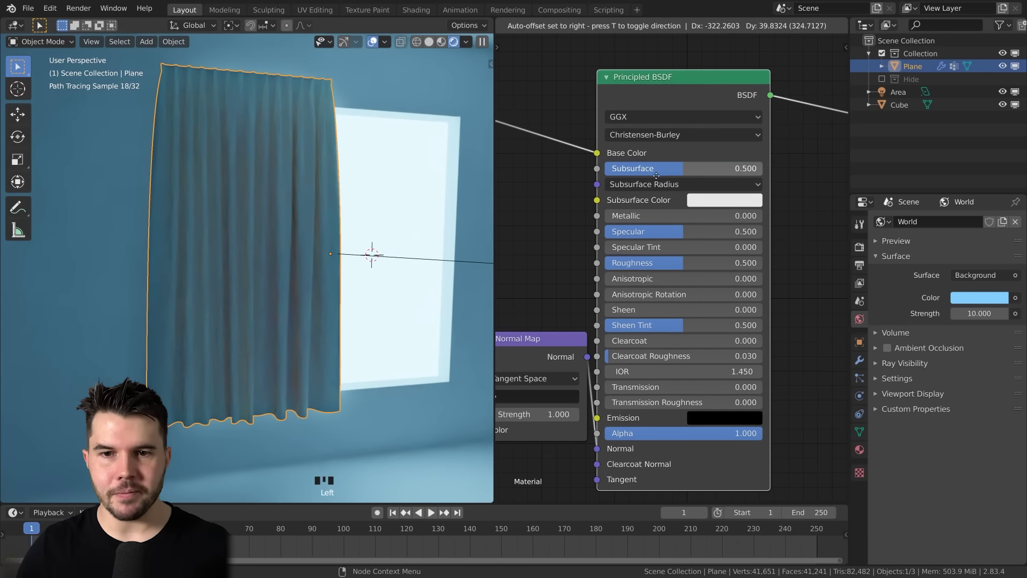
pyautogui.click(610, 210)
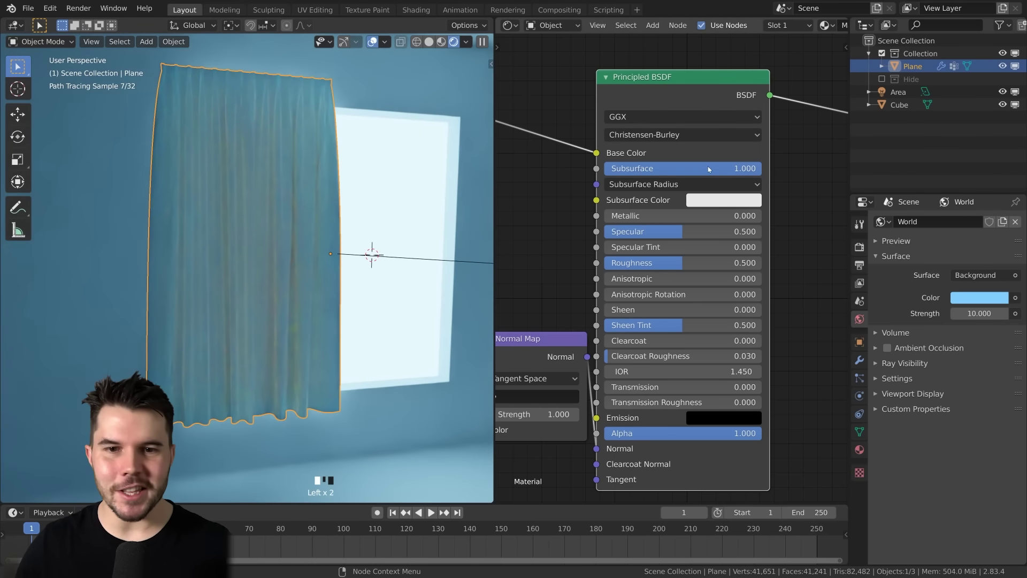
pyautogui.moveTo(435, 282); pyautogui.dragTo(377, 275, button='middle')
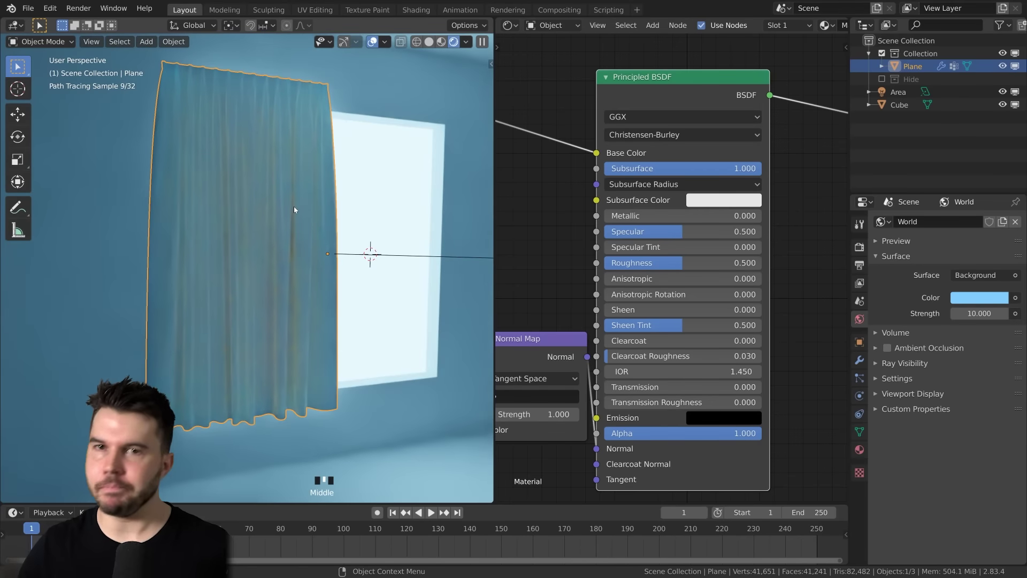
pyautogui.moveTo(294, 209); pyautogui.dragTo(342, 219, button='middle')
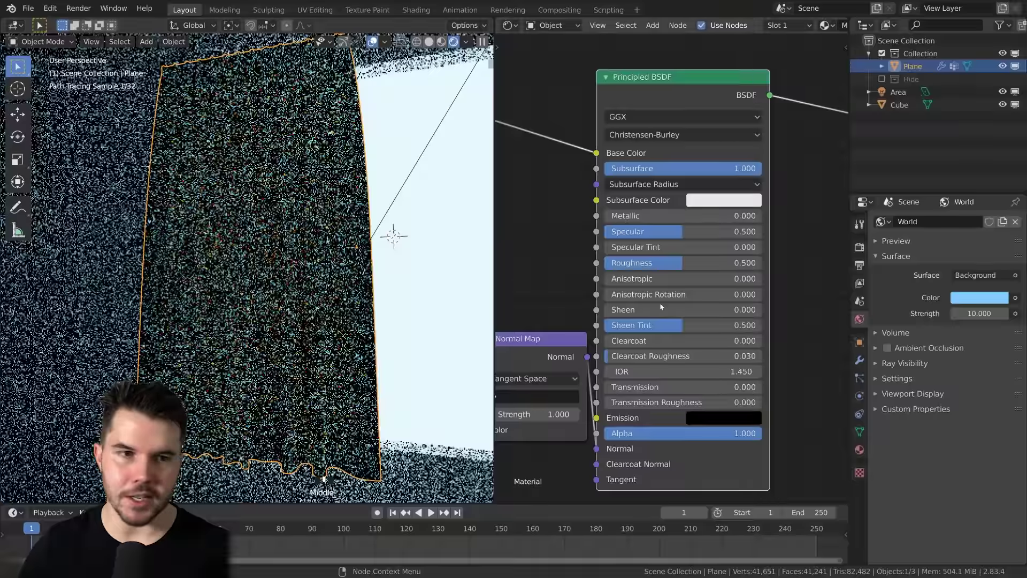
# - Add a Solidify modifier to the curtain after its Subdivision Surface modifier
pyautogui.click(860, 360)
pyautogui.click(908, 258)
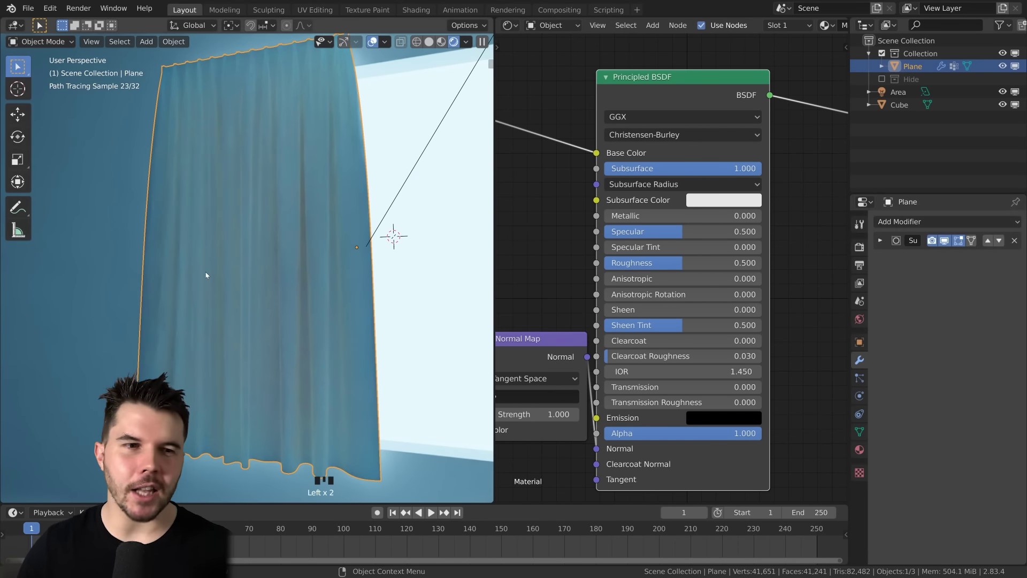
pyautogui.scroll(-3, 206, 275)
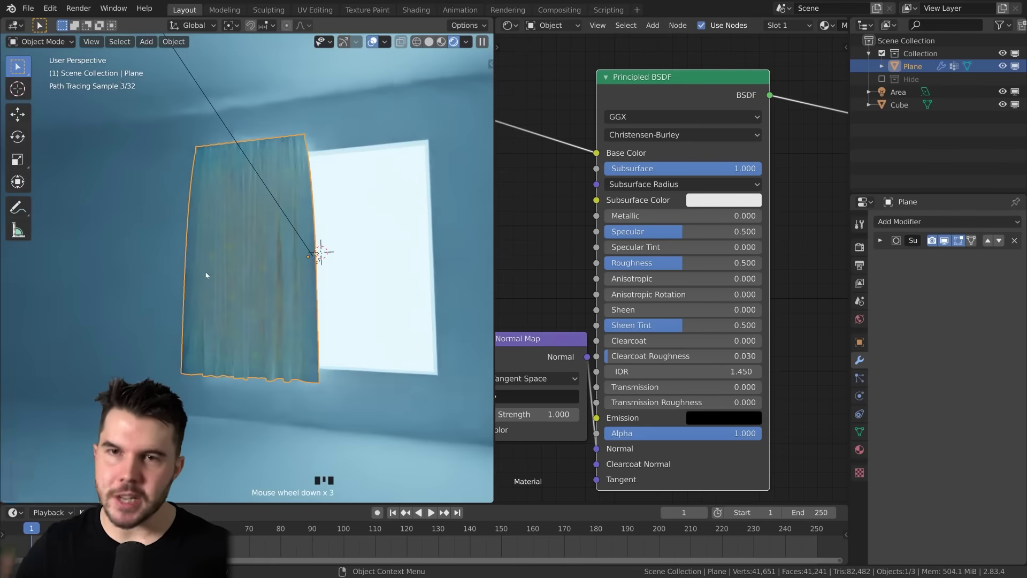
pyautogui.click(881, 240)
pyautogui.click(904, 221)
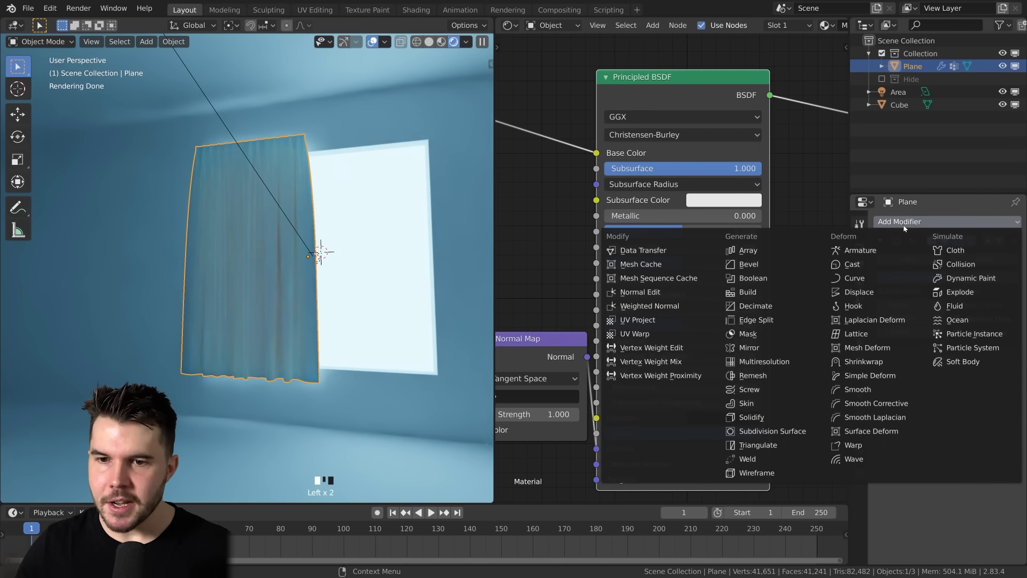
pyautogui.click(752, 416)
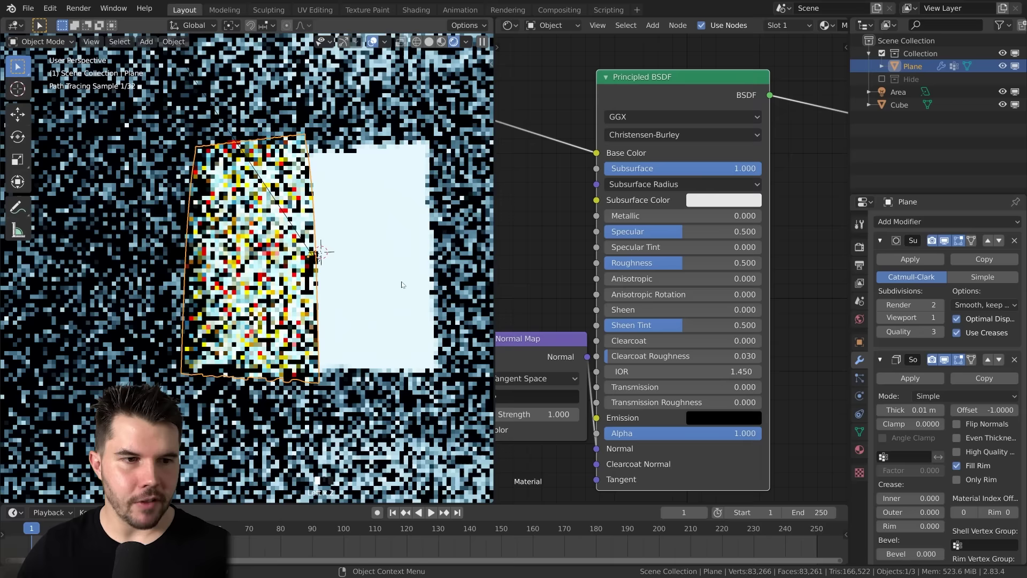
# - Move the curtain sideways so that it covers part of the bright window
pyautogui.moveTo(314, 248)
pyautogui.mouseDown(button='middle')
pyautogui.moveTo(298, 186)
pyautogui.moveTo(343, 225)
pyautogui.mouseUp(button='middle')
pyautogui.press('g')
pyautogui.click(343, 235)
# - Set all three Subsurface Radius values of the curtain's Principled BSDF to 0.010
pyautogui.click(696, 185)
pyautogui.click(690, 185)
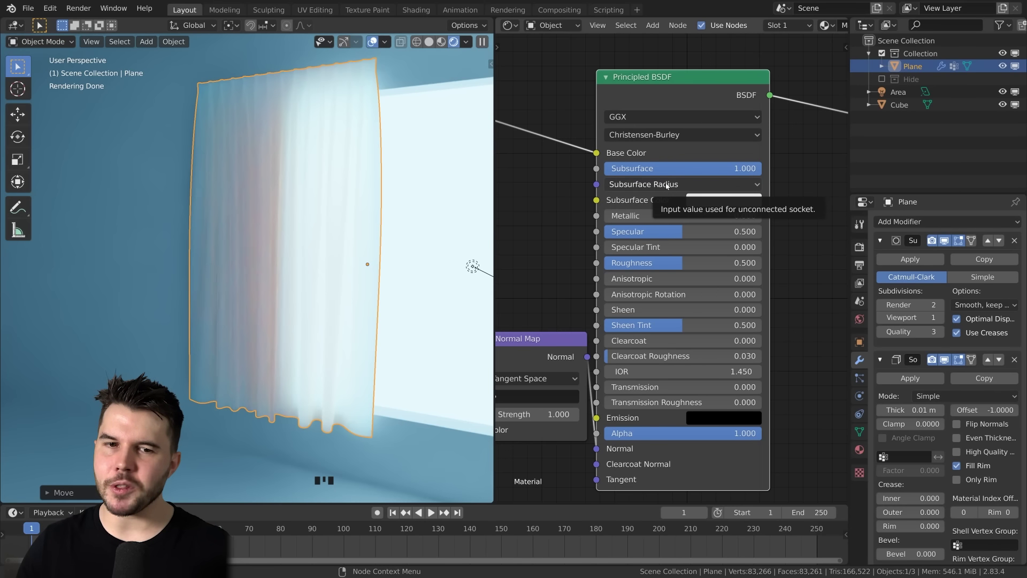
pyautogui.click(667, 185)
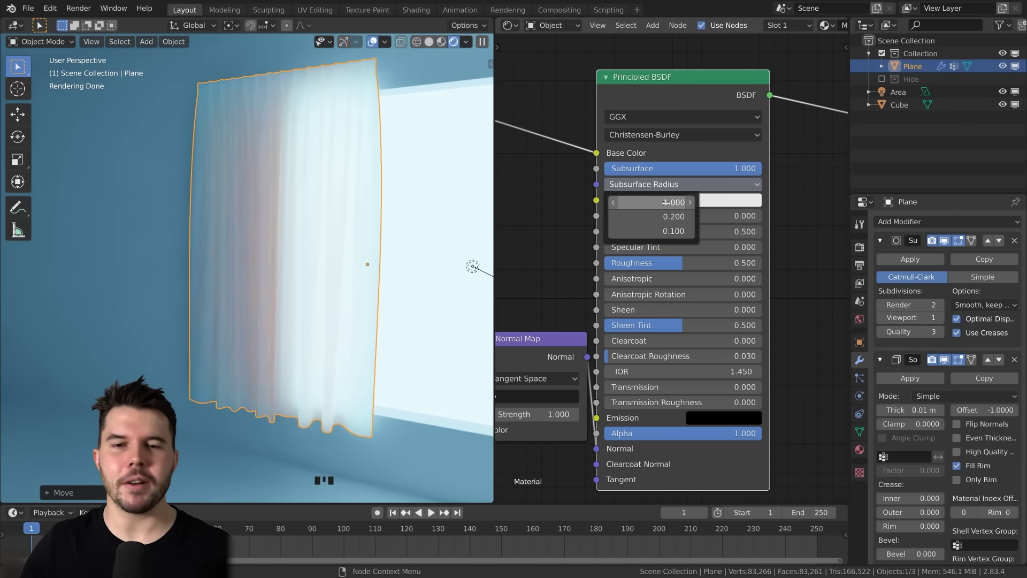
pyautogui.moveTo(653, 202); pyautogui.dragTo(653, 230)
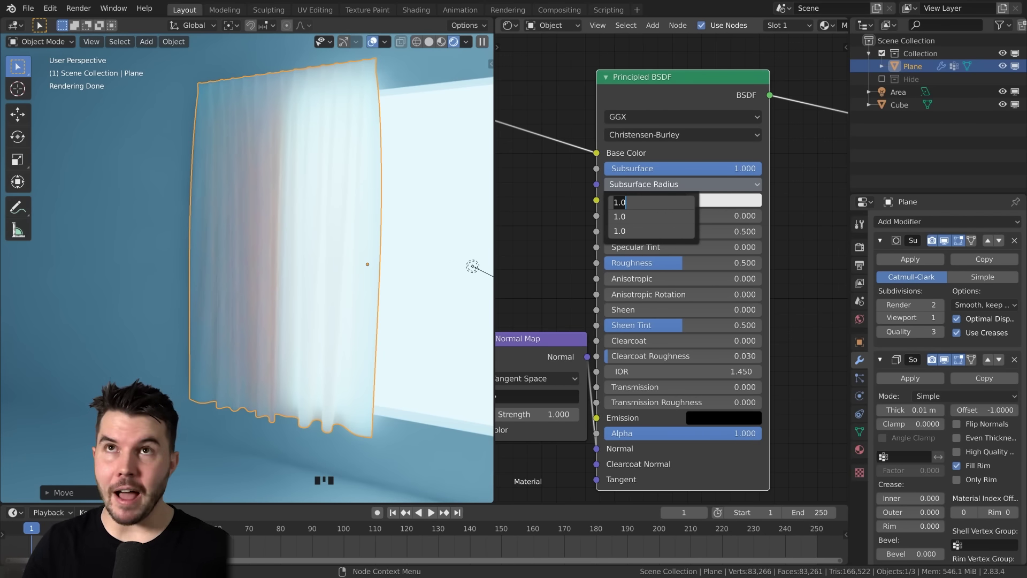
pyautogui.press('BackSpace')
pyautogui.write('1')
pyautogui.press('Return')
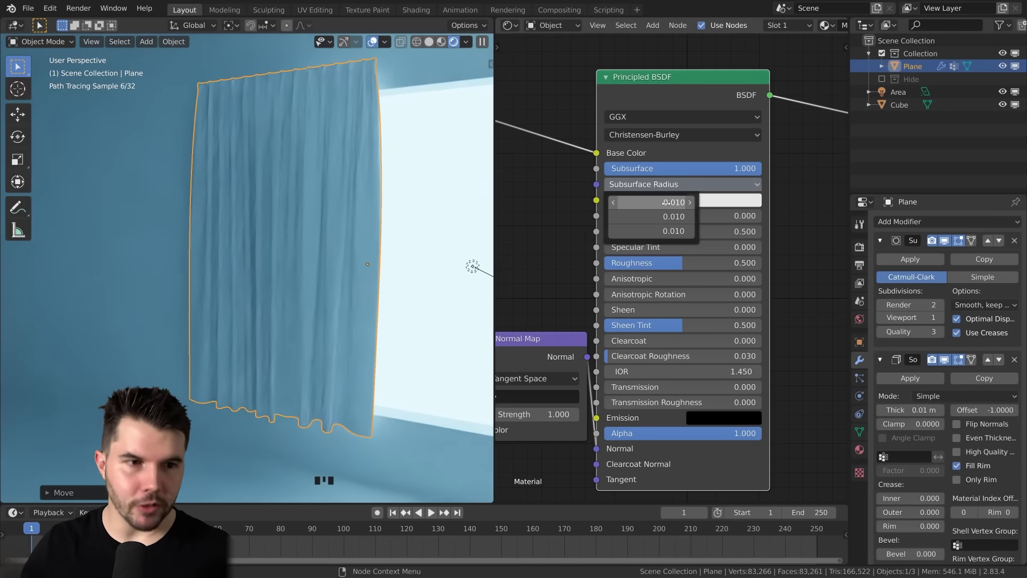
# - Apply the curtain's object transform
pyautogui.moveTo(395, 215); pyautogui.dragTo(470, 219, button='middle')
pyautogui.scroll(2, 381, 234)
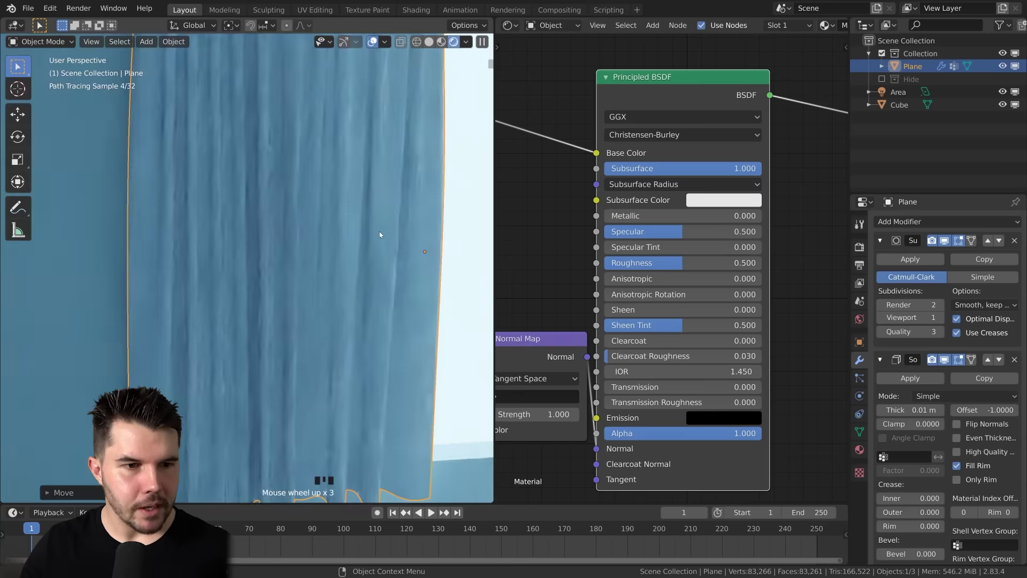
pyautogui.hotkey('ctrl', 'a')
pyautogui.click(382, 236)
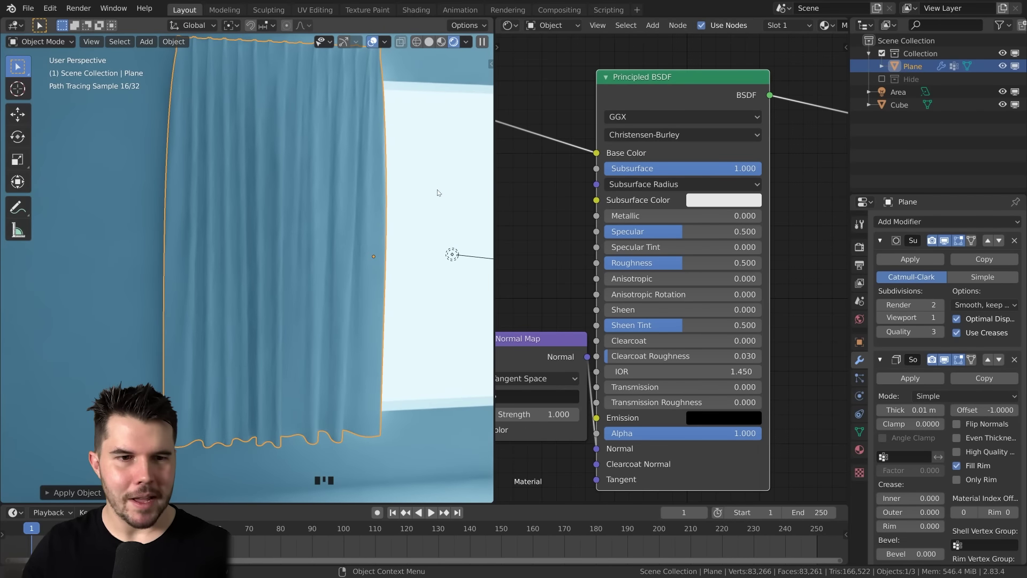
# - Set all three Subsurface Radius values of the curtain's Principled BSDF to 0.100
pyautogui.click(695, 184)
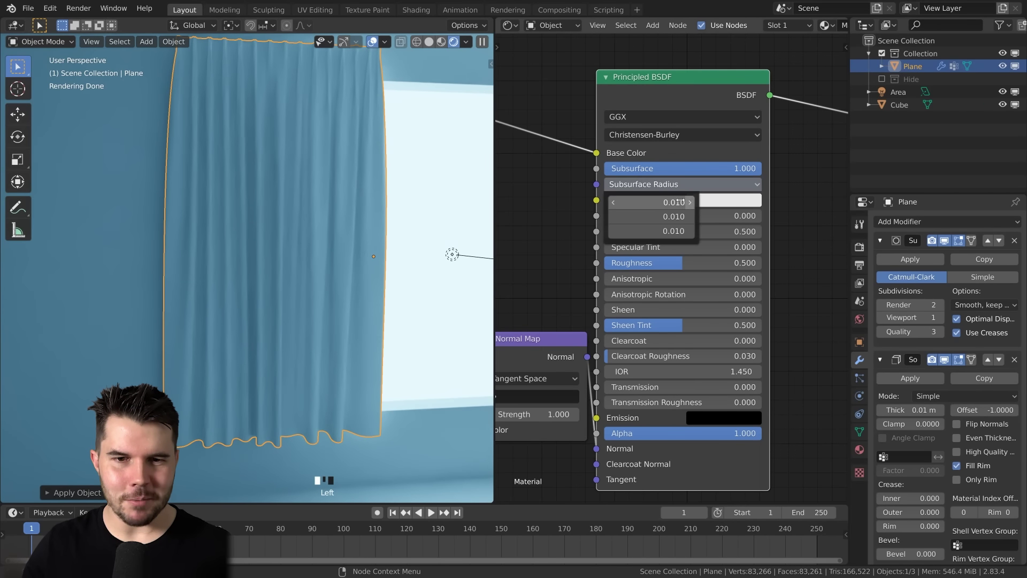
pyautogui.click(650, 203)
pyautogui.press('Escape')
pyautogui.moveTo(675, 202); pyautogui.dragTo(675, 231)
pyautogui.write('.1')
pyautogui.press('Return')
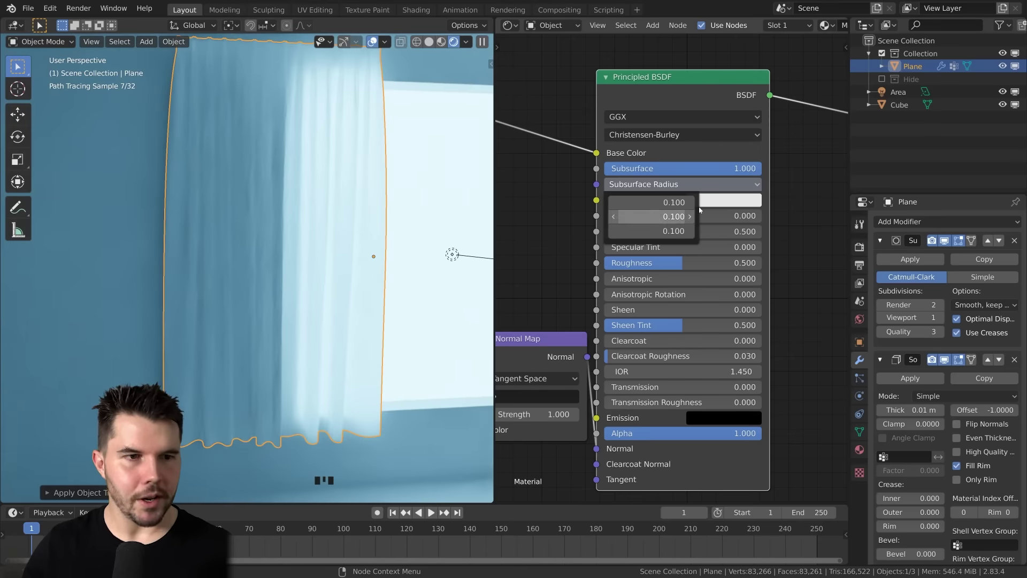
# - Reduce the Subsurface amount of the curtain's Principled BSDF to 0.400
pyautogui.moveTo(694, 167); pyautogui.dragTo(664, 167)
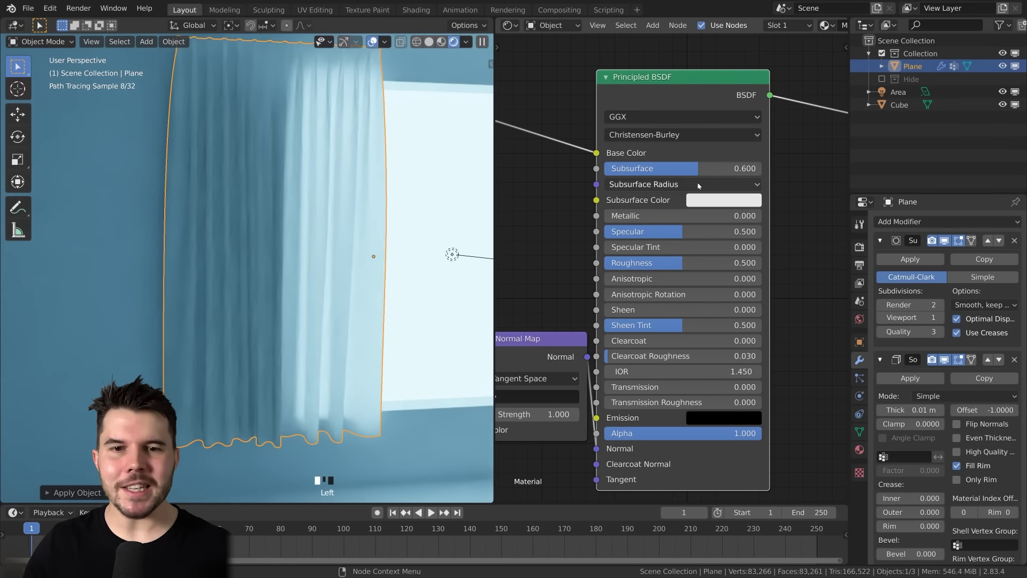
pyautogui.click(698, 186)
pyautogui.moveTo(705, 170); pyautogui.dragTo(699, 169)
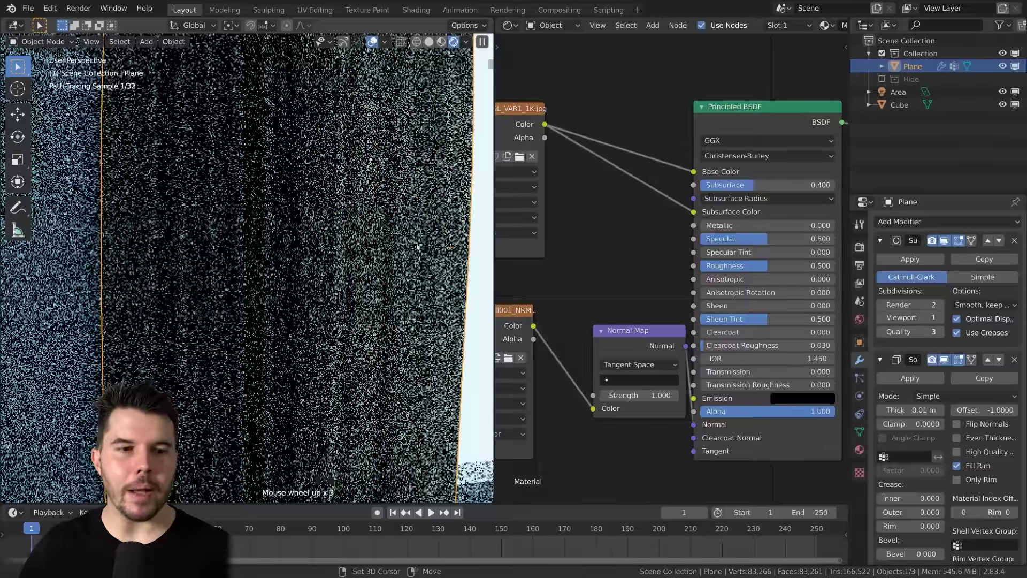
# - Select both fabric texture nodes and shift them away from the Principled BSDF to free space between them
pyautogui.scroll(2, 345, 204)
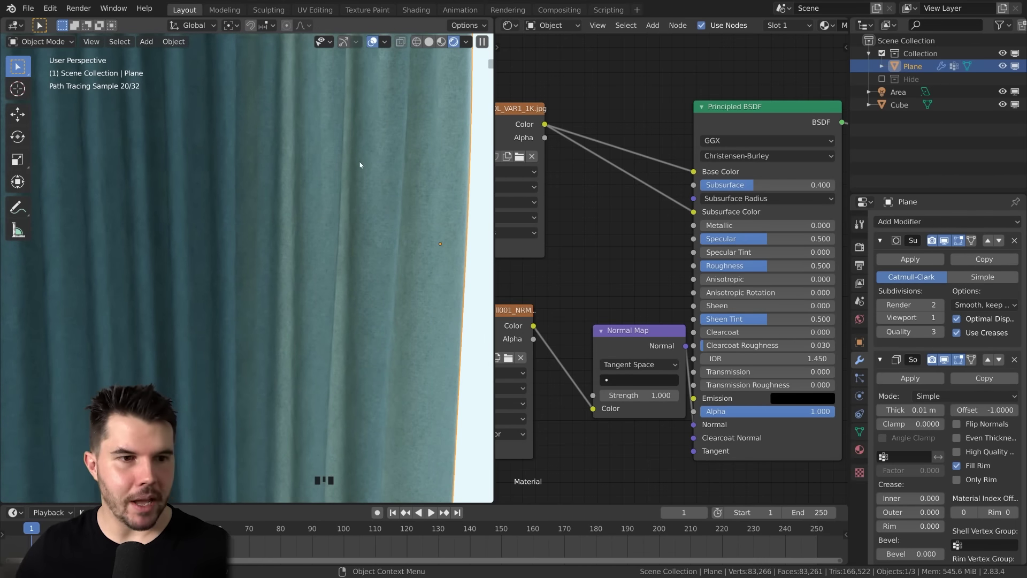
pyautogui.scroll(-5, 362, 156)
pyautogui.scroll(-1, 585, 210)
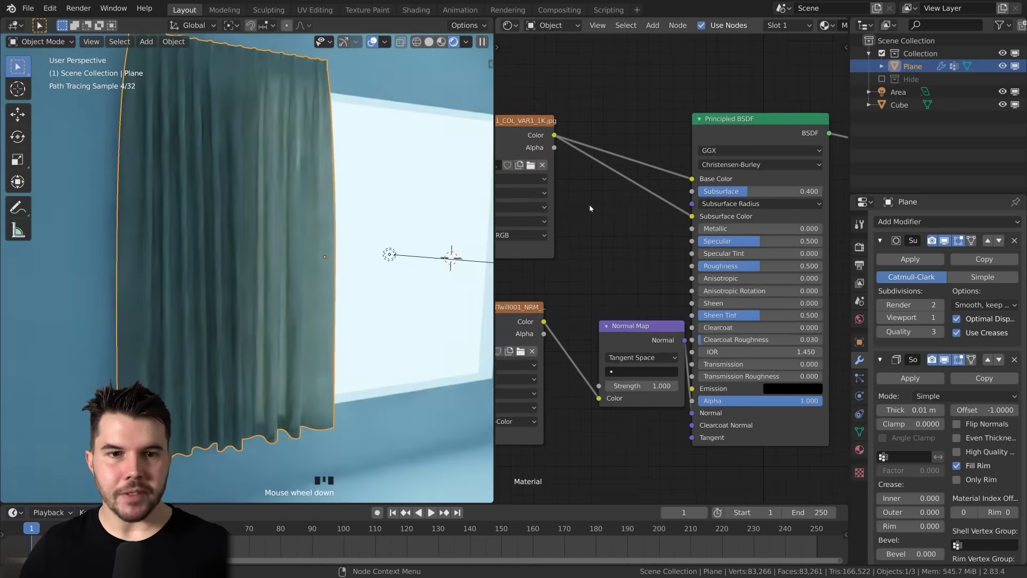
pyautogui.scroll(-3, 748, 204)
pyautogui.press('b')
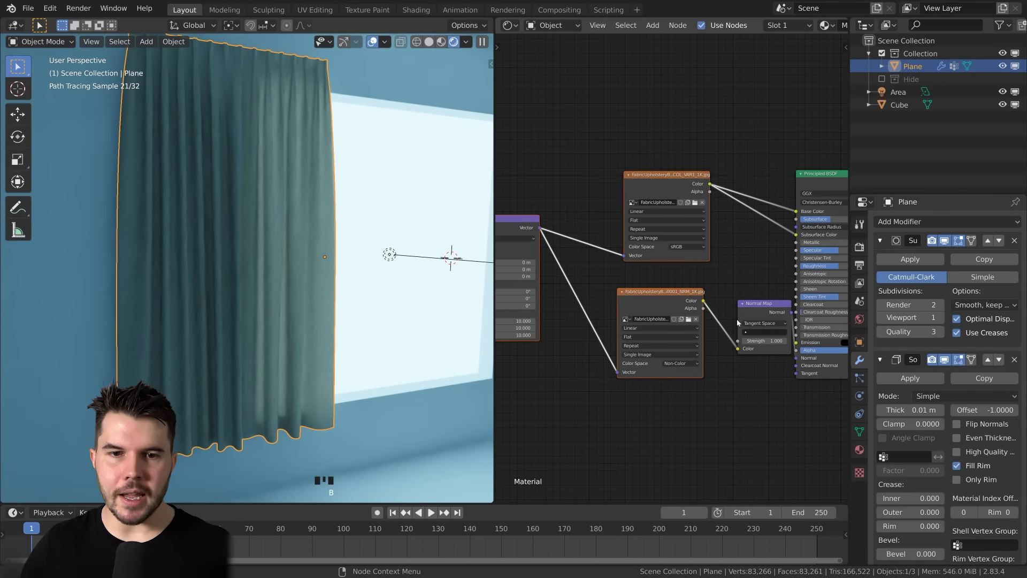
pyautogui.press('g')
pyautogui.click(692, 325)
# - Change the World background color from light blue to white
pyautogui.scroll(3, 300, 230)
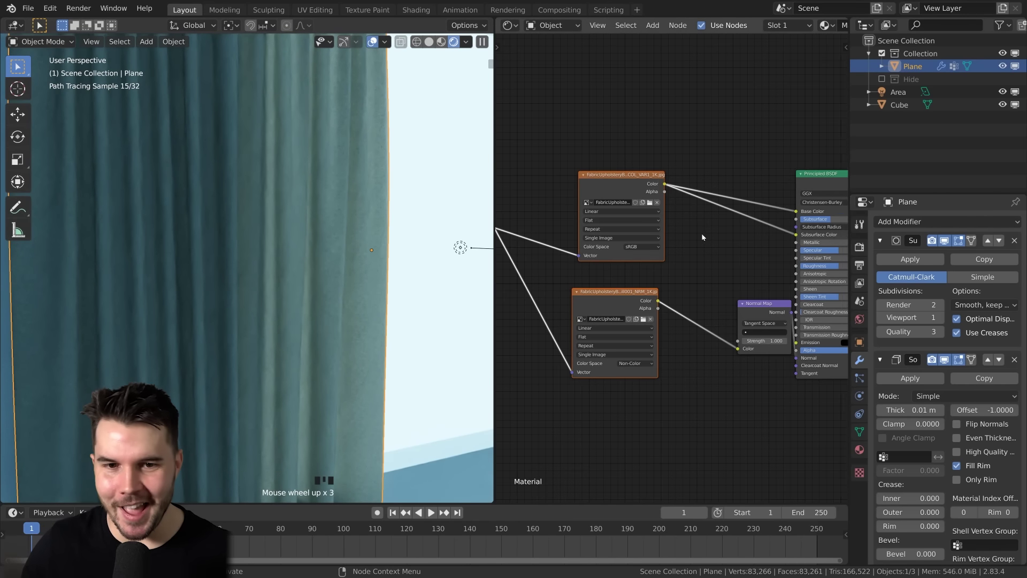
pyautogui.scroll(1, 703, 237)
pyautogui.click(859, 319)
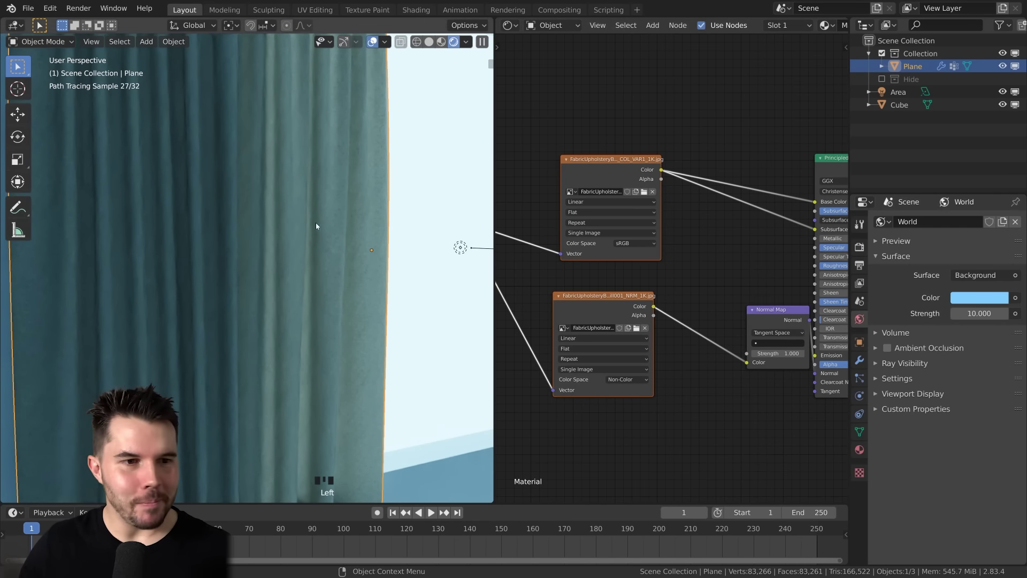
pyautogui.moveTo(315, 226); pyautogui.dragTo(328, 210, button='middle')
pyautogui.click(979, 297)
pyautogui.moveTo(945, 253); pyautogui.dragTo(794, 263)
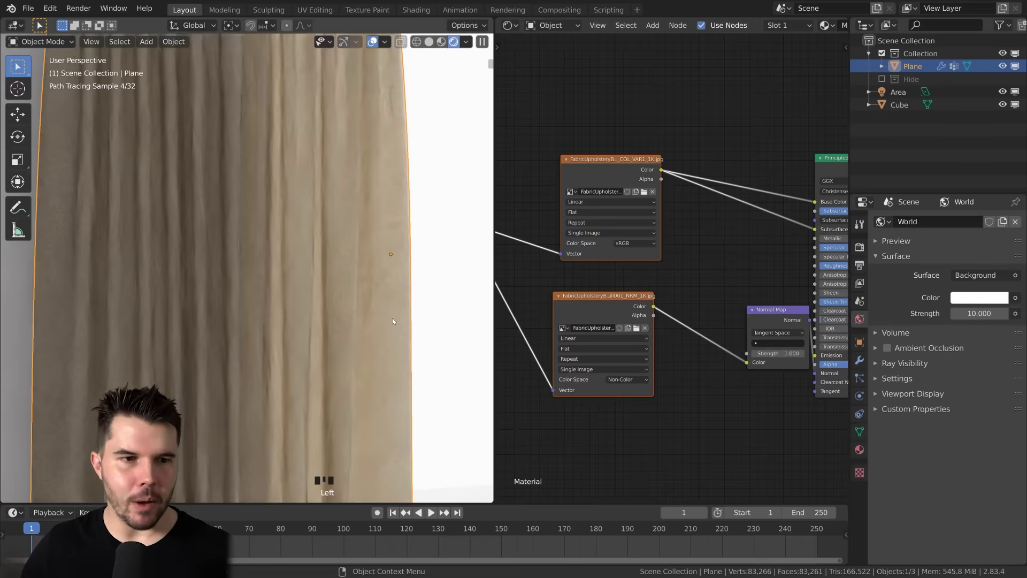
# - Insert a Hue Saturation Value node between the colour texture and the Principled BSDF's Base Color
pyautogui.scroll(-5, 393, 317)
pyautogui.moveTo(338, 311); pyautogui.dragTo(349, 299, button='middle')
pyautogui.hotkey('shift', 'a')
pyautogui.click(695, 177)
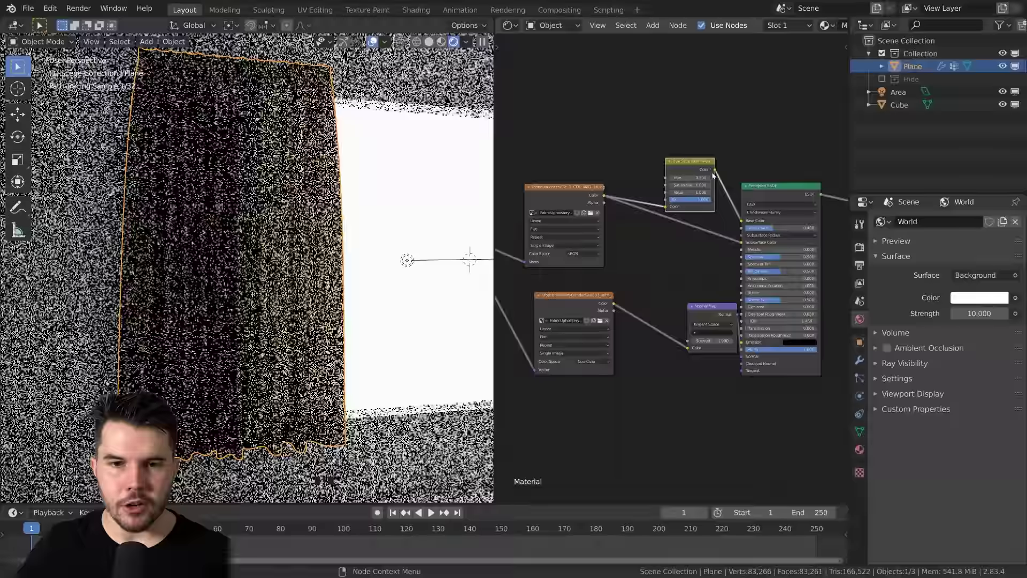
# - Lower the Hue of the Hue Saturation Value node to 0.000
pyautogui.scroll(6, 713, 168)
pyautogui.moveTo(714, 168); pyautogui.dragTo(675, 237, button='middle')
pyautogui.scroll(3, 632, 188)
pyautogui.click(622, 176)
pyautogui.click(622, 176)
pyautogui.click(622, 176)
pyautogui.click(622, 176)
pyautogui.click(622, 175)
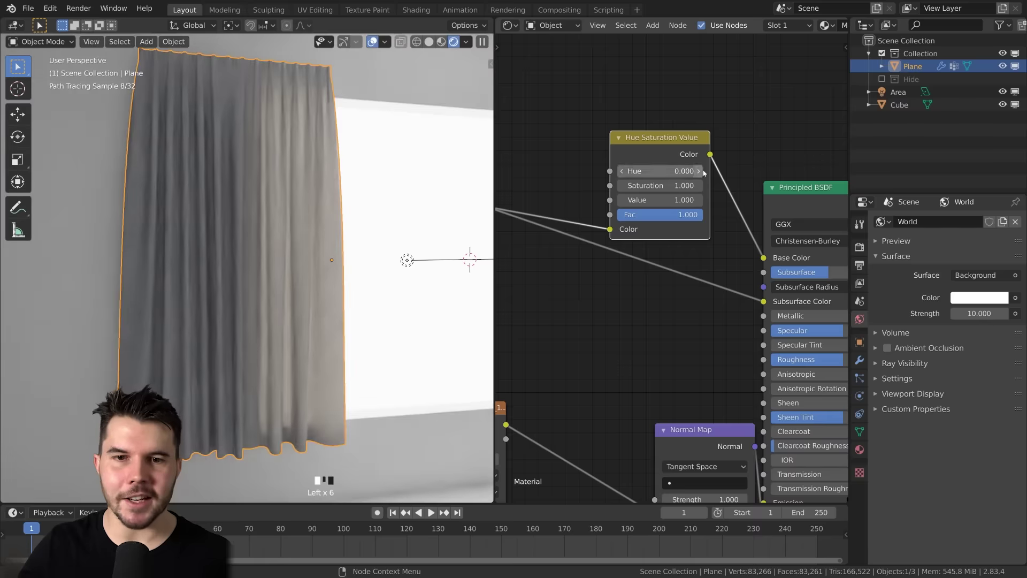
# - Raise the Hue of the Hue Saturation Value node to 1.000
pyautogui.click(699, 171)
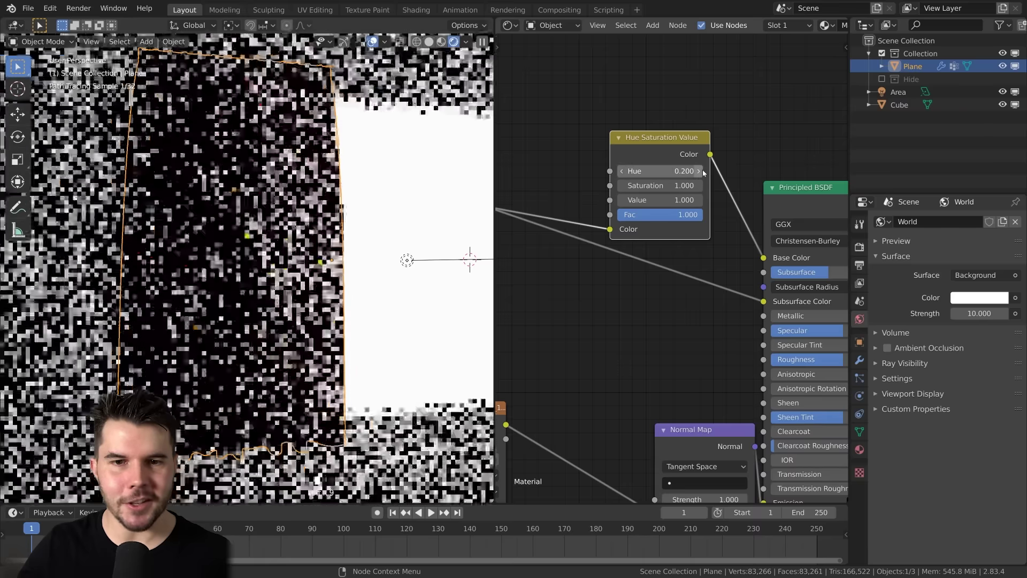
pyautogui.click(698, 171)
pyautogui.click(699, 171)
pyautogui.click(699, 171)
pyautogui.click(699, 171)
pyautogui.click(698, 171)
pyautogui.click(698, 171)
pyautogui.click(699, 171)
pyautogui.click(698, 171)
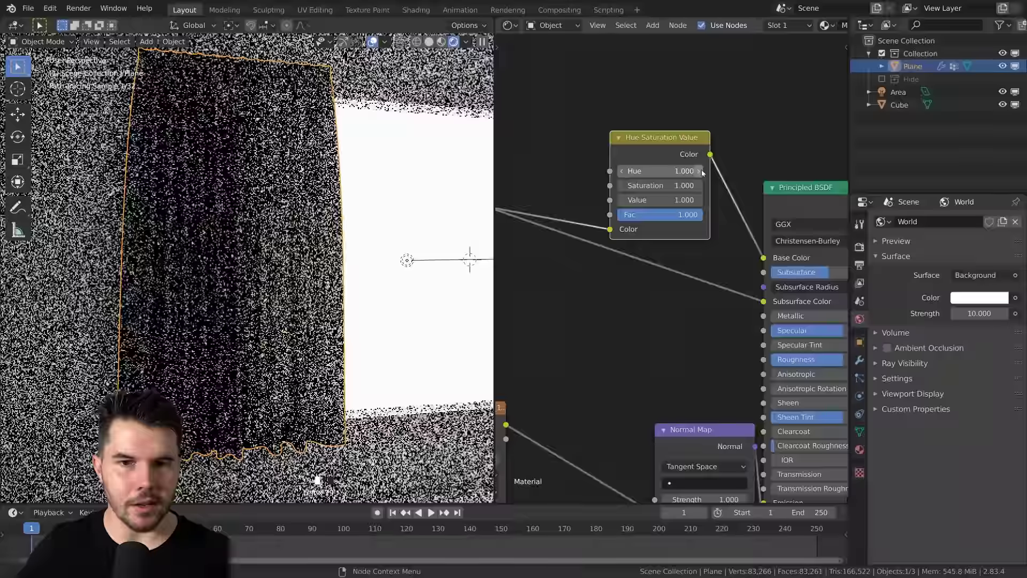
# - Set the Hue Saturation Value node's Saturation to 2.000 and its Value to 0.380
pyautogui.keyDown('shift'); pyautogui.moveTo(687, 186); pyautogui.dragTo(797, 186); pyautogui.keyUp('shift')
pyautogui.scroll(2, 247, 268)
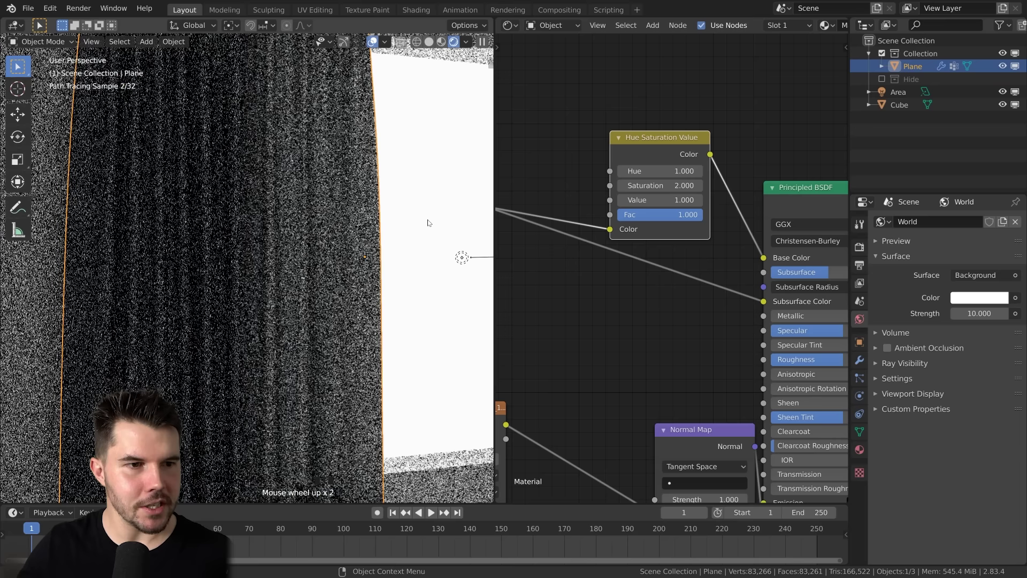
pyautogui.moveTo(687, 200); pyautogui.dragTo(620, 200)
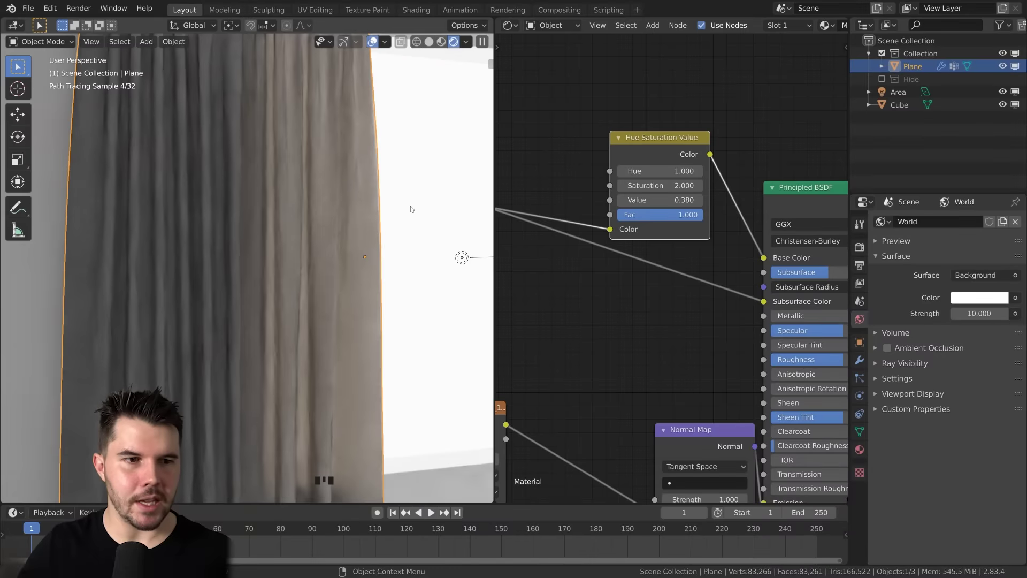
pyautogui.scroll(-2, 412, 209)
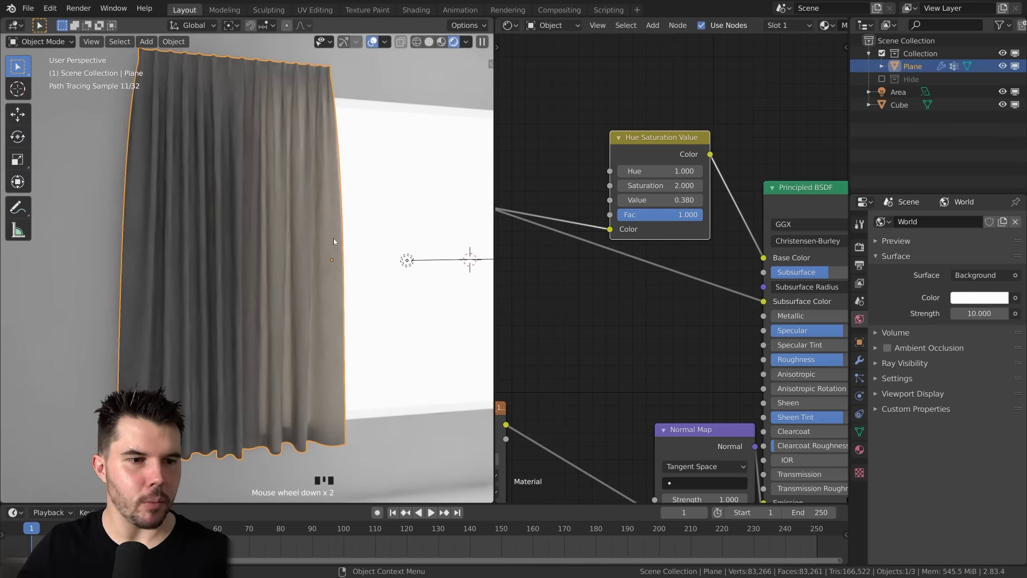
# - Move the curtain slightly along the X axis toward the window, and deselect it
pyautogui.scroll(-3, 316, 239)
pyautogui.moveTo(291, 240); pyautogui.dragTo(224, 254, button='middle')
pyautogui.scroll(2, 224, 254)
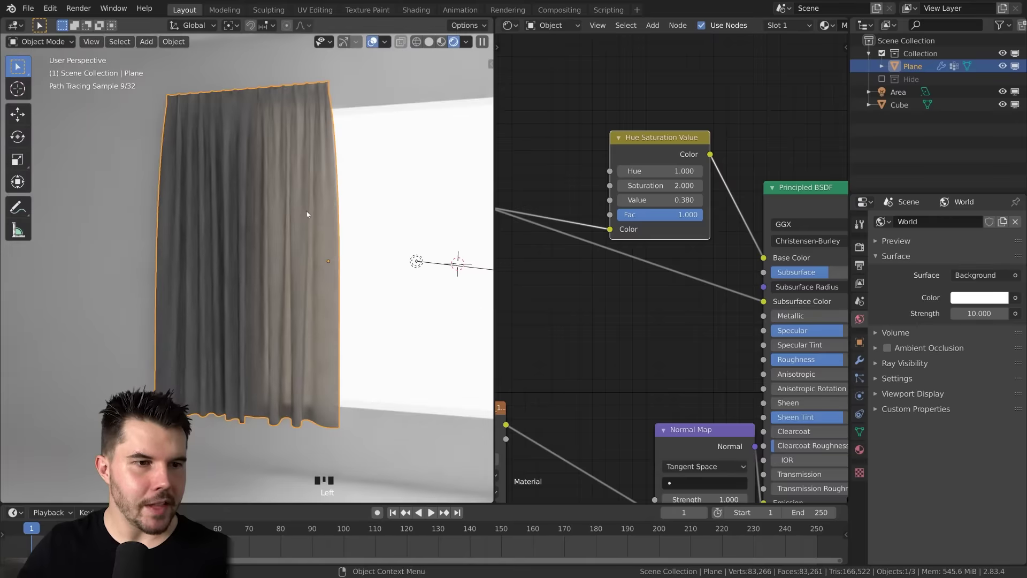
pyautogui.press('g')
pyautogui.press('x')
pyautogui.click(343, 225)
pyautogui.hotkey('alt', 'a')
pyautogui.scroll(3, 370, 176)
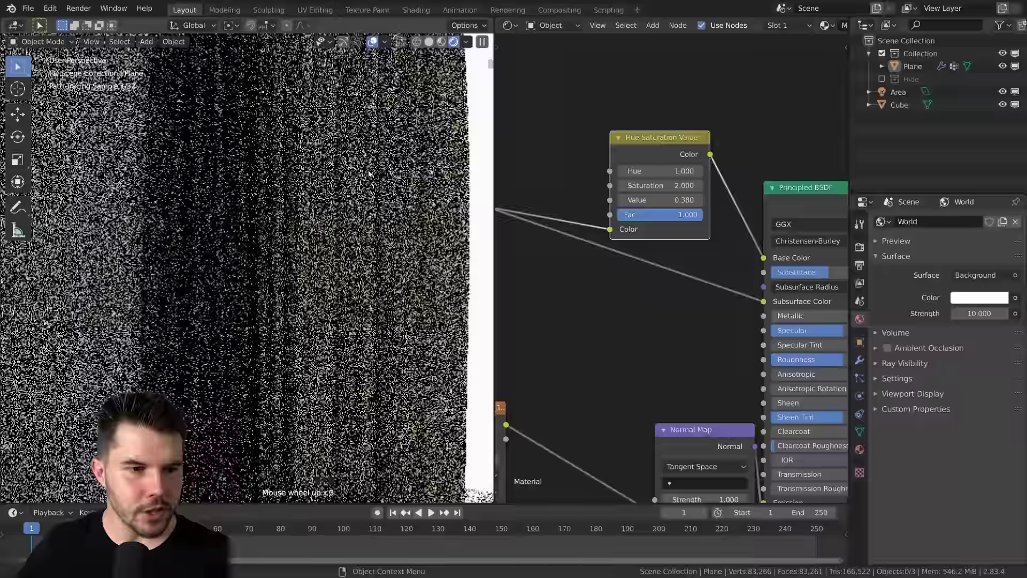
# - Increase the Subsurface amount of the curtain's Principled BSDF to 0.700
pyautogui.moveTo(730, 248); pyautogui.dragTo(565, 165, button='middle')
pyautogui.keyDown('ctrl'); pyautogui.click(662, 192); pyautogui.keyUp('ctrl')
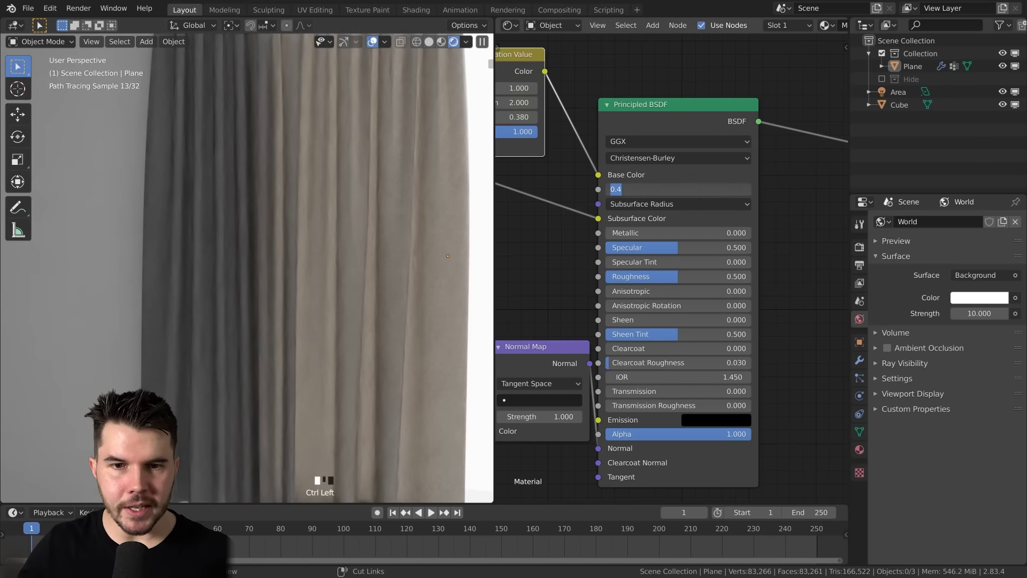
pyautogui.press('Return')
pyautogui.keyDown('ctrl'); pyautogui.moveTo(703, 190); pyautogui.dragTo(747, 190); pyautogui.keyUp('ctrl')
pyautogui.scroll(-2, 355, 237)
pyautogui.moveTo(356, 237); pyautogui.dragTo(374, 235, button='middle')
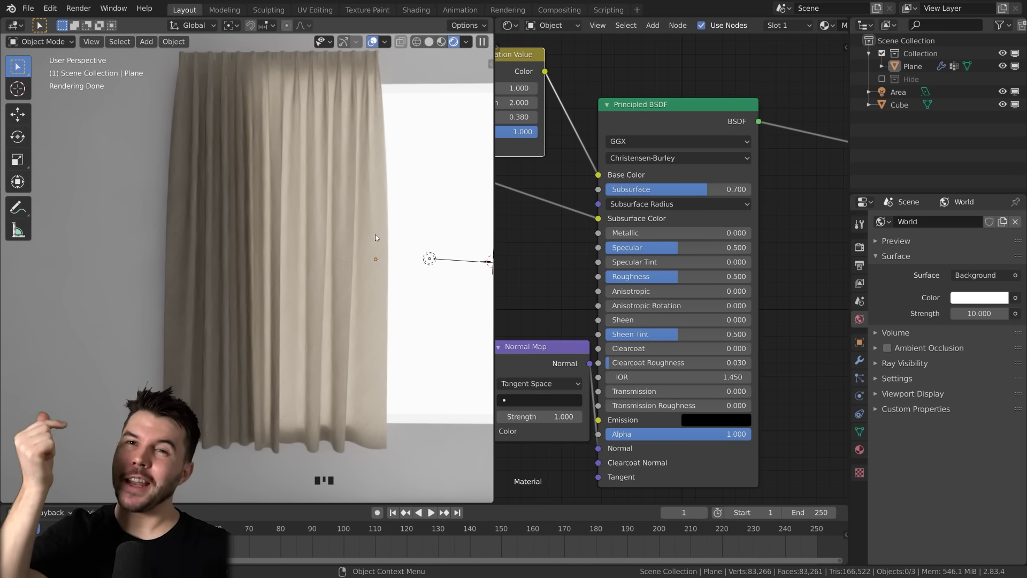
# - Switch to the browser to examine the real linen curtain panel photos as fabric reference, and return to Blender's rendered curtain
pyautogui.hotkey('alt', 'Tab')
pyautogui.hotkey('alt', 'Tab')
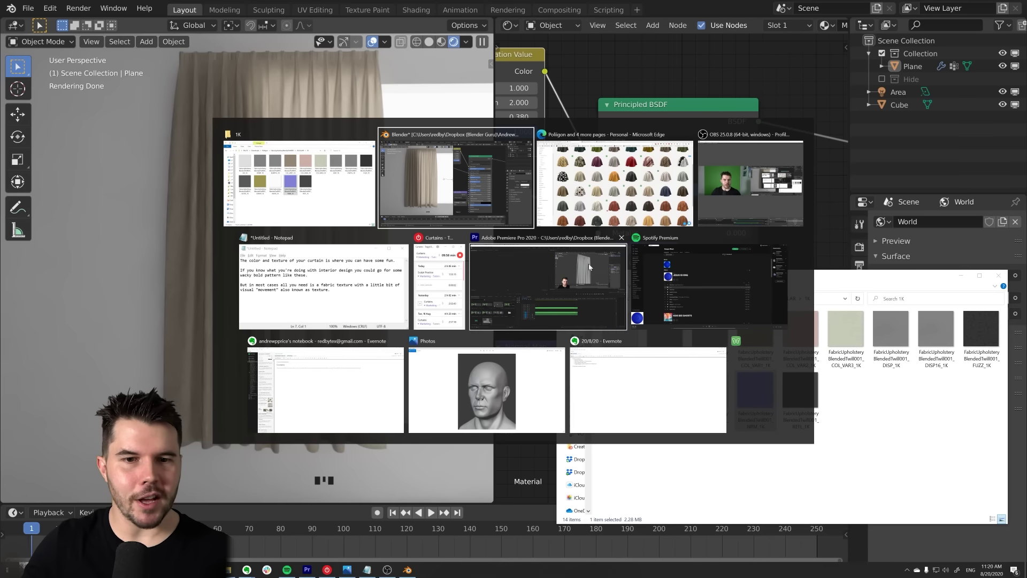
pyautogui.click(578, 197)
pyautogui.click(153, 6)
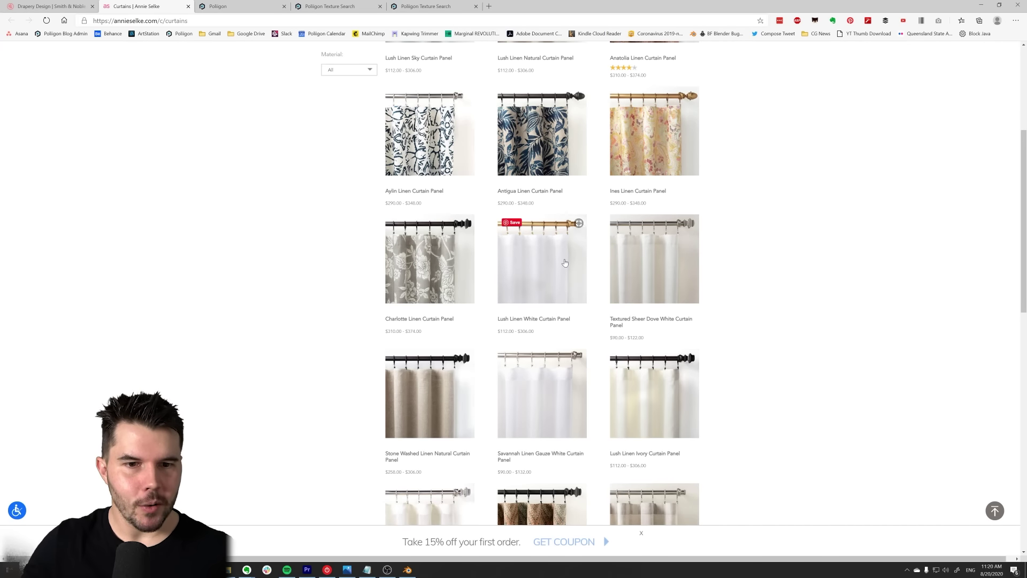
pyautogui.scroll(-3, 552, 282)
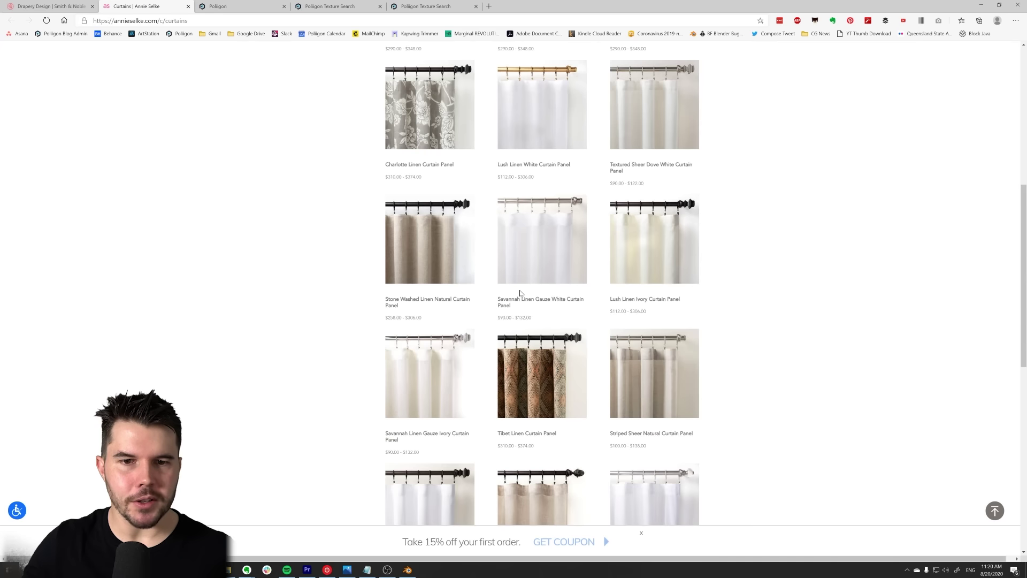
pyautogui.hotkey('alt', 'Tab')
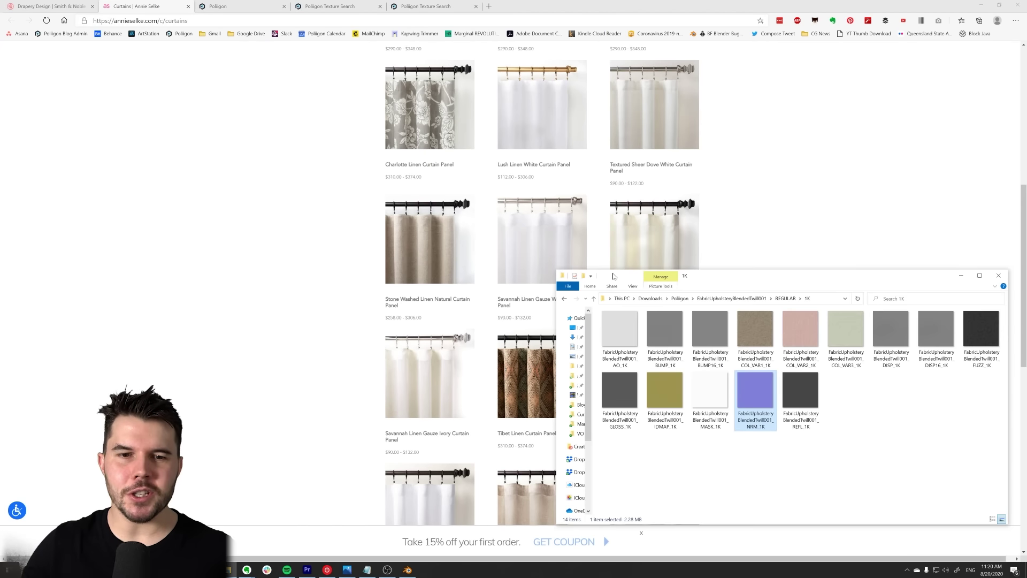
pyautogui.hotkey('alt', 'Tab')
pyautogui.keyDown('shift'); pyautogui.moveTo(443, 294); pyautogui.dragTo(335, 310, button='middle'); pyautogui.keyUp('shift')
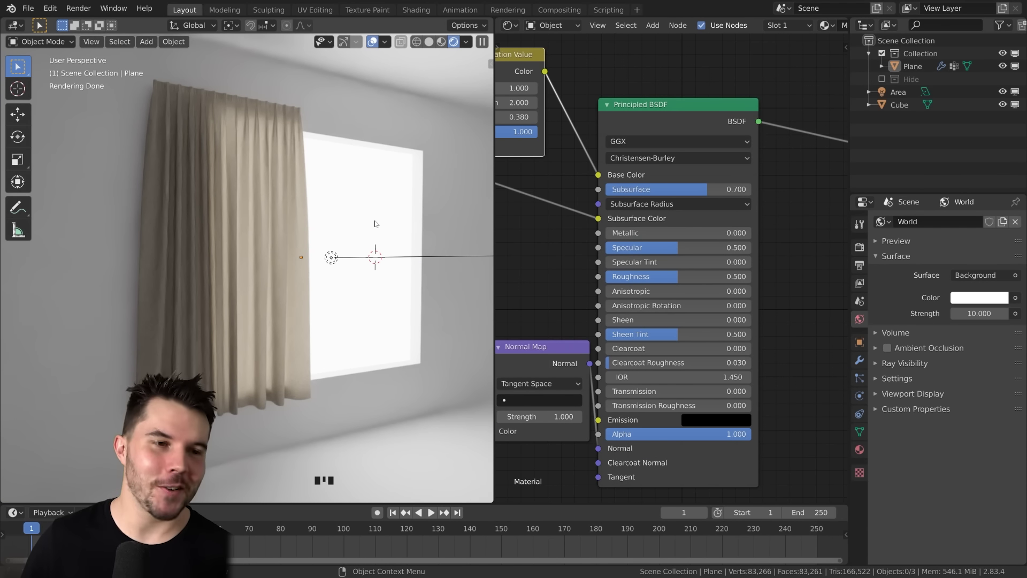
pyautogui.moveTo(346, 242); pyautogui.dragTo(357, 240, button='middle')
# - Select the curtain, show the viewport in solid shading and open the mesh in Edit Mode
pyautogui.click(279, 262)
pyautogui.moveTo(279, 262); pyautogui.dragTo(307, 279, button='middle')
pyautogui.scroll(1, 301, 265)
pyautogui.scroll(1, 301, 265)
pyautogui.scroll(-2, 338, 313)
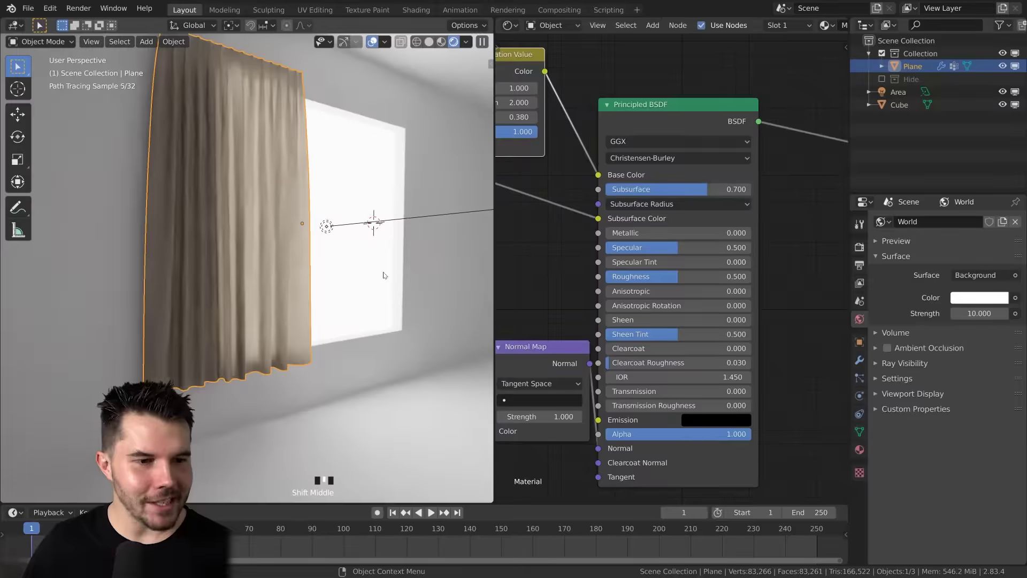
pyautogui.scroll(3, 335, 296)
pyautogui.keyDown('shift'); pyautogui.moveTo(334, 296); pyautogui.dragTo(358, 239, button='middle'); pyautogui.keyUp('shift')
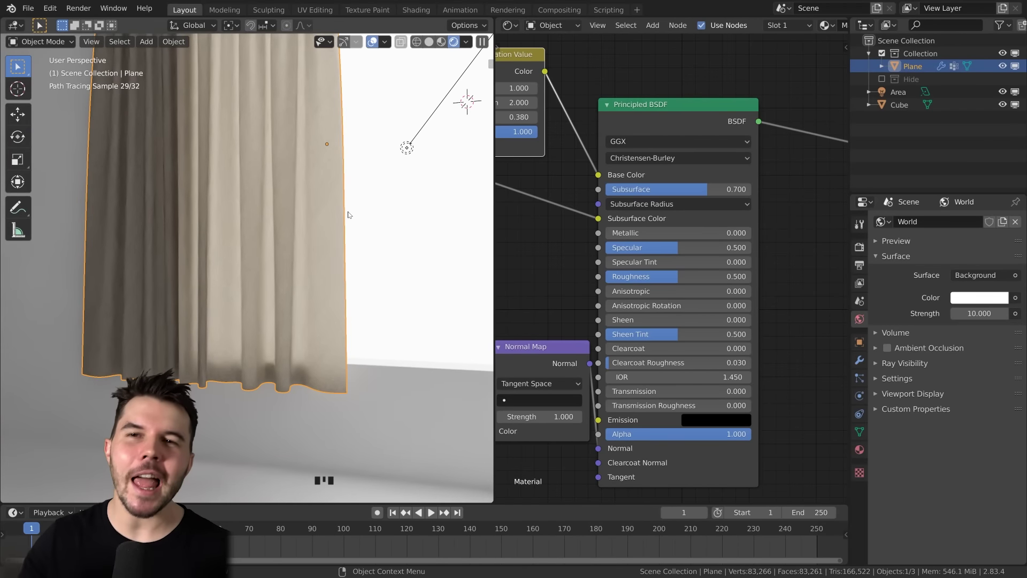
pyautogui.scroll(-2, 347, 214)
pyautogui.press('z')
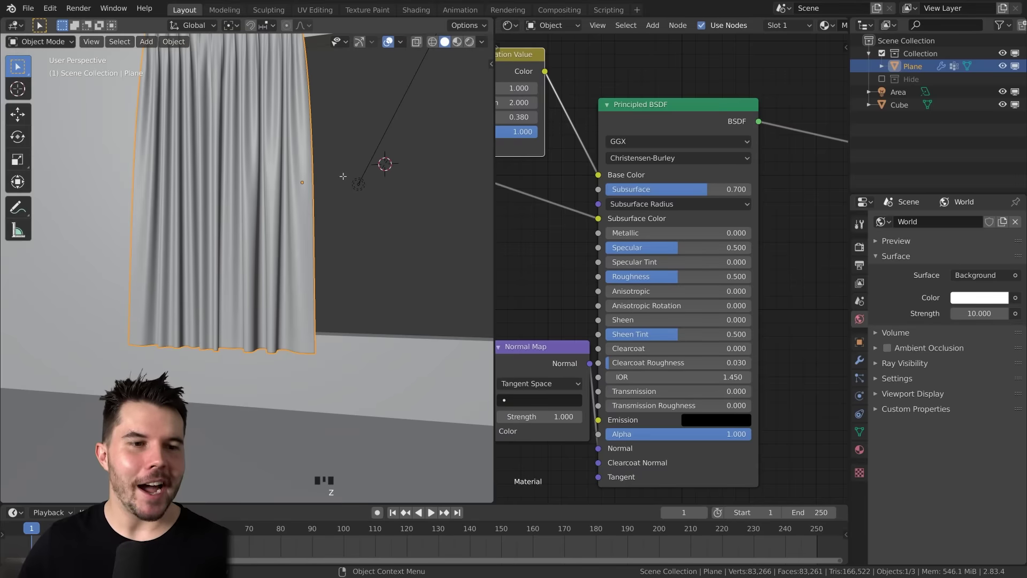
pyautogui.press('Tab')
# - Select the vertical face loop along the curtain's side edge next to the window
pyautogui.scroll(2, 321, 203)
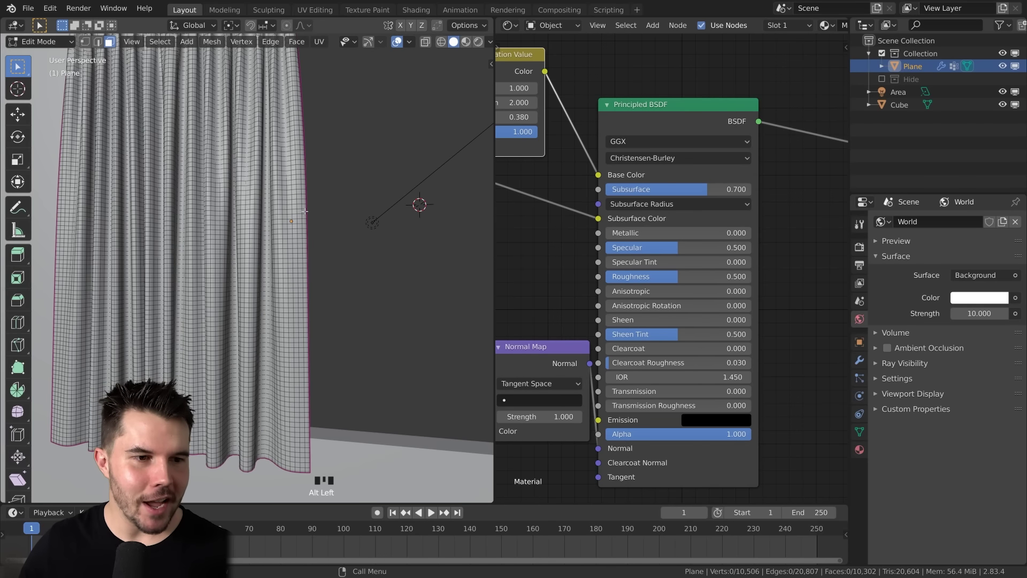
pyautogui.scroll(2, 282, 370)
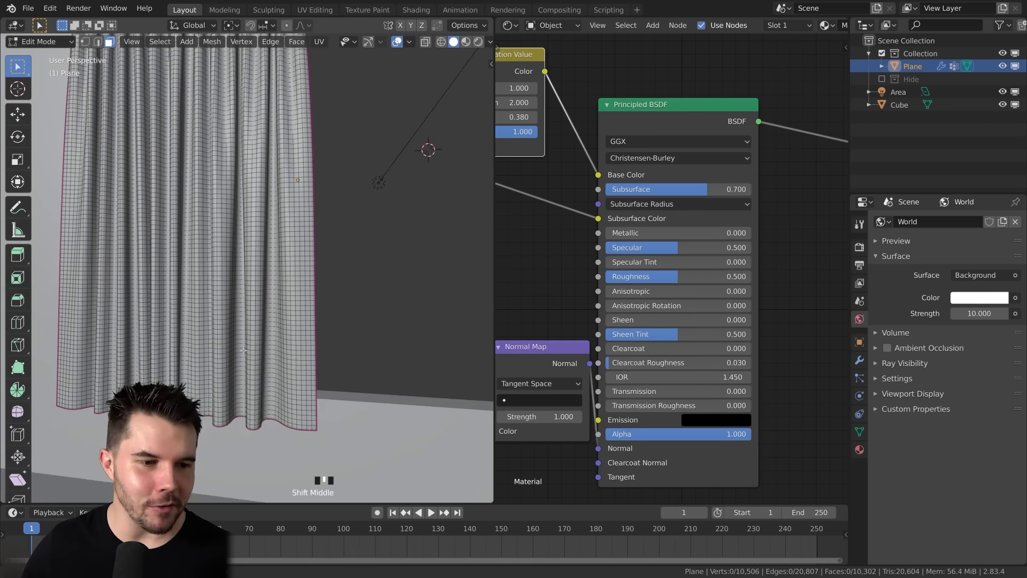
pyautogui.moveTo(282, 371); pyautogui.dragTo(312, 311, button='middle')
pyautogui.keyDown('alt'); pyautogui.click(313, 311); pyautogui.keyUp('alt')
pyautogui.scroll(-2, 308, 260)
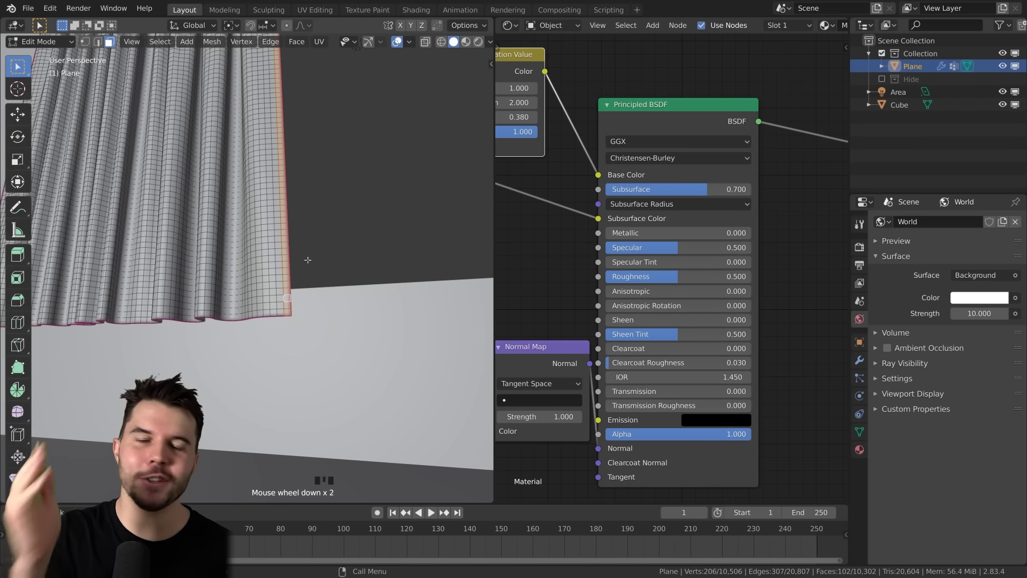
# - Add the five lowest horizontal face loops along the curtain's bottom hem to the selection
pyautogui.moveTo(301, 268); pyautogui.dragTo(204, 341, button='middle')
pyautogui.moveTo(168, 310); pyautogui.dragTo(327, 322, button='middle')
pyautogui.keyDown('alt'); pyautogui.keyDown('shift'); pyautogui.click(323, 319); pyautogui.keyUp('shift'); pyautogui.keyUp('alt')
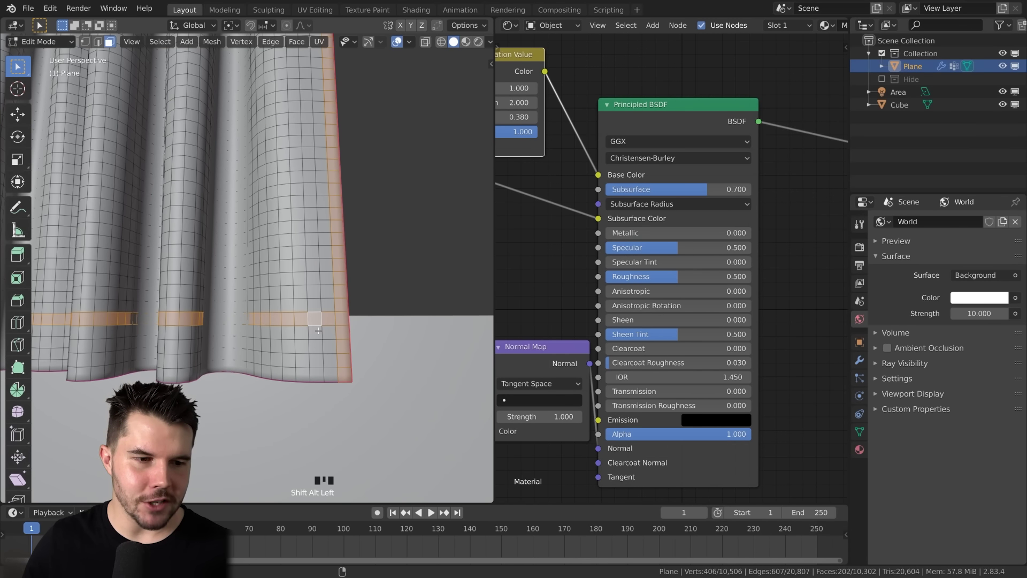
pyautogui.keyDown('alt'); pyautogui.keyDown('shift'); pyautogui.click(321, 331); pyautogui.keyUp('shift'); pyautogui.keyUp('alt')
pyautogui.keyDown('alt'); pyautogui.keyDown('shift'); pyautogui.click(321, 345); pyautogui.keyUp('shift'); pyautogui.keyUp('alt')
pyautogui.keyDown('alt'); pyautogui.keyDown('shift'); pyautogui.click(322, 359); pyautogui.keyUp('shift'); pyautogui.keyUp('alt')
pyautogui.keyDown('alt'); pyautogui.keyDown('shift'); pyautogui.click(324, 374); pyautogui.keyUp('shift'); pyautogui.keyUp('alt')
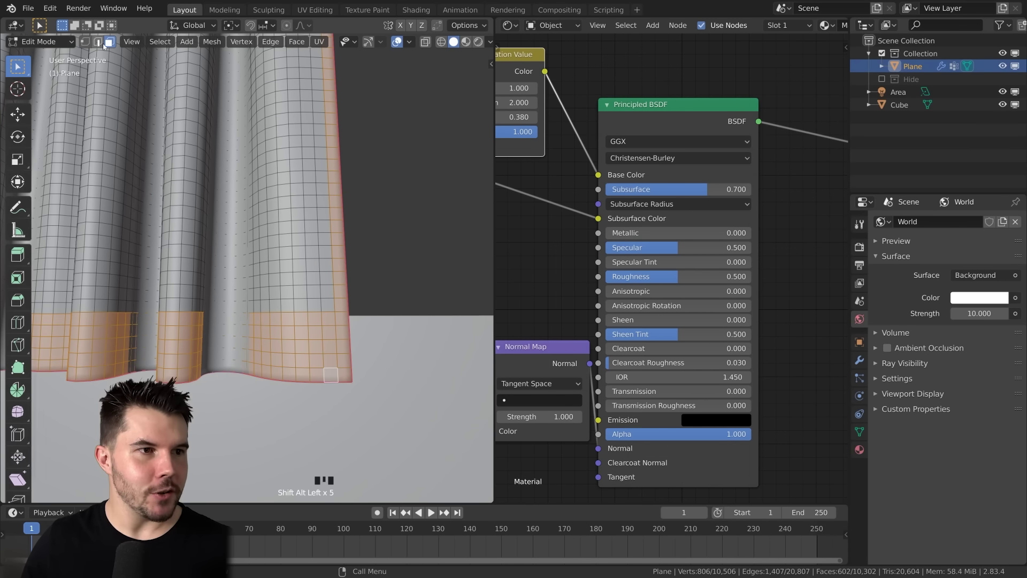
pyautogui.keyDown('alt'); pyautogui.click(322, 306); pyautogui.keyUp('alt')
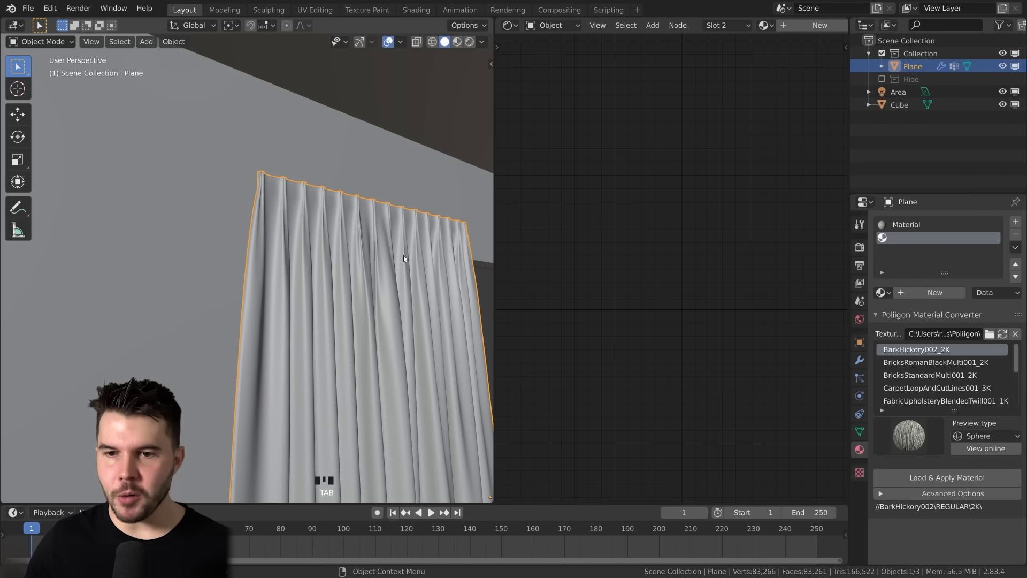
pyautogui.click(923, 293)
pyautogui.click(1015, 234)
pyautogui.click(1016, 222)
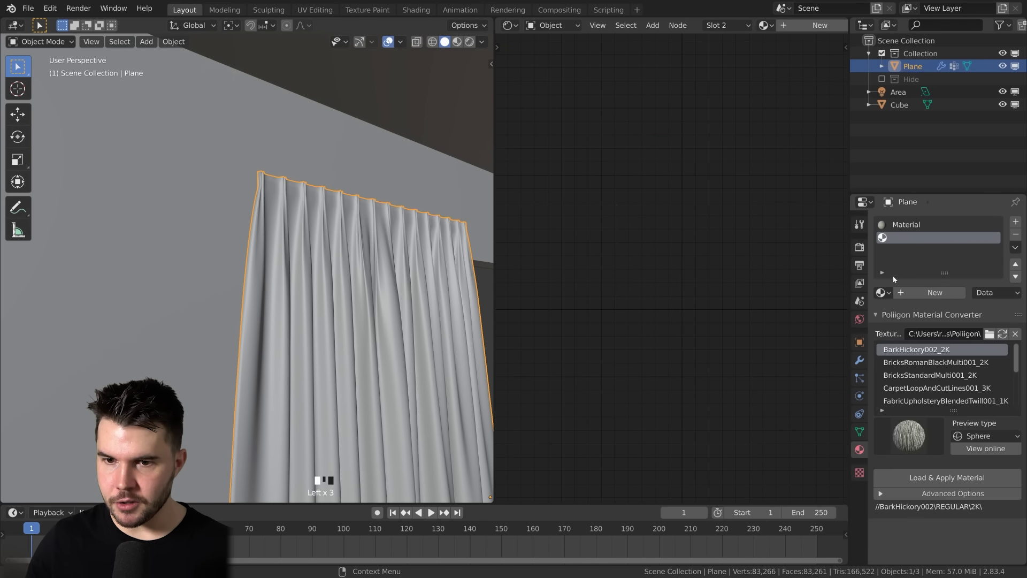
# - Put a separate copy of the curtain's fabric material in the second slot and set the copy's Subsurface to 0.000
pyautogui.click(882, 292)
pyautogui.click(766, 311)
pyautogui.click(923, 292)
pyautogui.scroll(-8, 990, 331)
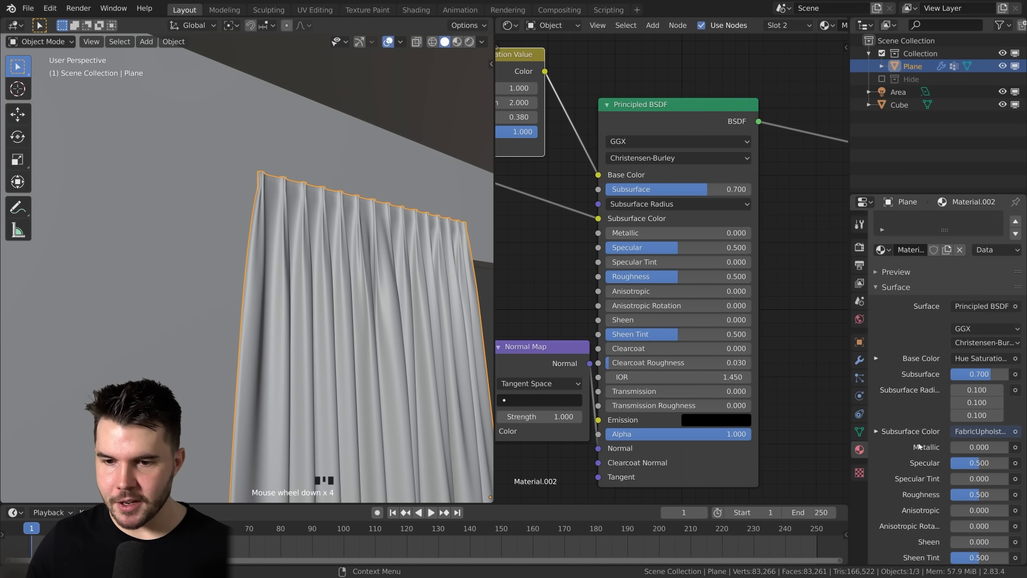
pyautogui.moveTo(990, 332); pyautogui.dragTo(948, 331)
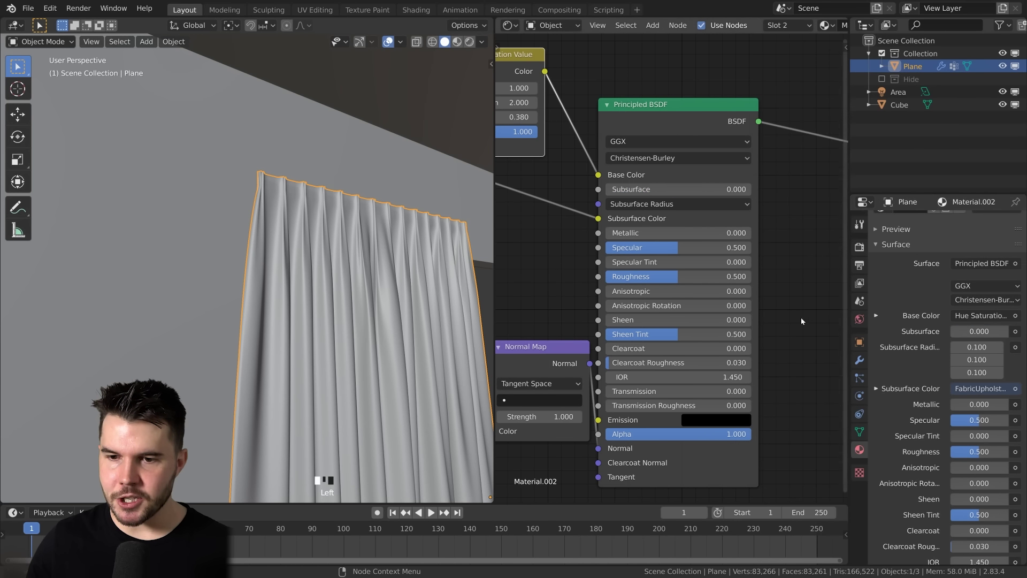
pyautogui.scroll(-4, 644, 270)
pyautogui.moveTo(644, 270); pyautogui.dragTo(666, 277, button='middle')
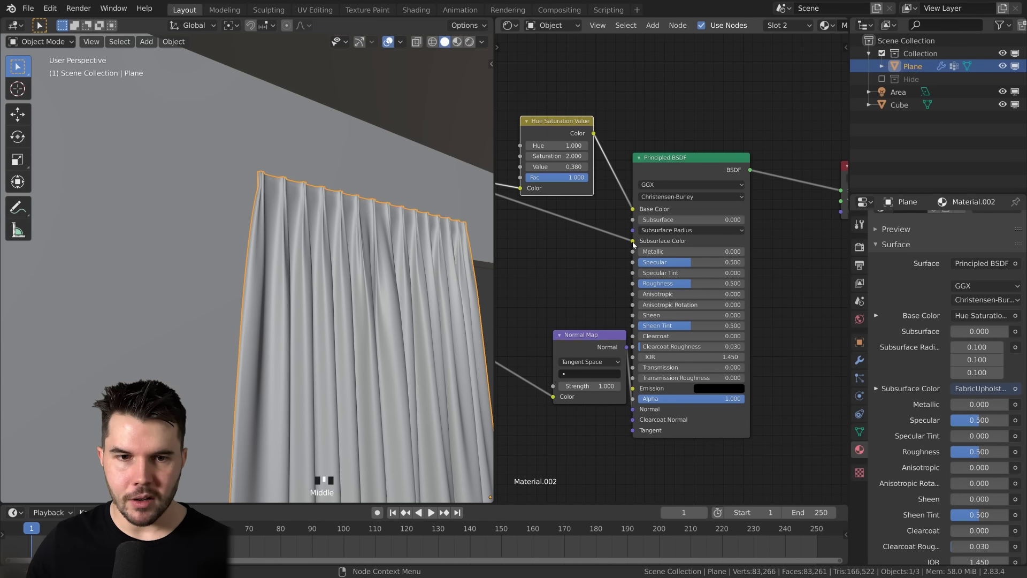
# - Assign Material.002 to the selected border faces of the curtain and show the viewport in rendered shading
pyautogui.scroll(-3, 374, 257)
pyautogui.moveTo(386, 256); pyautogui.dragTo(321, 278, button='middle')
pyautogui.press('Tab')
pyautogui.scroll(4, 658, 314)
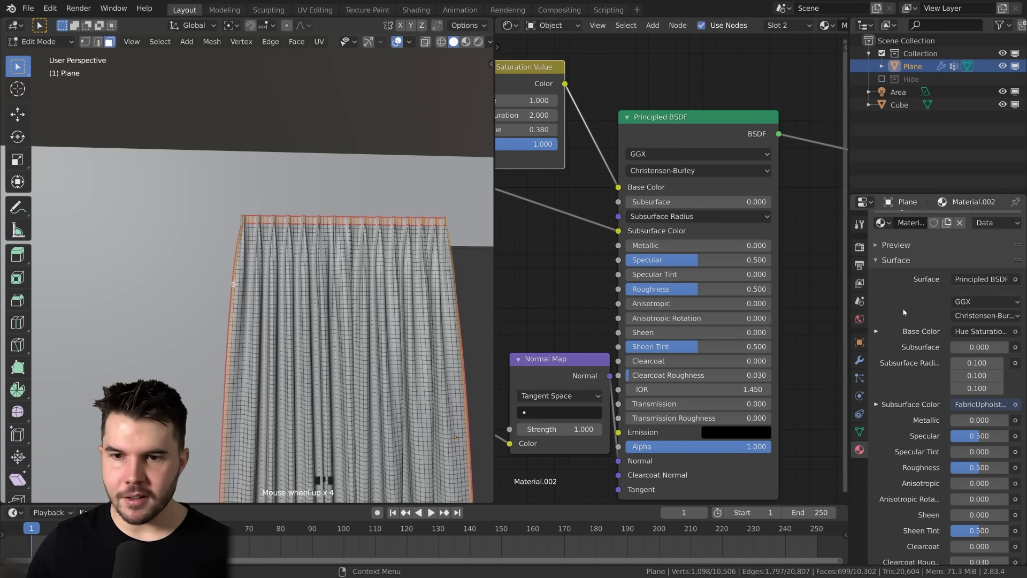
pyautogui.scroll(5, 910, 299)
pyautogui.press('Tab')
pyautogui.press('z')
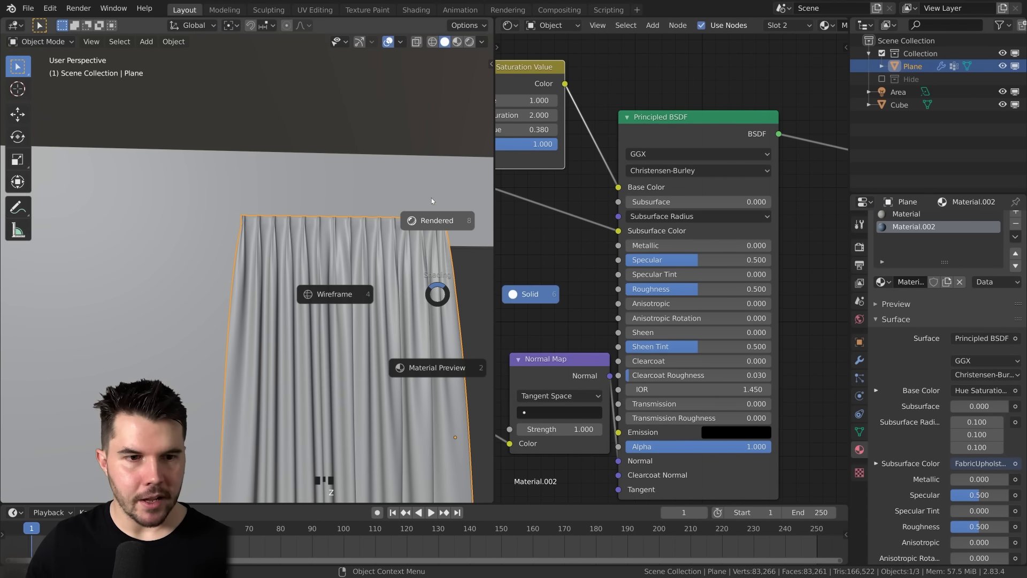
pyautogui.click(432, 201)
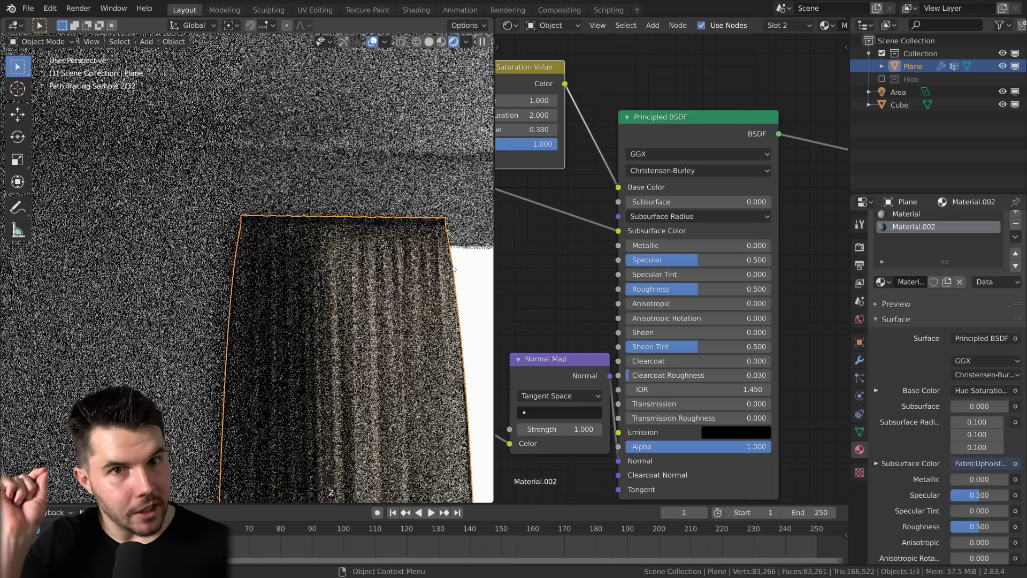
# - Make the curtain's first material slot, Material, active so that its shader nodes are shown
pyautogui.scroll(-3, 615, 255)
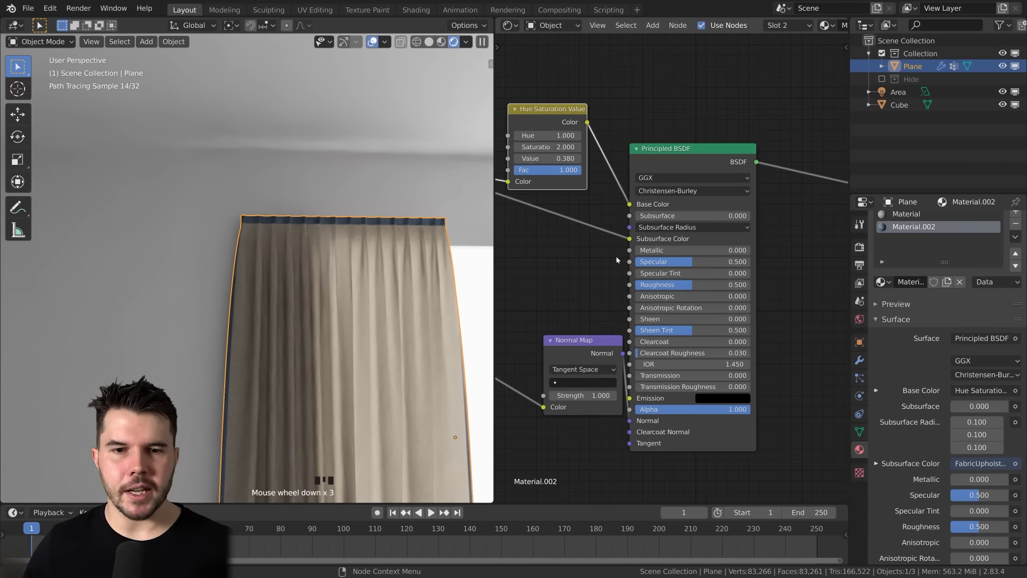
pyautogui.moveTo(616, 257); pyautogui.dragTo(738, 269, button='middle')
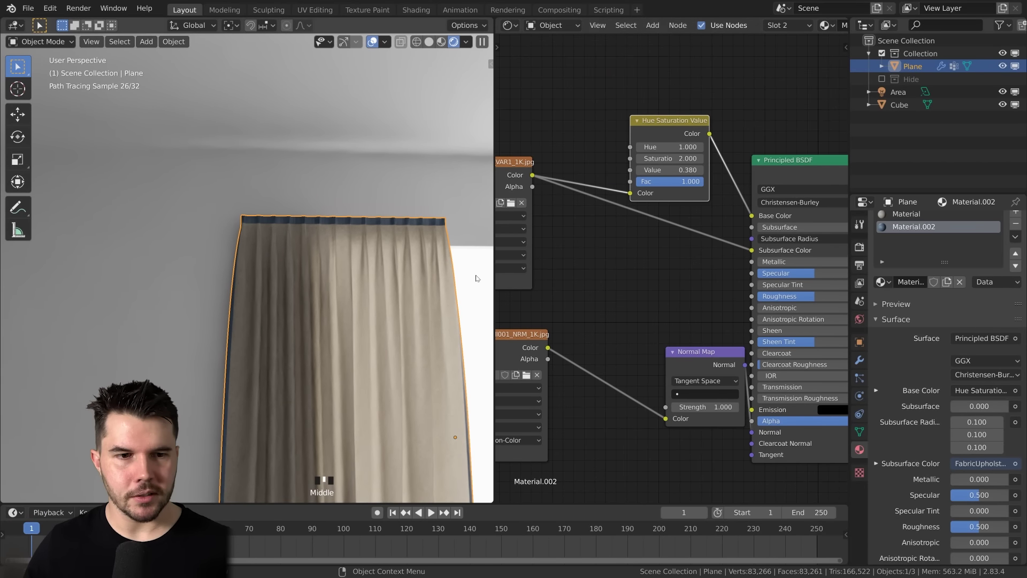
pyautogui.click(915, 214)
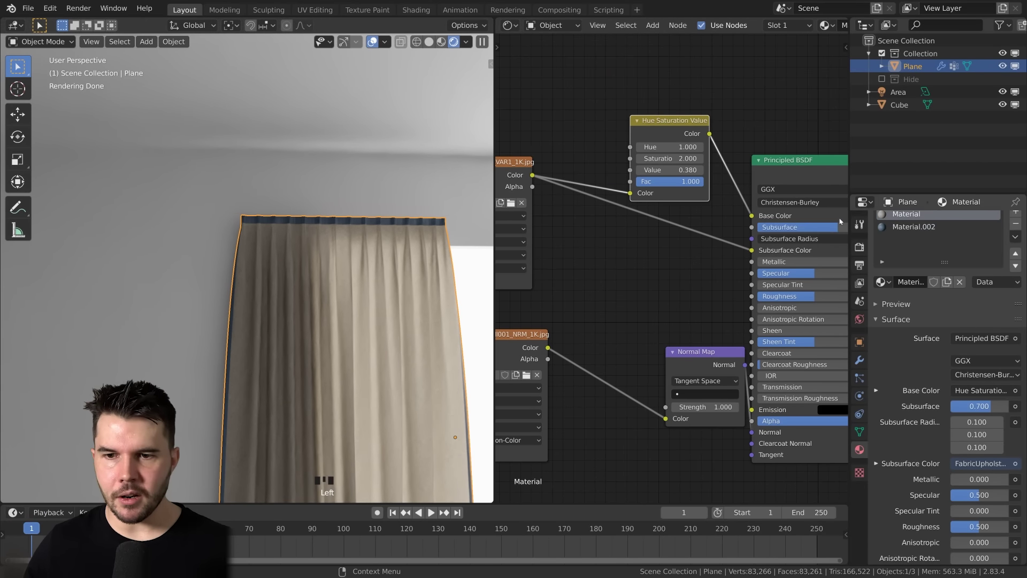
pyautogui.keyDown('shift'); pyautogui.moveTo(374, 278); pyautogui.dragTo(256, 266, button='middle'); pyautogui.keyUp('shift')
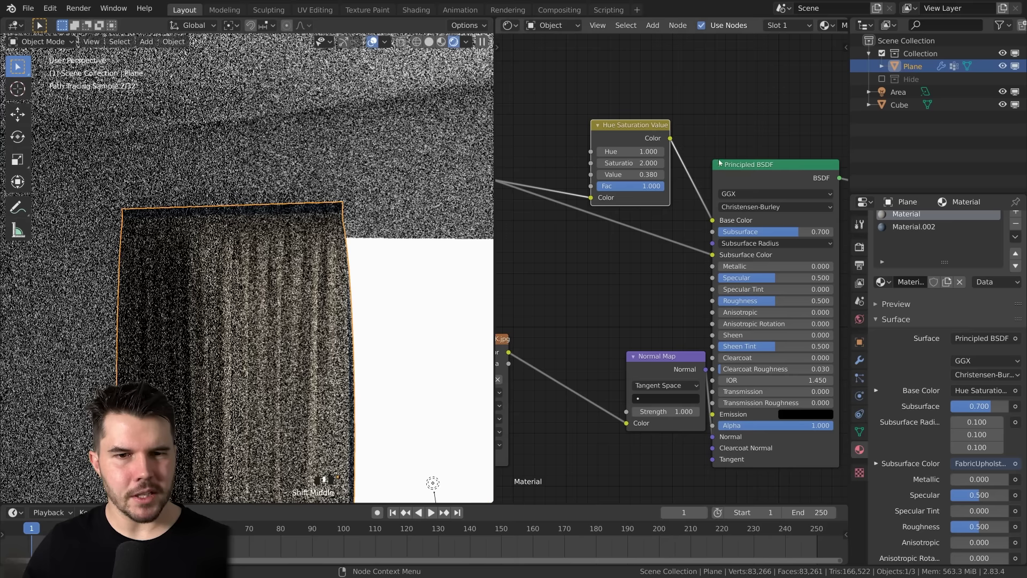
# - Connect the Hue Saturation Value node's Color output to the Principled BSDF's Subsurface Color
pyautogui.moveTo(671, 139); pyautogui.dragTo(712, 254)
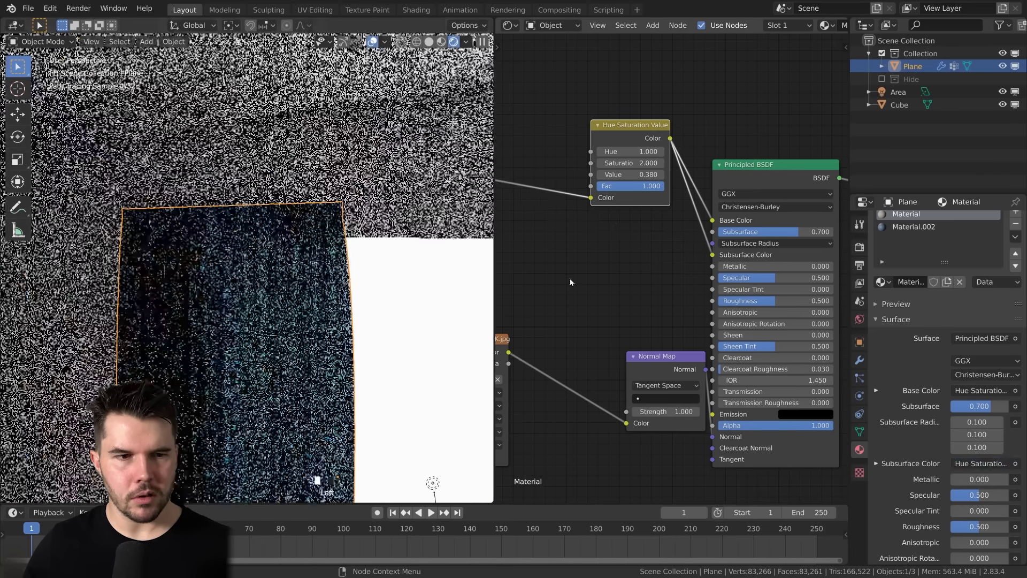
pyautogui.click(382, 301)
pyautogui.moveTo(378, 300)
pyautogui.keyDown('shift'); pyautogui.mouseDown(button='middle')
pyautogui.moveTo(403, 300)
pyautogui.moveTo(380, 220)
pyautogui.mouseUp(button='middle'); pyautogui.keyUp('shift')
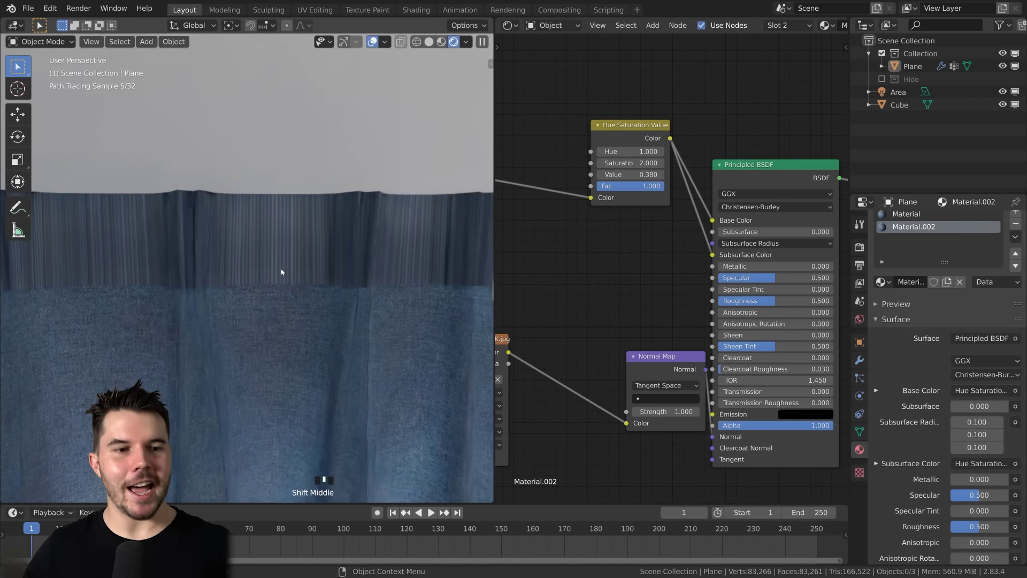
# - Show the viewport in solid shading and, in edge mode, select the curtain's horizontal edge loop along the lower boundary of the top hem
pyautogui.press('z')
pyautogui.click(305, 294)
pyautogui.scroll(-4, 305, 294)
pyautogui.click(262, 269)
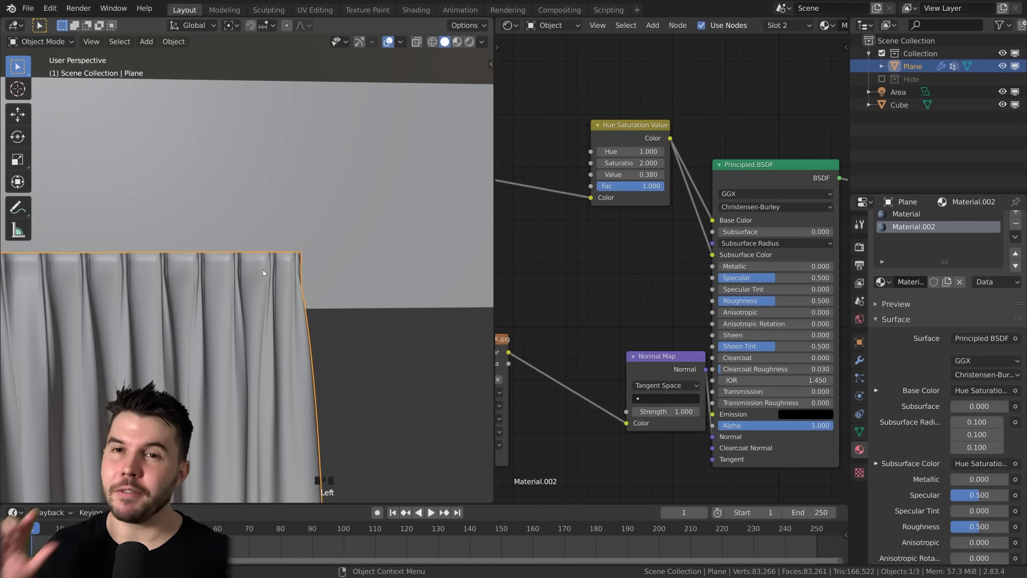
pyautogui.press('Tab')
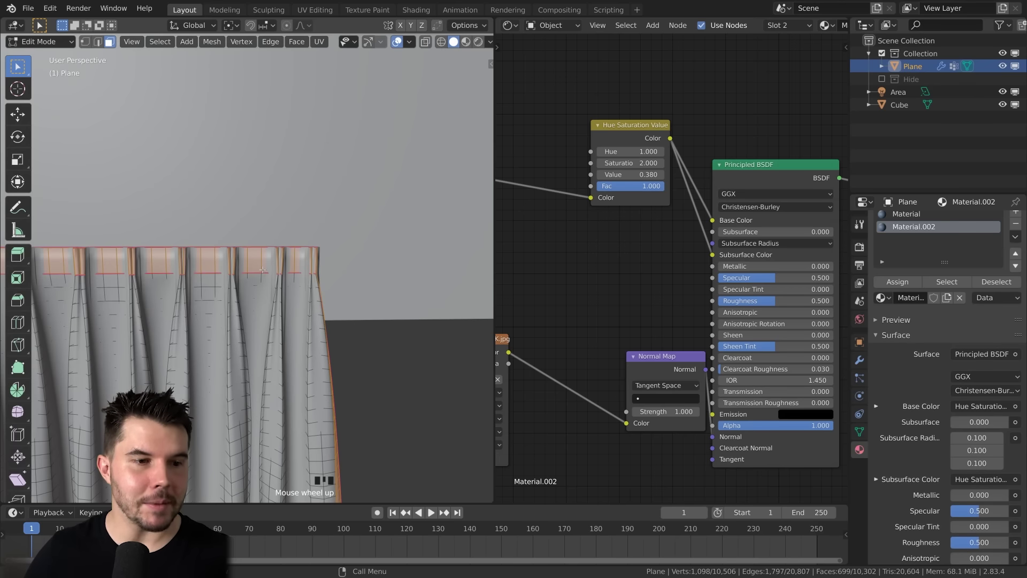
pyautogui.press('2')
pyautogui.scroll(2, 264, 278)
pyautogui.keyDown('alt'); pyautogui.click(264, 278); pyautogui.keyUp('alt')
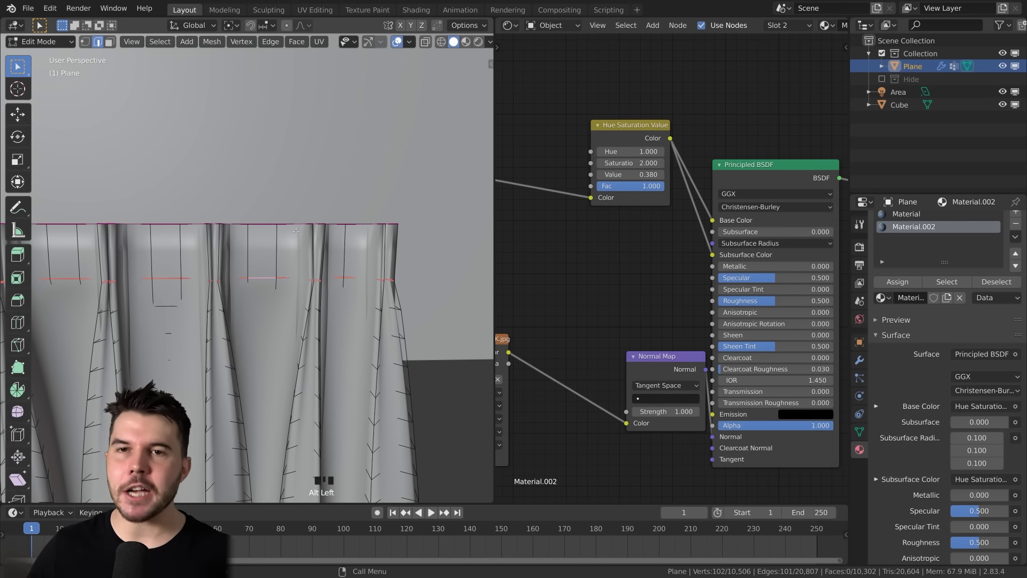
# - Switch to the UV Editing workspace and select the entire curtain mesh with its UVs displayed
pyautogui.click(316, 10)
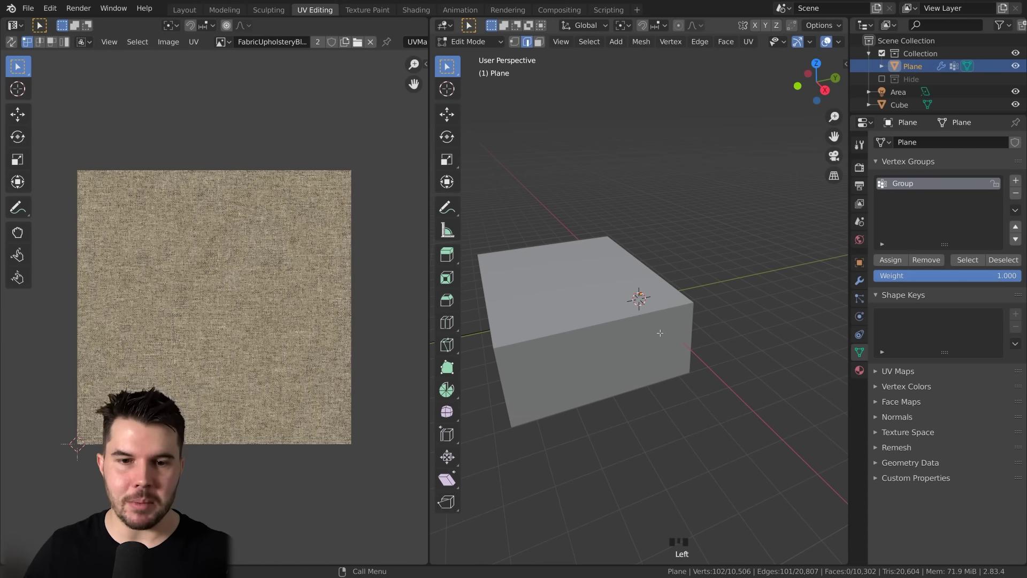
pyautogui.press('a')
pyautogui.scroll(8, 660, 333)
pyautogui.moveTo(661, 333); pyautogui.dragTo(653, 317, button='middle')
pyautogui.scroll(3, 652, 317)
pyautogui.scroll(1, 651, 372)
pyautogui.keyDown('shift'); pyautogui.moveTo(668, 240); pyautogui.dragTo(457, 35, button='middle'); pyautogui.keyUp('shift')
pyautogui.scroll(3, 651, 372)
pyautogui.scroll(-2, 690, 271)
pyautogui.moveTo(630, 240); pyautogui.dragTo(709, 262, button='middle')
pyautogui.keyDown('shift'); pyautogui.moveTo(605, 203); pyautogui.dragTo(640, 175, button='middle'); pyautogui.keyUp('shift')
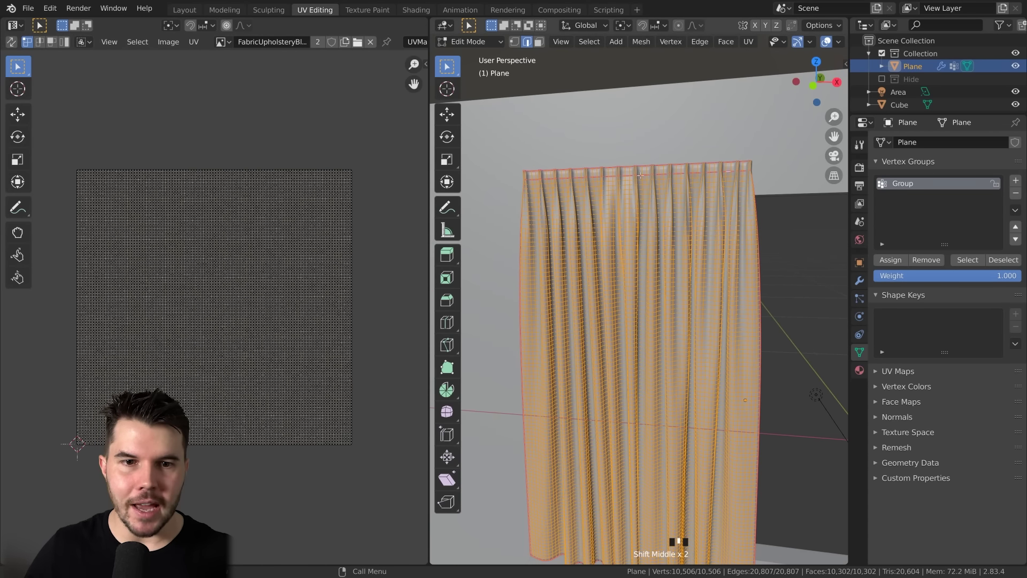
# - Enable UV sync selection and select the curtain's topmost horizontal edge loop
pyautogui.click(15, 43)
pyautogui.scroll(2, 239, 190)
pyautogui.moveTo(239, 191); pyautogui.dragTo(210, 254, button='middle')
pyautogui.scroll(2, 691, 126)
pyautogui.keyDown('shift'); pyautogui.moveTo(692, 126); pyautogui.dragTo(678, 198, button='middle'); pyautogui.keyUp('shift')
pyautogui.scroll(2, 677, 198)
pyautogui.keyDown('alt'); pyautogui.click(661, 156); pyautogui.keyUp('alt')
pyautogui.keyDown('alt'); pyautogui.click(661, 156); pyautogui.keyUp('alt')
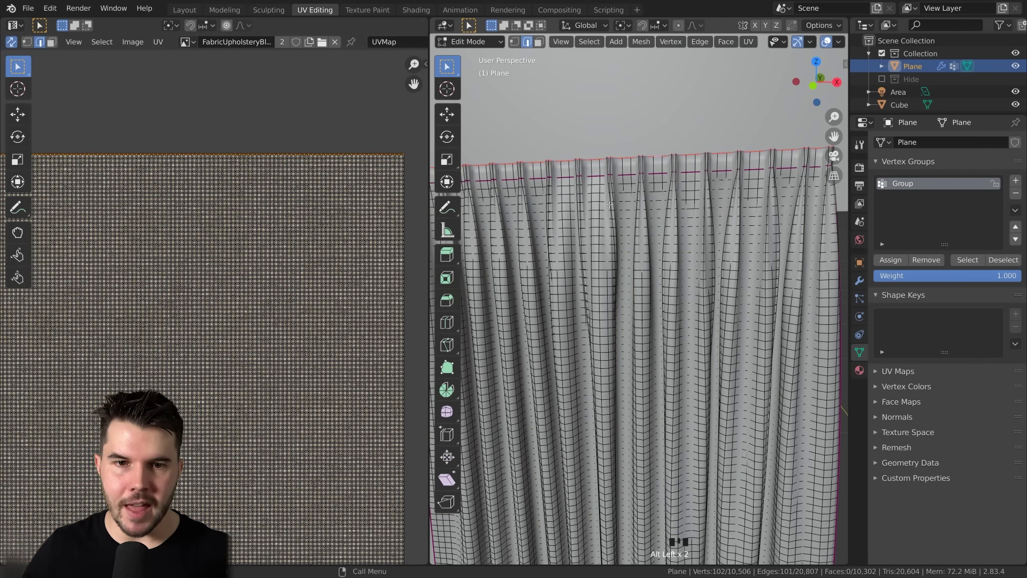
pyautogui.scroll(4, 239, 215)
# - Examine the curtain's hem texture in Object Mode with material preview shading, close up and from a distance
pyautogui.press('Tab')
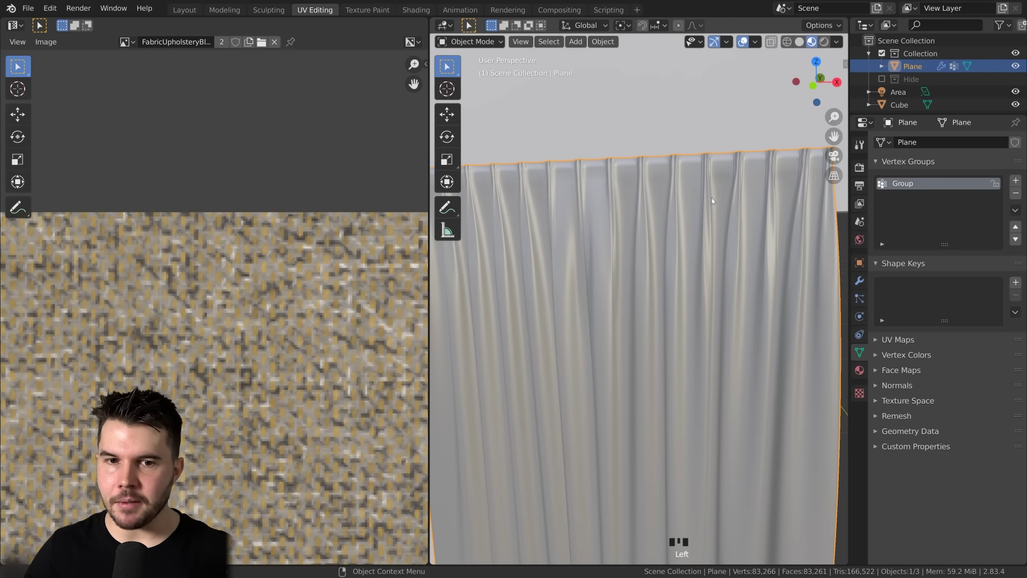
pyautogui.click(812, 41)
pyautogui.keyDown('shift'); pyautogui.moveTo(742, 171); pyautogui.dragTo(677, 259, button='middle'); pyautogui.keyUp('shift')
pyautogui.scroll(5, 677, 260)
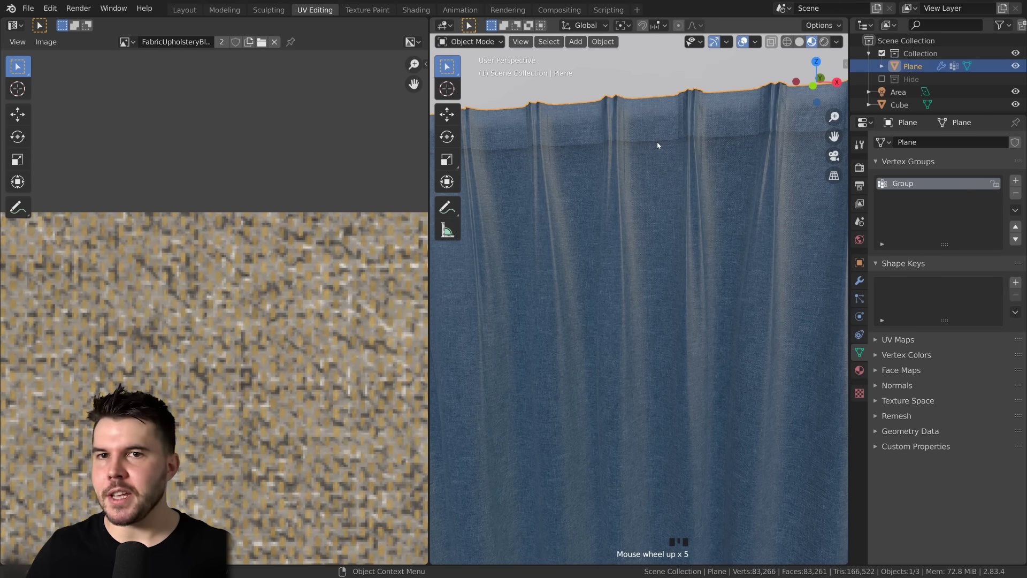
pyautogui.scroll(-5, 657, 142)
pyautogui.moveTo(670, 195); pyautogui.dragTo(666, 245, button='middle')
pyautogui.scroll(-5, 665, 249)
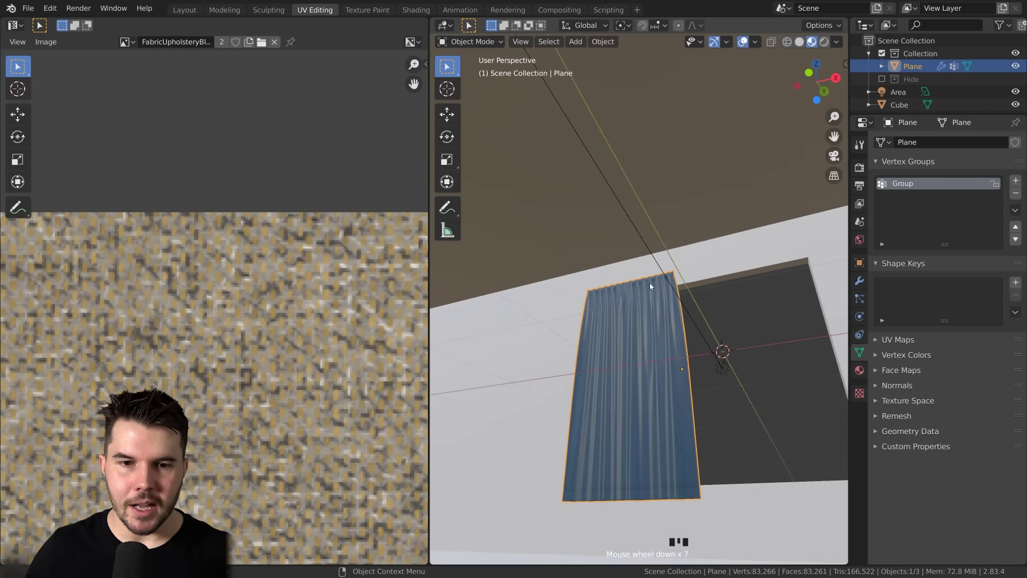
pyautogui.moveTo(653, 282); pyautogui.dragTo(607, 296, button='middle')
pyautogui.scroll(-1, 608, 296)
# - Return to the Layout workspace and extend the end of the curtain rod's wall bracket about 0.08 m along the Y axis
pyautogui.click(184, 9)
pyautogui.moveTo(378, 148); pyautogui.dragTo(313, 272, button='middle')
pyautogui.scroll(-3, 393, 249)
pyautogui.scroll(-2, 315, 266)
pyautogui.keyDown('shift'); pyautogui.moveTo(312, 272); pyautogui.dragTo(366, 249, button='middle'); pyautogui.keyUp('shift')
pyautogui.moveTo(366, 248); pyautogui.dragTo(324, 234, button='middle')
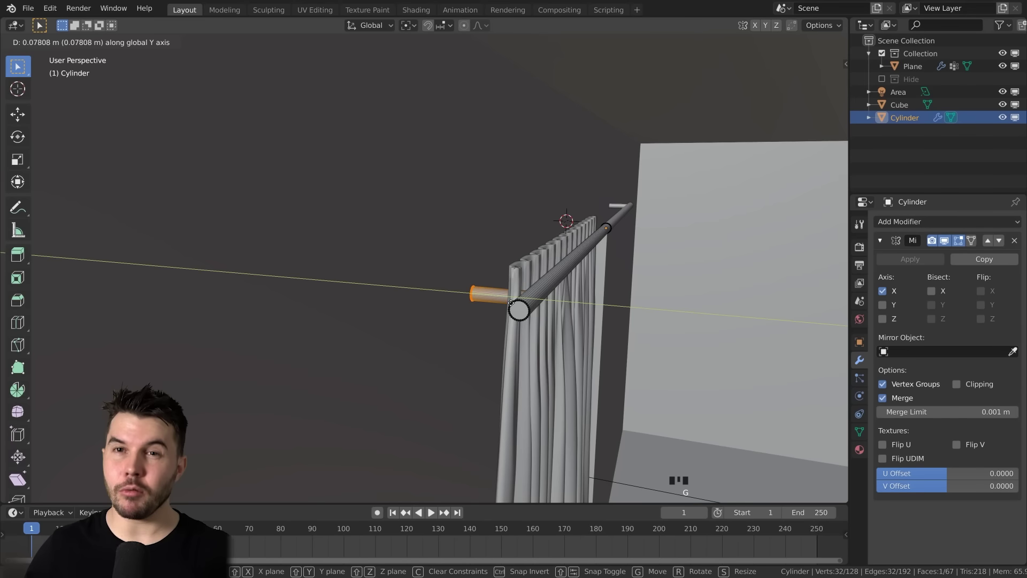
pyautogui.click(514, 303)
# - Enlarge the bracket's end face and extrude it into a mounting flange
pyautogui.moveTo(514, 303); pyautogui.dragTo(543, 284, button='middle')
pyautogui.press('s')
pyautogui.click(724, 278)
pyautogui.press('e')
pyautogui.click(725, 278)
# - Adjust the height of the torus ring around the curtain rod and snap the 3D cursor to its centre
pyautogui.press('g')
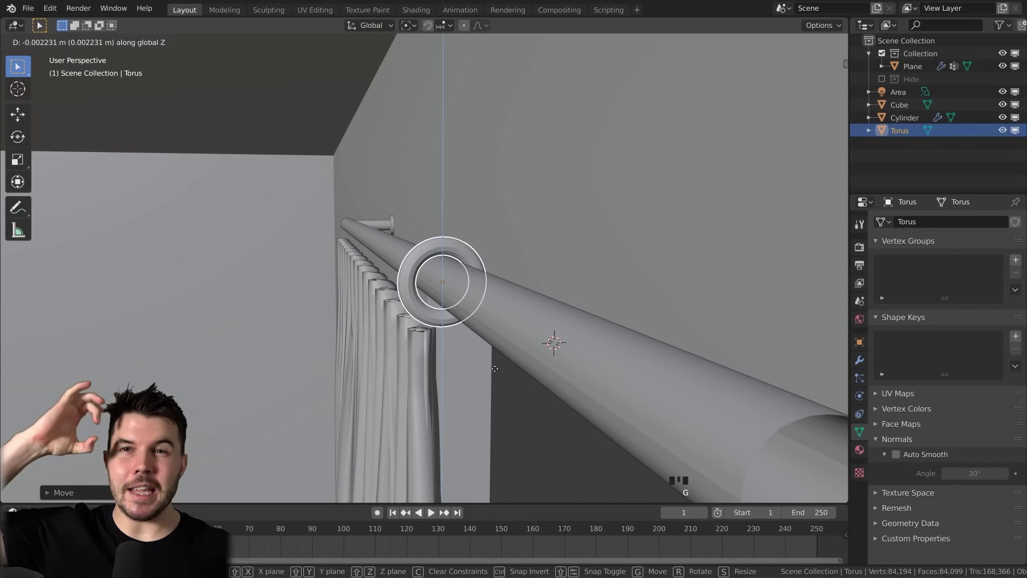
pyautogui.click(489, 355)
pyautogui.moveTo(484, 350); pyautogui.dragTo(417, 328, button='middle')
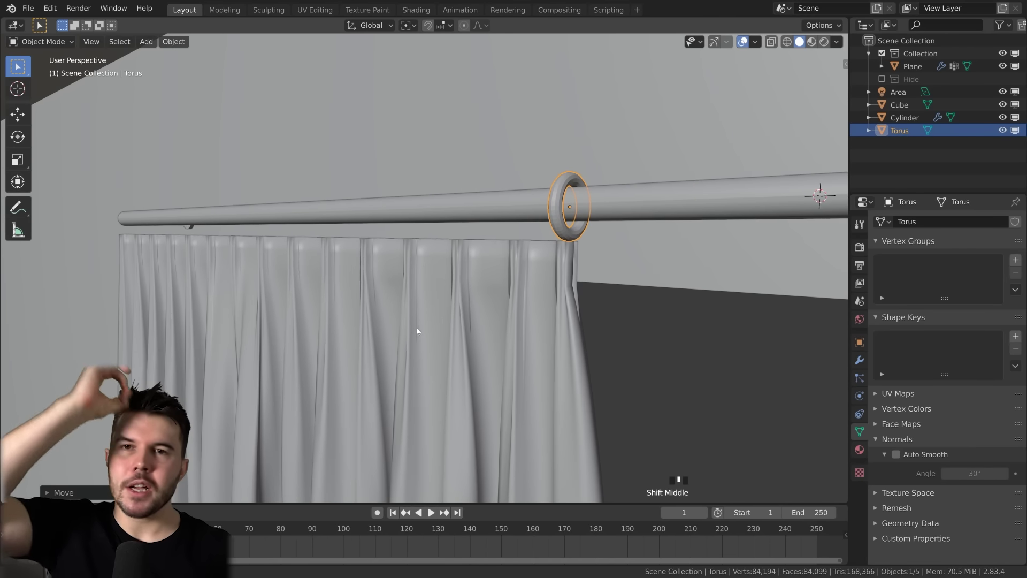
pyautogui.keyDown('shift'); pyautogui.moveTo(599, 300); pyautogui.dragTo(487, 283, button='middle'); pyautogui.keyUp('shift')
pyautogui.hotkey('shift', 's')
pyautogui.click(501, 366)
pyautogui.scroll(2, 405, 278)
pyautogui.scroll(-2, 406, 282)
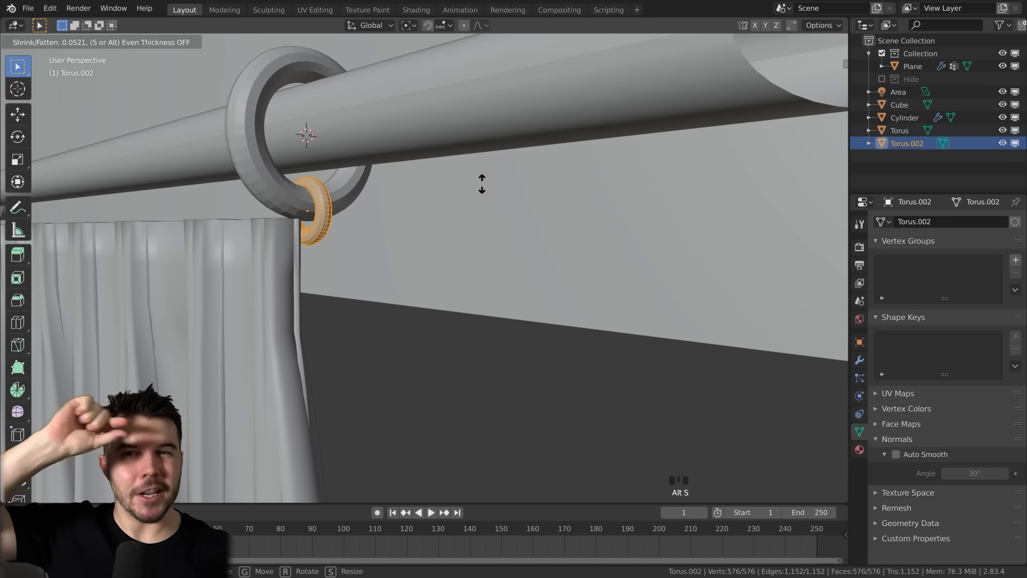
# - Thicken the small ring beneath the large rod ring with Shrink/Fatten and adjust its position and size
pyautogui.hotkey('alt', 's')
pyautogui.click(470, 428)
pyautogui.press('Tab')
pyautogui.press('g')
pyautogui.click(463, 422)
pyautogui.press('s')
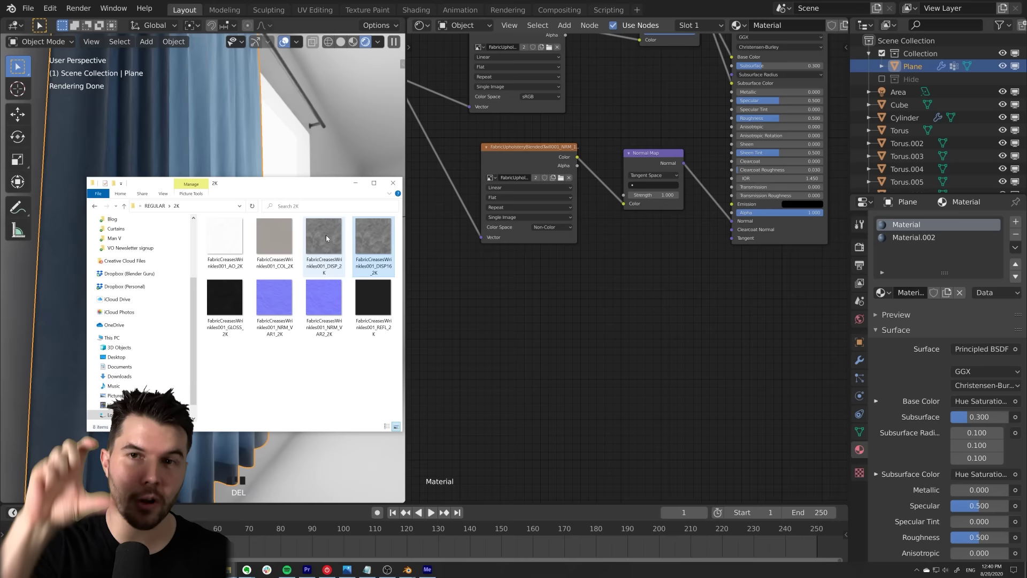
# - Add the FabricCreasesWrinkles001_DISP_2K image to the curtain's shader nodes and set its color space to Non-Color
pyautogui.moveTo(351, 236); pyautogui.dragTo(519, 271)
pyautogui.click(640, 367)
pyautogui.click(646, 393)
# - Insert a Bump node between the Normal Map and the Principled BSDF, and connect the creases image's Color to its Height
pyautogui.hotkey('shift', 'a')
pyautogui.moveTo(606, 327)
pyautogui.click(707, 327)
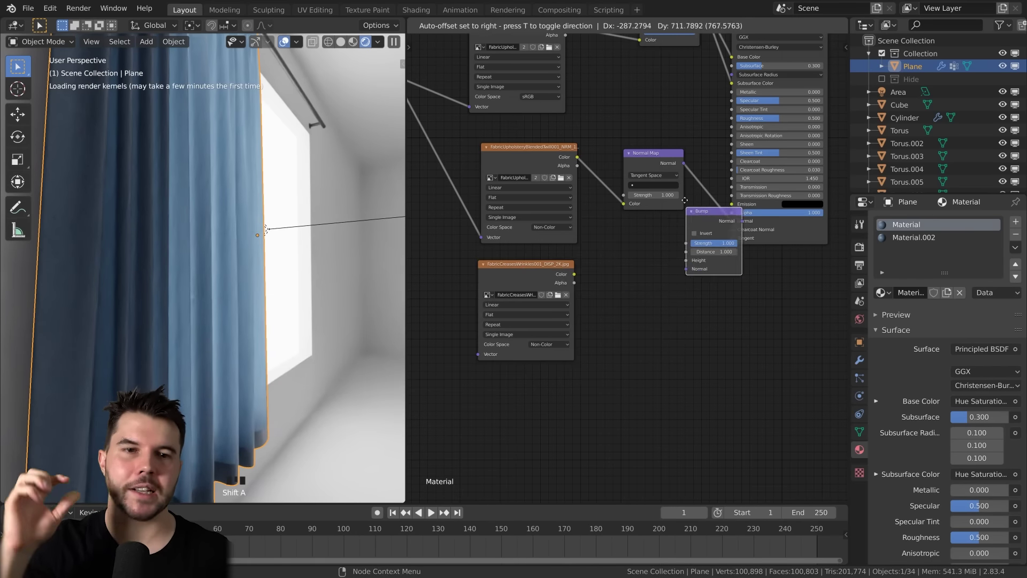
pyautogui.click(705, 195)
pyautogui.moveTo(574, 275); pyautogui.dragTo(718, 230)
# - Reduce the Bump node's Strength to soften the fabric creases
pyautogui.moveTo(501, 357); pyautogui.dragTo(649, 344, button='middle')
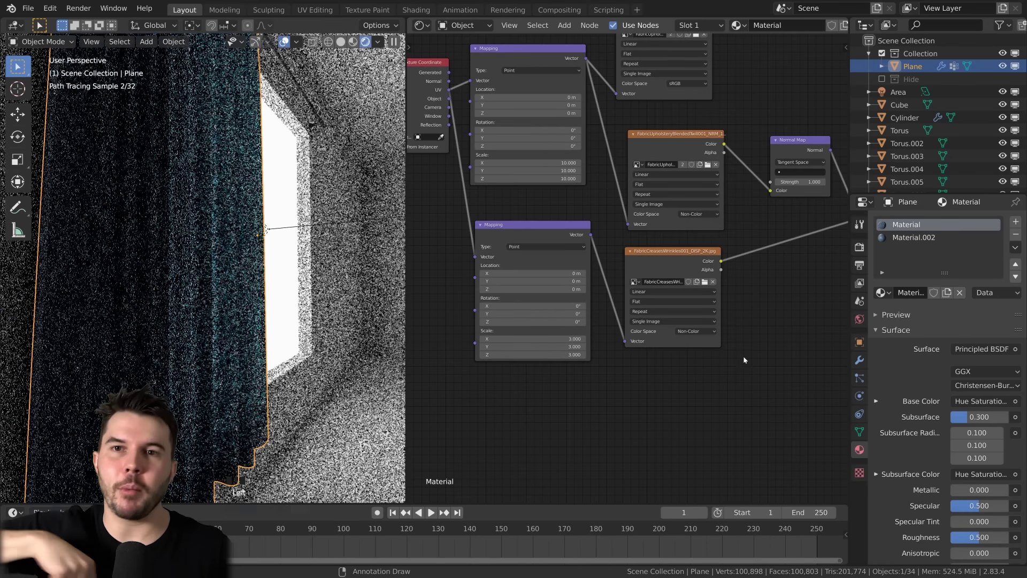
pyautogui.moveTo(815, 289); pyautogui.dragTo(536, 332, button='middle')
pyautogui.scroll(8, 626, 268)
pyautogui.moveTo(615, 236); pyautogui.dragTo(600, 236)
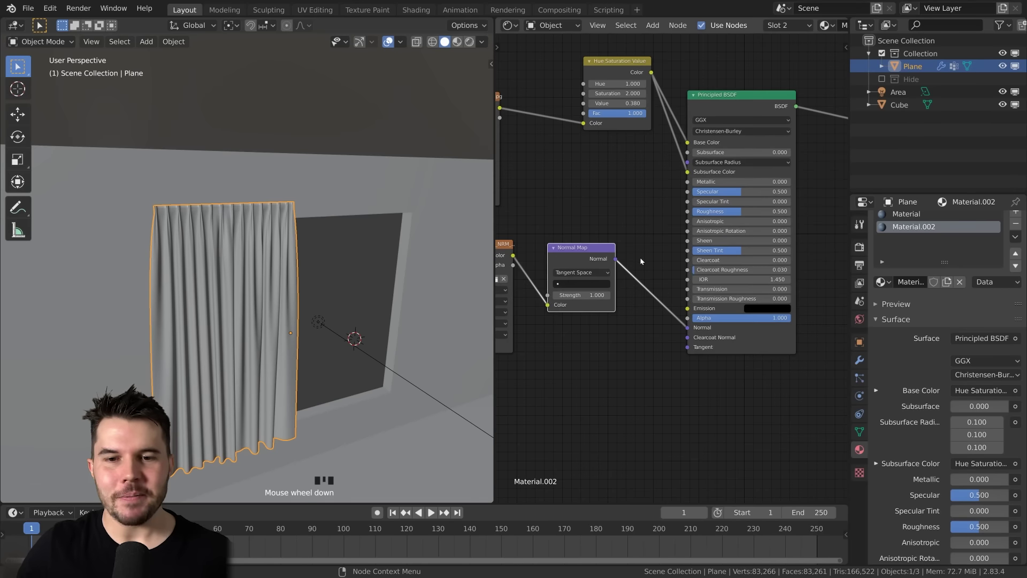
pyautogui.press('z')
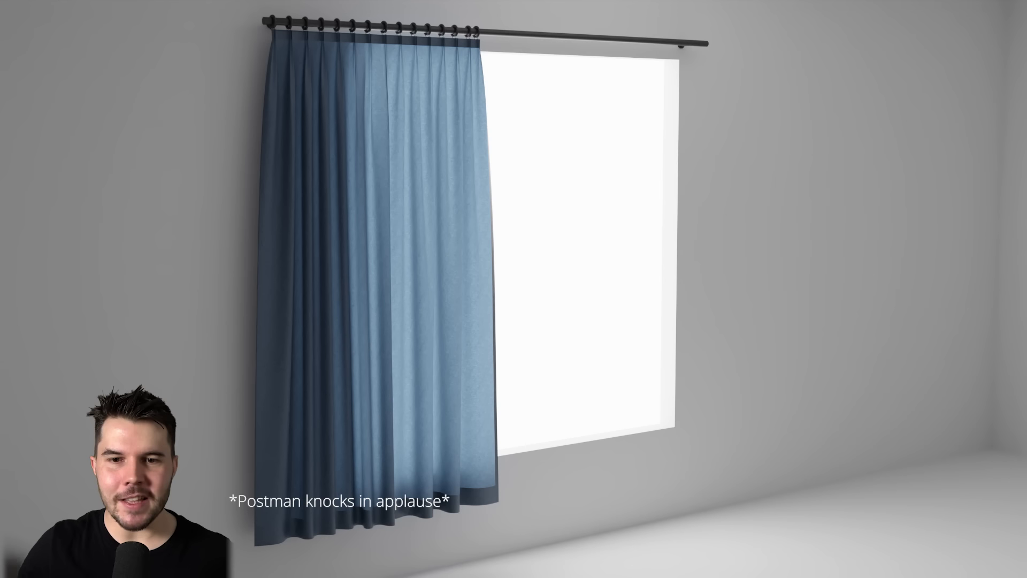